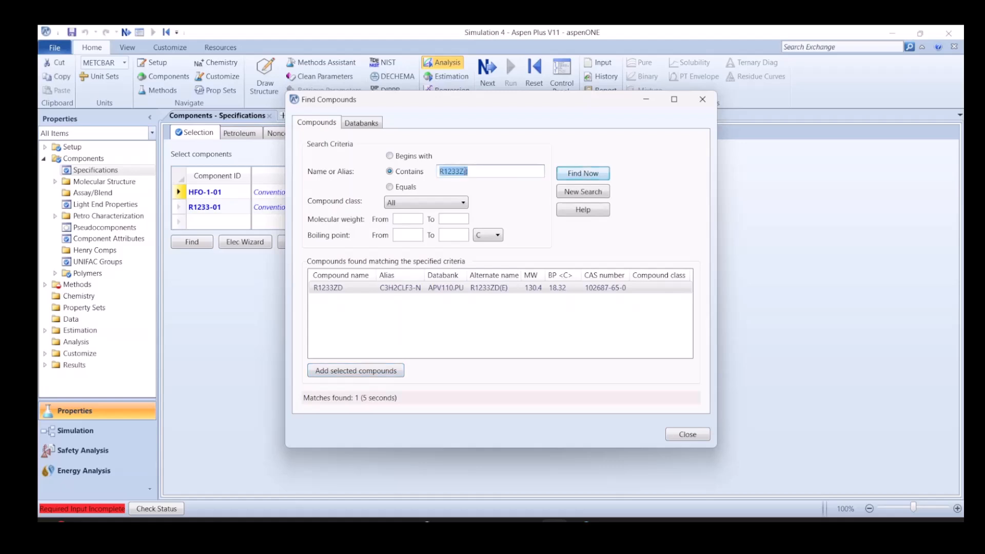
Search the compound databanks for Water and close the compound search
text(Water)
key(Return)
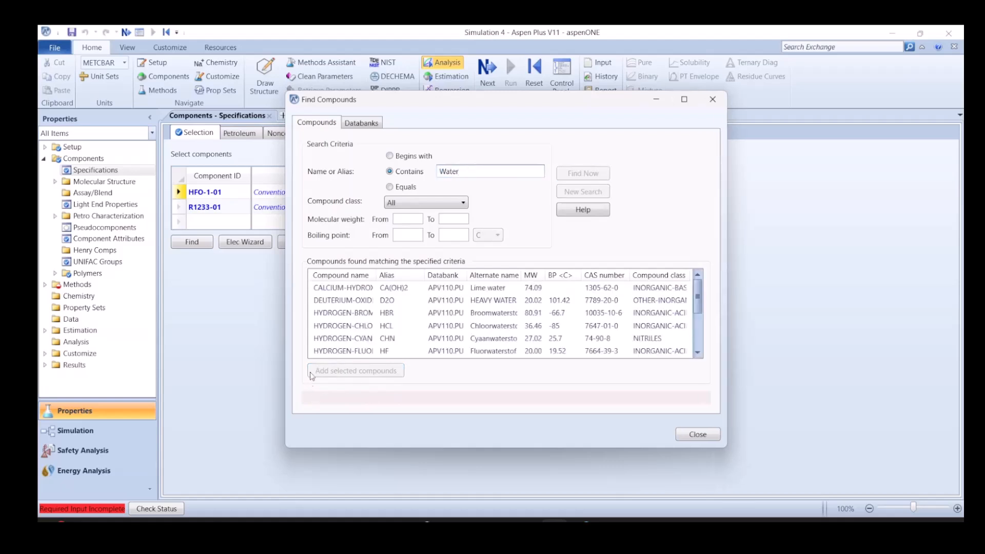
click(704, 437)
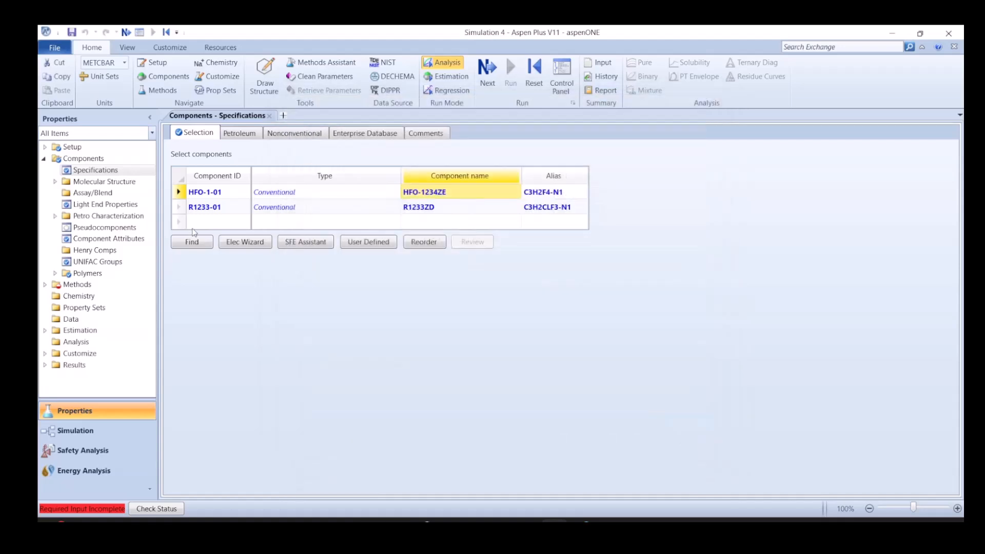
Add WATER as the third component in the component list
click(215, 222)
text(WATER)
key(Return)
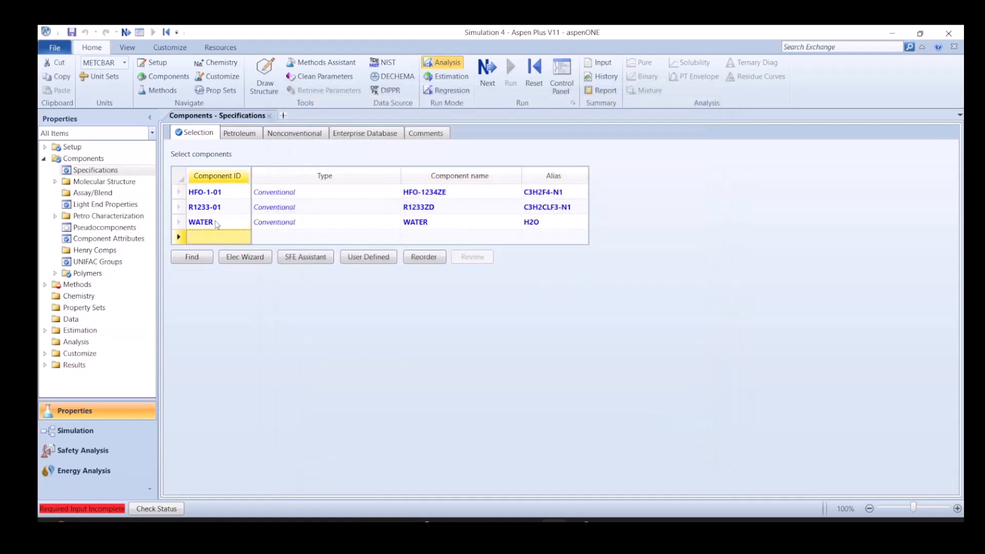
Rename the ID of the HFO-1234ZE component to R1234ZE
click(207, 194)
text(R1234Z)
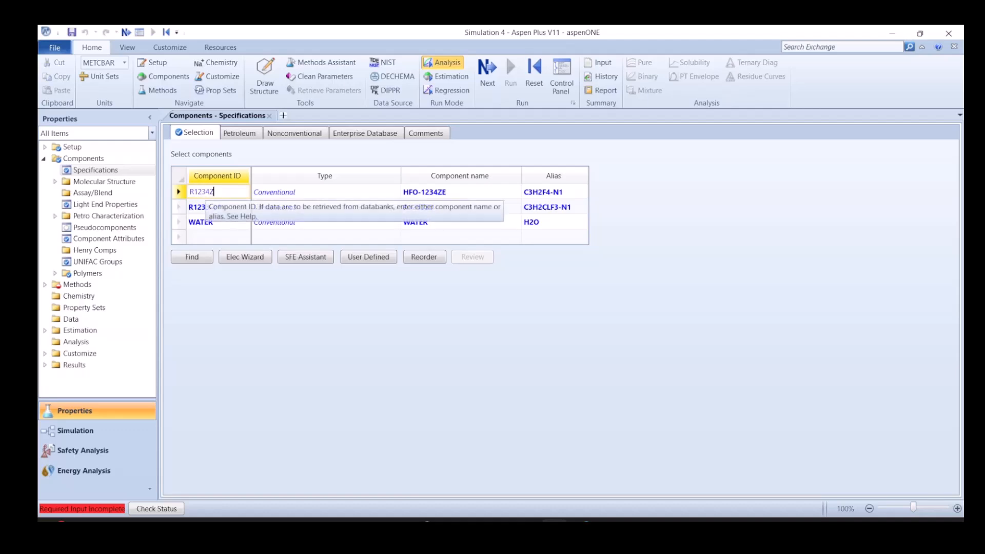
text(E)
key(Return)
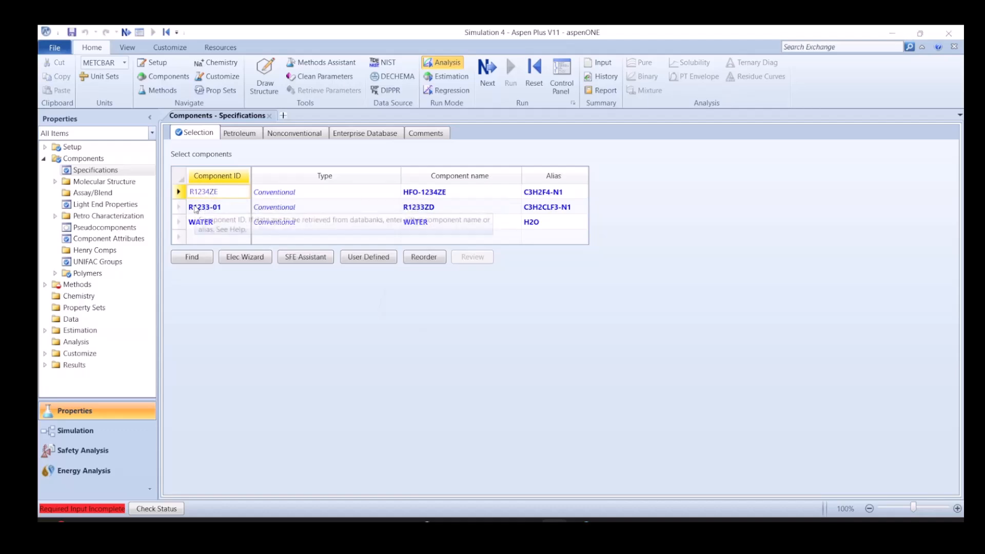
click(418, 288)
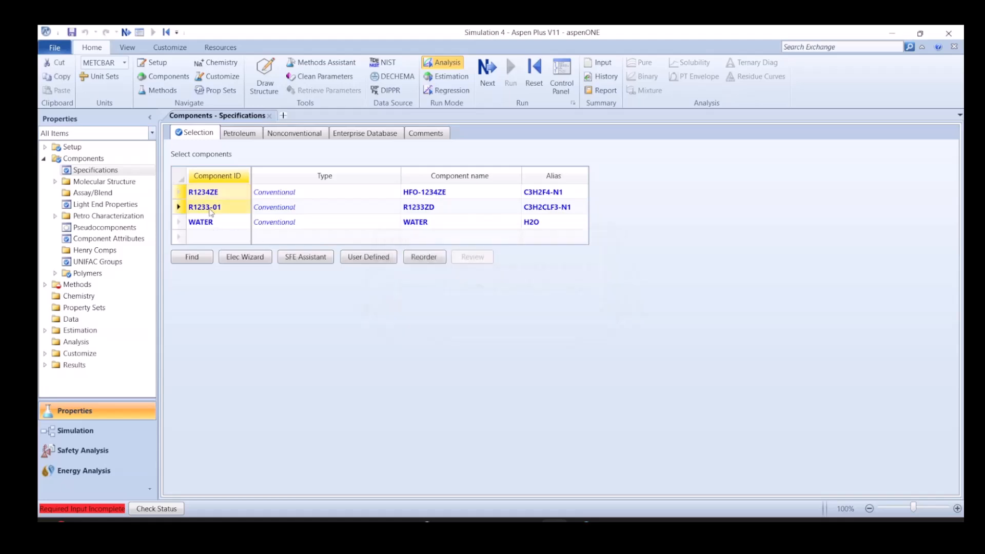
Rename the ID of the R1233ZD component from the databank form to R1233ZD
text(R1233Z)
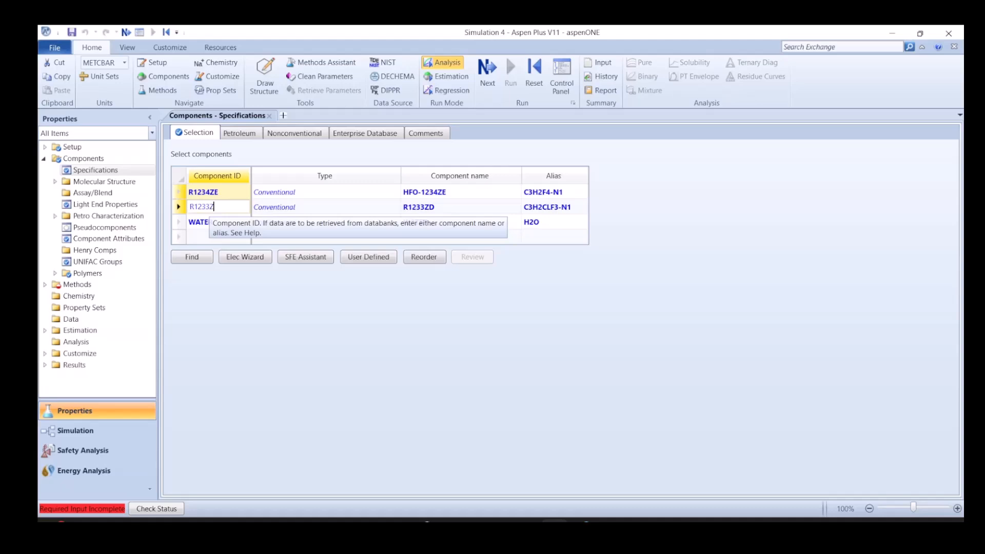
text(D)
key(Return)
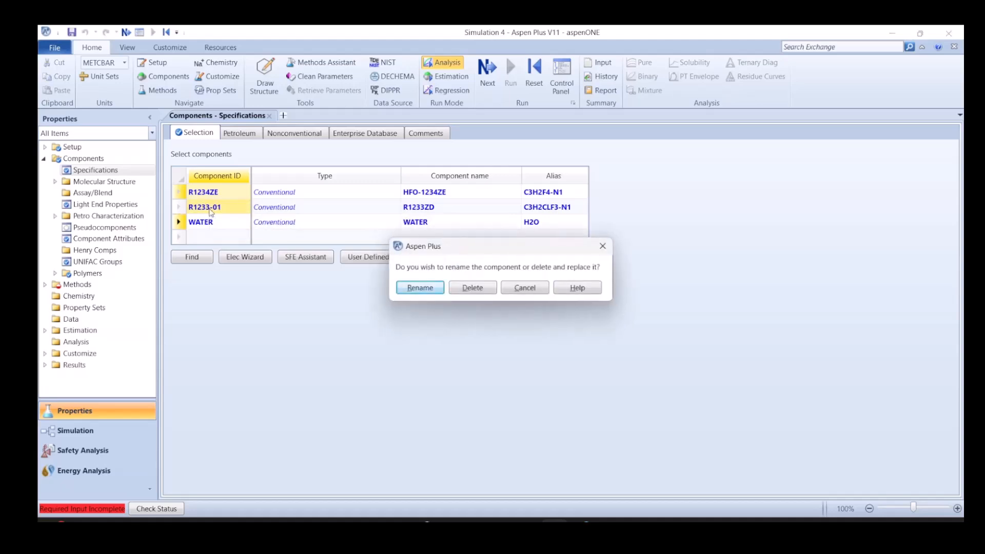
click(411, 288)
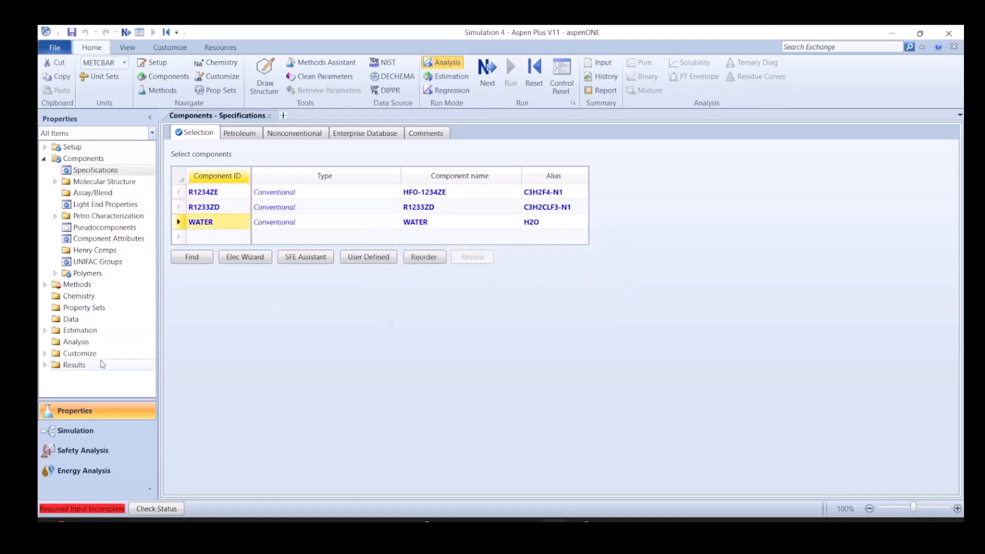
Set the global property method to REFPROP
click(77, 284)
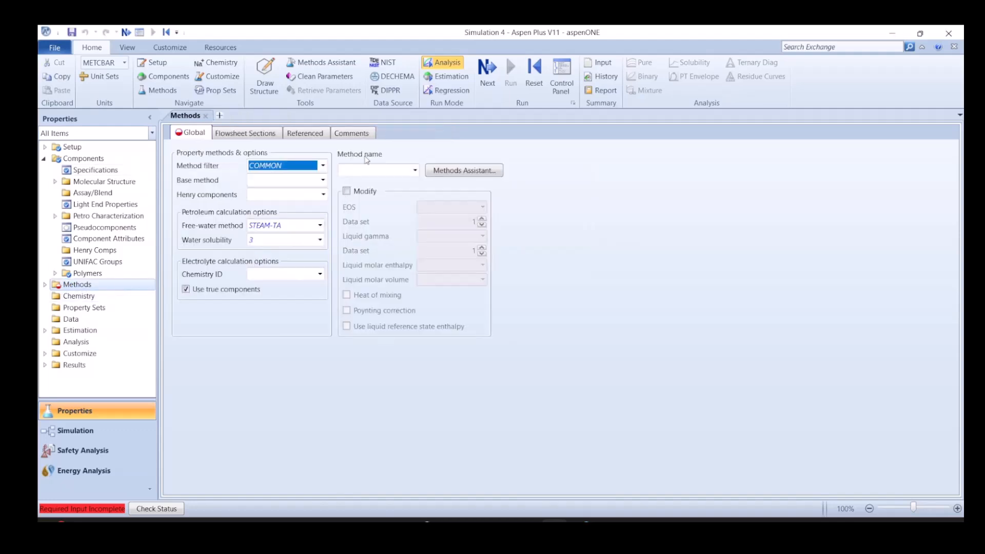
click(373, 171)
text(REFPROP)
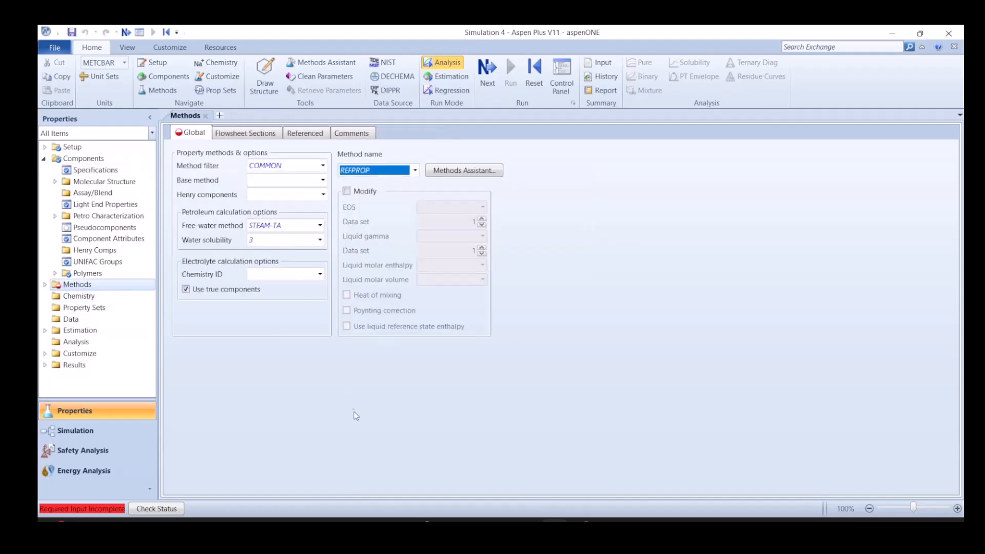
key(Return)
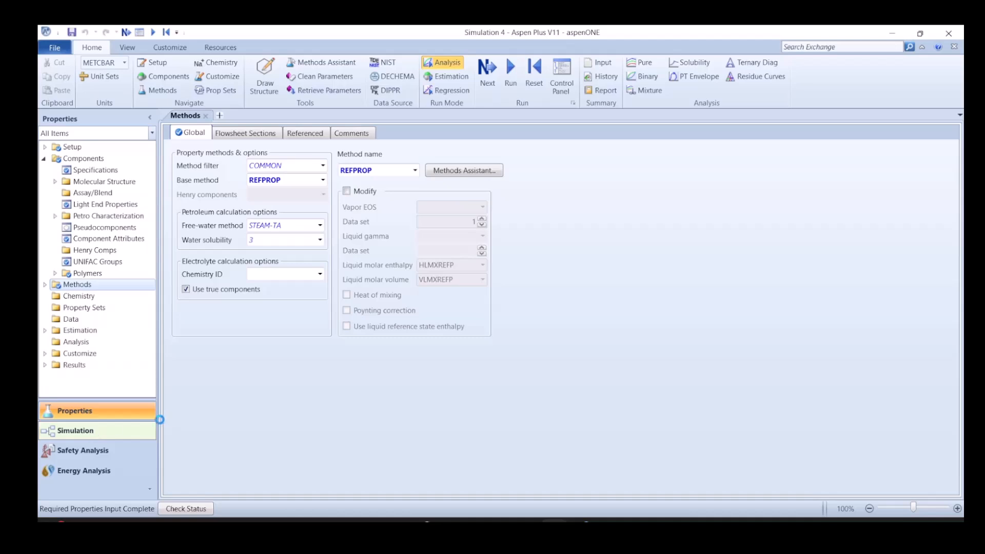
Switch to the simulation environment and close the economics and energy dashboard above the flowsheet
click(75, 431)
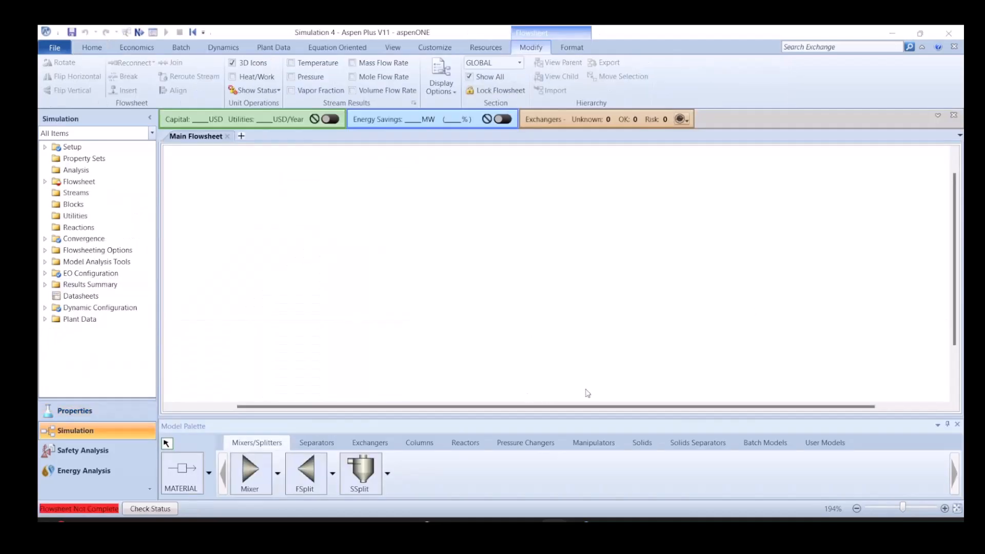
click(954, 115)
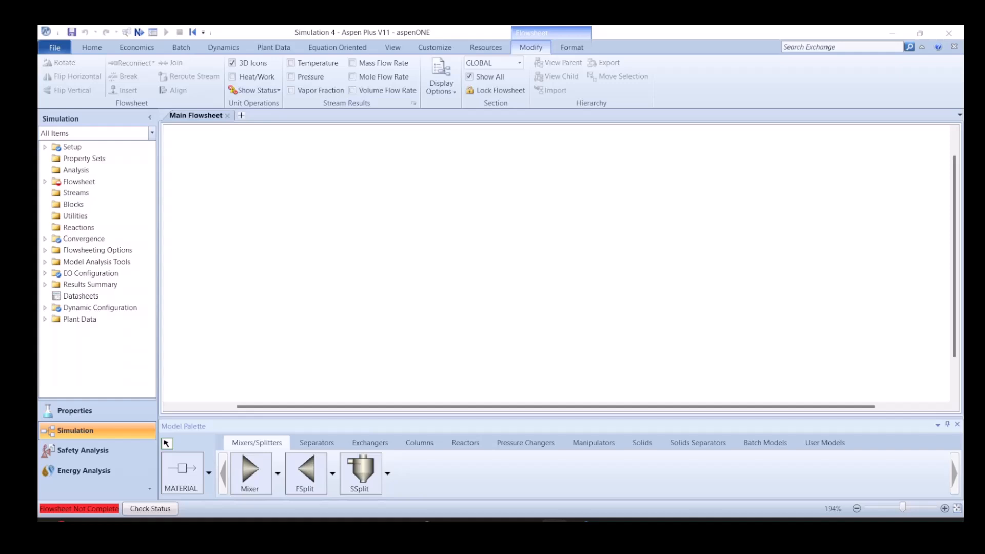
Paste the copied cascade refrigeration diagram into the main flowsheet and place it to the right of the empty working area
click(547, 286)
key(ctrl+v)
drag(699, 349, 692, 240)
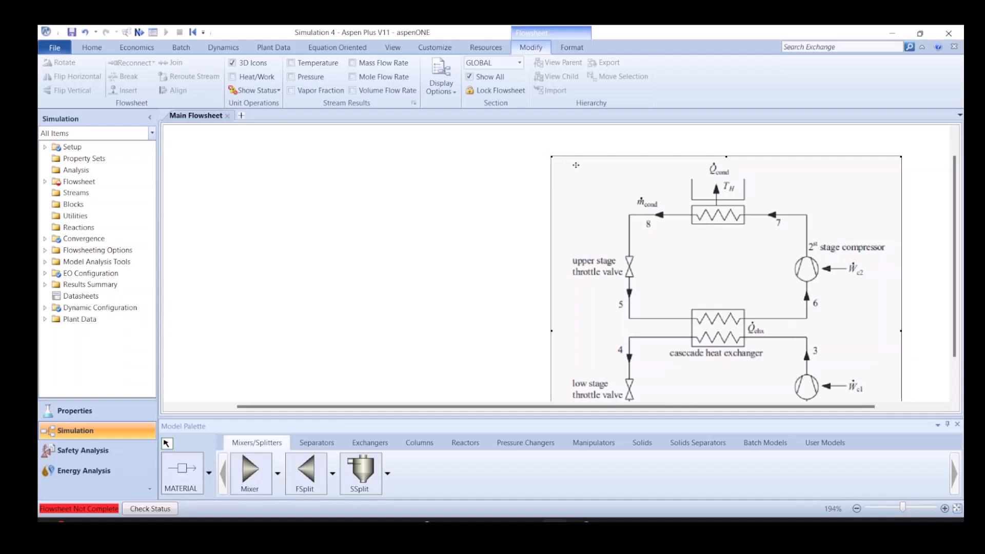
drag(614, 216, 697, 221)
scroll(574, 232, down, 4)
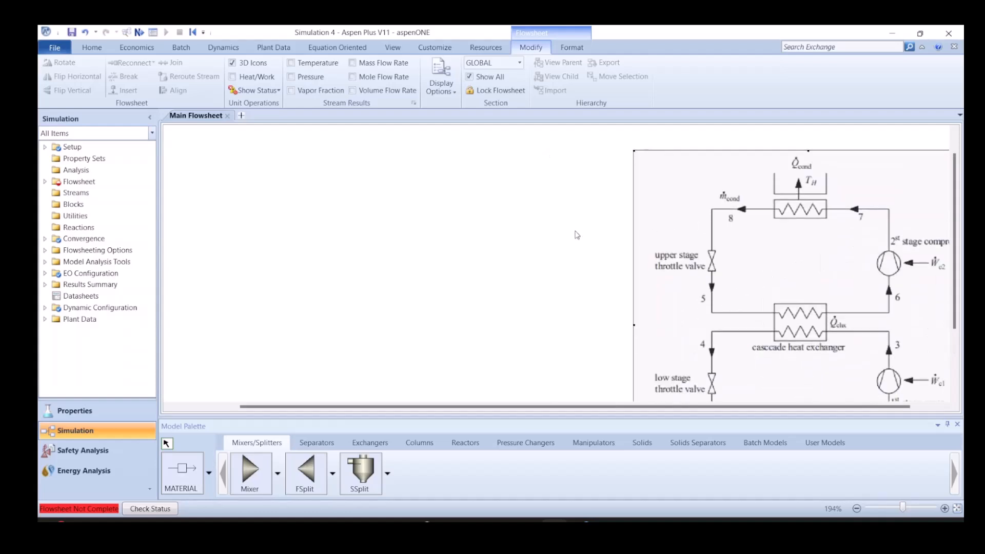
scroll(477, 254, down, 3)
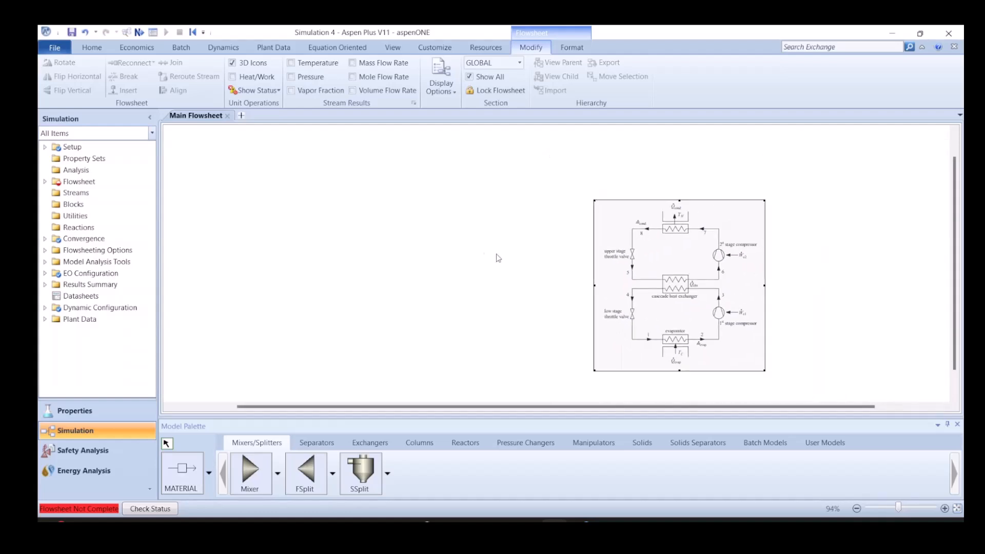
drag(661, 263, 707, 254)
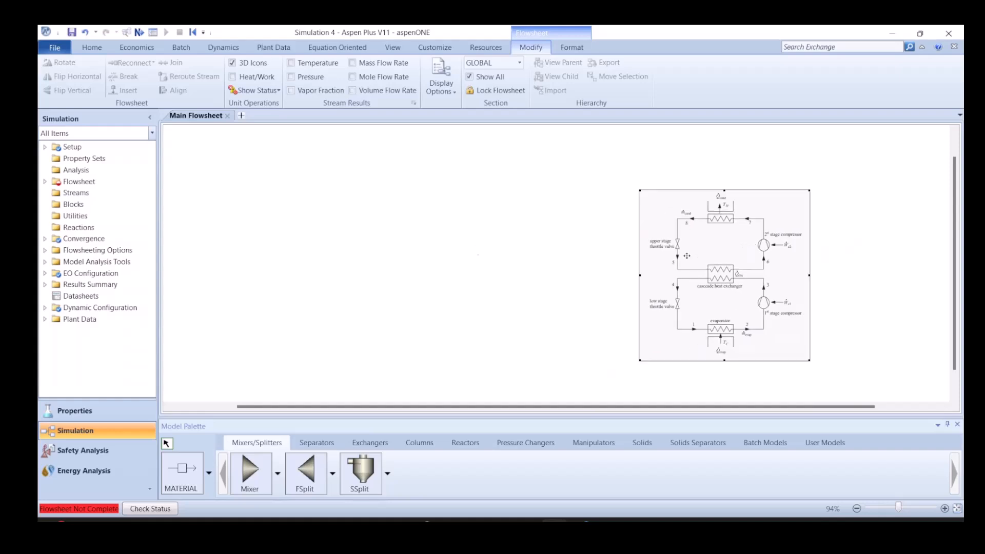
Create a new unit set named NEW and copy its units from METCBAR
click(111, 49)
click(121, 75)
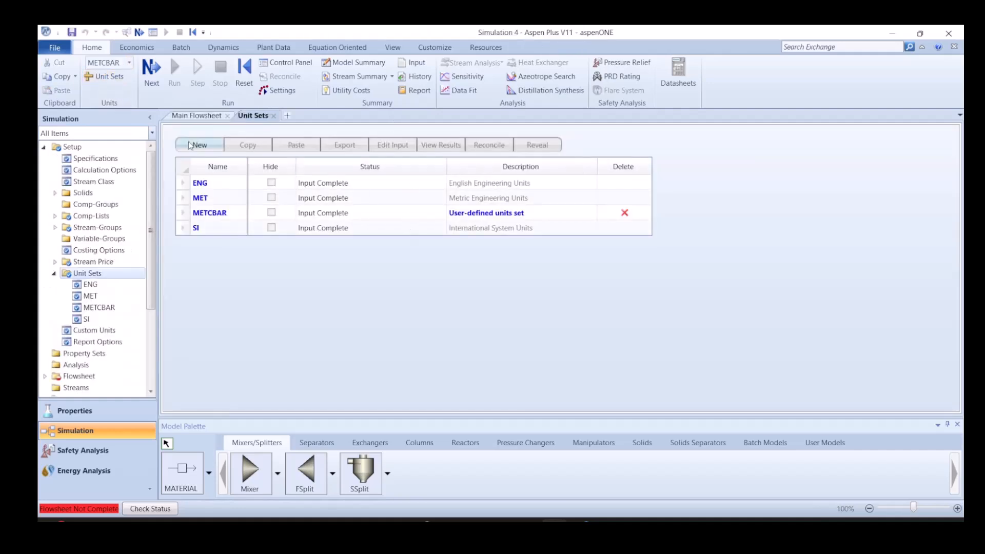
click(198, 145)
text(NEW)
key(Return)
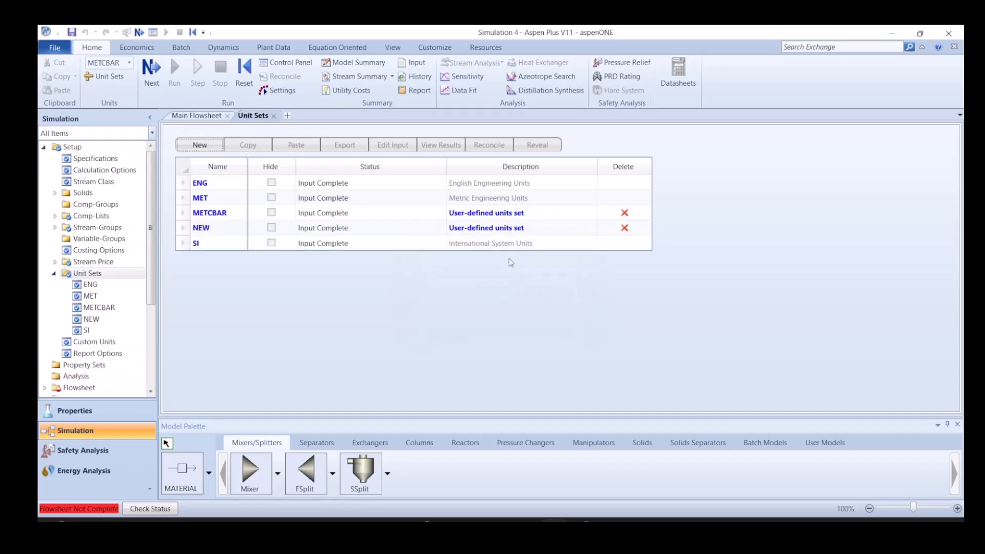
click(300, 157)
click(241, 189)
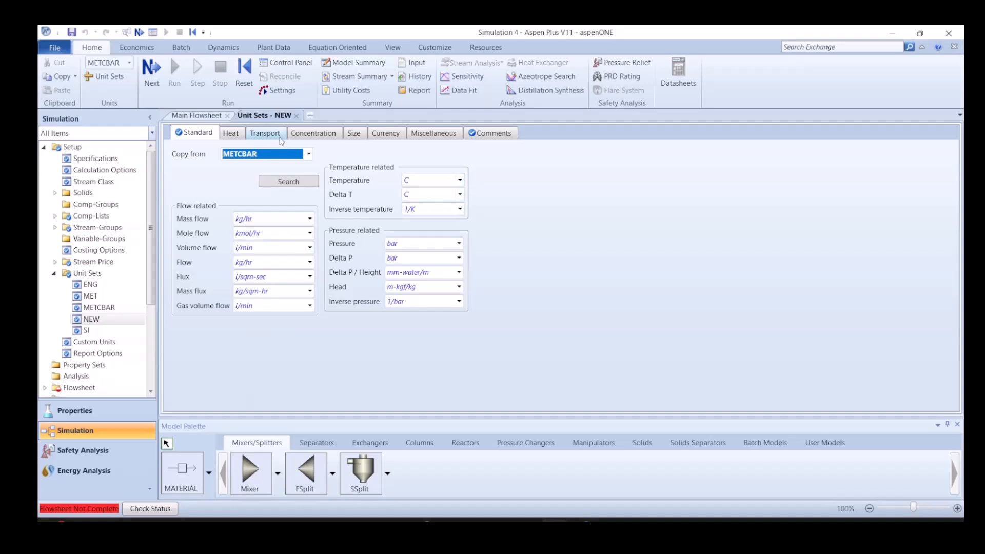
Set the enthalpy flow unit of the NEW unit set to kW and check its energy and power units
click(298, 136)
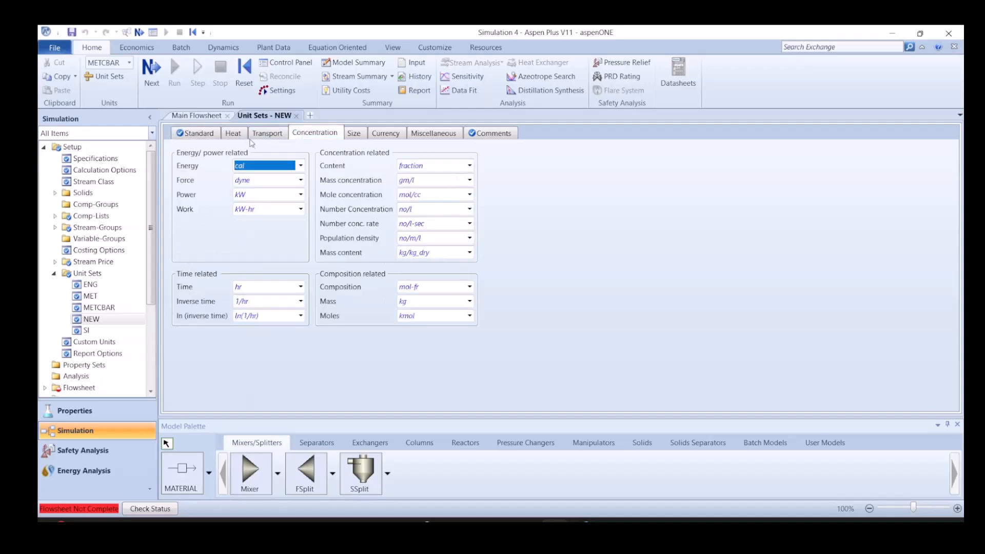
click(231, 133)
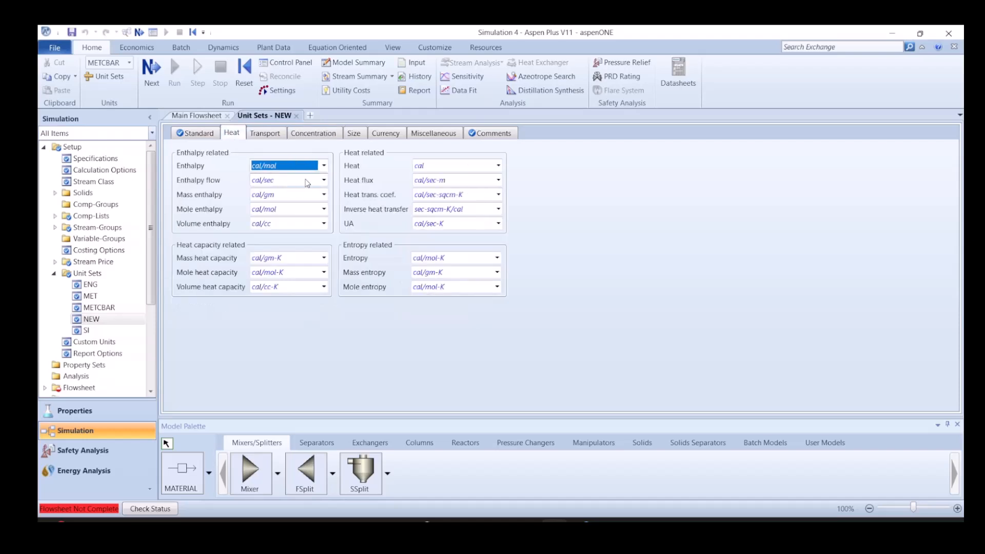
click(323, 180)
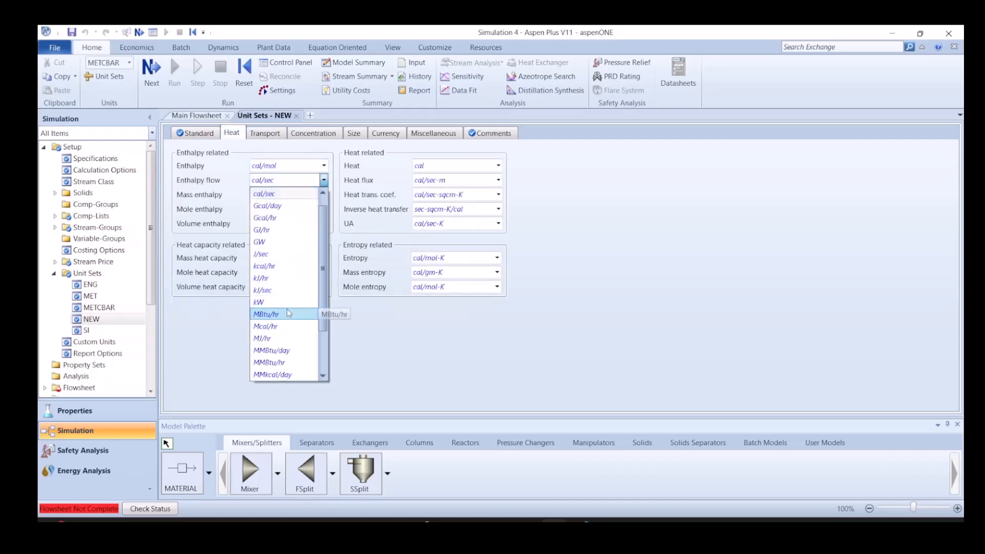
scroll(279, 303, down, 1)
click(280, 275)
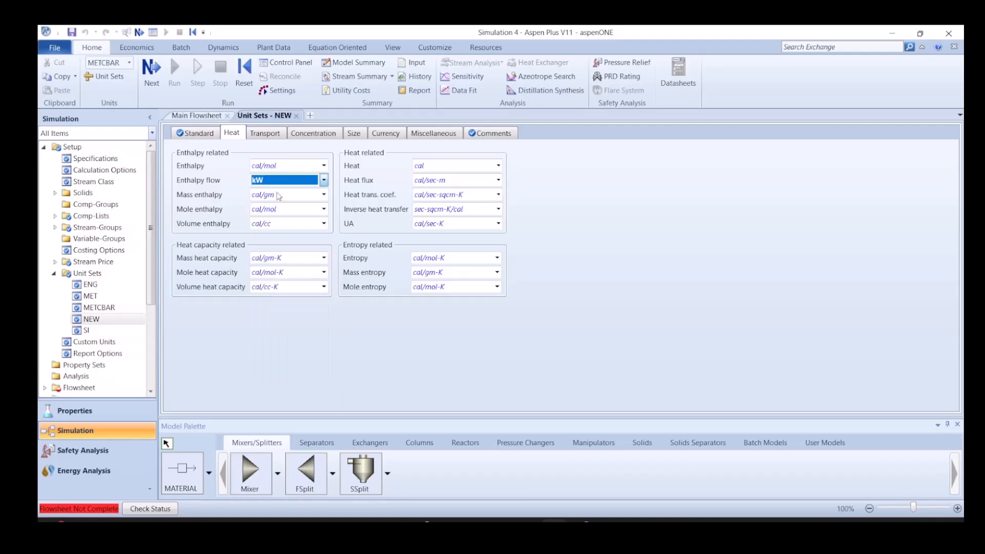
click(310, 131)
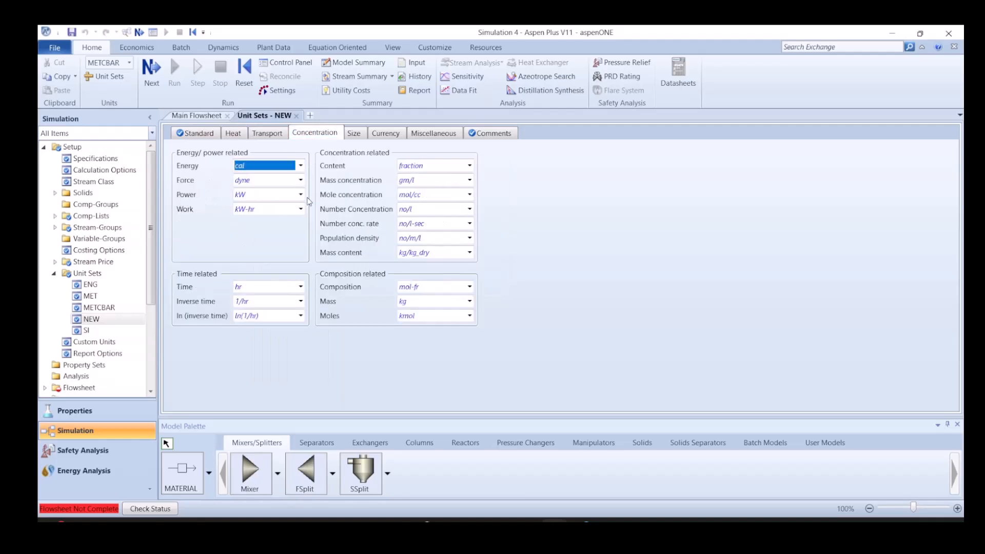
click(220, 154)
Return to the main flowsheet and make NEW the active unit set
click(196, 116)
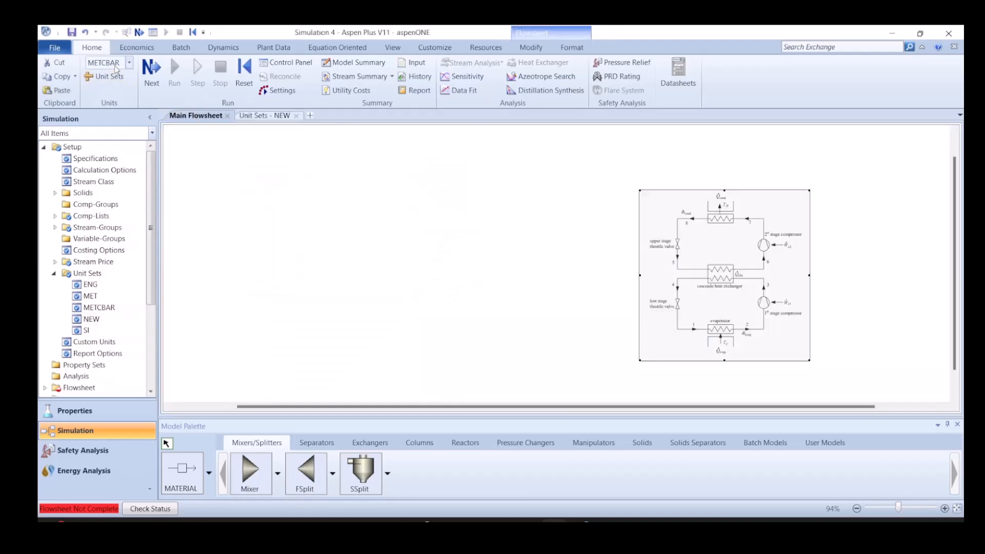
click(130, 63)
click(98, 121)
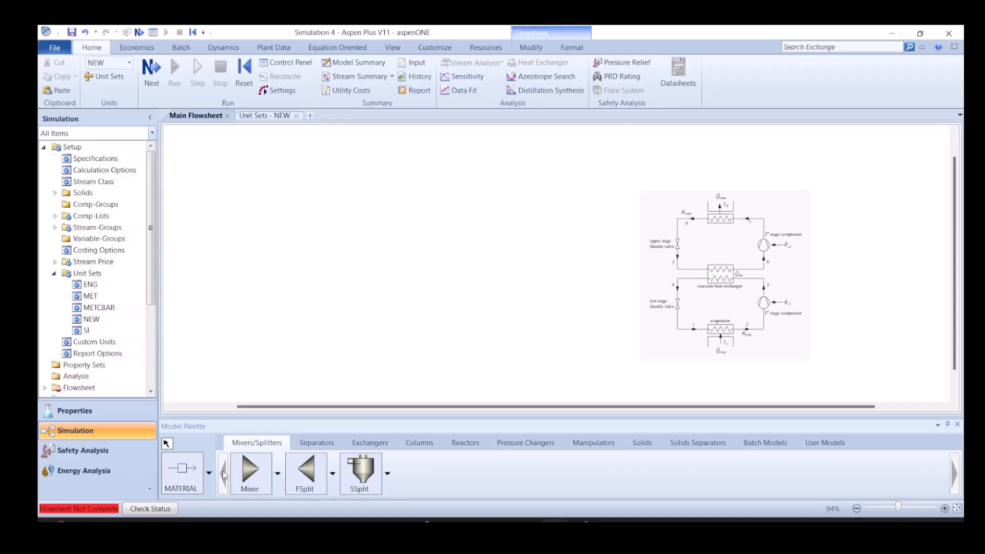
Draw a short horizontal material stream in the lower-left area of the flowsheet and name it 1
click(197, 481)
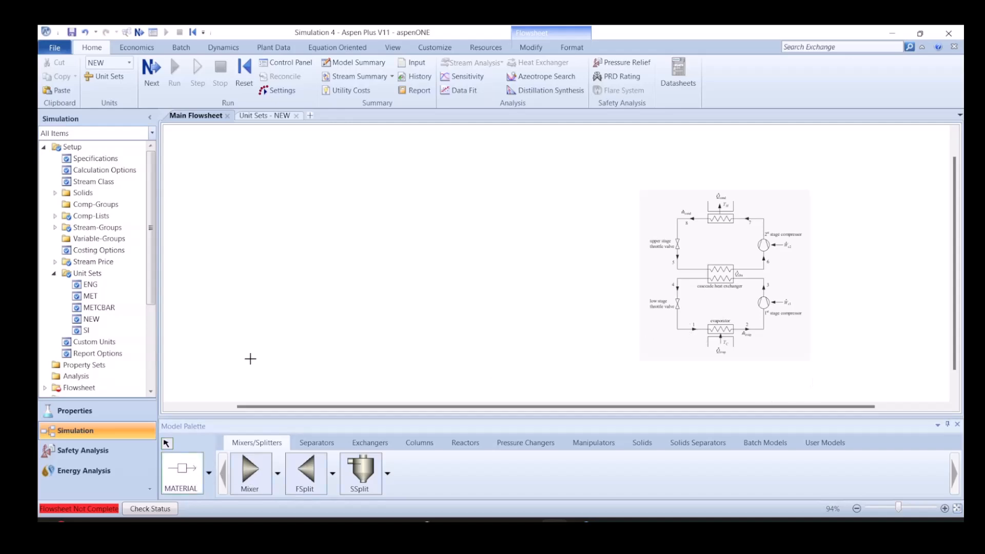
click(250, 360)
click(297, 360)
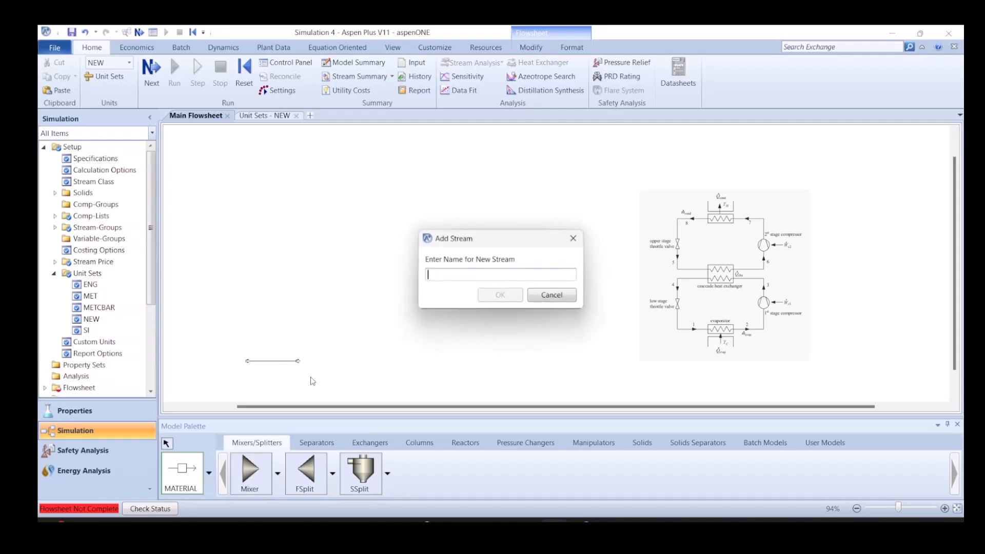
text(1)
key(Return)
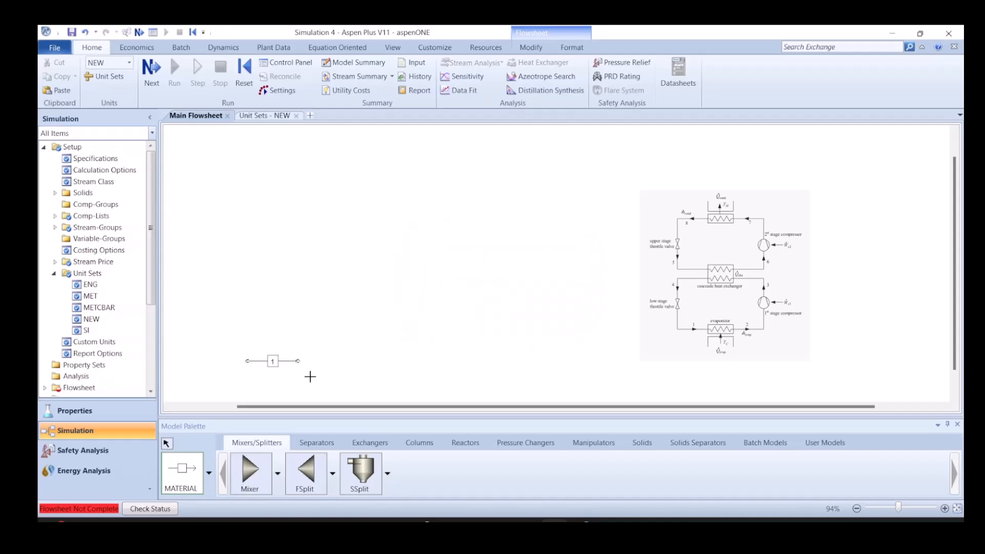
Place a Heater block named EVAP-1 beside stream 1 and connect the stream to its inlet
click(379, 443)
click(248, 476)
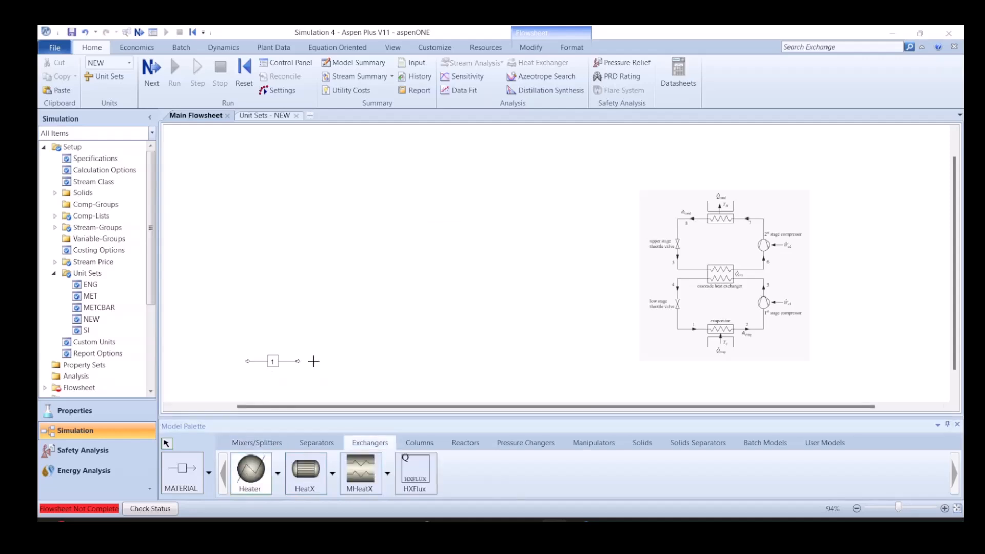
click(399, 357)
text(EVAP-)
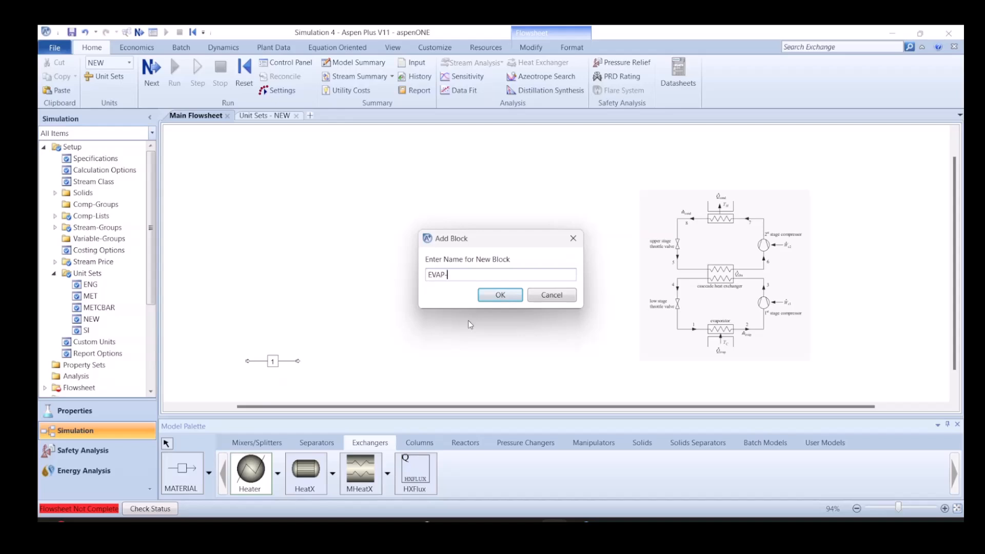
text(1)
key(Return)
drag(298, 360, 308, 361)
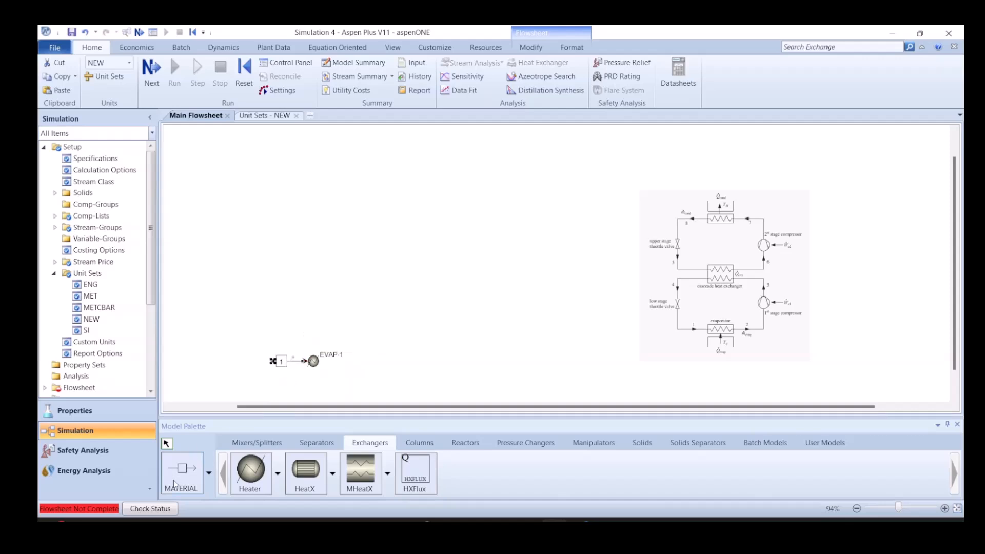
Draw a material stream from the outlet of EVAP-1 and name it 2
click(176, 482)
click(325, 361)
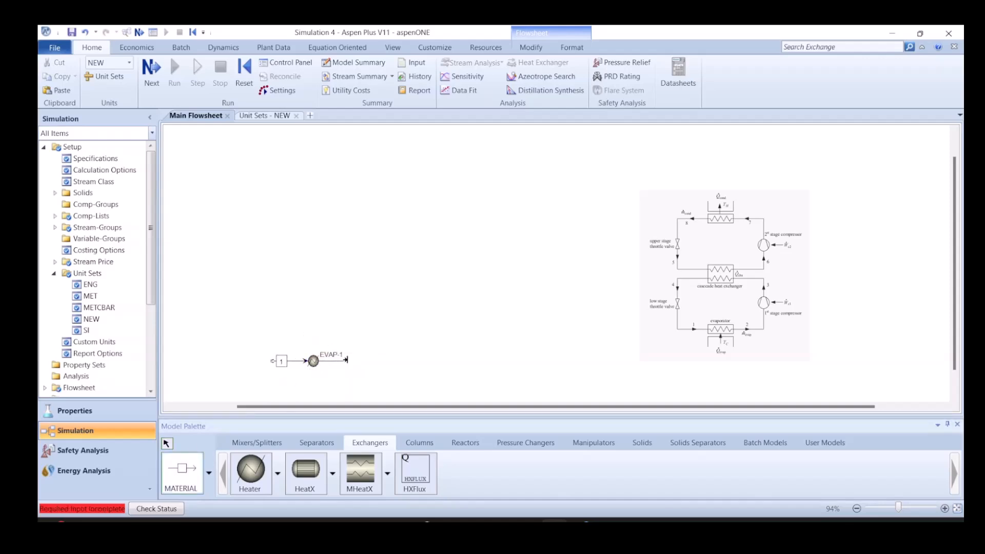
click(365, 361)
text(2)
key(Return)
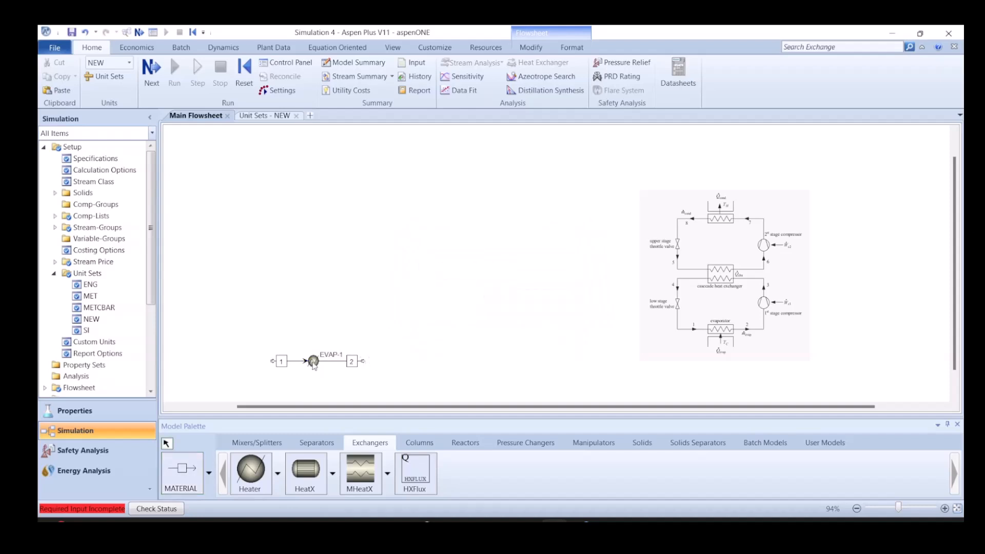
Set stream 1's composition basis to Mole-Frac with an R1234ZE fraction of 1
double_click(293, 361)
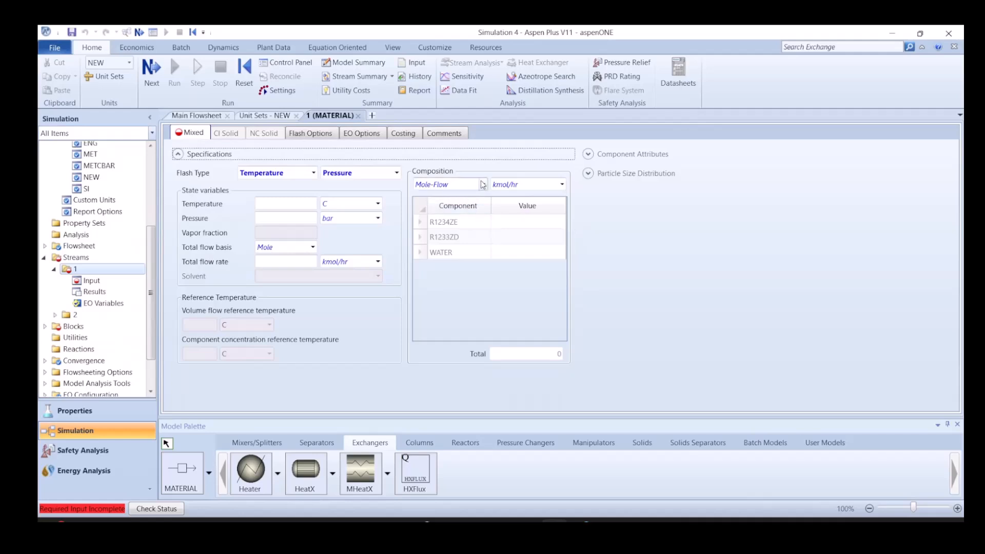
click(482, 184)
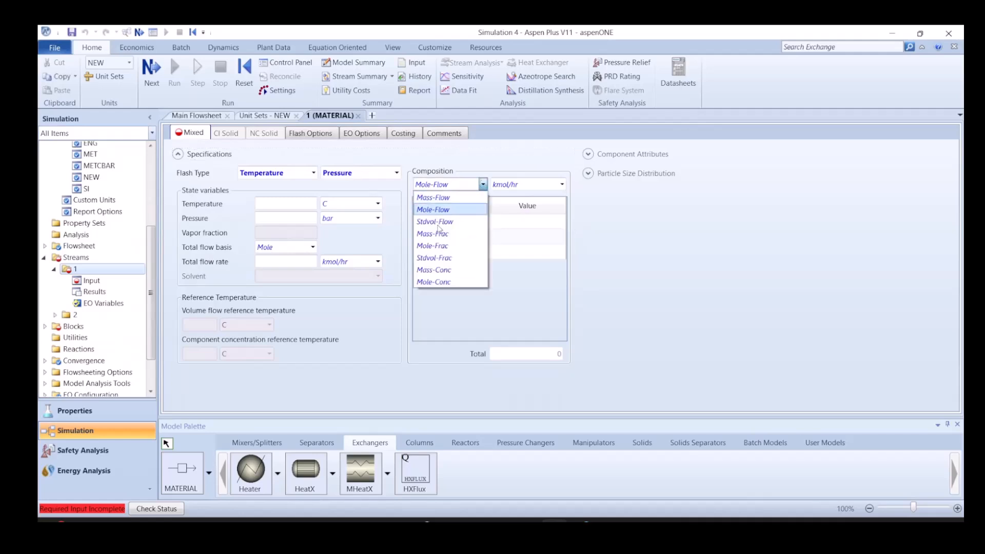
click(451, 254)
click(507, 222)
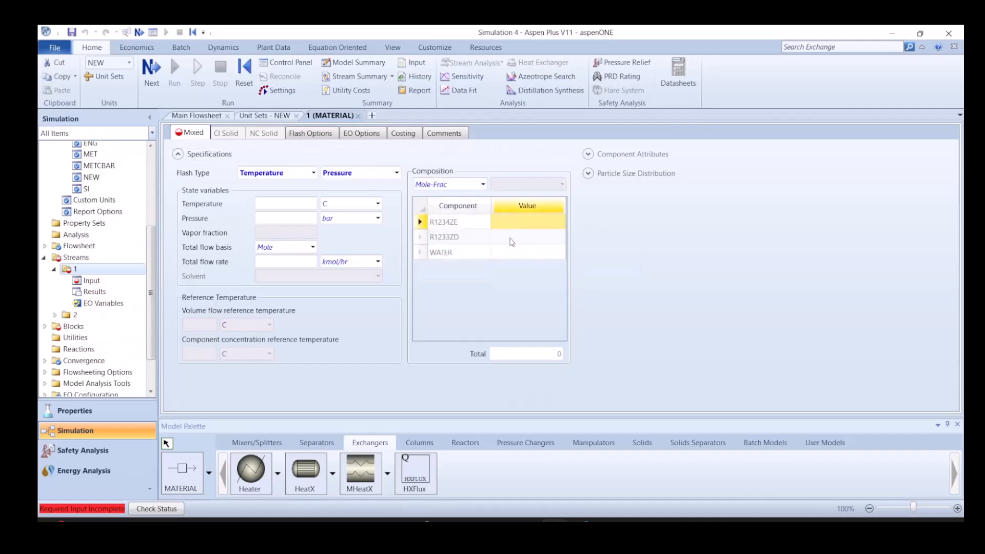
click(511, 240)
click(510, 228)
text(1)
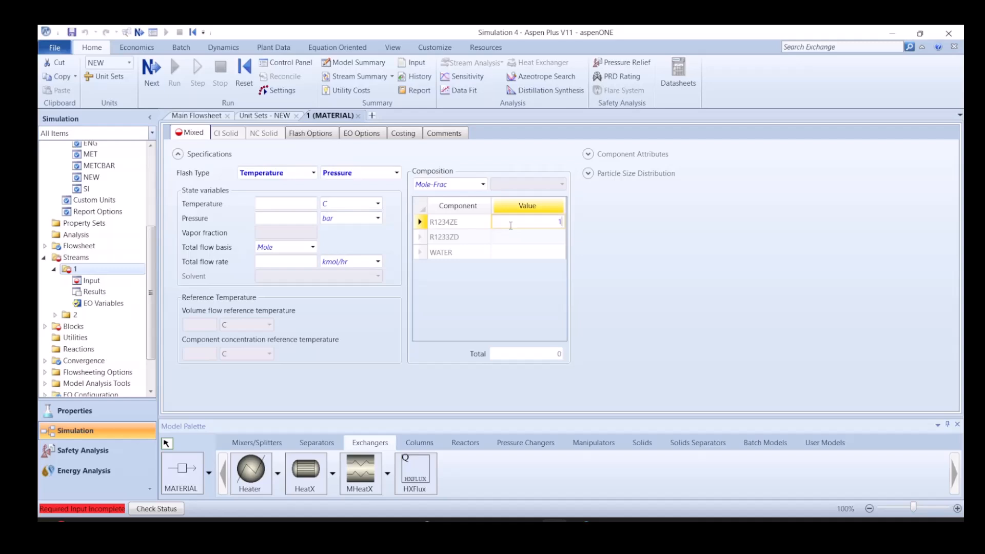
key(Return)
Set stream 1's total flow basis to Mass with a flow rate of 1000 kg/hr
click(313, 250)
click(285, 269)
click(291, 262)
text(1000)
key(Return)
Specify stream 1 by temperature and vapor fraction, with 22 C and a vapor fraction of 0.2
click(303, 206)
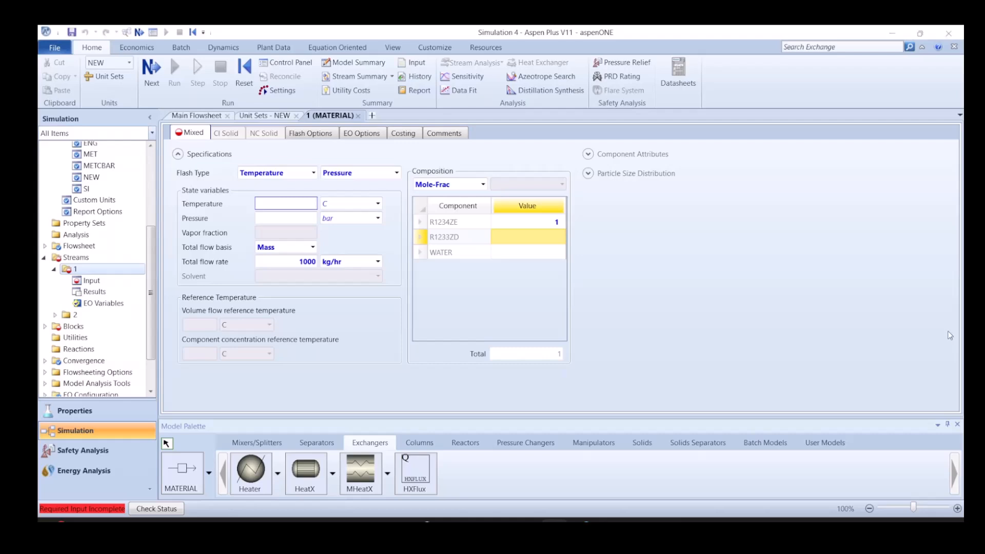
click(279, 208)
click(375, 178)
click(361, 196)
click(302, 231)
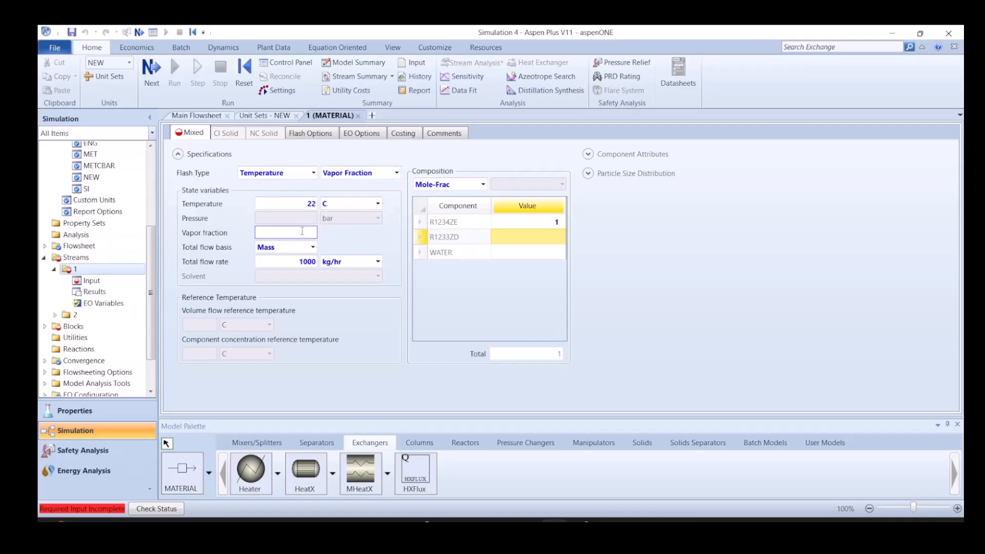
text(0.2)
Specify the EVAP-1 heater by pressure and degrees of superheating, with 3 C superheat and 0 bar pressure
click(204, 120)
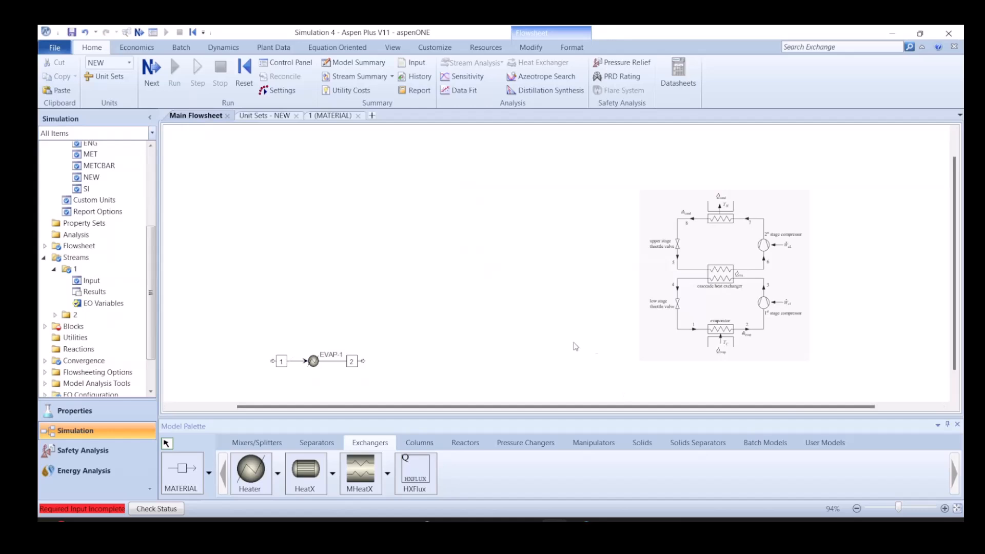
double_click(313, 361)
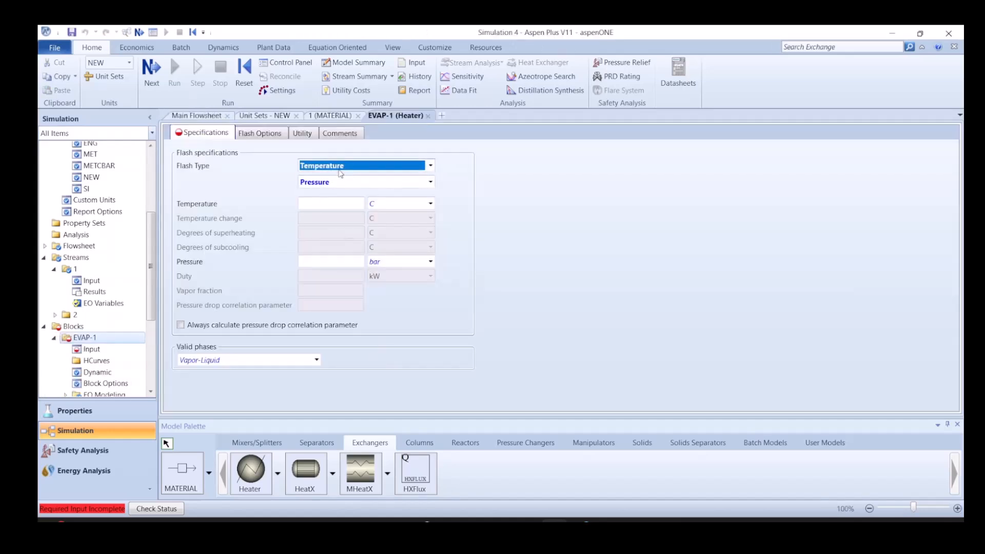
click(337, 167)
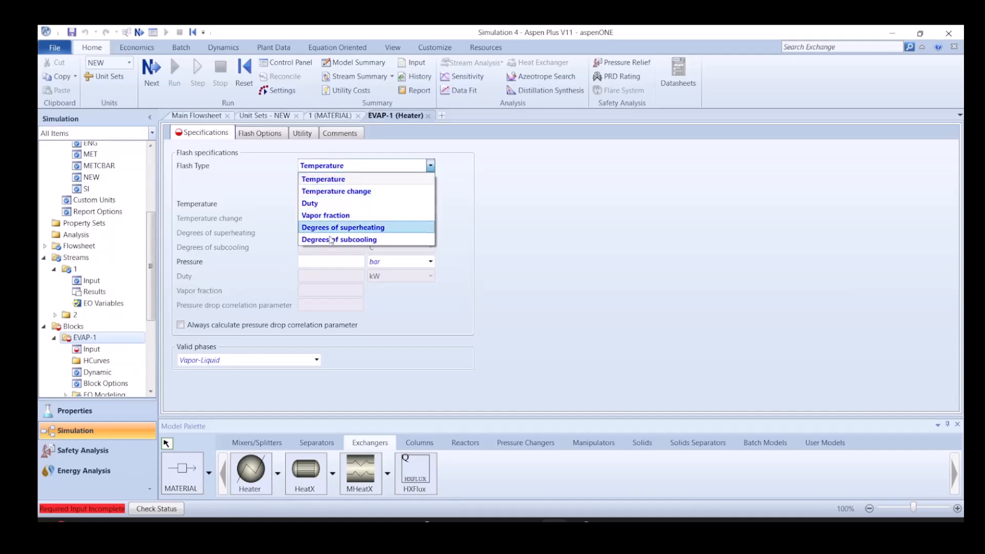
click(330, 228)
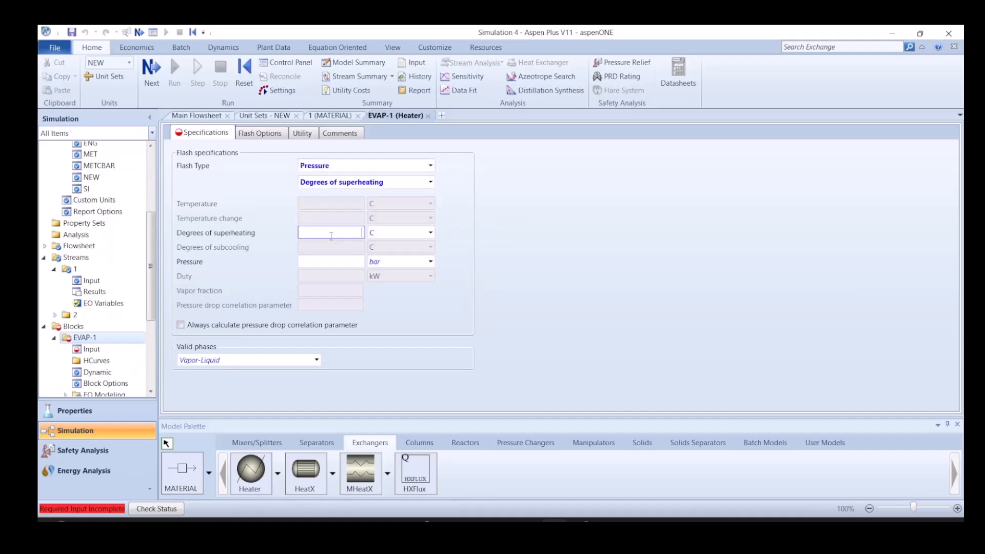
click(346, 261)
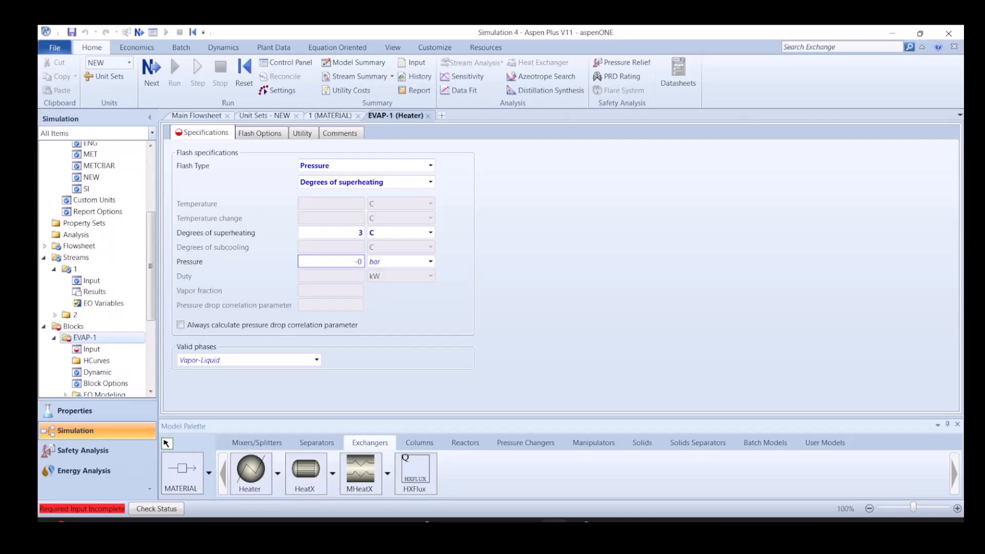
text(01)
key(BackSpace)
key(BackSpace)
key(BackSpace)
key(Return)
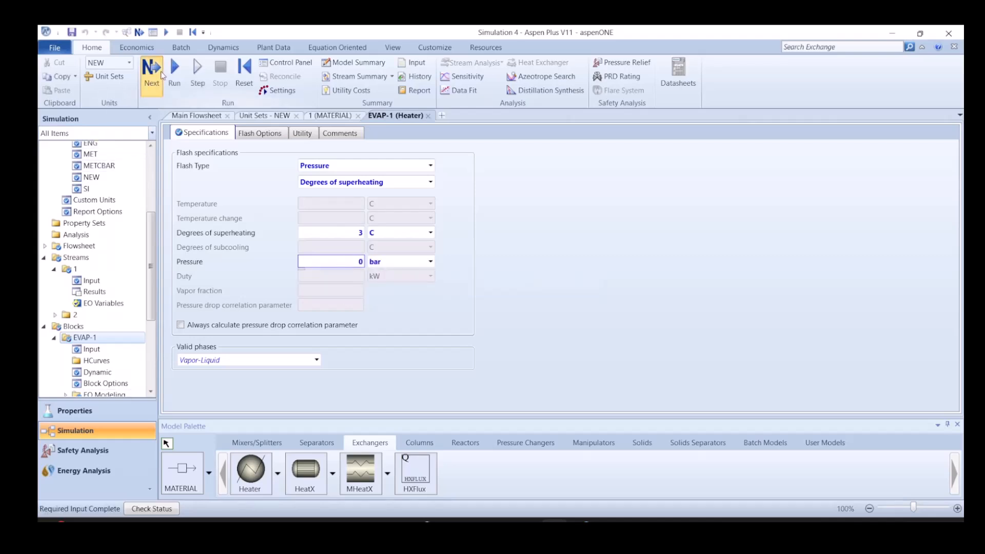
Run the simulation of the evaporator and return to the main flowsheet
click(162, 75)
click(576, 301)
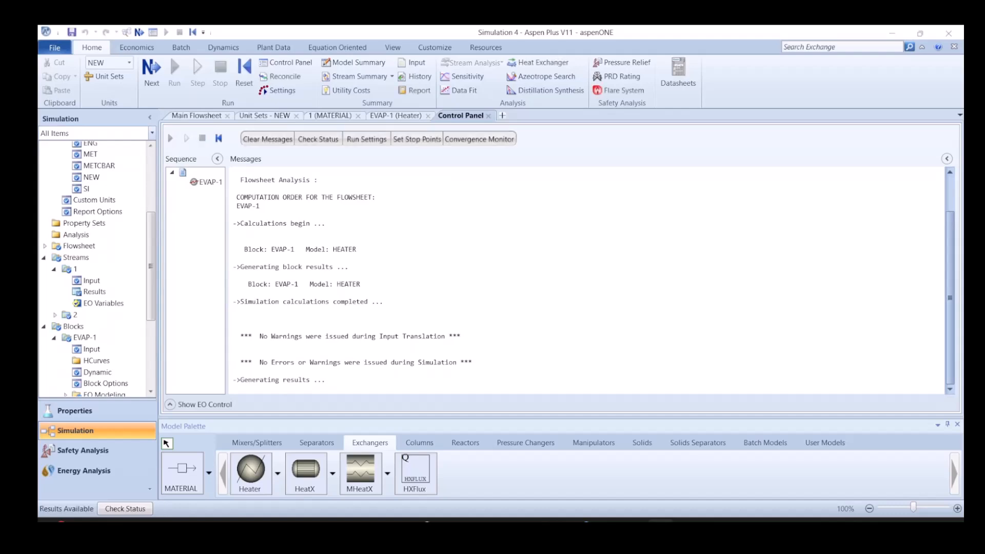
click(208, 116)
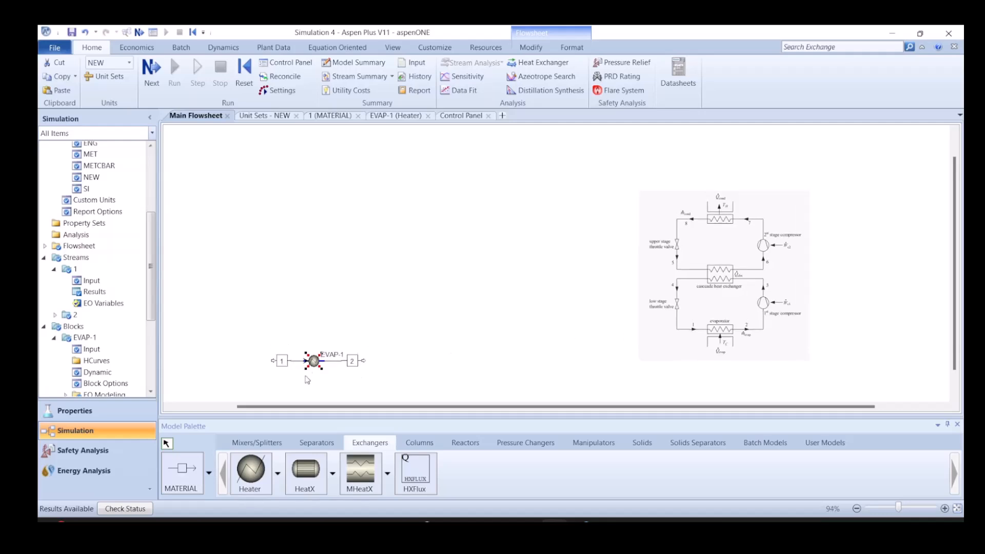
Move EVAP-1 together with streams 1 and 2 slightly upward on the flowsheet to free space below
drag(281, 407, 247, 411)
click(282, 355)
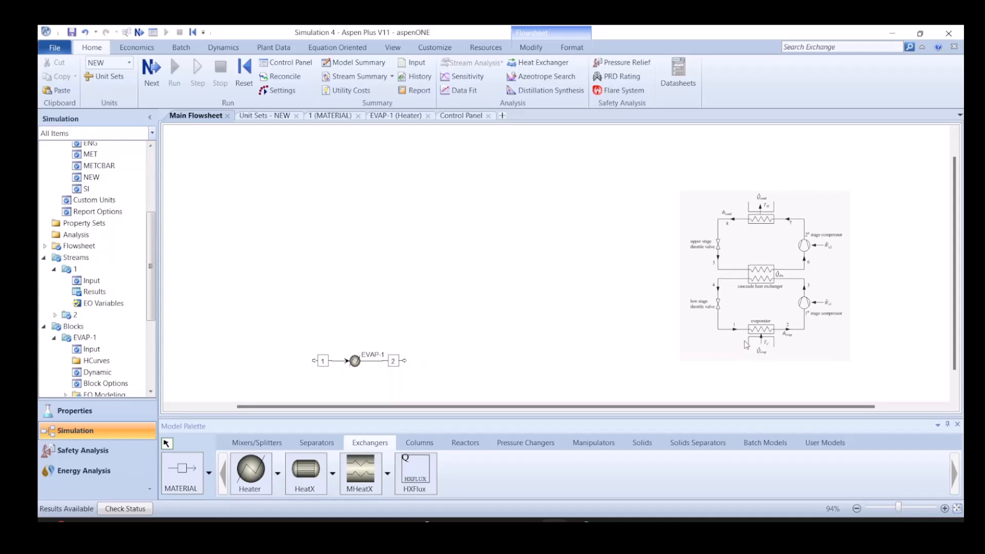
drag(259, 336, 465, 373)
drag(351, 365, 352, 335)
click(519, 368)
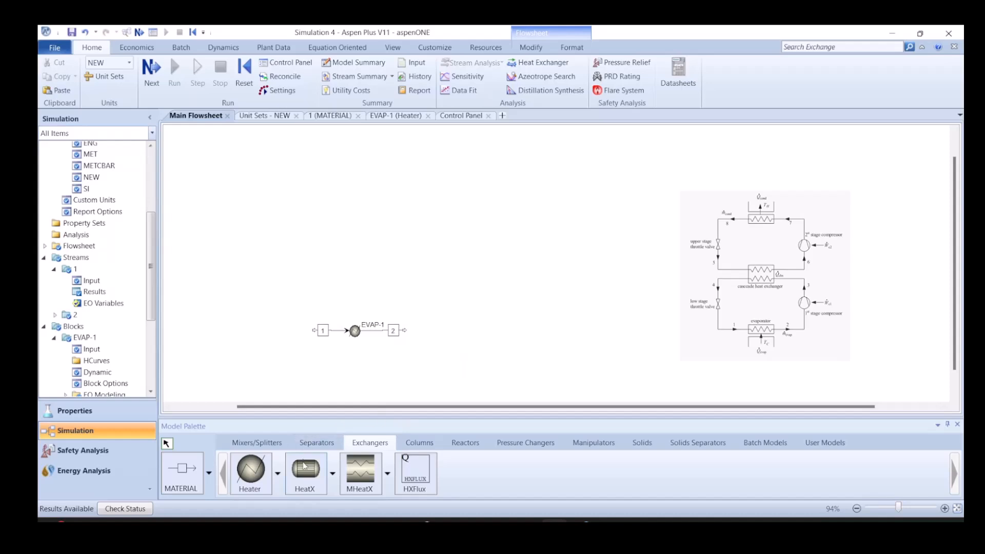
Place a Heater block named HEATSOUR directly below EVAP-1
click(254, 483)
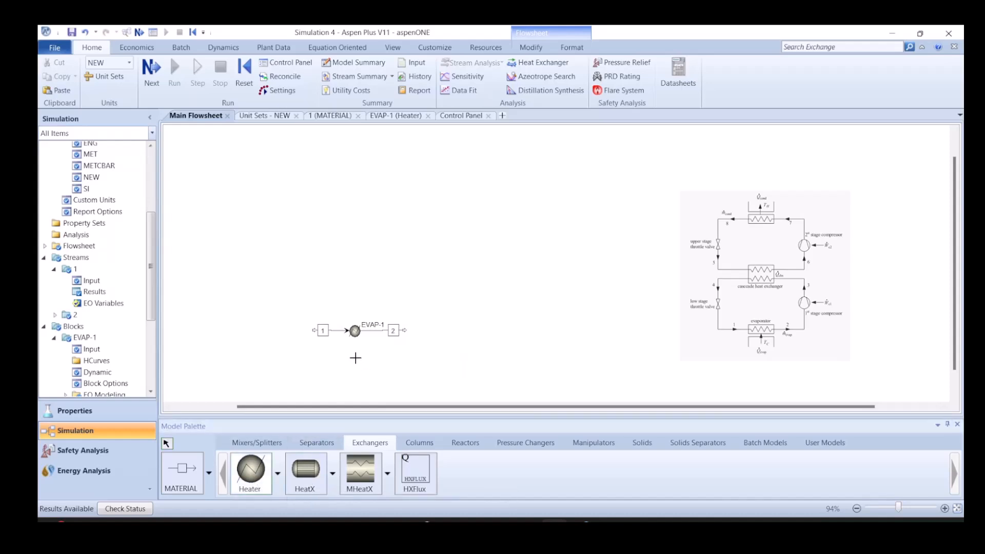
click(355, 377)
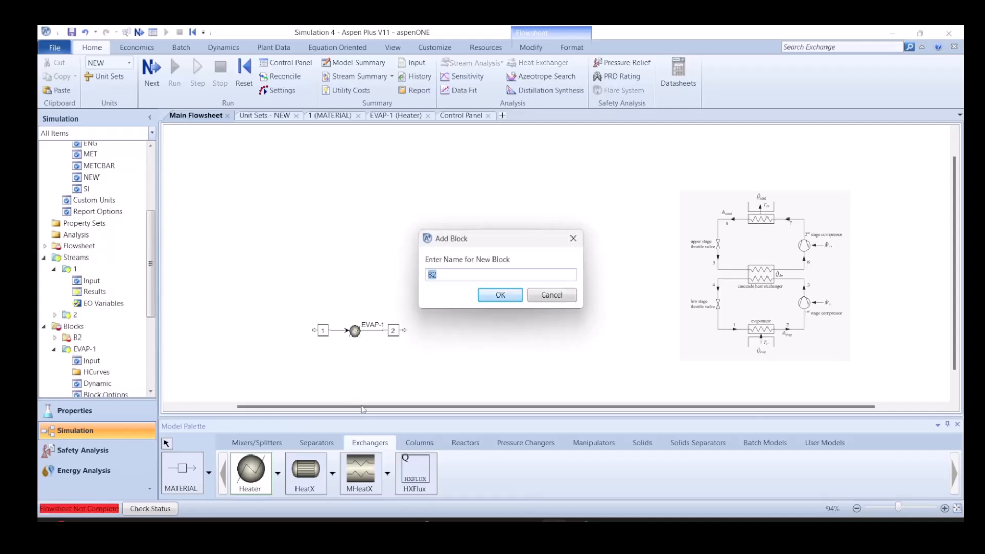
text(HE)
key(Return)
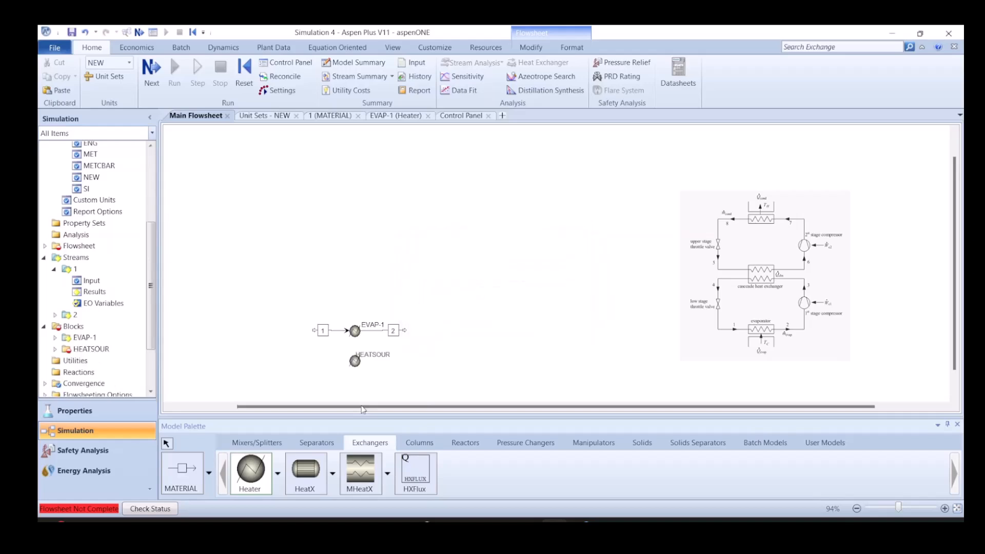
Connect a material inlet stream to HEATSOUR and name it WATERIN
click(177, 476)
click(347, 361)
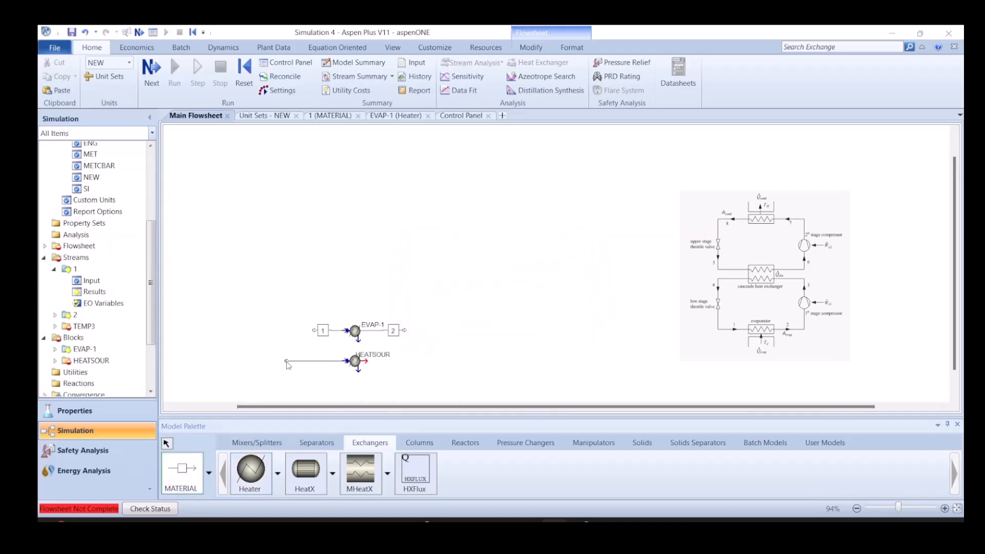
click(286, 361)
text(WATERIN)
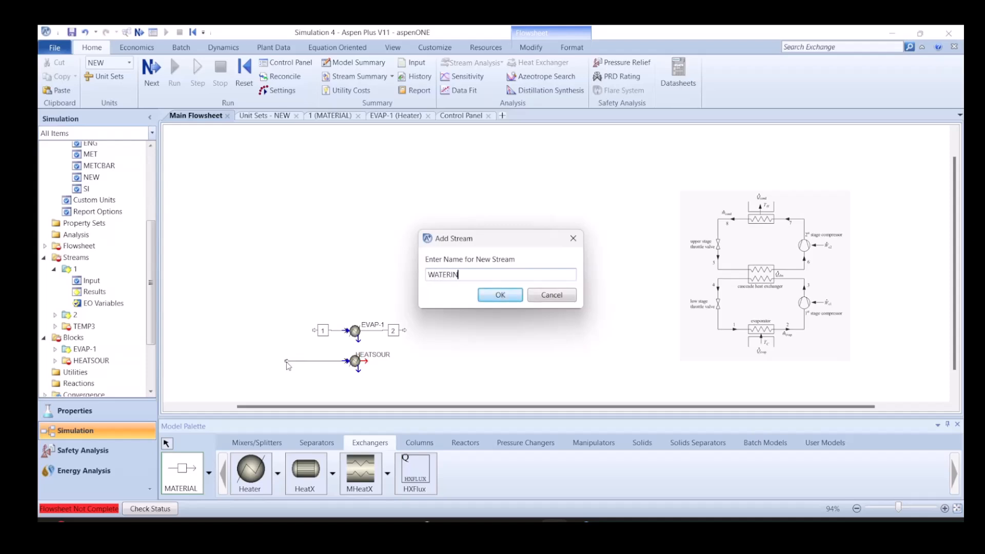
key(Return)
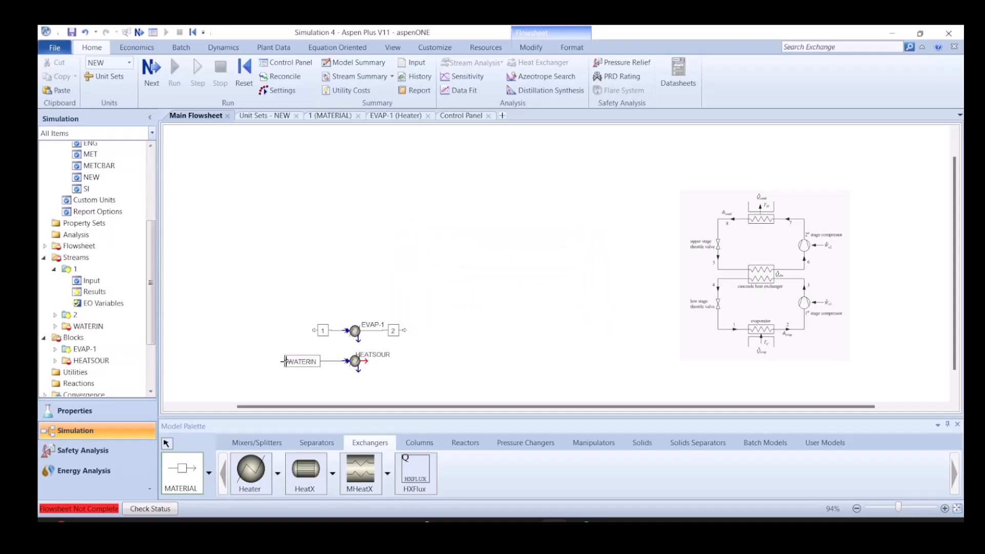
Draw a material stream from the HEATSOUR outlet and name it WATEROUT
click(363, 361)
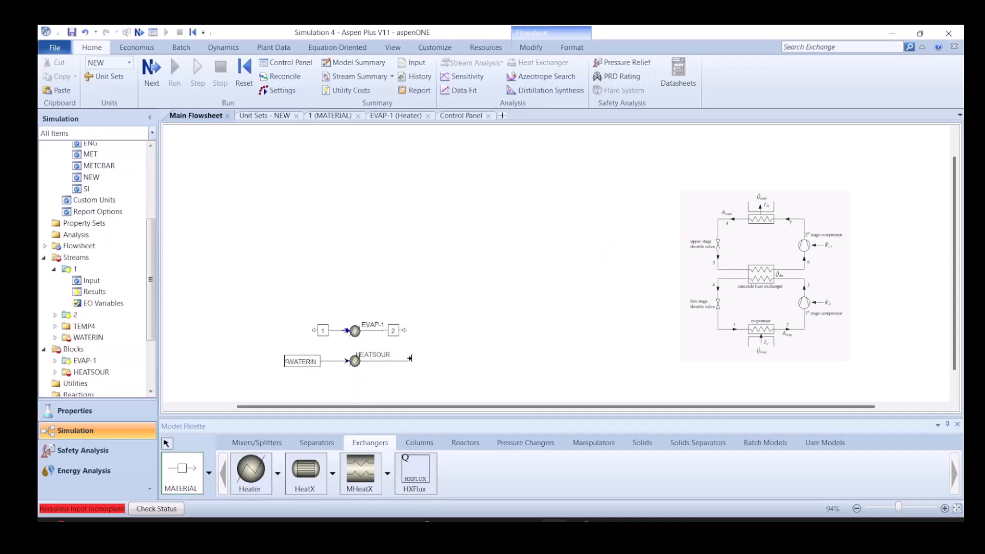
click(424, 359)
text(WATER)
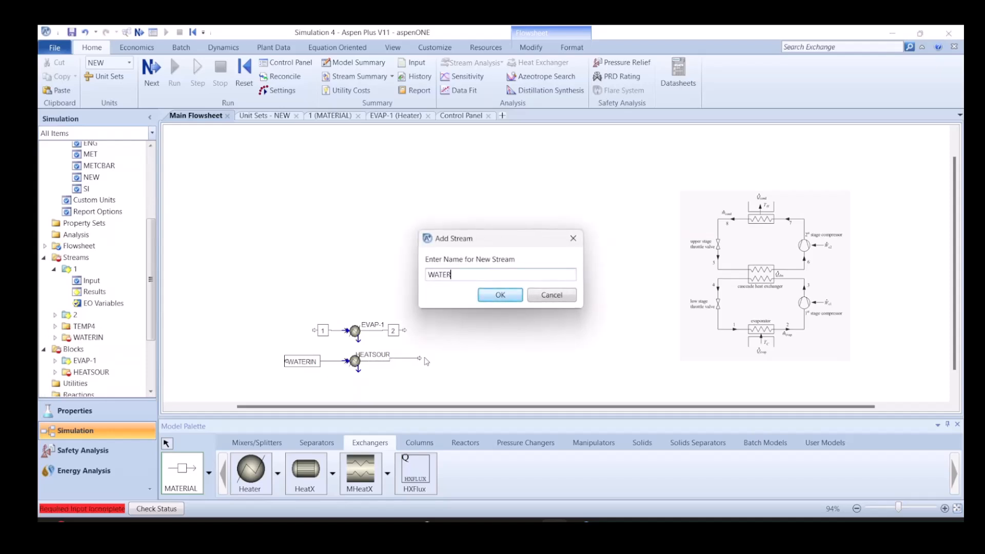
text(OUT)
key(Return)
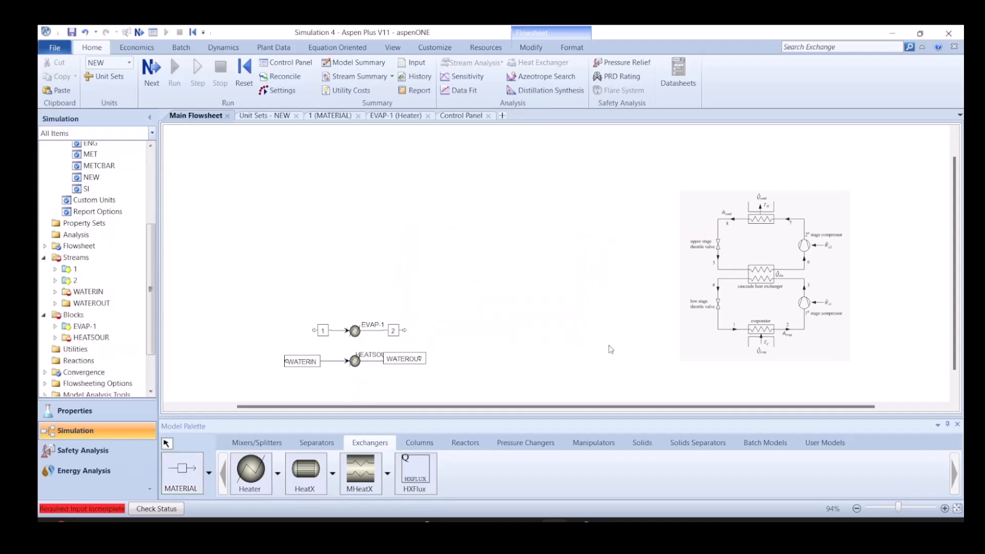
Set WATERIN's composition basis to Mole-Frac with a WATER fraction of 1
double_click(334, 361)
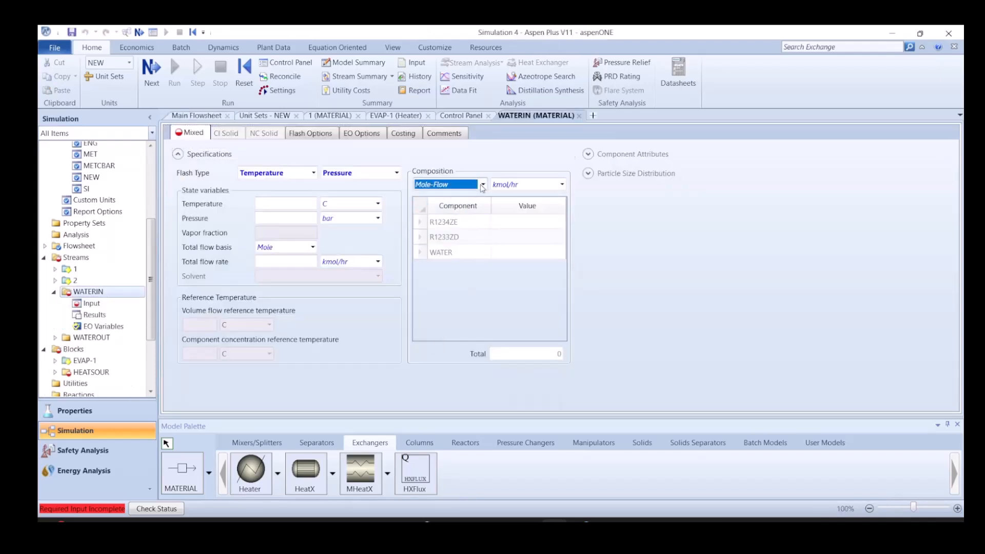
click(483, 184)
click(451, 261)
click(510, 253)
text(1)
Set WATERIN's total flow basis to Mass with a flow rate of 2000 kg/hr
click(313, 248)
click(270, 271)
click(295, 263)
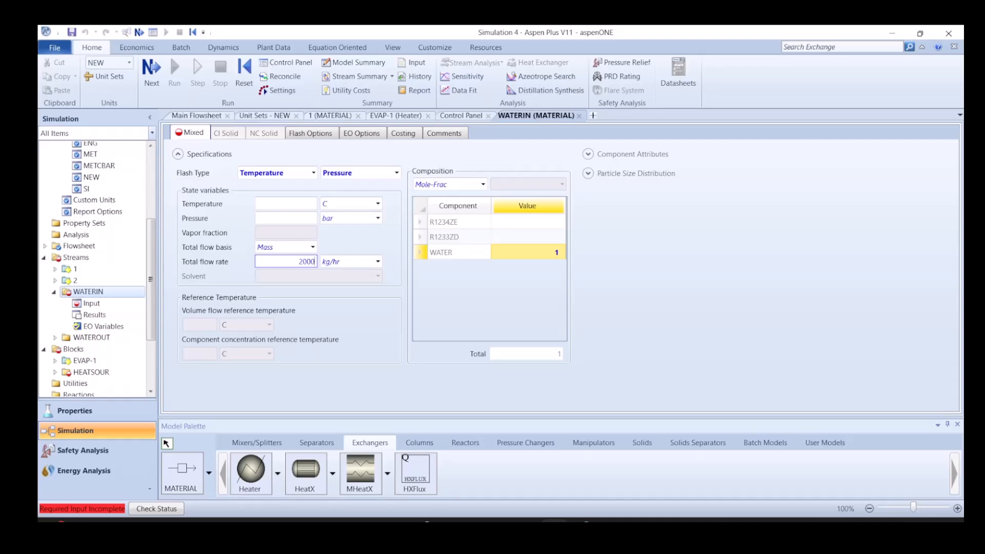
text(2000)
Set the WATERIN stream's temperature to 40 C and its pressure to 1 bar
click(311, 205)
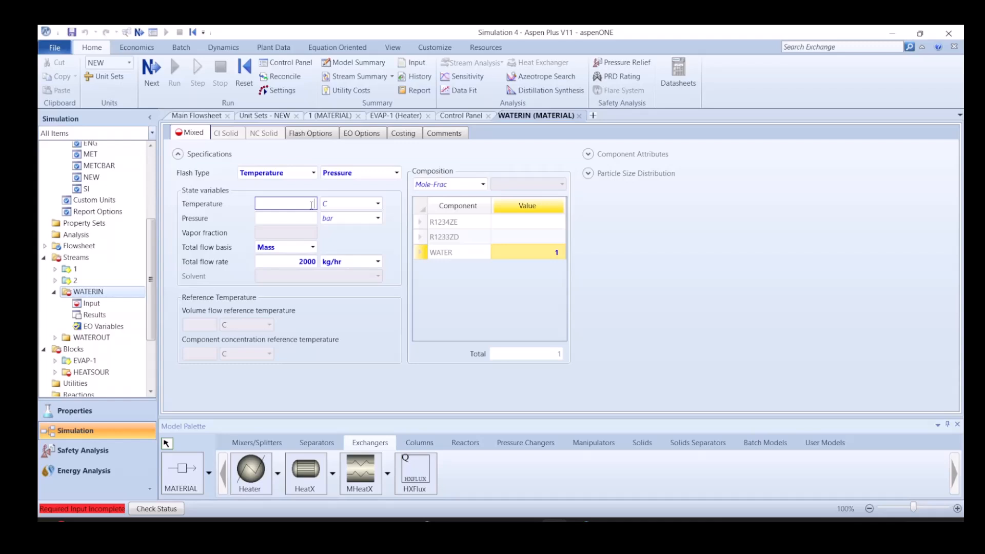
click(312, 218)
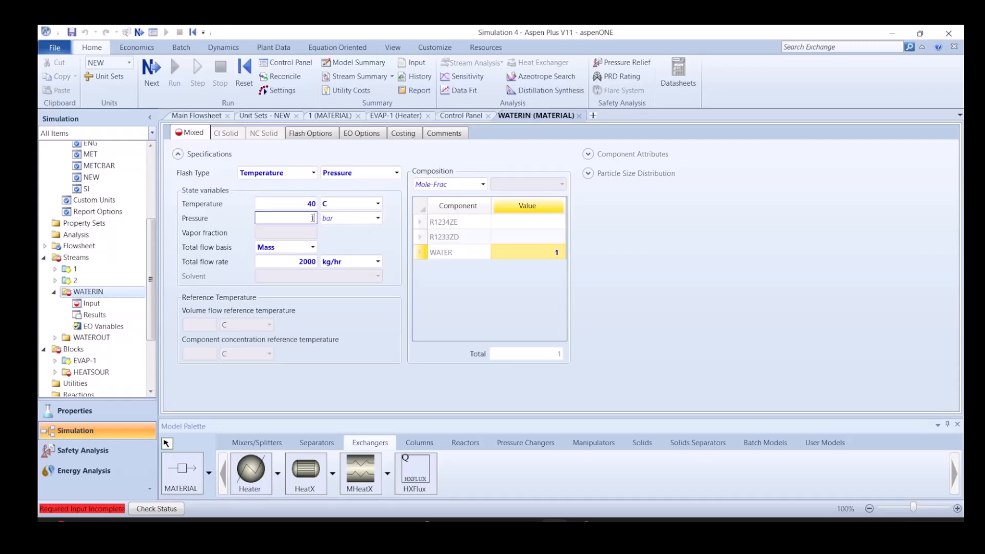
text(1)
key(Return)
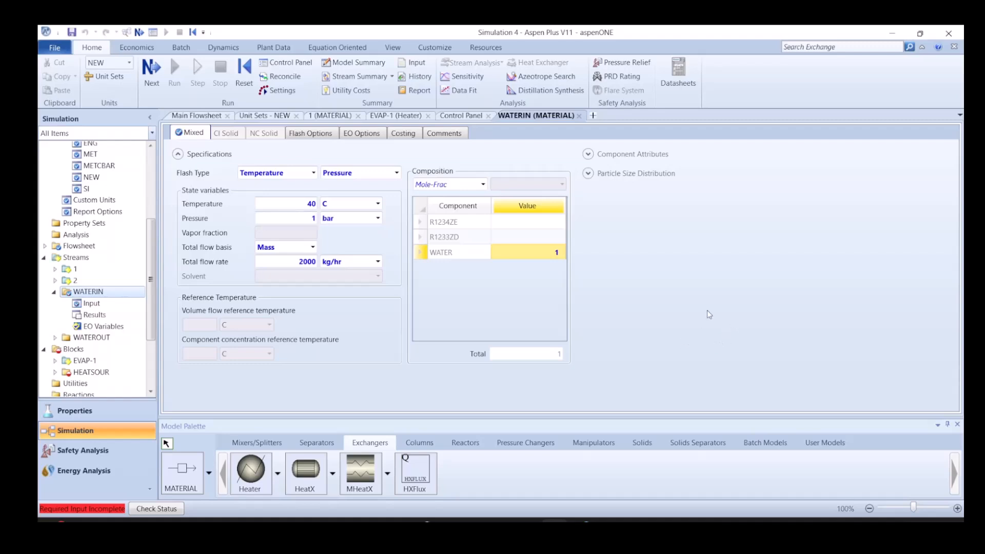
Specify the HEATSOUR heater with a temperature of 25 C and a pressure of 0 bar
click(210, 116)
double_click(356, 363)
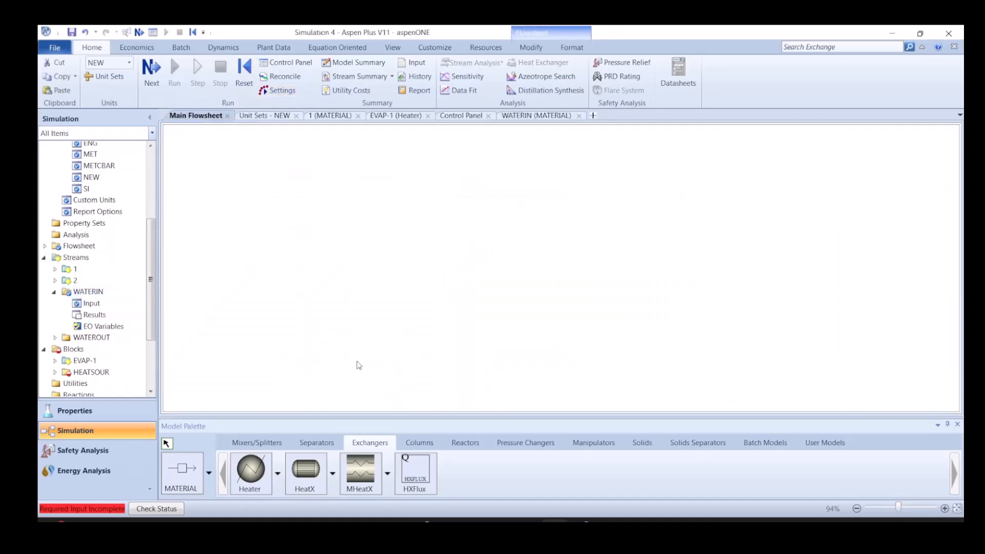
click(330, 208)
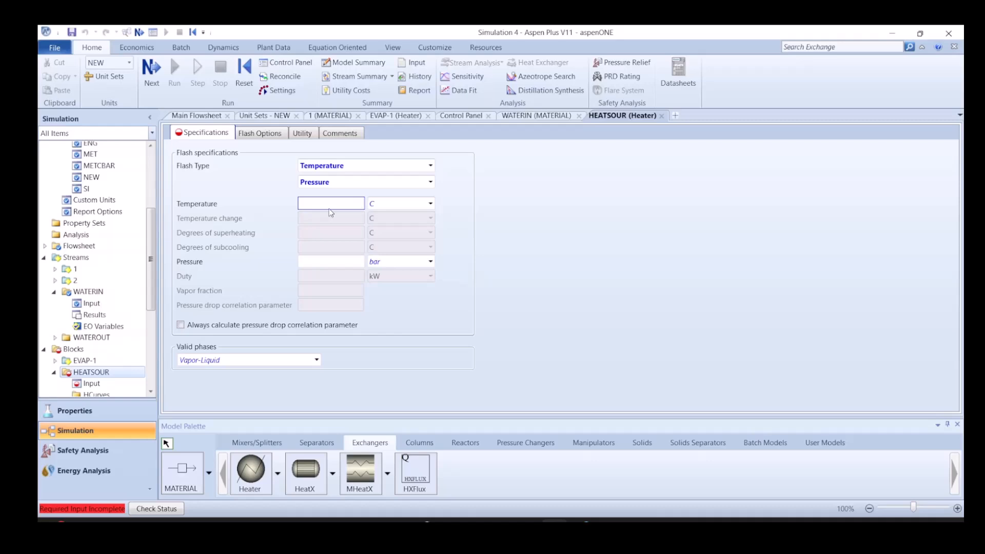
click(324, 261)
text(0)
click(616, 345)
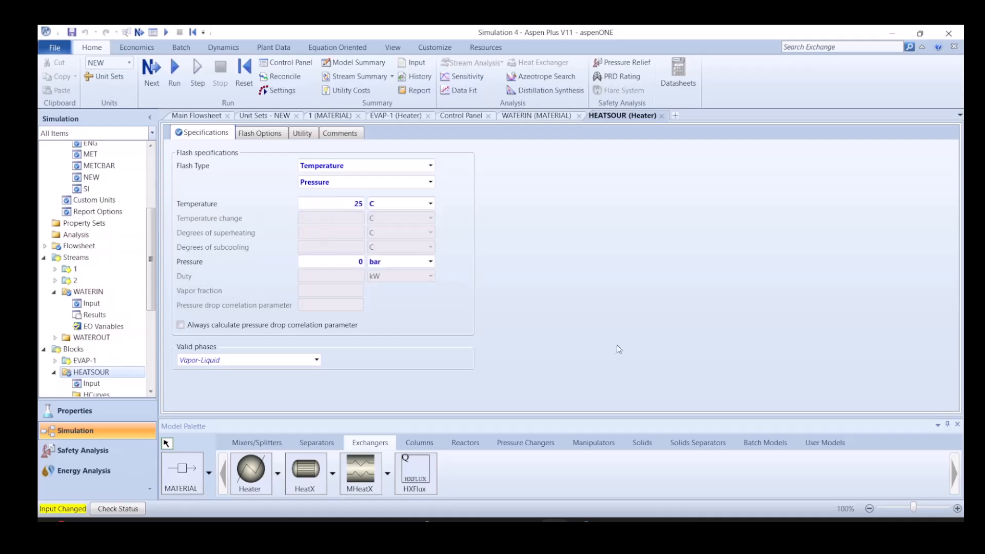
Run the simulation and display the blocks' heat/work duties on the main flowsheet
click(152, 67)
click(559, 302)
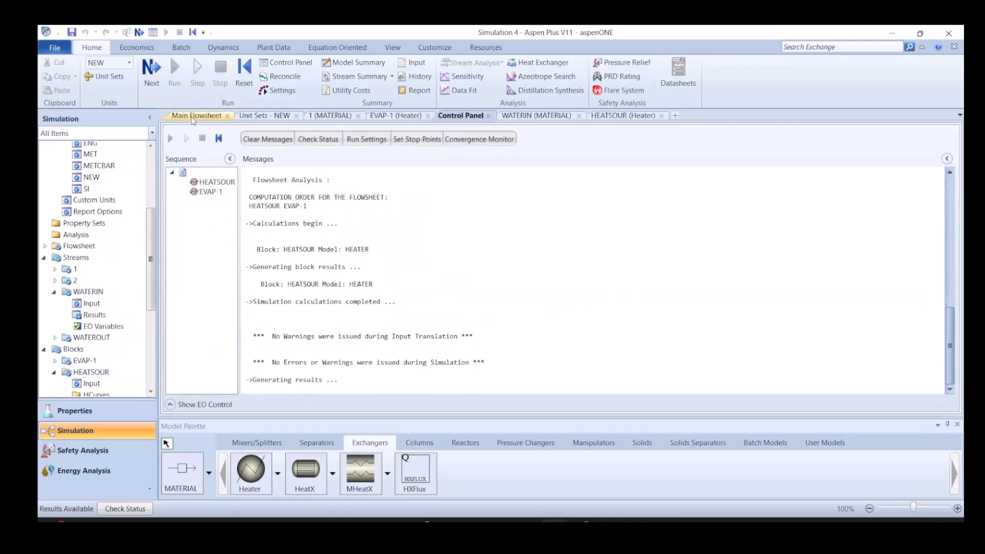
click(195, 116)
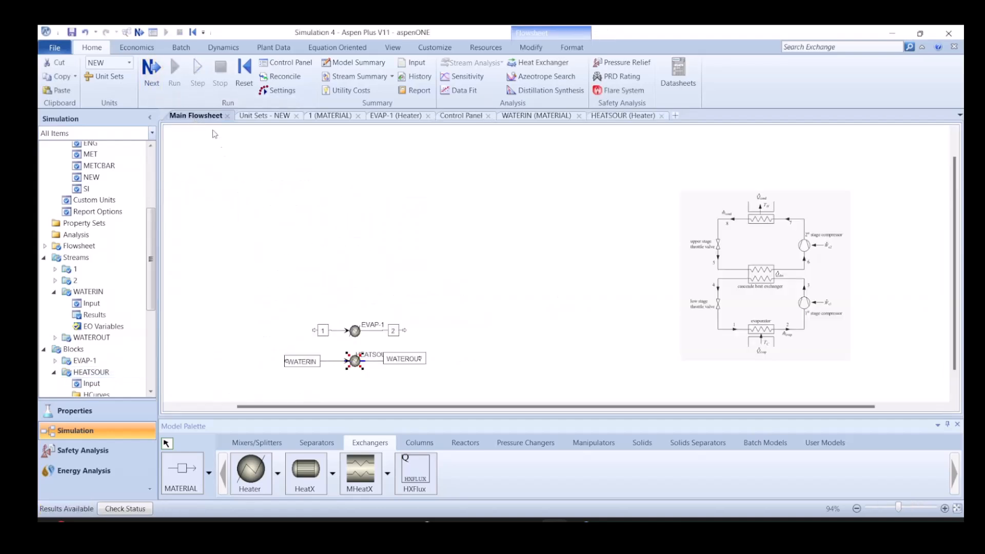
click(531, 47)
click(257, 77)
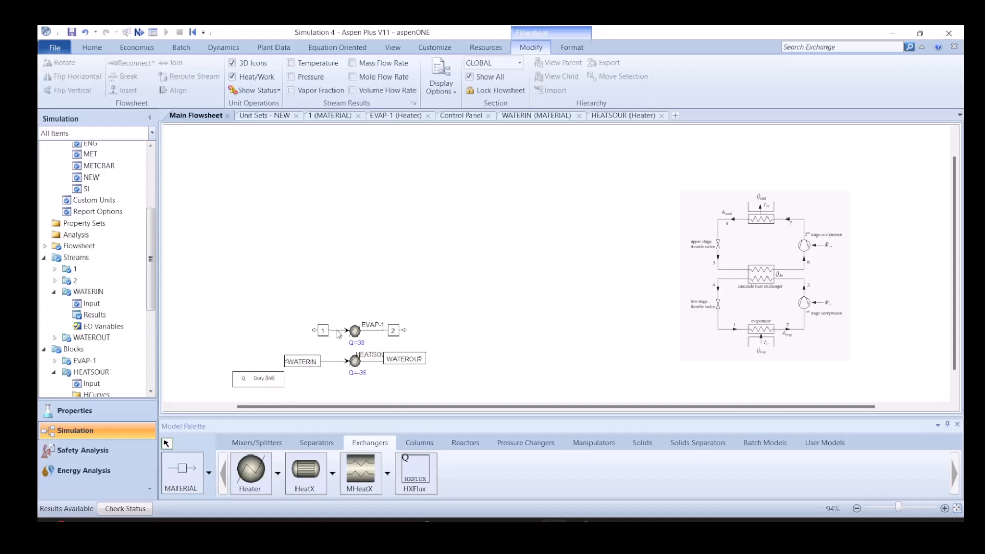
Connect a heat stream from the HEATSOUR heater to EVAP-1 and name it HT-1
click(209, 473)
click(178, 384)
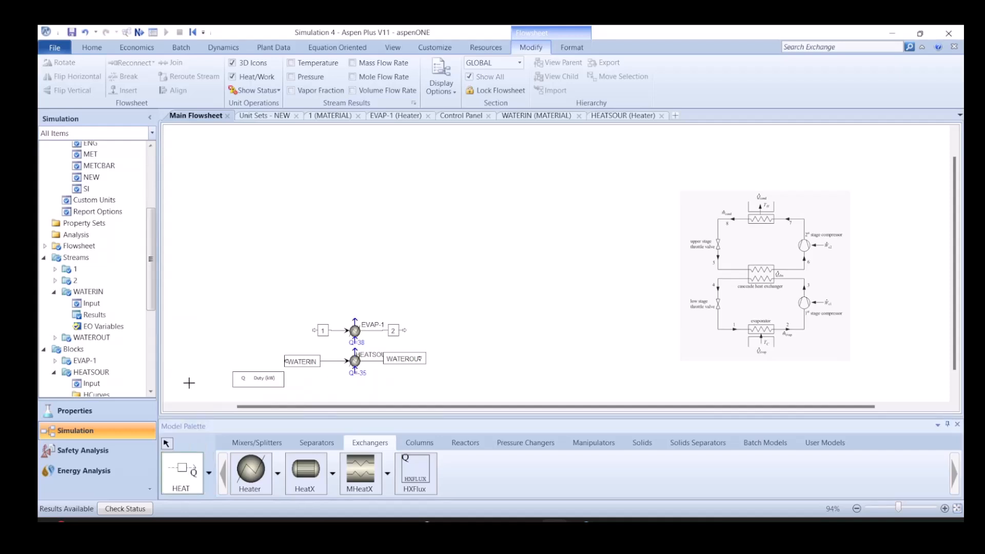
click(354, 367)
click(354, 339)
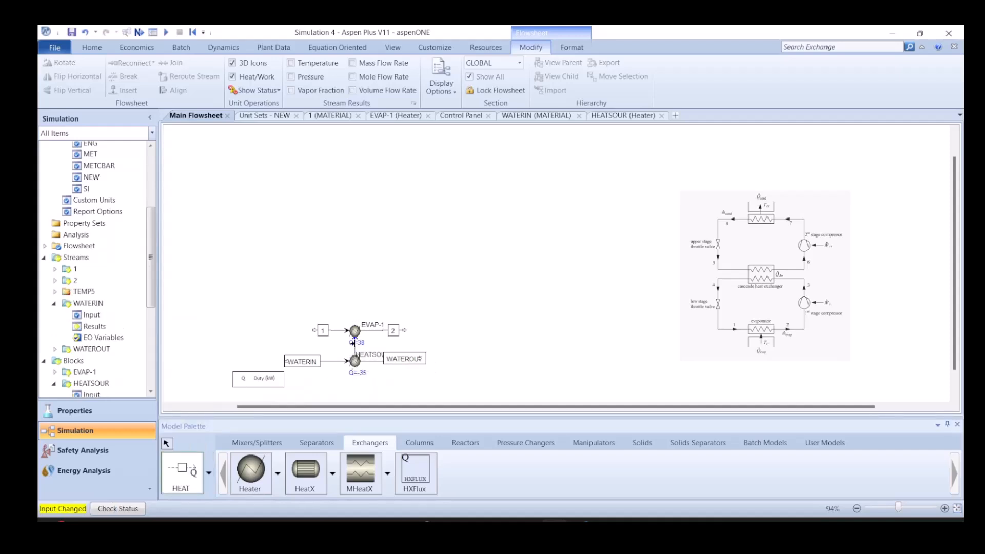
click(354, 339)
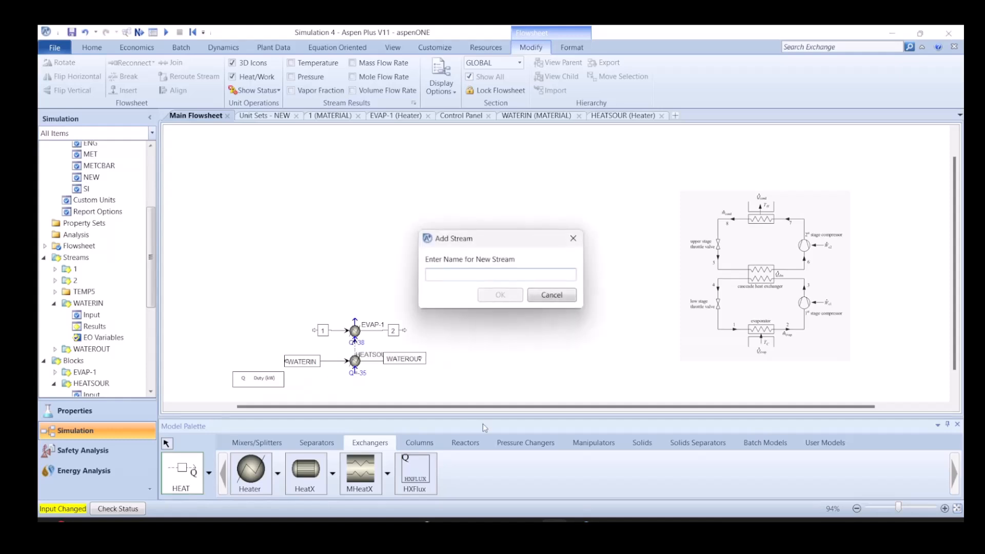
text(HT)
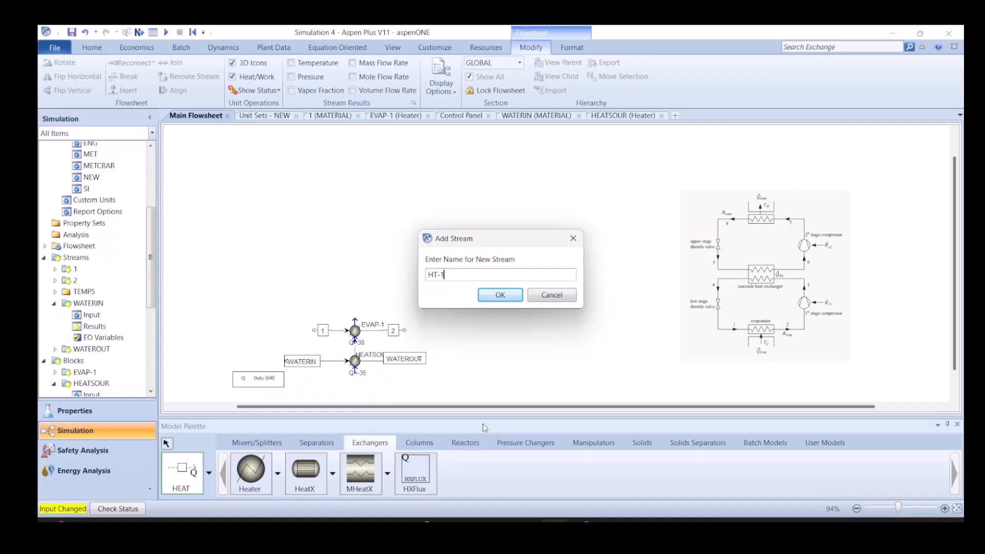
text(-1)
key(Return)
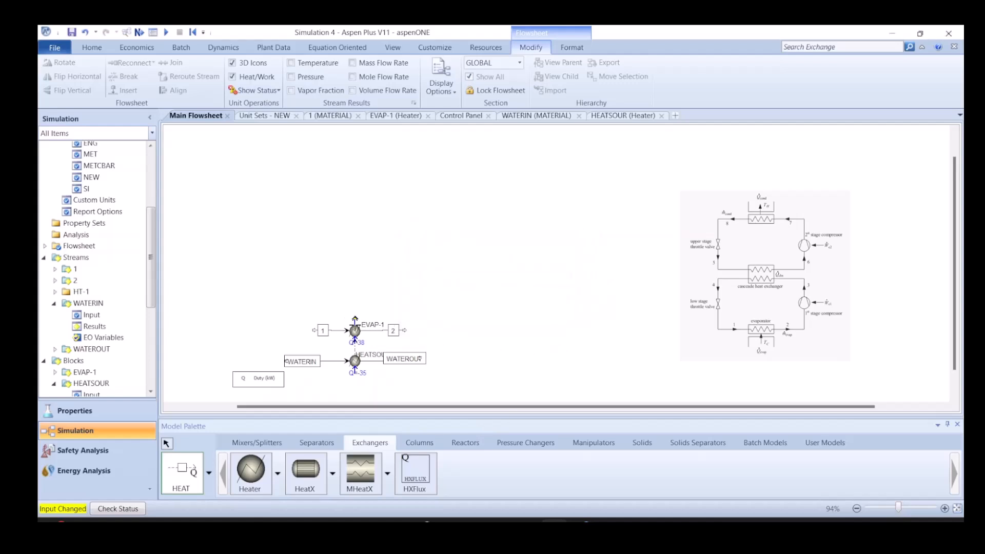
Add an outgoing heat stream to EVAP-1 and name it HT-2
click(355, 322)
click(355, 305)
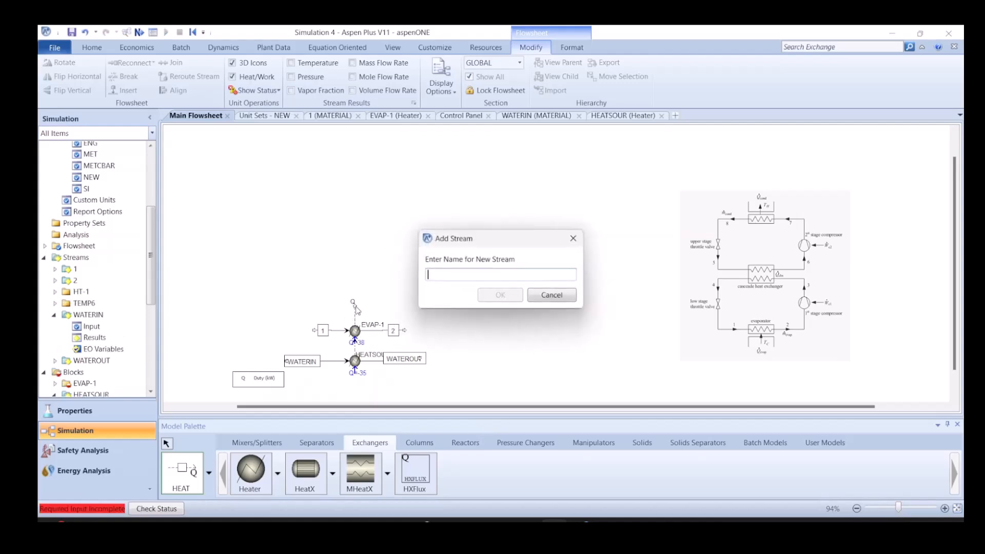
text(HT-2)
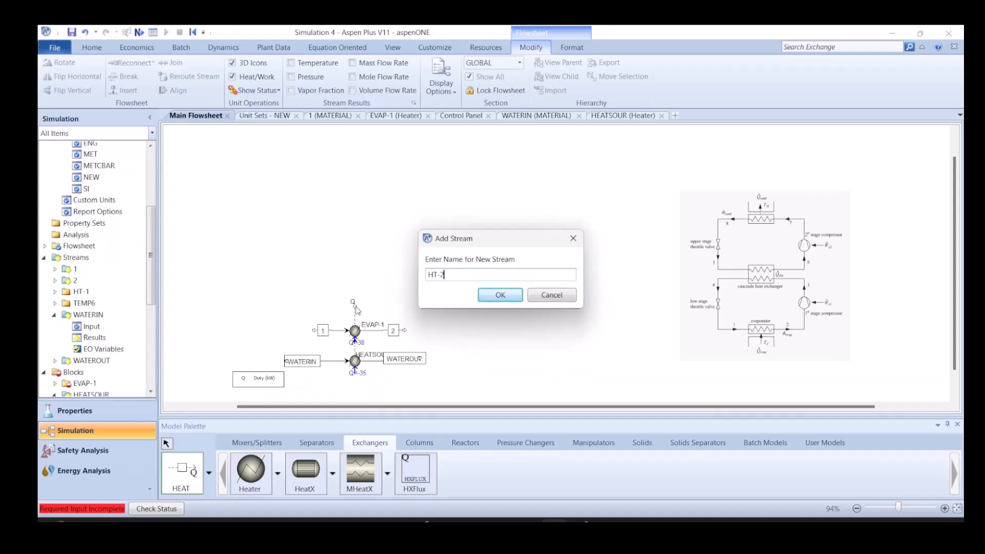
key(Return)
scroll(470, 345, up, 1)
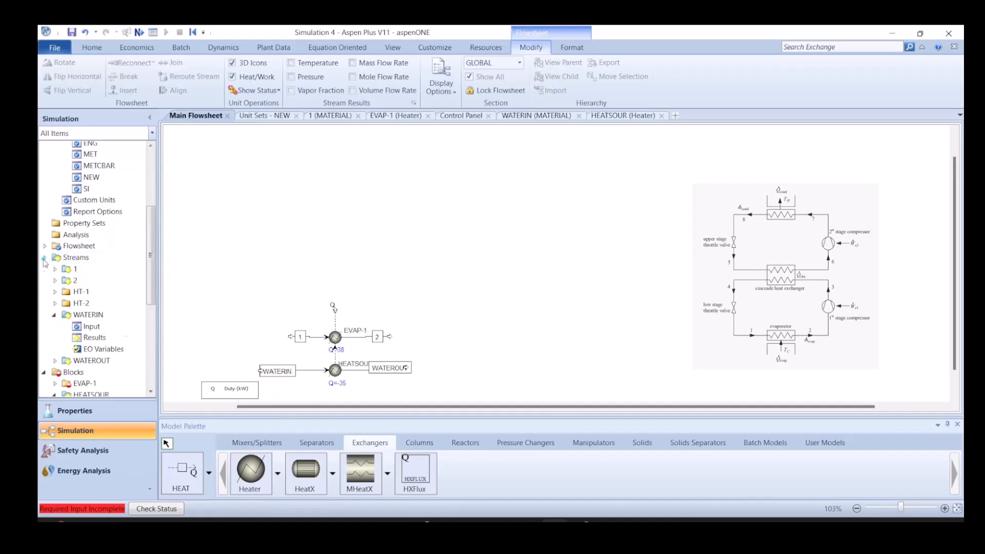
Set EVAP-1's flash type to Pressure and Degrees of superheating, keeping 0 bar and 3 C
click(44, 258)
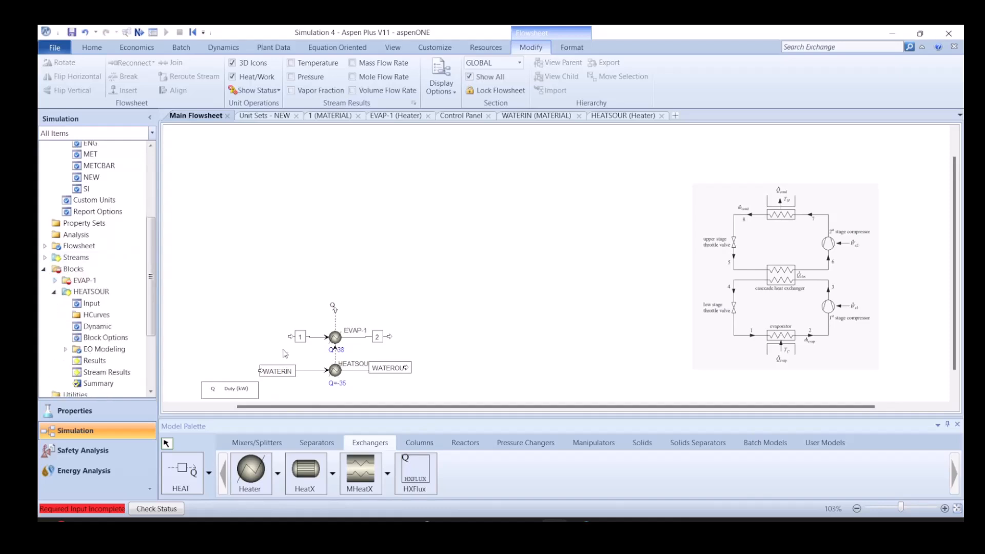
double_click(335, 340)
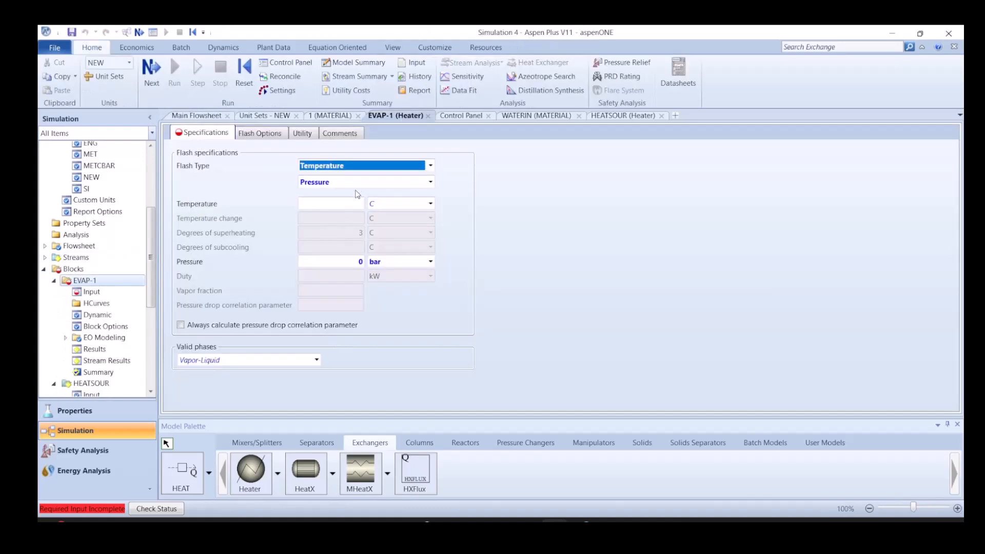
click(359, 167)
click(339, 228)
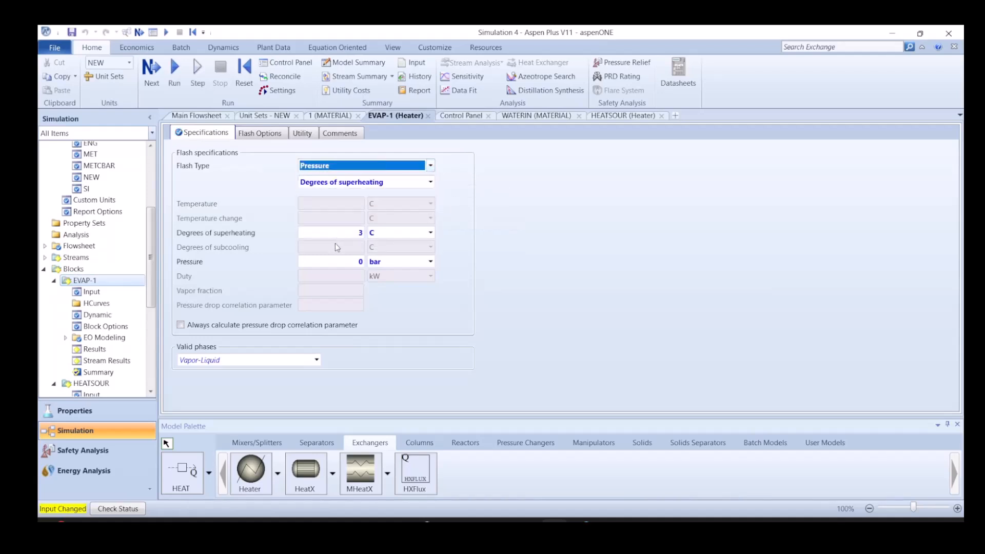
Create a new flowsheet design spec with the ID HTEVAP1
click(186, 116)
click(45, 270)
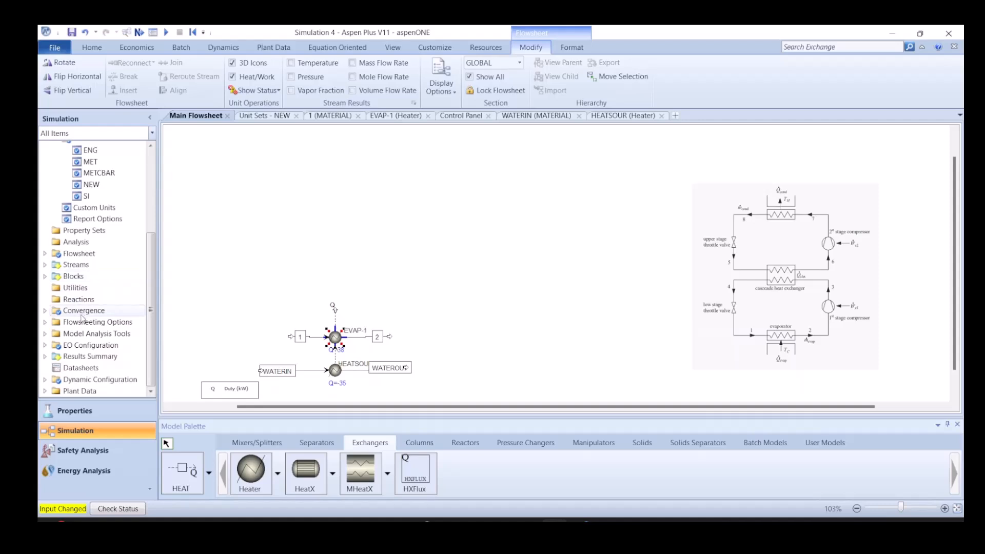
click(44, 323)
click(90, 326)
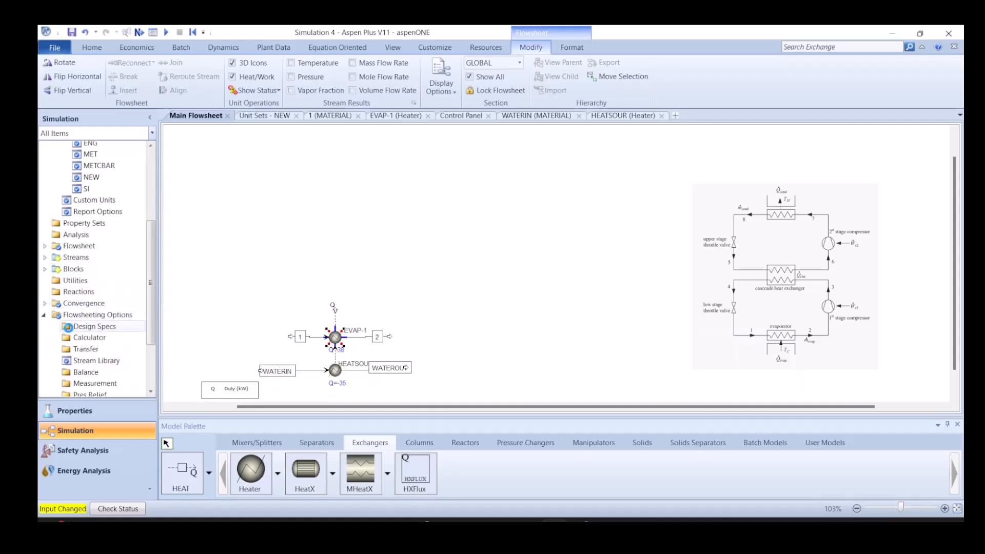
click(198, 146)
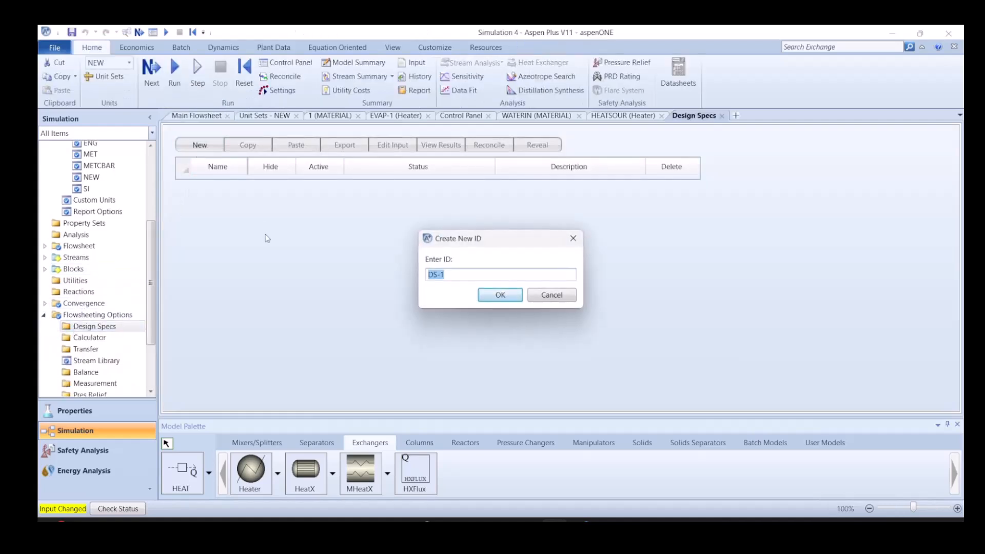
text(HEAT)
key(Return)
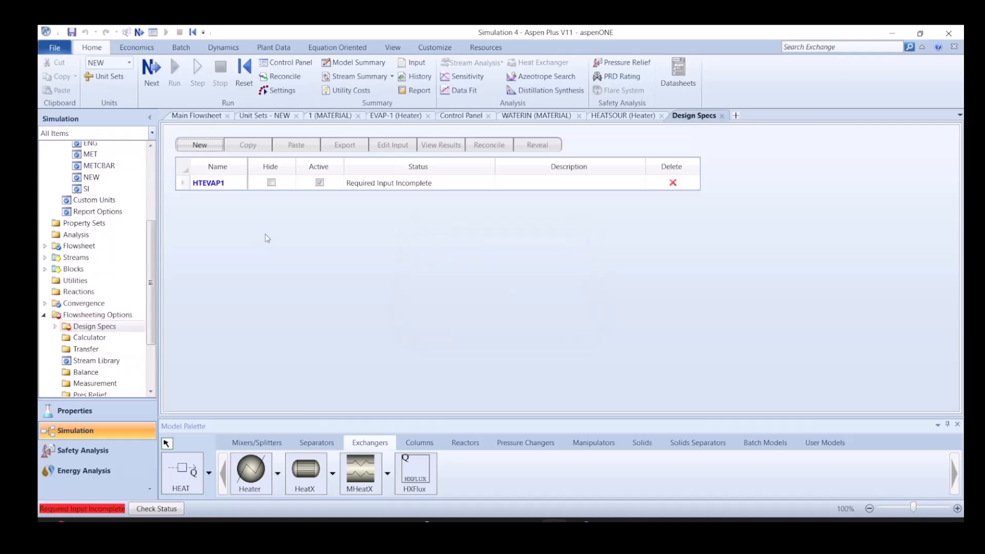
Define the HTEVAP1 sampled variable HEAT as the Heat-Duty of stream HT-2 in kW
click(197, 184)
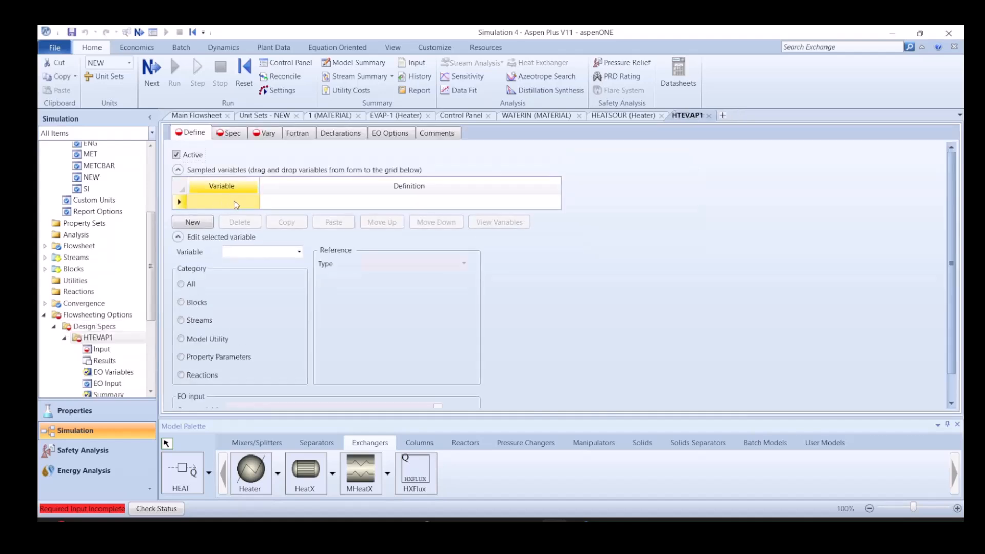
click(236, 205)
text(HEAT)
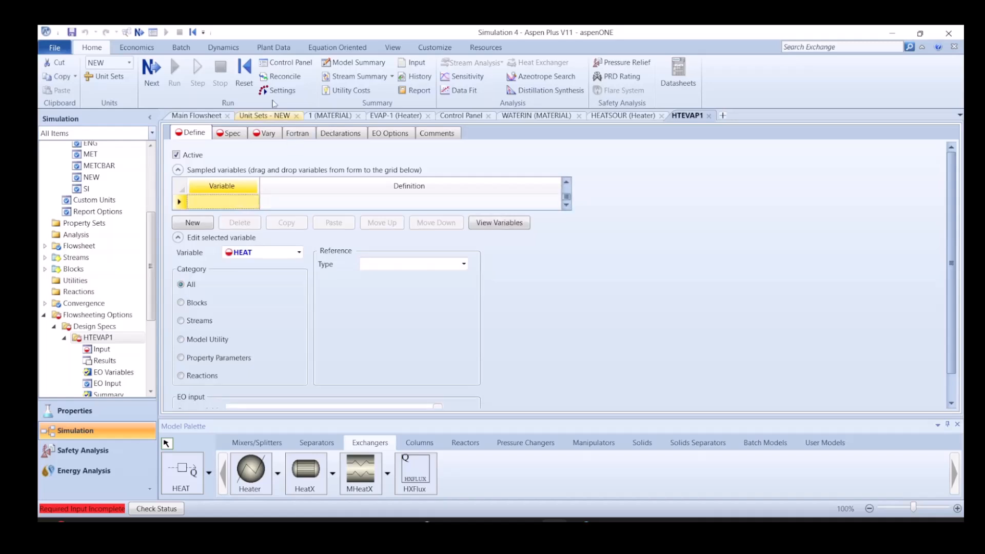
click(207, 120)
click(343, 314)
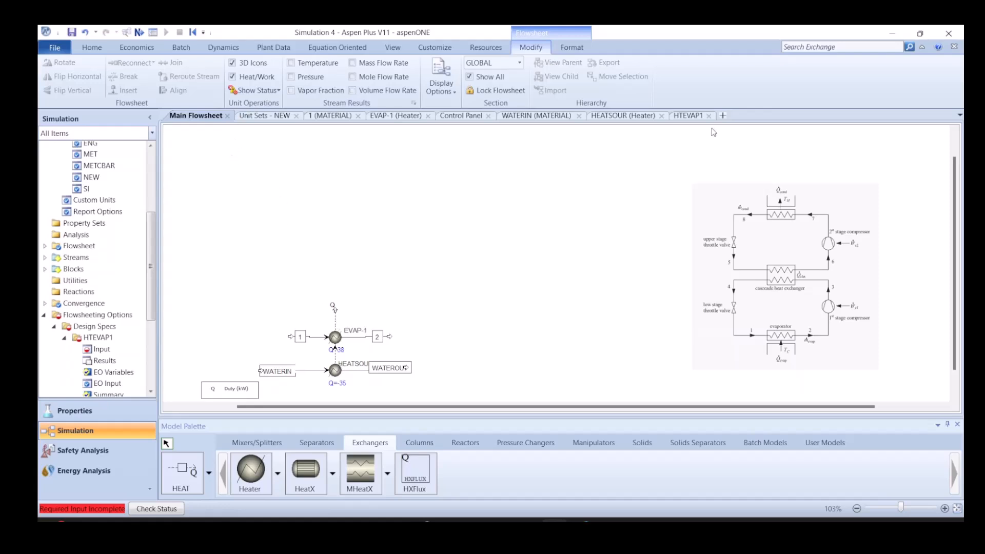
click(688, 116)
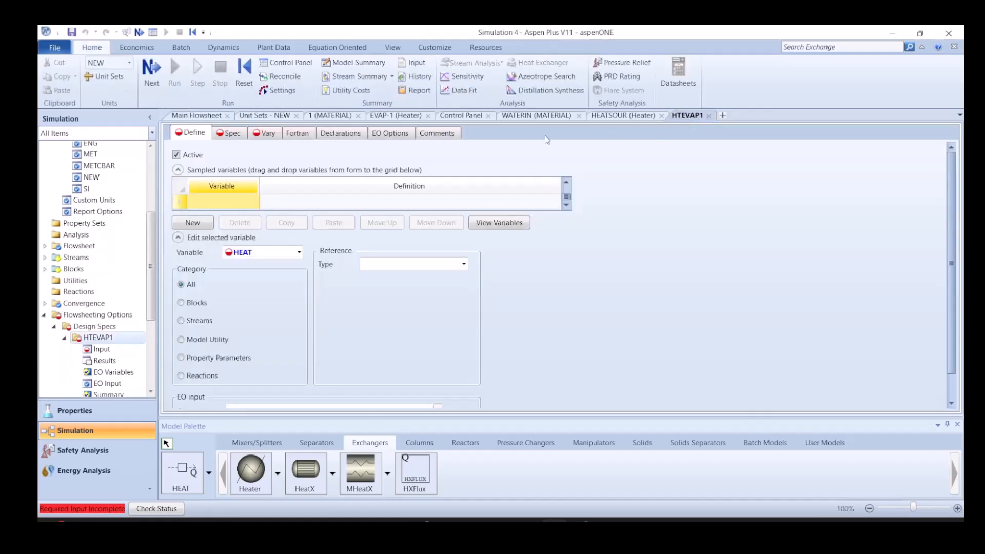
click(409, 263)
scroll(405, 337, down, 2)
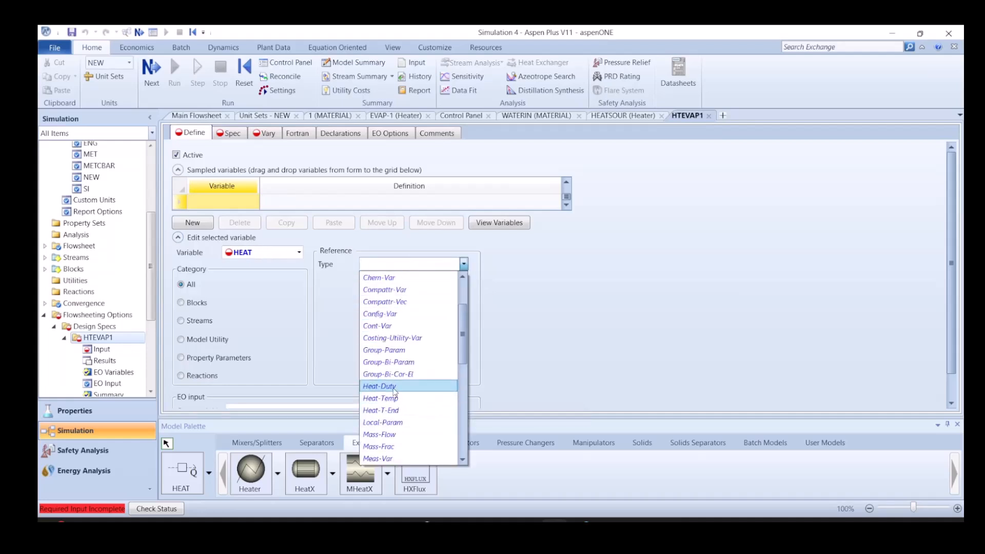
click(397, 397)
click(408, 278)
click(386, 304)
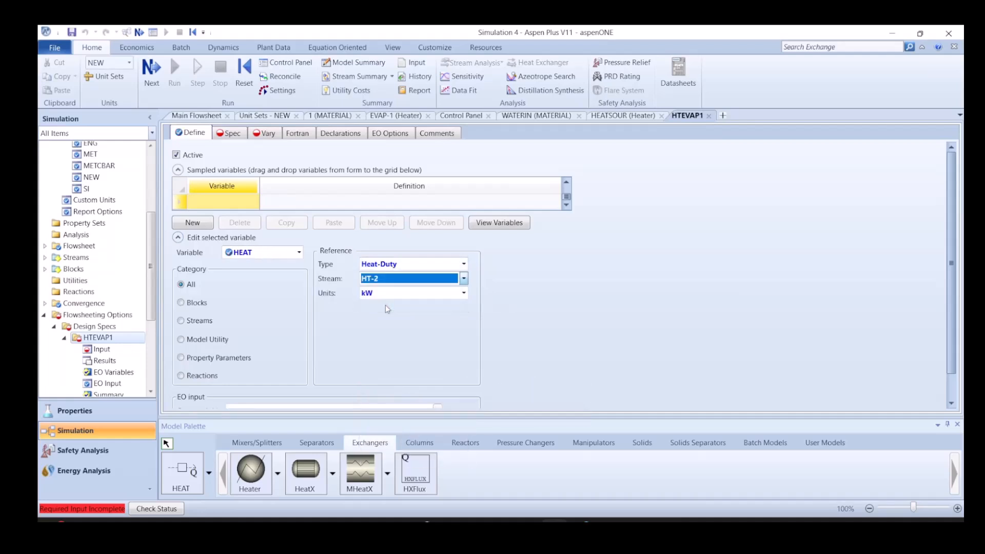
Specify HEAT as the HTEVAP1 design spec expression with a target of 0 and a tolerance of 0.001
click(229, 134)
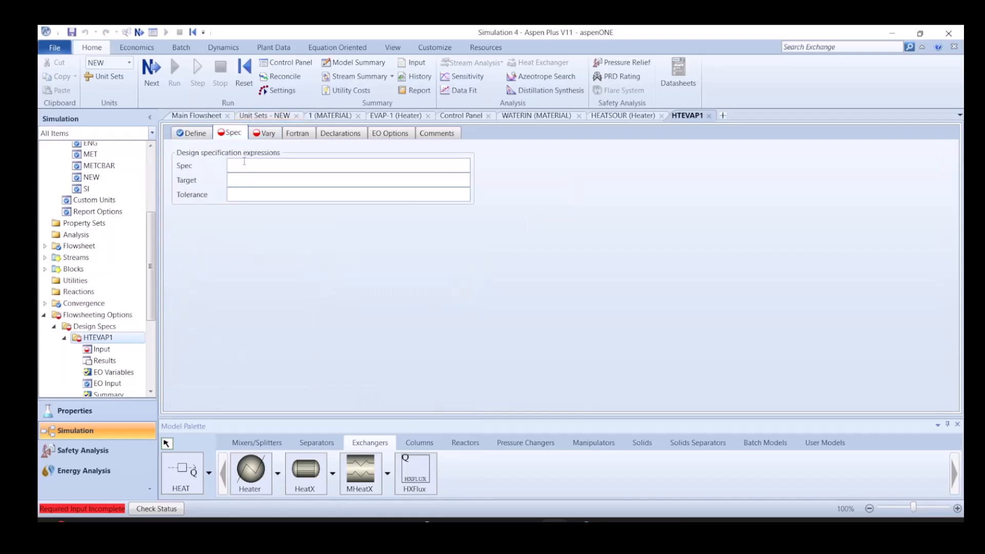
text(HEAT)
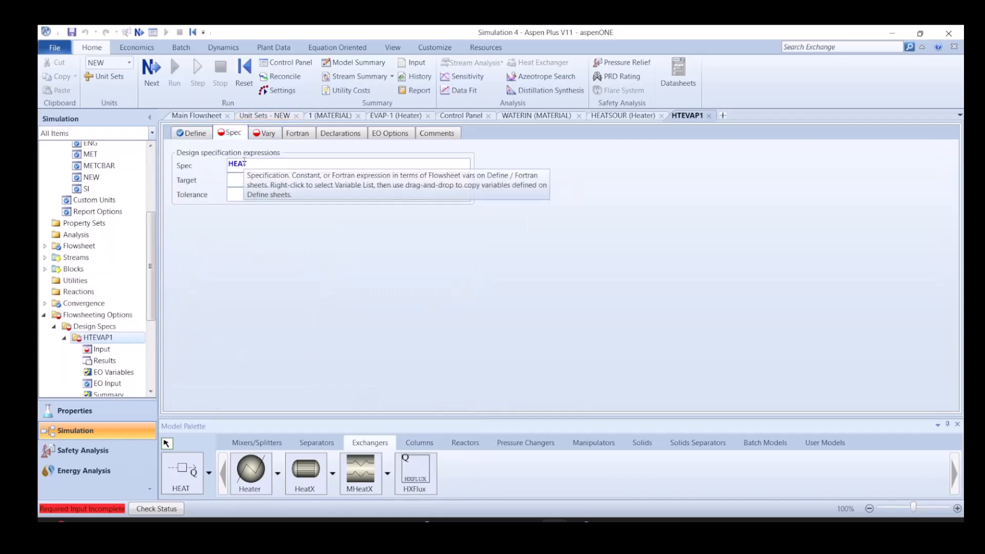
key(Tab)
text(0.00)
key(Return)
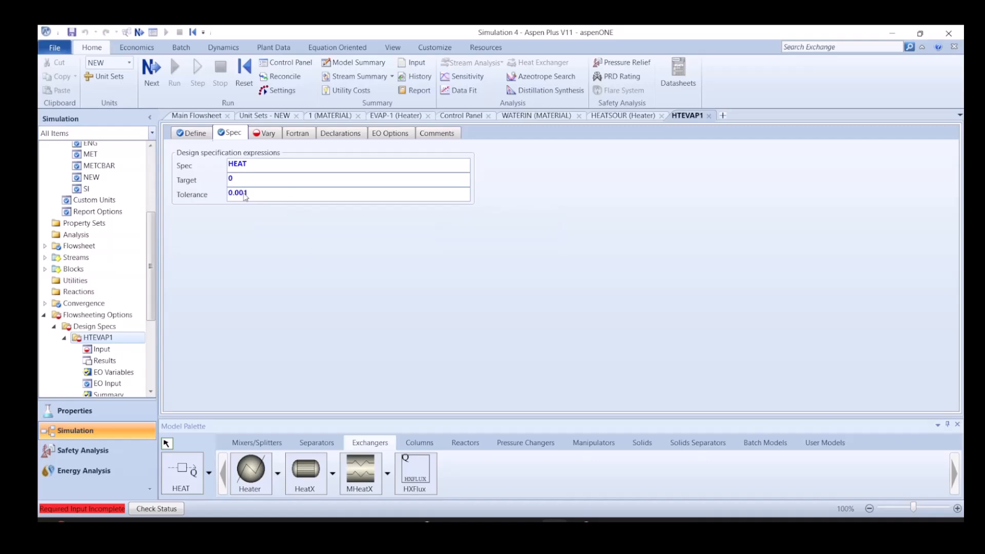
Set the HTEVAP1 manipulated variable to the MASS-FLOW of stream 1 as a Stream-Var in kg/hr
click(205, 117)
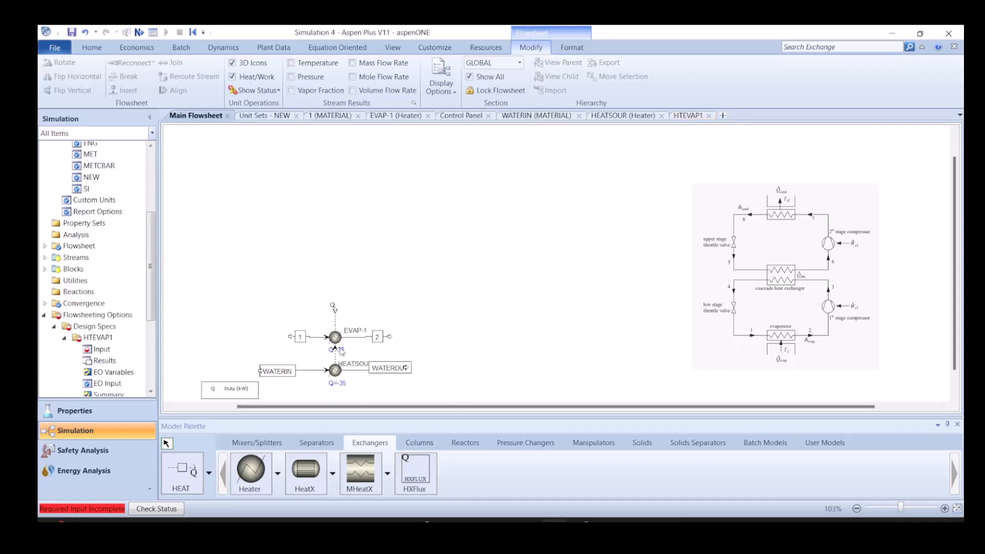
click(674, 118)
click(297, 171)
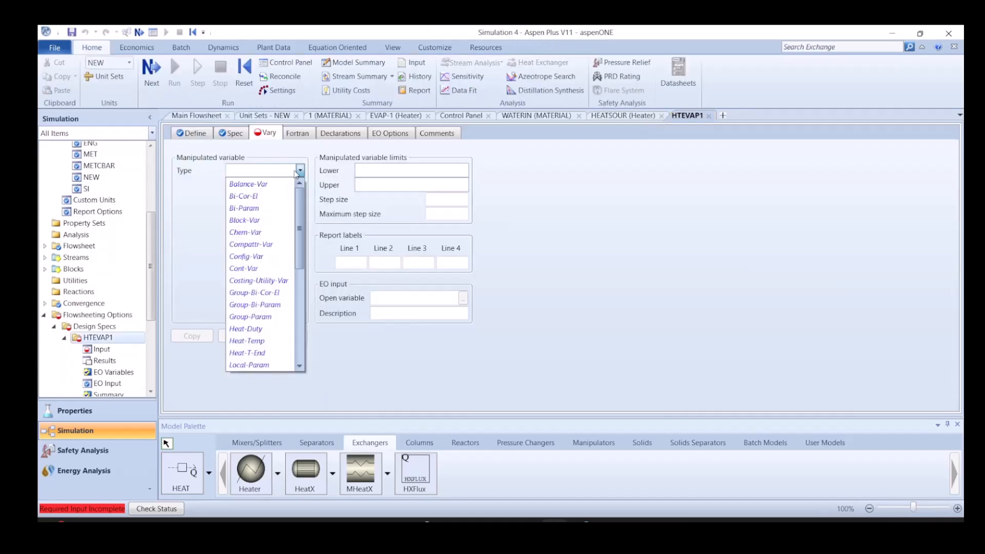
key(s)
key(s)
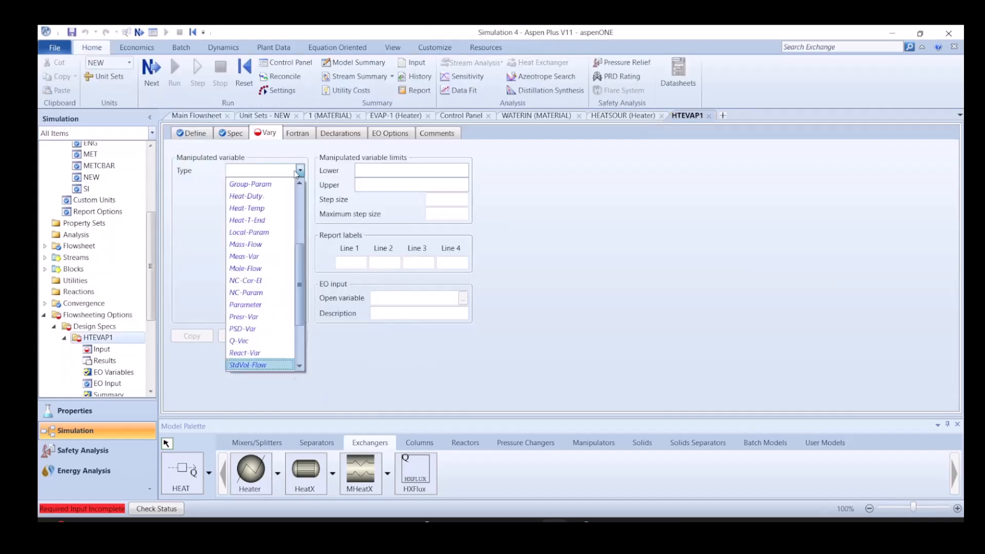
key(s)
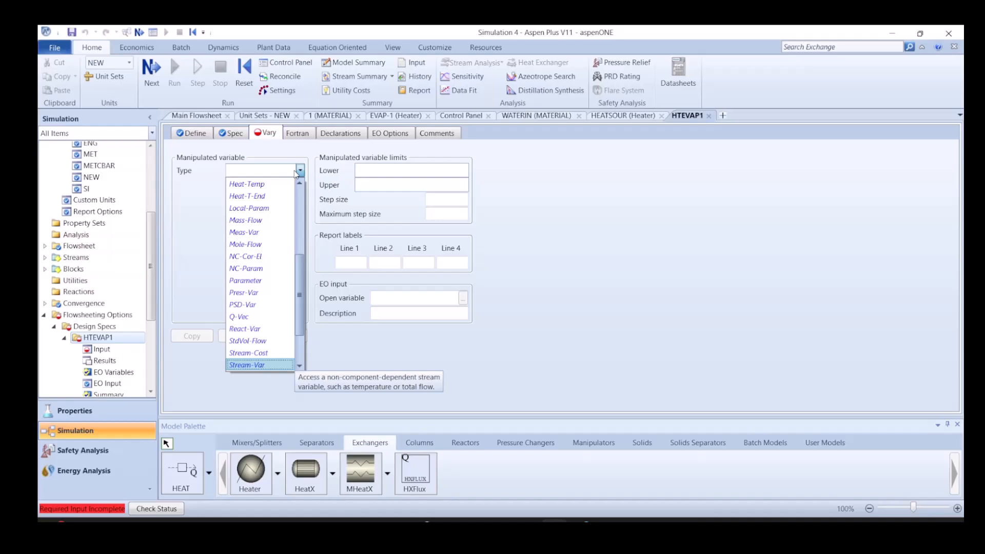
key(Return)
click(300, 185)
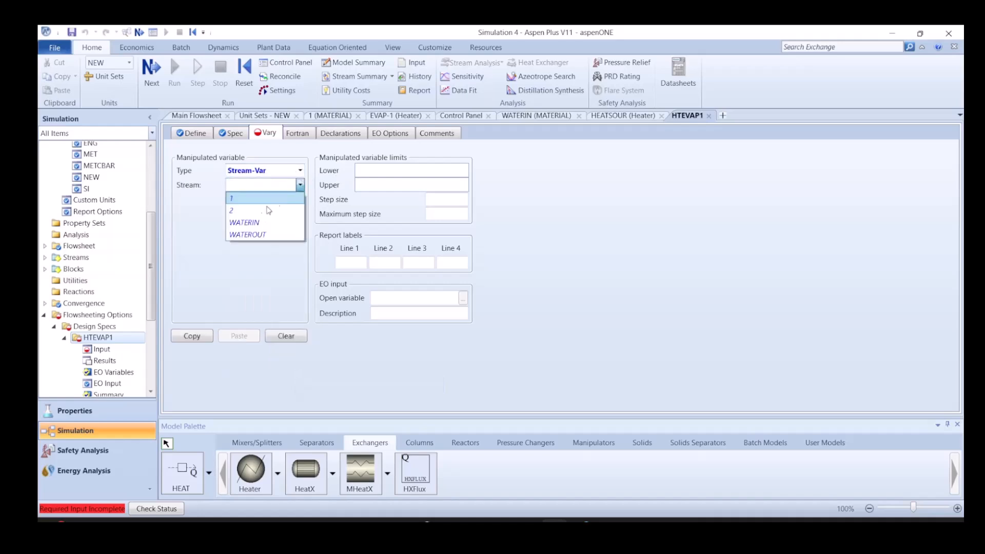
click(251, 200)
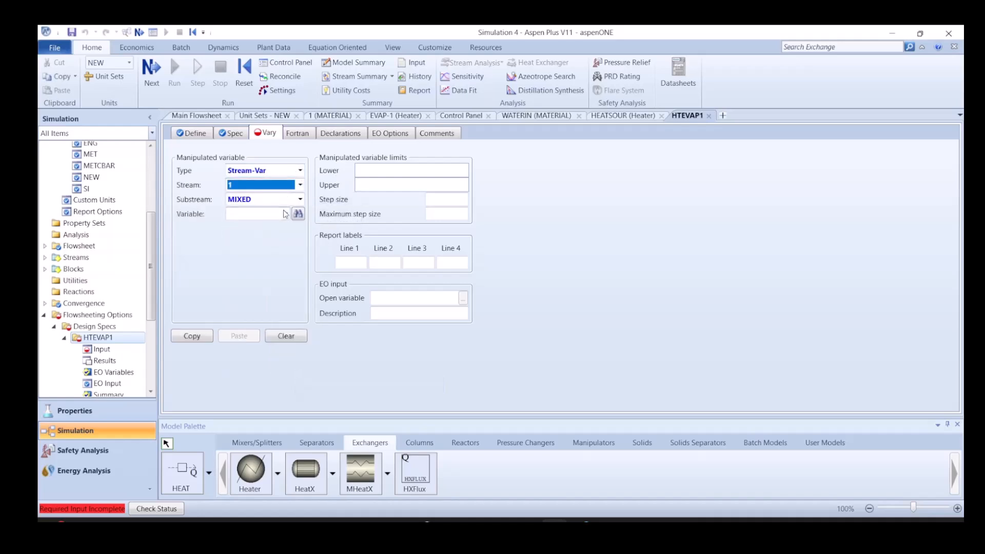
click(285, 214)
click(248, 227)
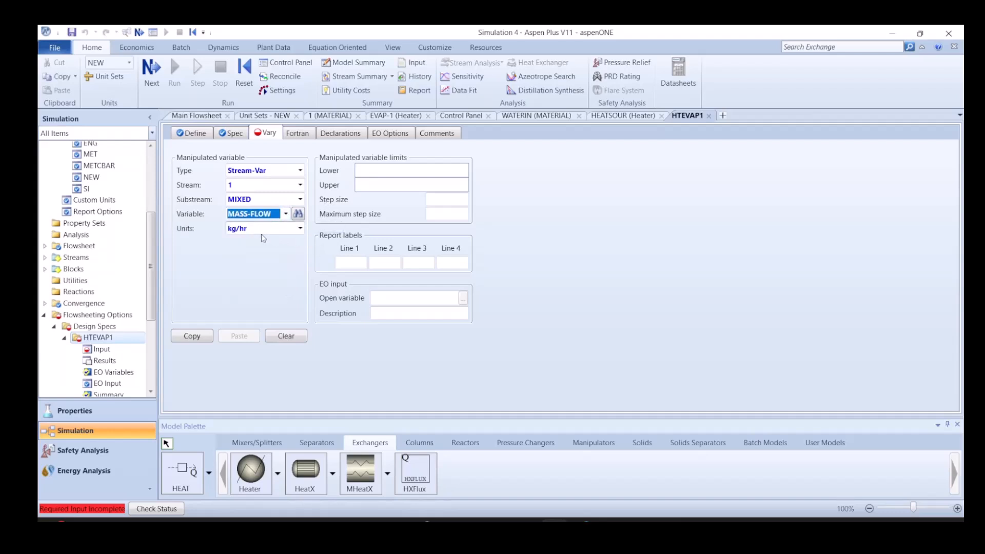
Set the manipulated variable limits of HTEVAP1 to a lower bound of 0 and an upper bound of 10000000
click(406, 172)
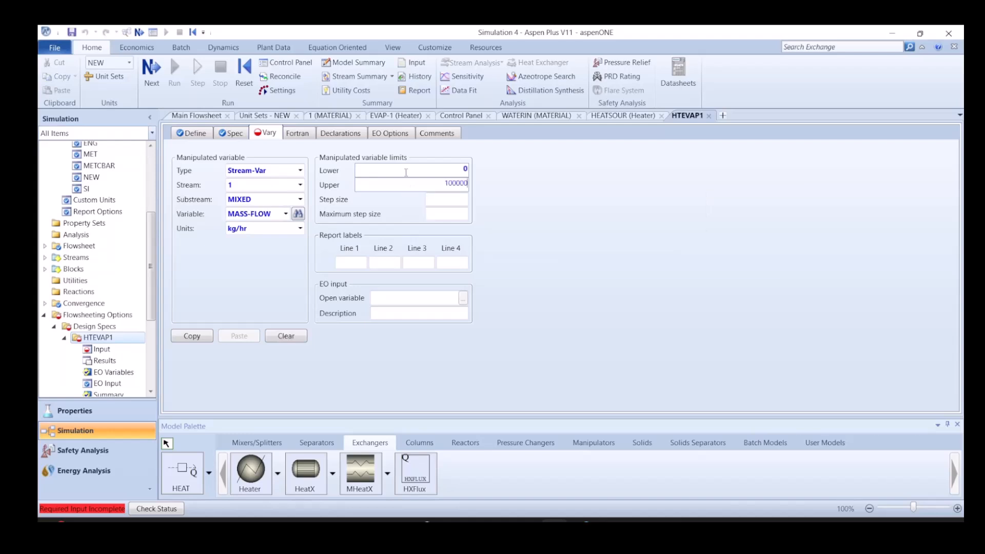
text(10000000)
key(Return)
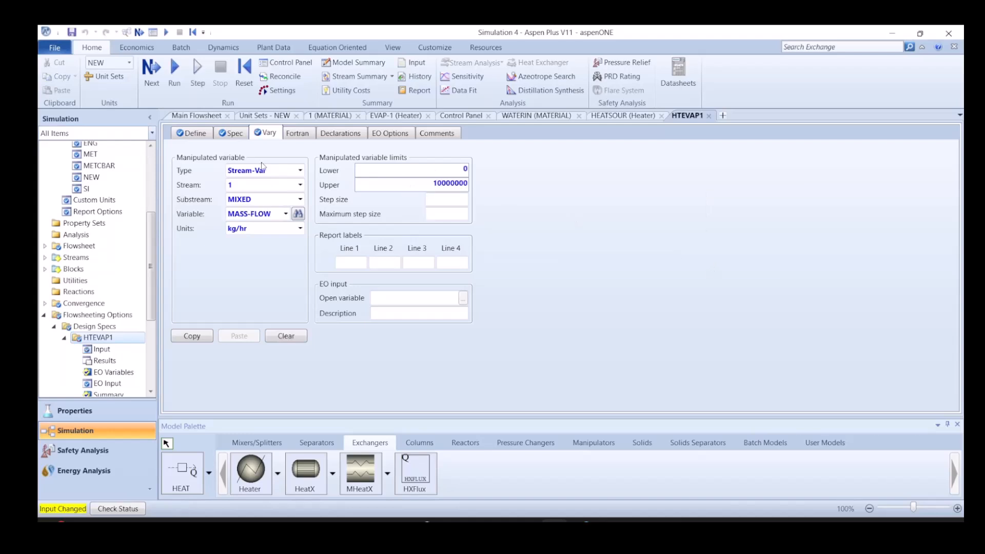
Run the simulation with the HTEVAP1 design spec and return to the main flowsheet
click(157, 81)
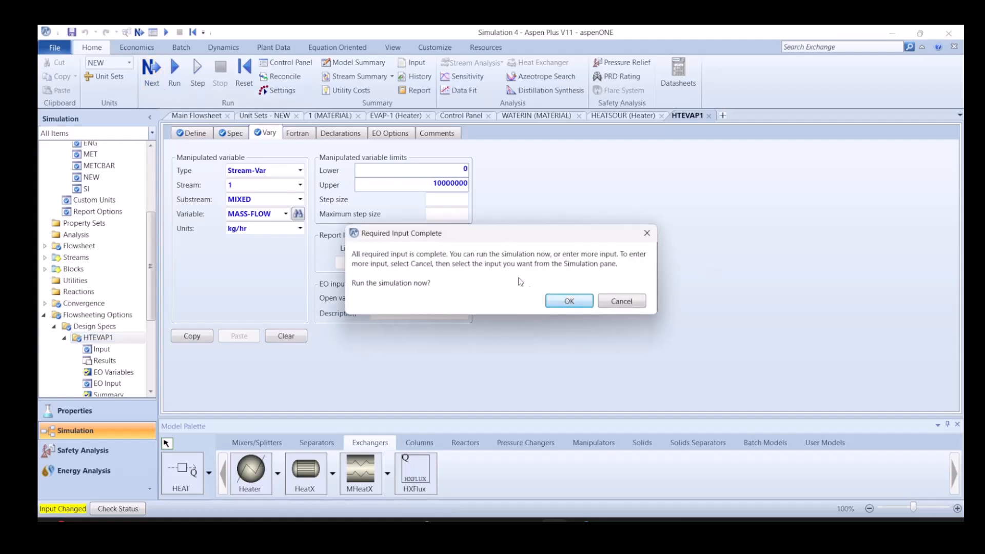
click(565, 303)
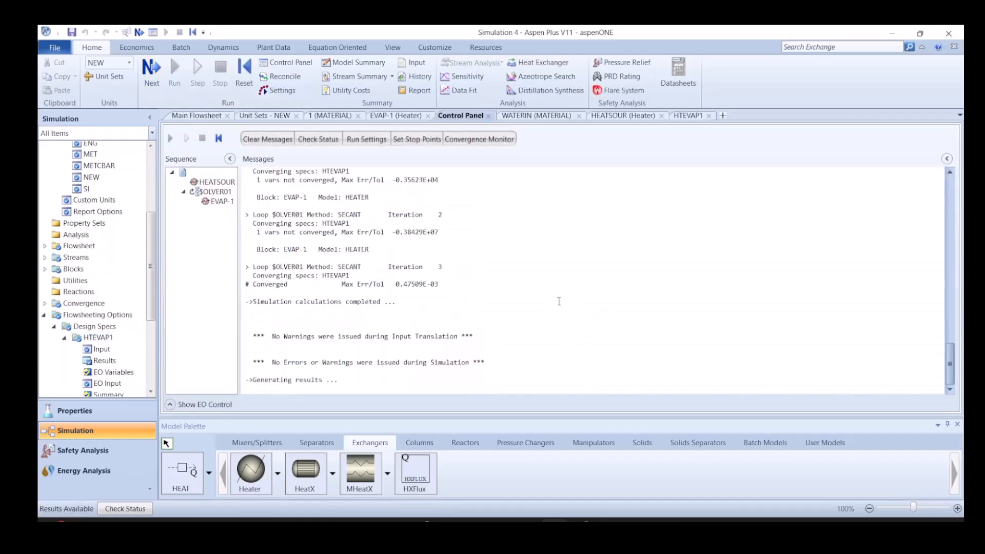
click(191, 117)
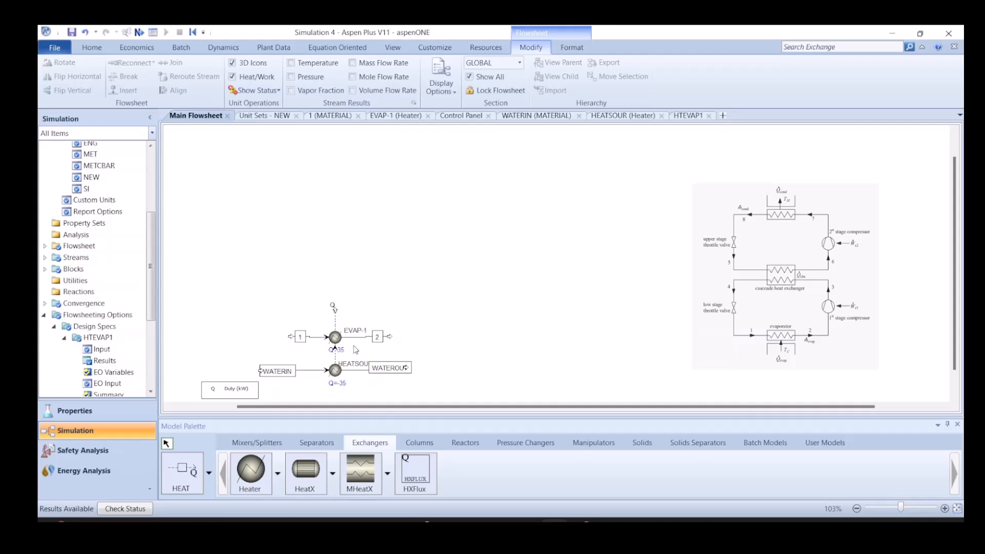
Move EVAP-1's heat duty label away from the HT-1 stream label on the flowsheet
scroll(343, 354, down, 2)
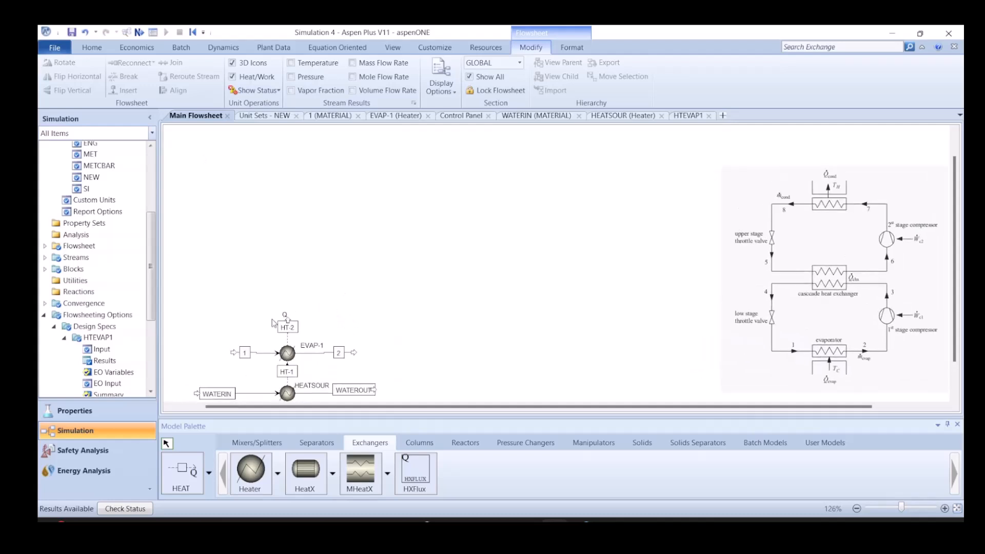
scroll(564, 295, up, 5)
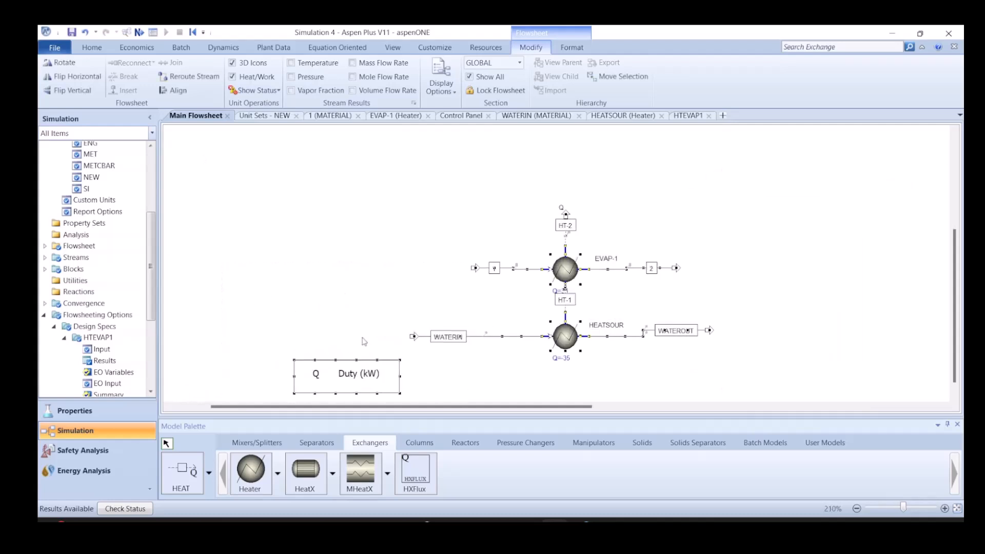
drag(555, 296, 542, 298)
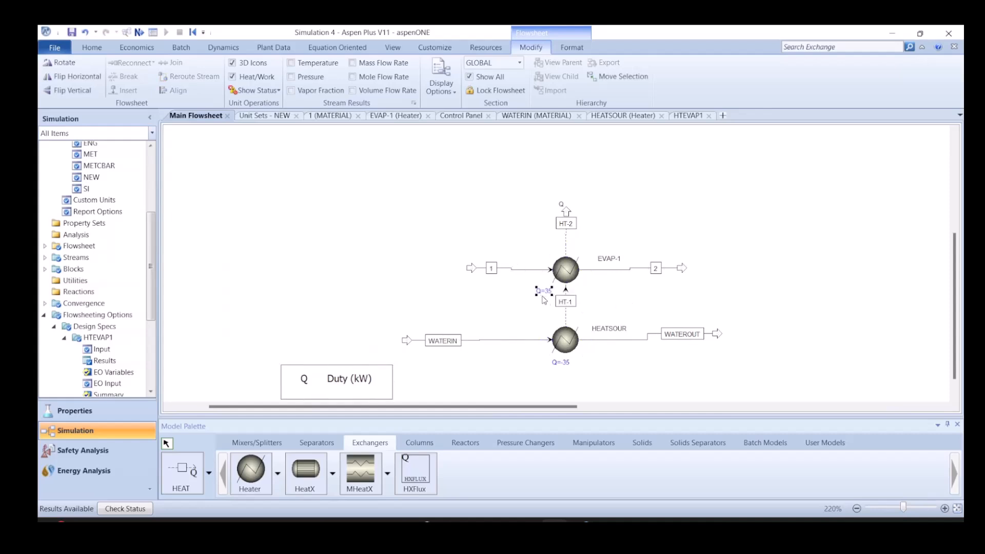
Check the calculated mass flow in the results of stream 1
double_click(514, 269)
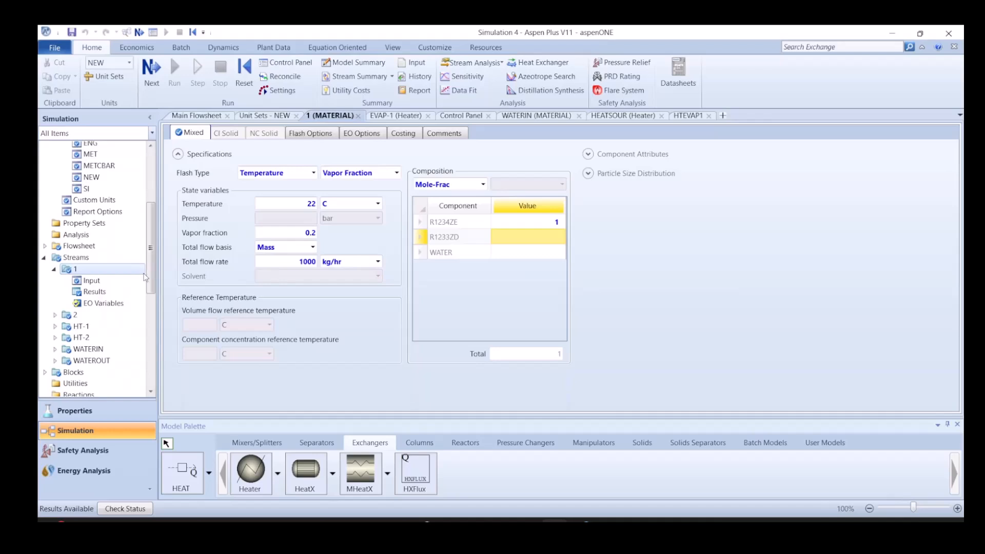
click(97, 292)
scroll(263, 331, down, 5)
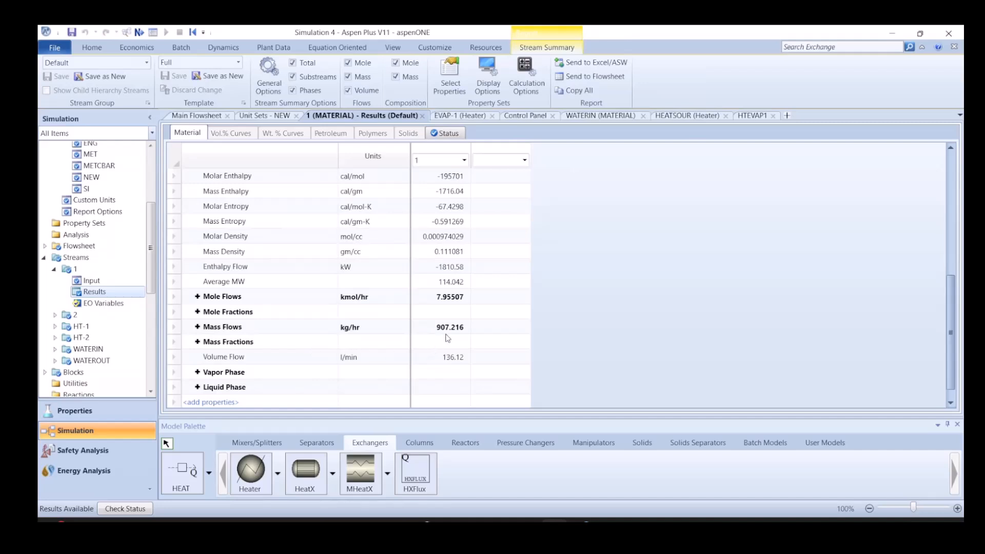
Set the total mass flow rate of the WATERIN stream to 5000 kg/hr
click(195, 116)
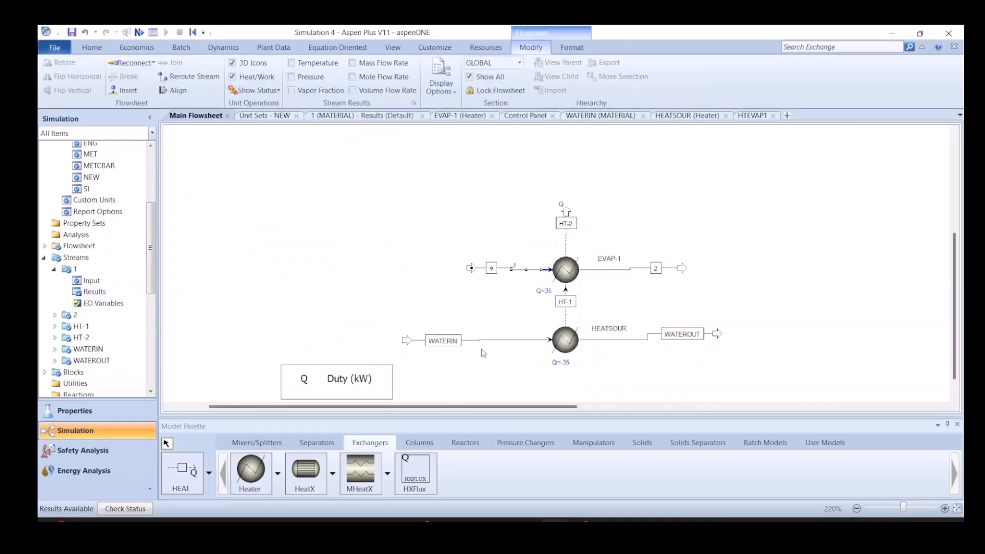
double_click(483, 341)
click(283, 264)
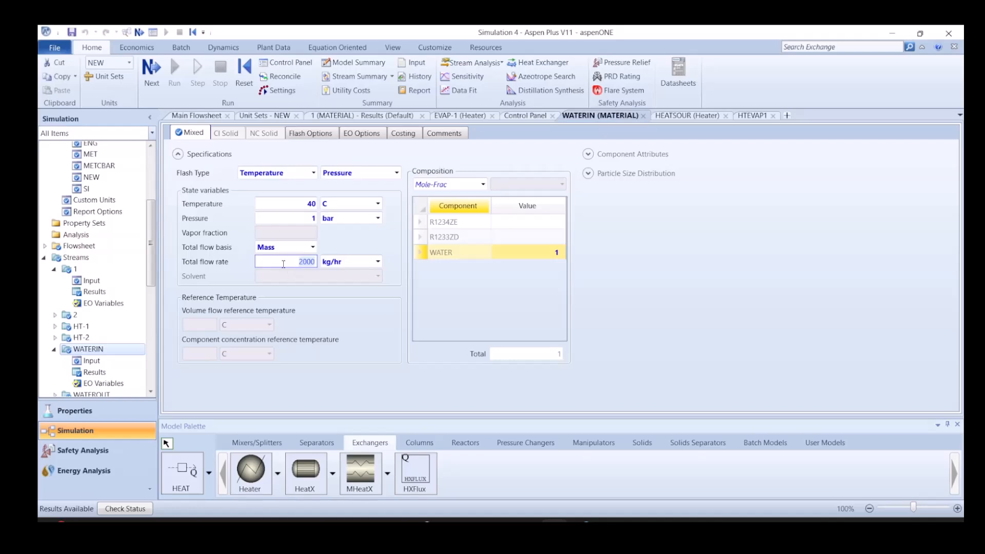
text(1)
key(Return)
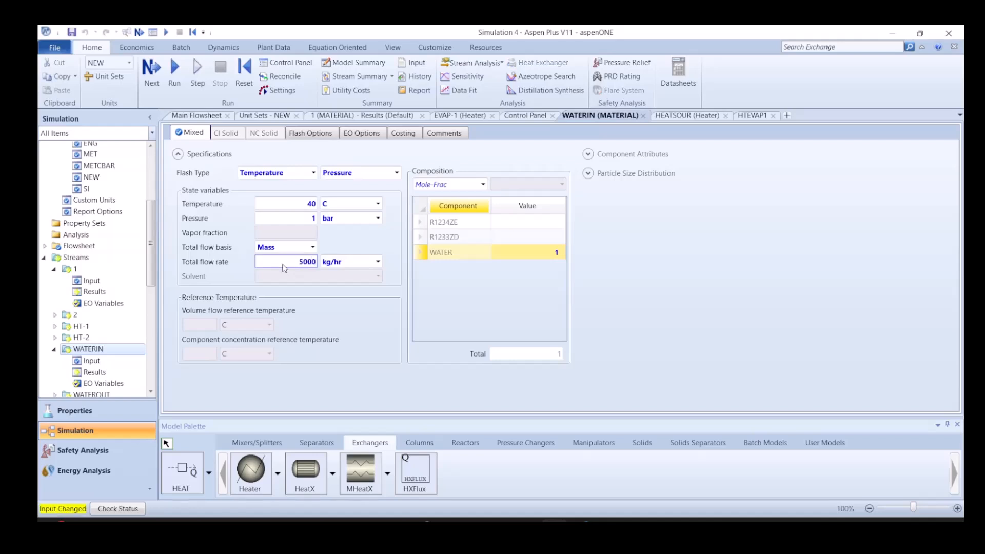
Reinitialize the whole simulation and run it again
click(245, 77)
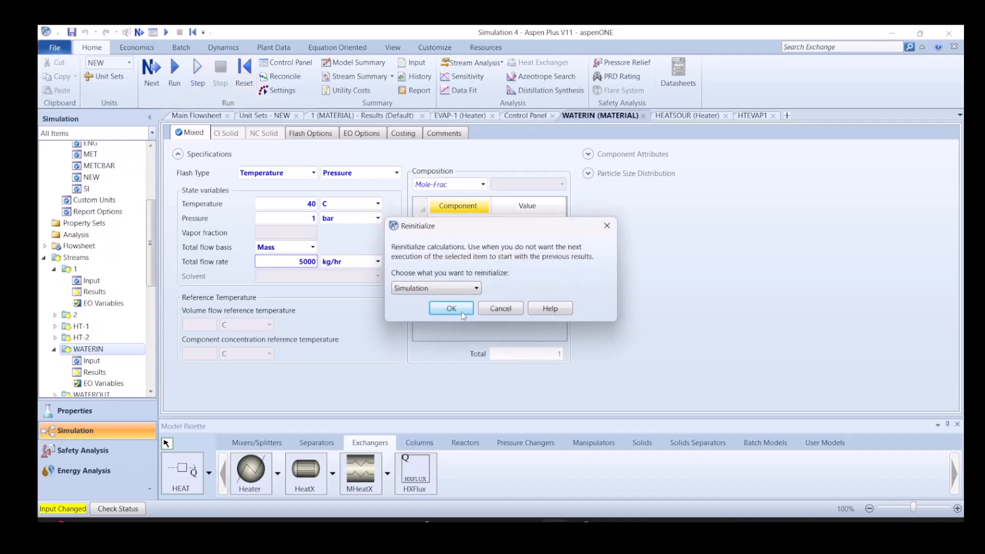
click(463, 311)
click(558, 292)
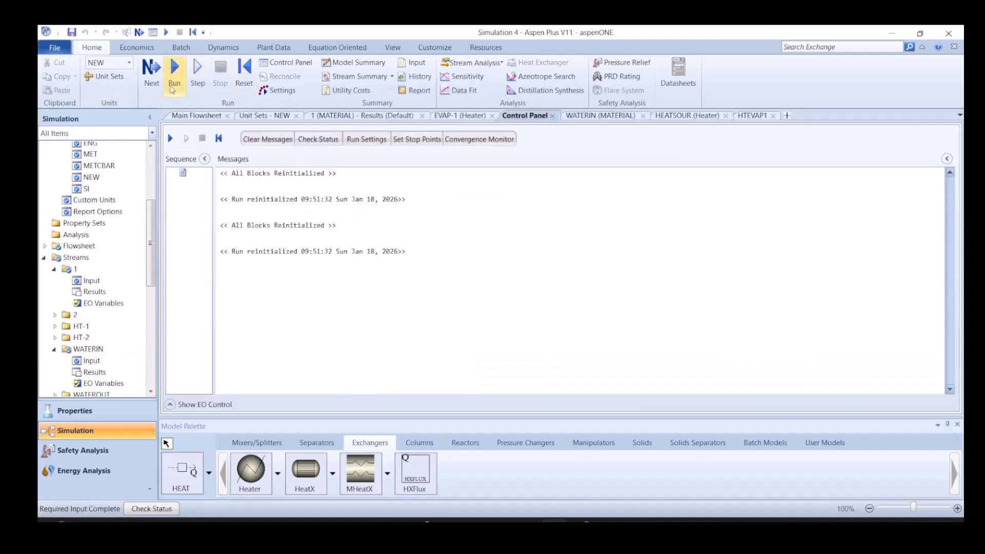
click(152, 82)
click(564, 303)
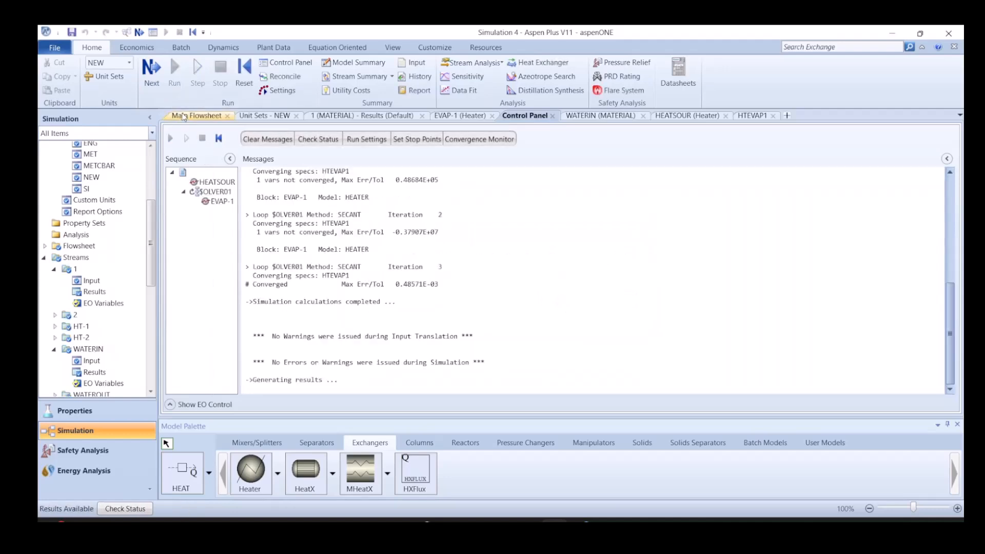
Compare the EVAP-1 and HEATSOUR duties on the flowsheet and examine stream 1's recalculated mass flow
click(196, 115)
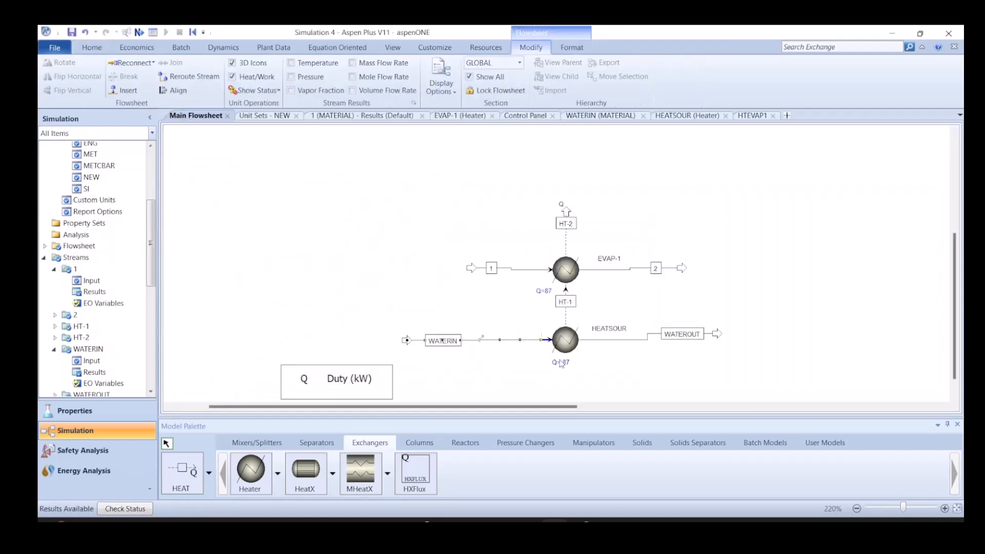
double_click(531, 268)
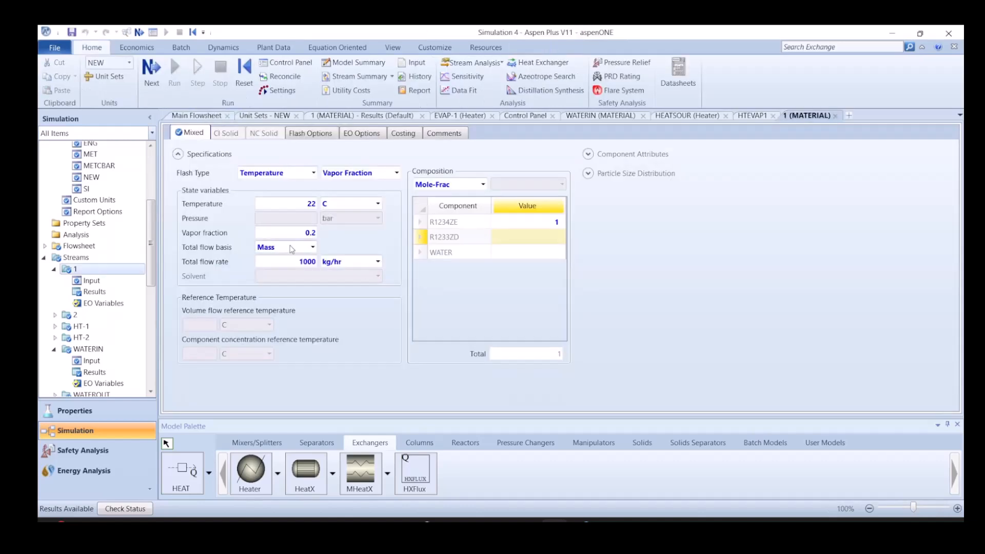
click(97, 291)
scroll(392, 331, down, 1)
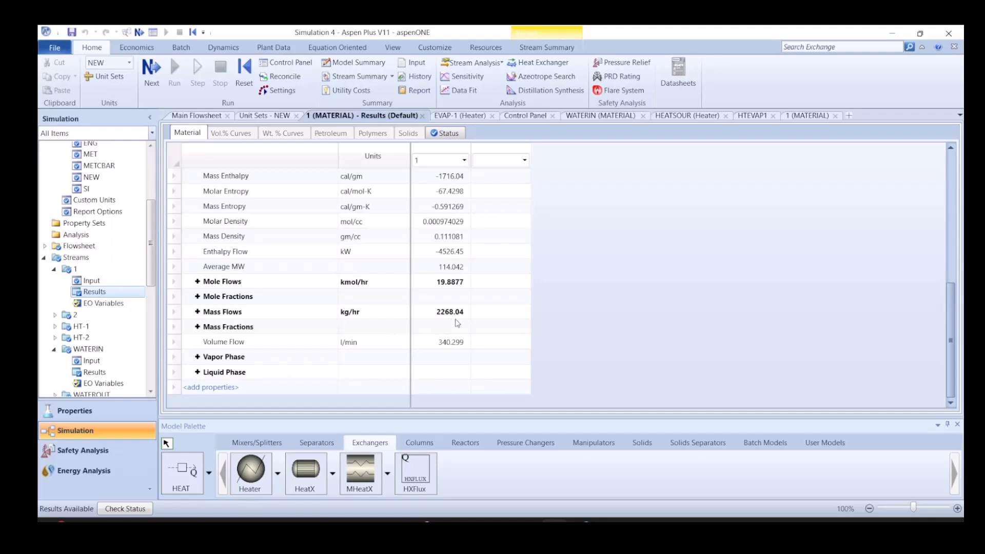
Review the temperature and vapor fraction specifications of stream 1 against the reference cycle diagram
click(191, 119)
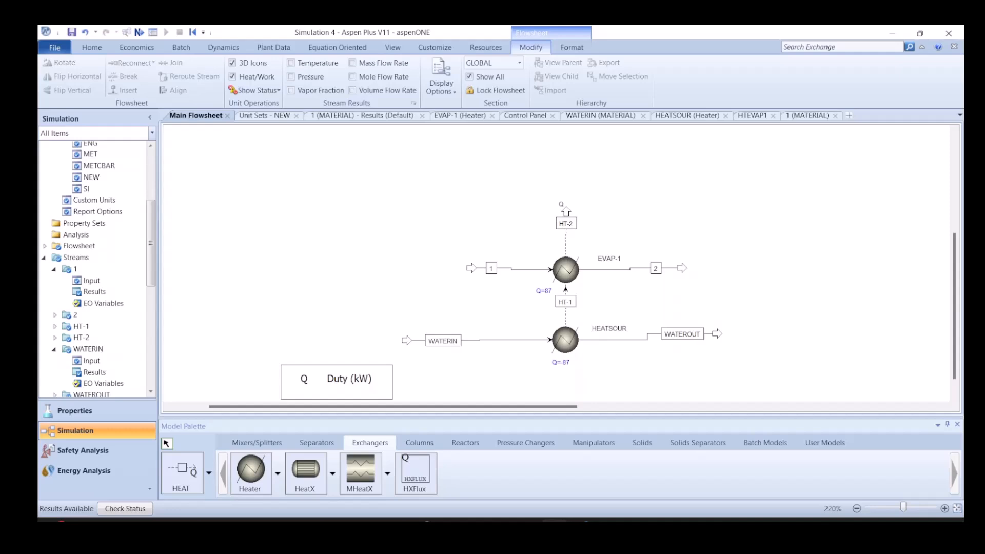
scroll(408, 292, down, 5)
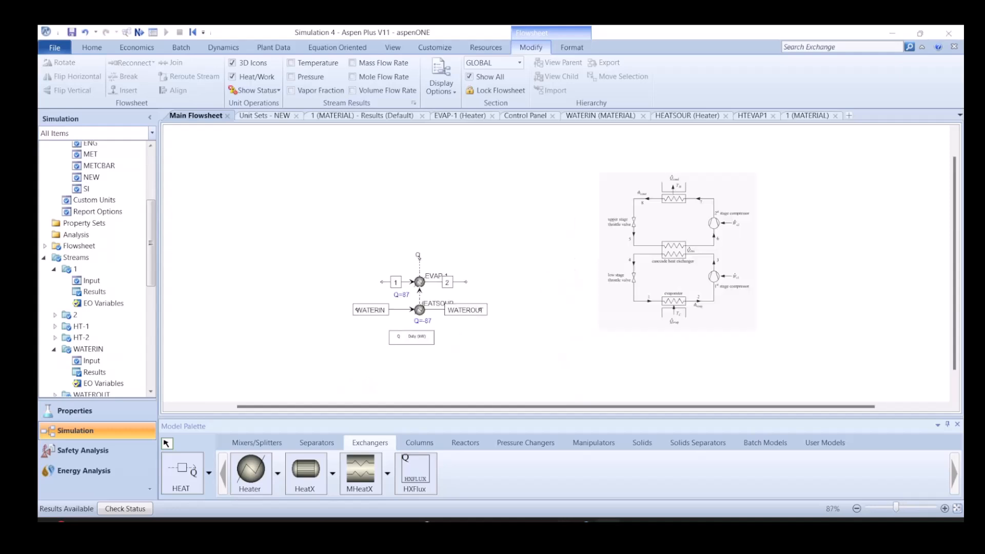
double_click(406, 286)
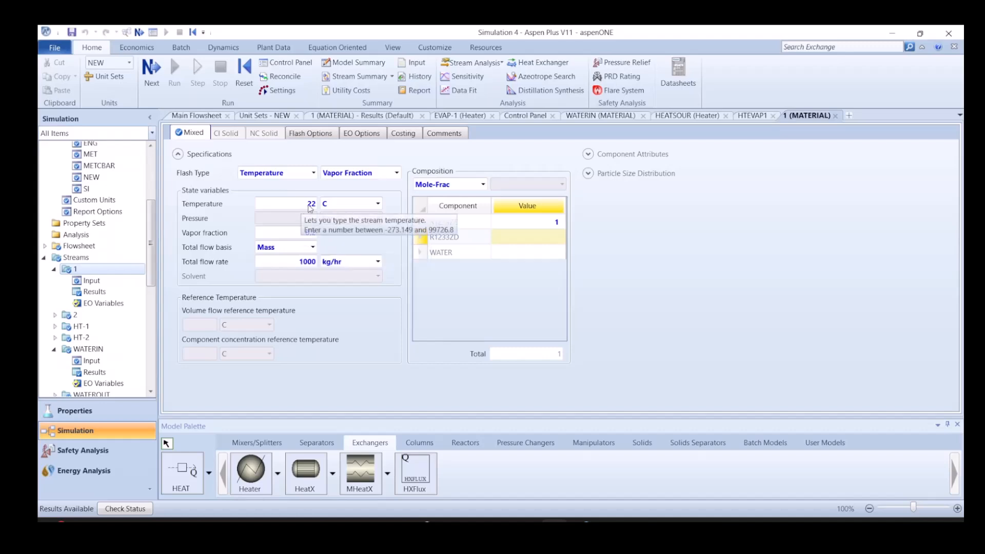
click(194, 115)
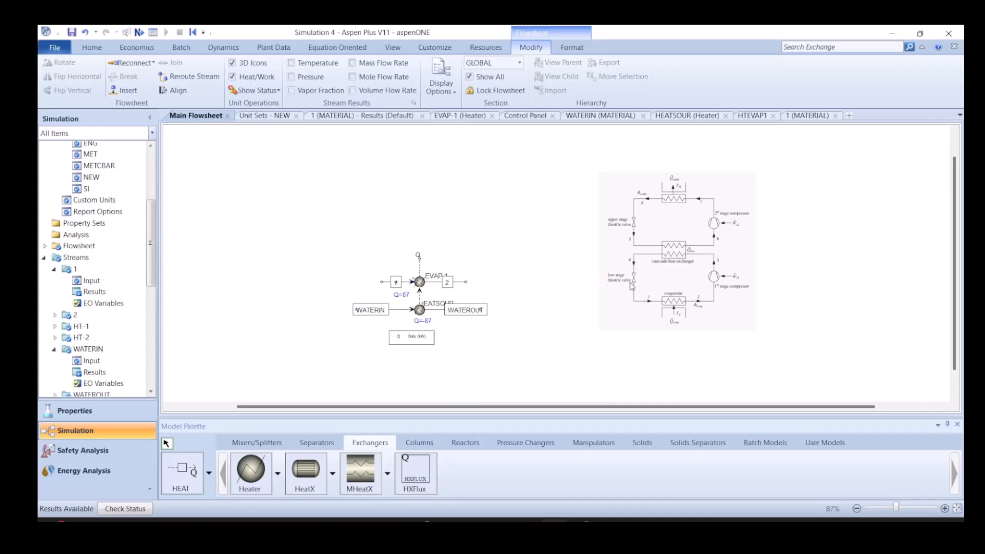
Add a Compr block named COMP1 to the flowsheet above and beyond the EVAP-1 outlet stream 2
click(533, 327)
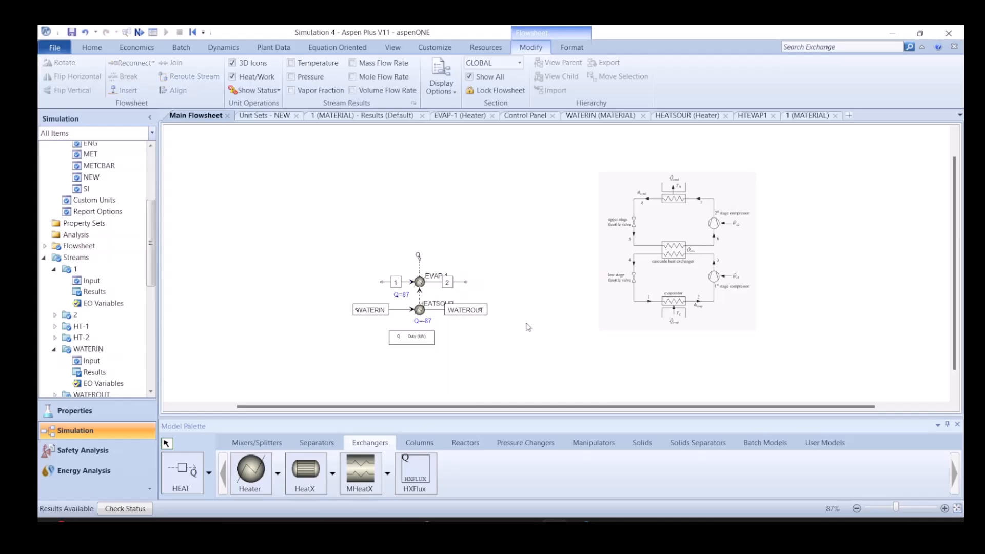
click(525, 442)
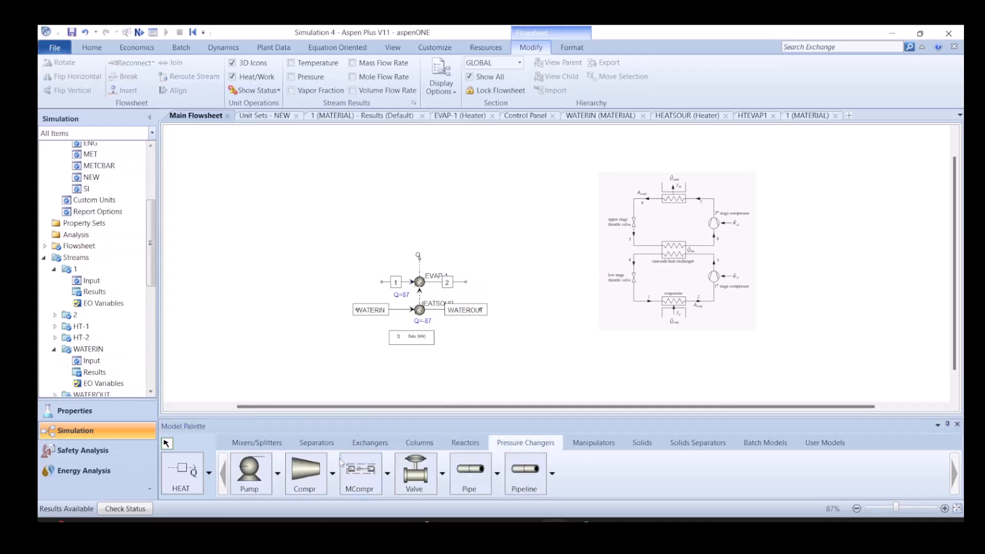
click(303, 486)
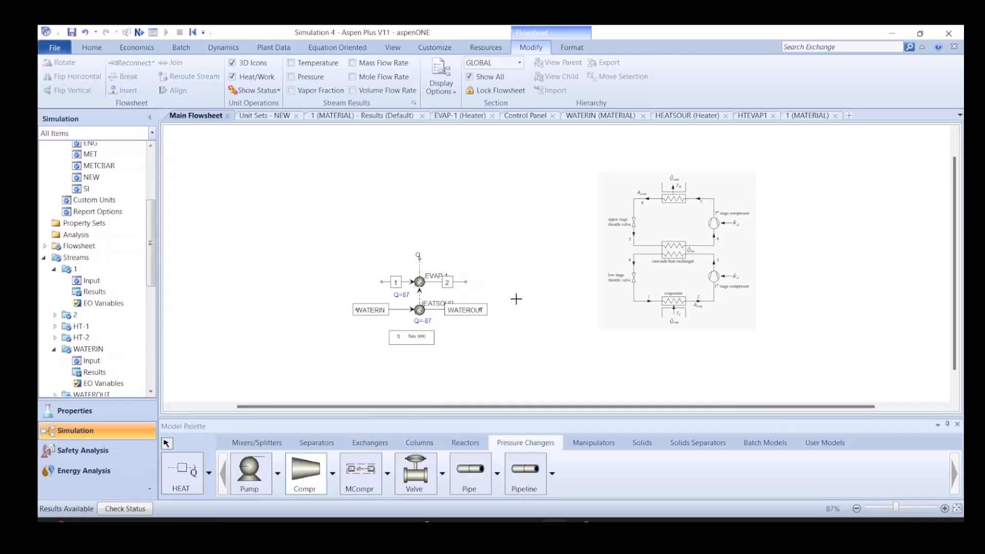
click(475, 252)
text(COM)
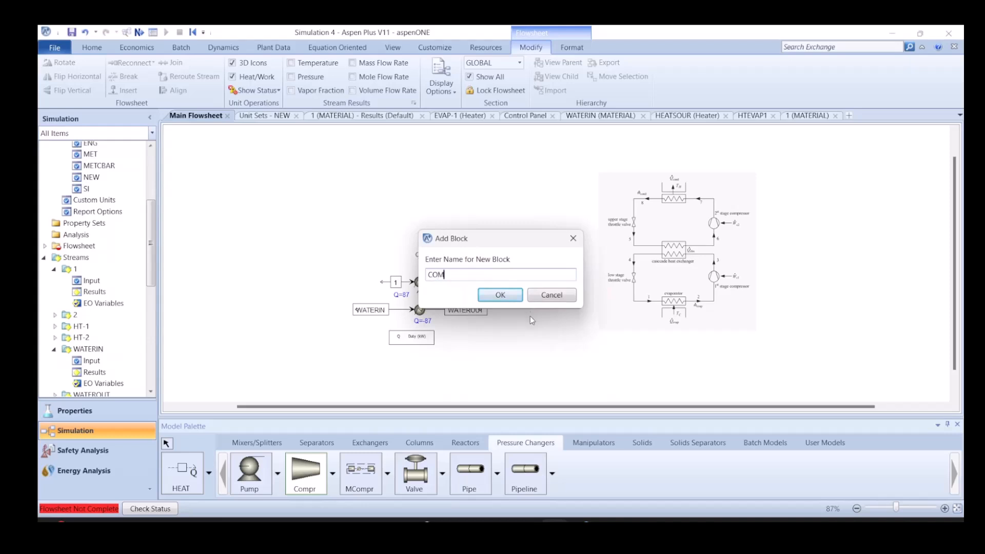
text(P1)
key(Return)
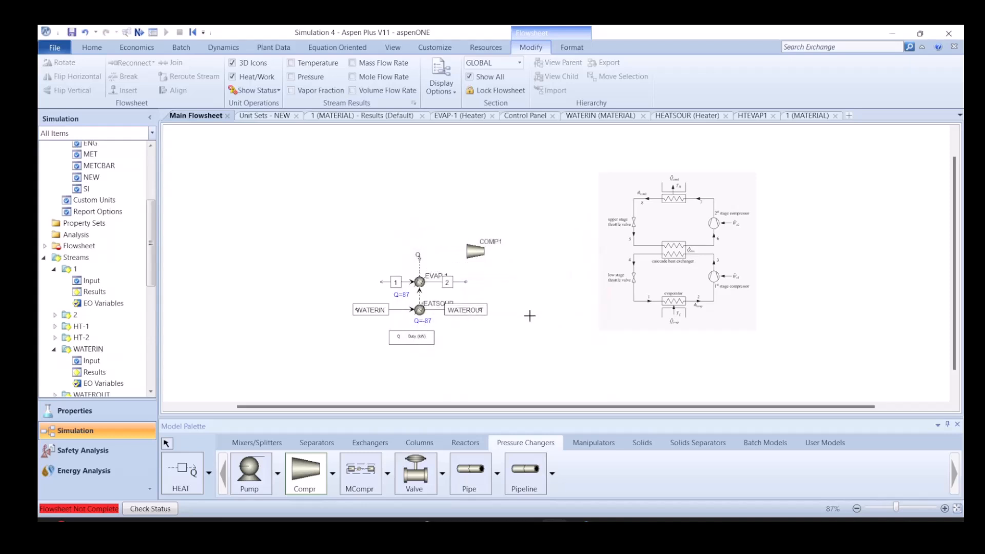
Connect stream 2 to the COMP1 inlet and add a material stream named 3 at its outlet
right_click(529, 315)
drag(466, 286, 473, 253)
click(210, 474)
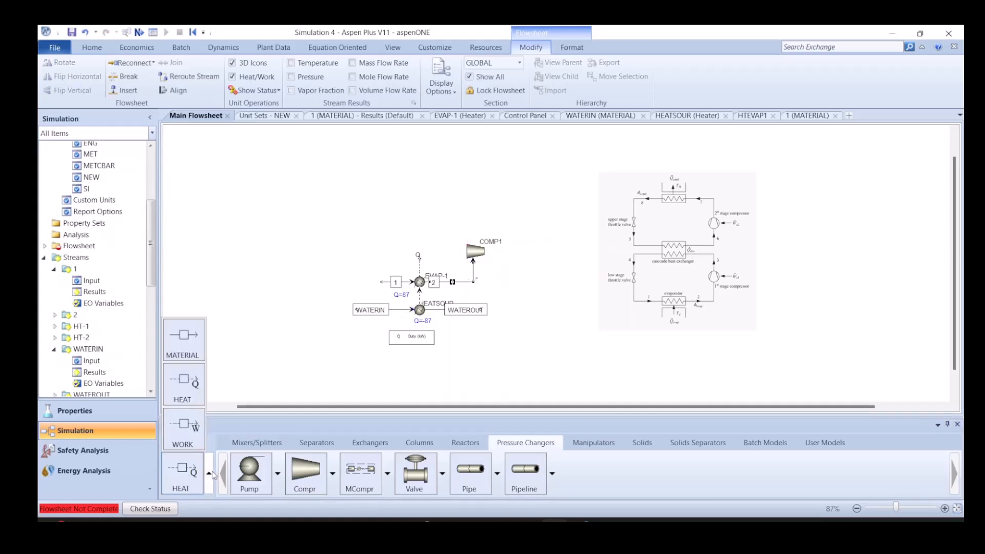
click(190, 351)
click(483, 259)
click(465, 225)
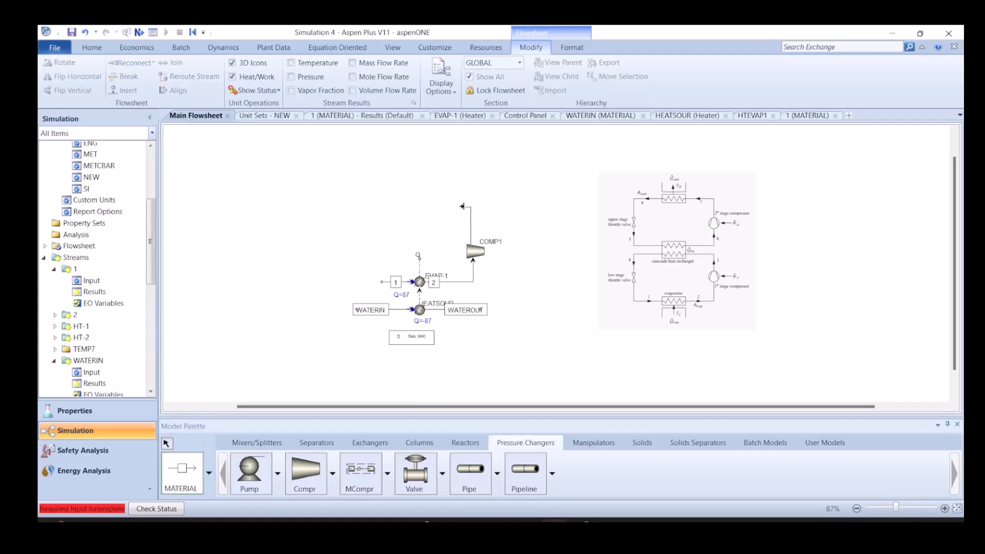
click(464, 203)
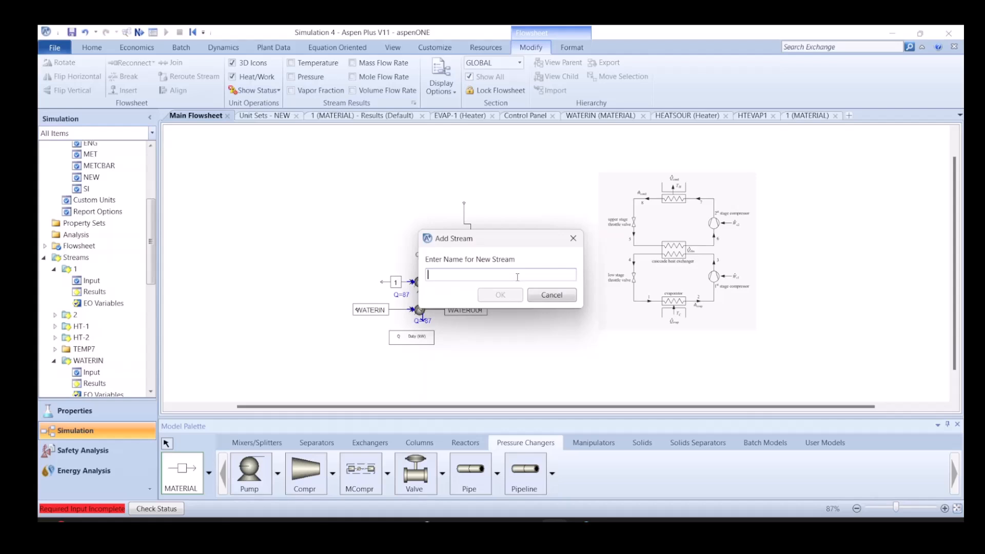
text(3)
key(Return)
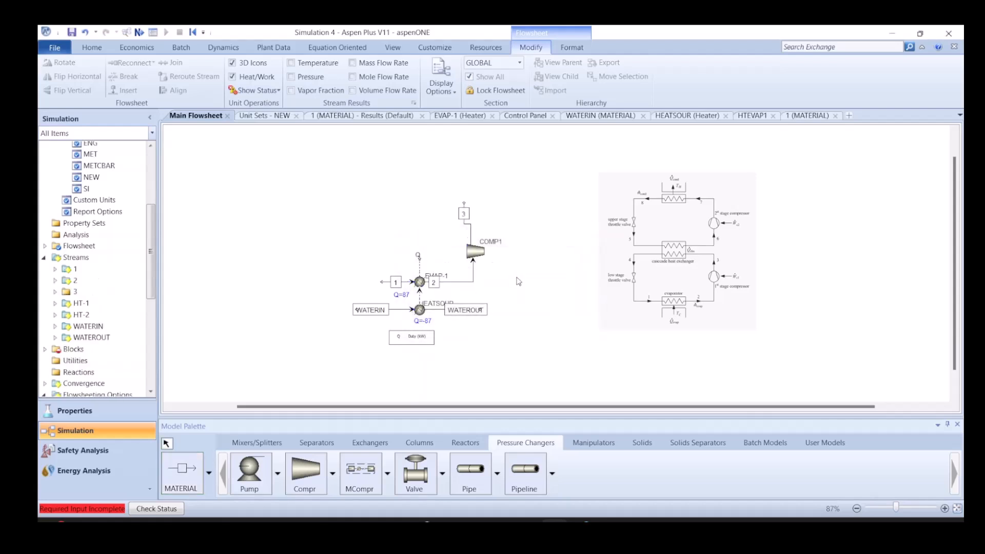
Specify COMP1 as an isentropic compressor with 20 bar discharge pressure, 0.8 isentropic efficiency and 0.98 mechanical efficiency
click(476, 252)
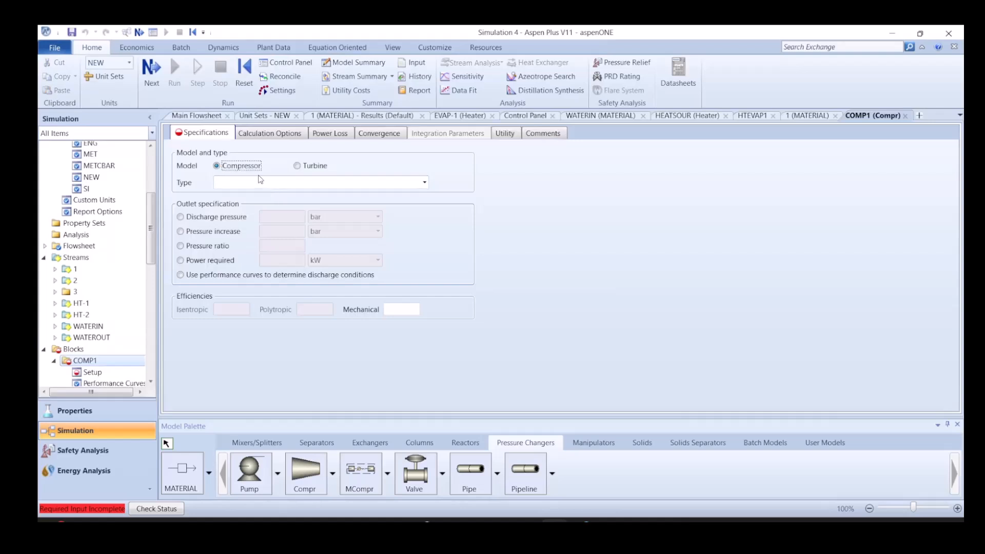
click(264, 182)
click(251, 197)
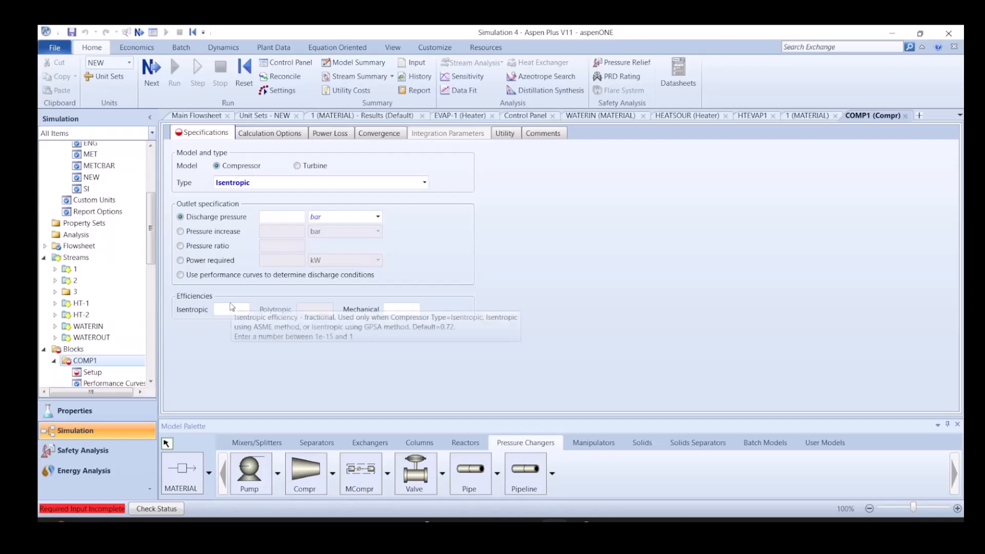
click(231, 311)
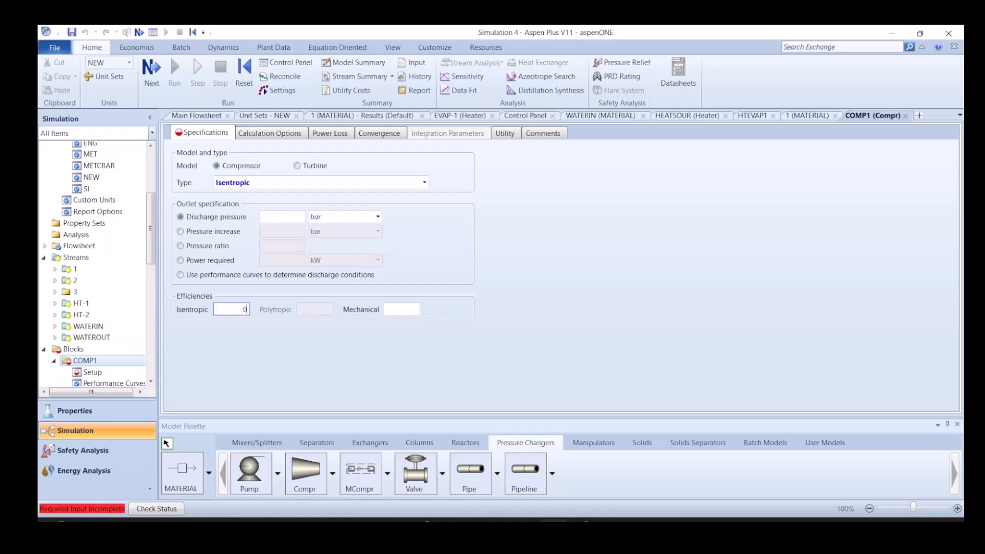
click(398, 309)
text(0.98)
click(518, 338)
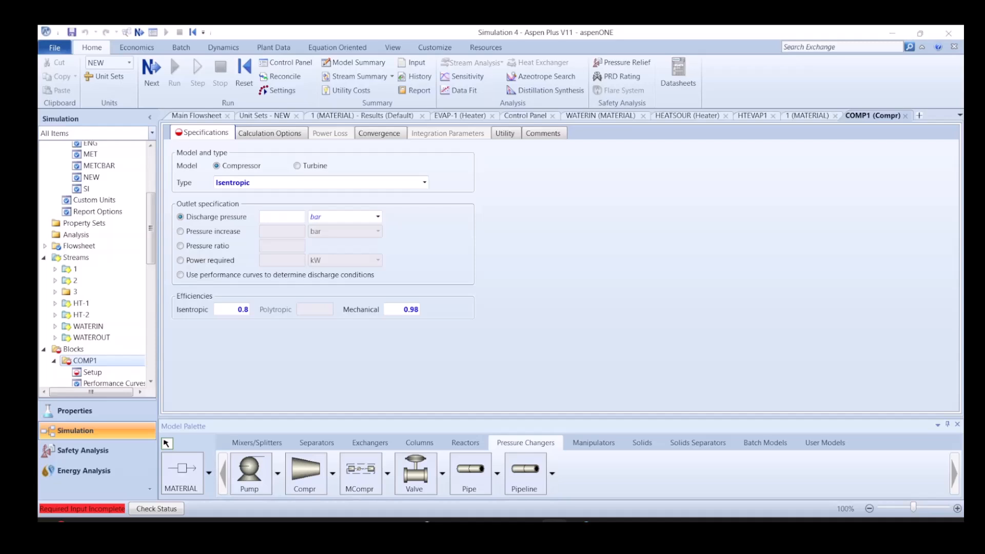
click(278, 217)
text(20)
key(Return)
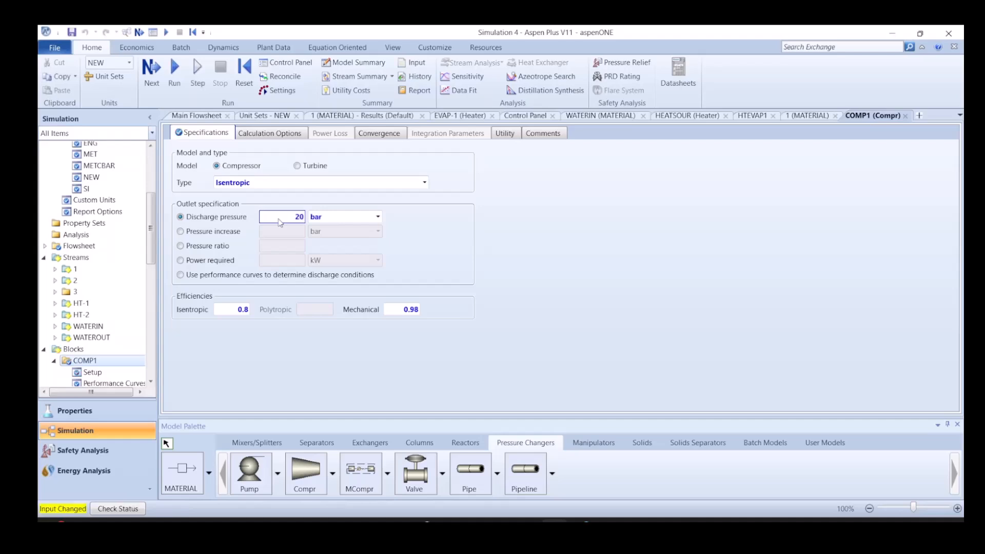
Run the simulation and display the stream temperatures and pressures on the main flowsheet
click(187, 117)
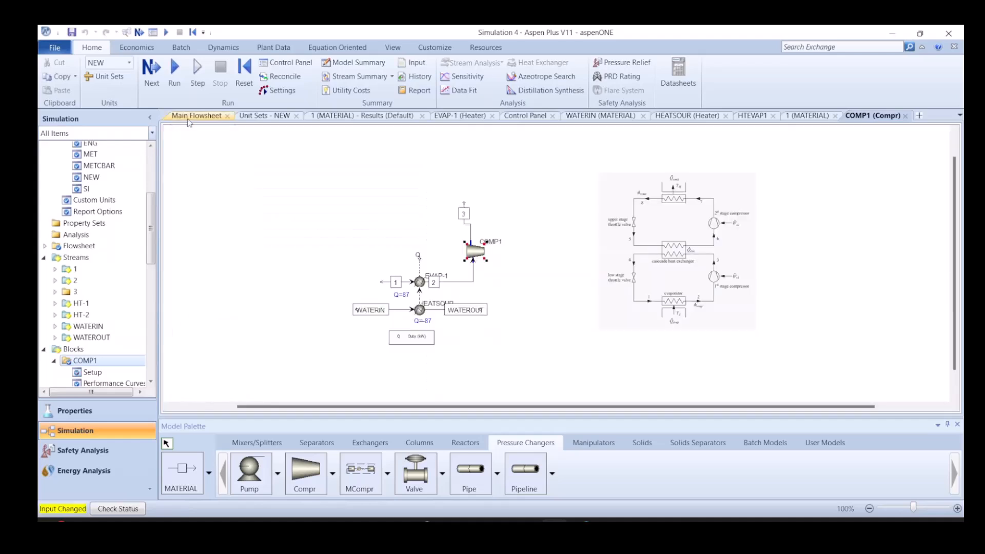
click(137, 34)
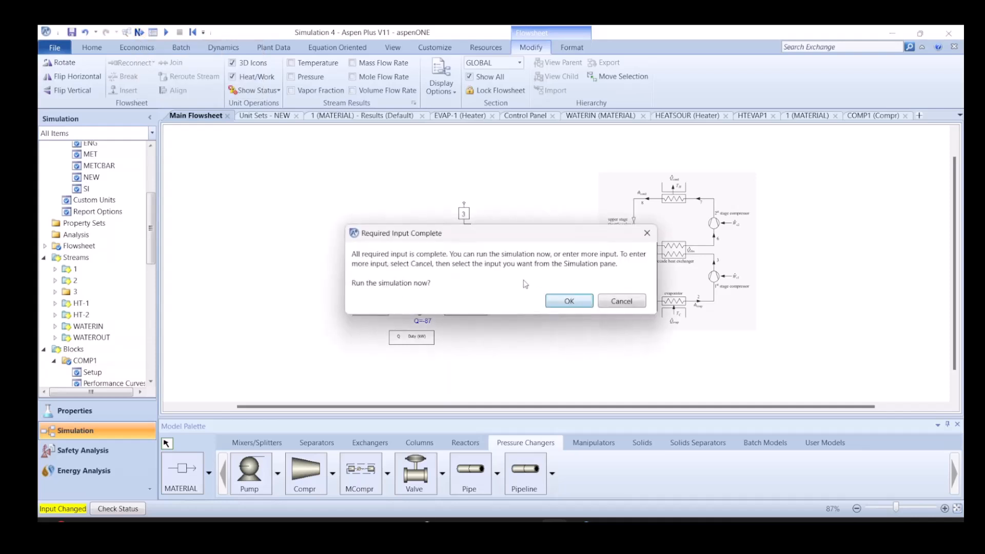
click(576, 304)
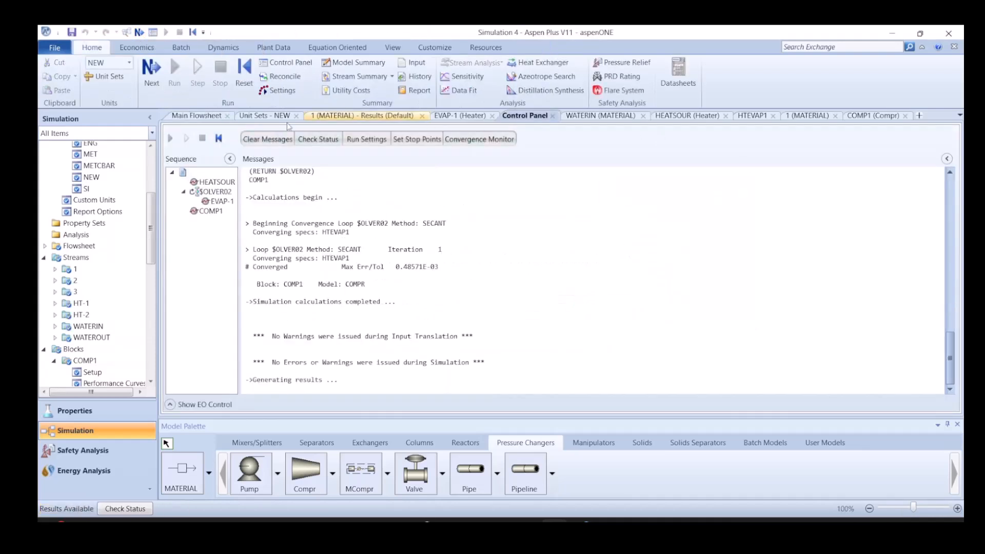
click(216, 121)
click(552, 335)
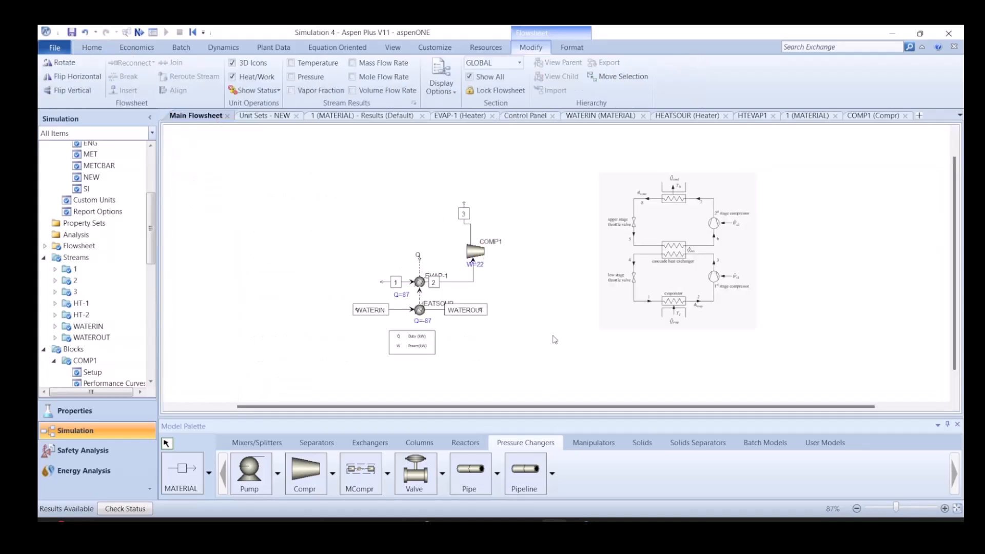
click(292, 64)
click(291, 77)
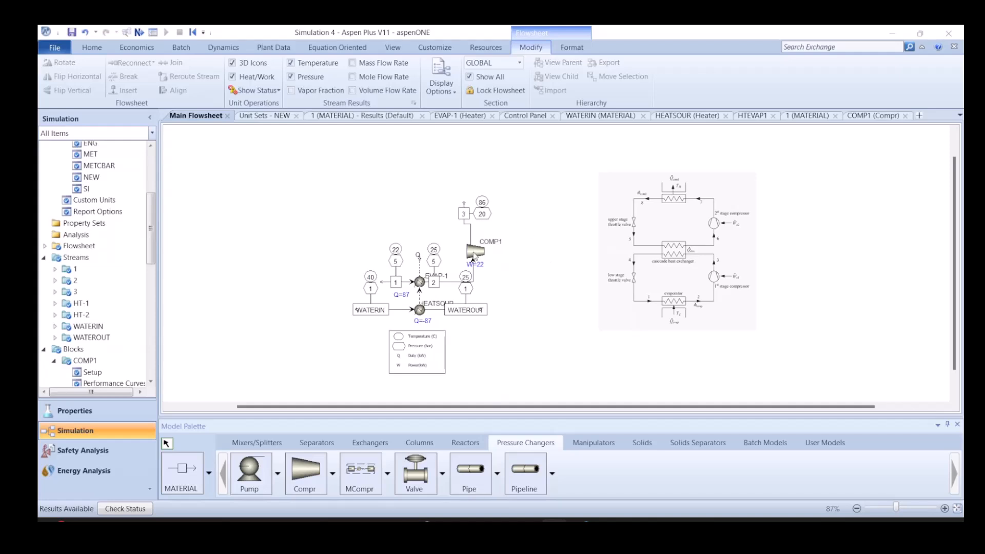
Set COMP1's discharge pressure to 25 bar, rerun the simulation and return to the main flowsheet
double_click(474, 253)
click(289, 218)
text(253)
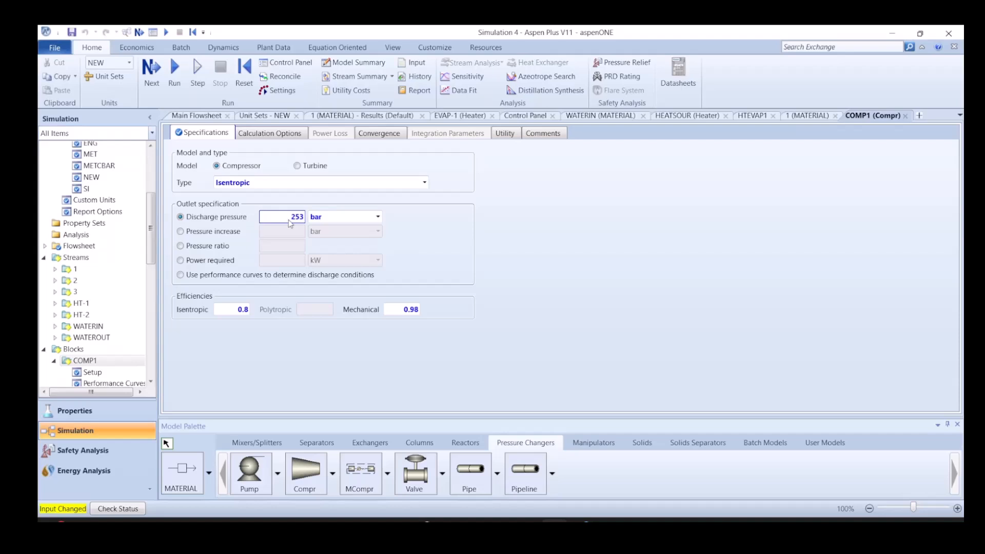
key(BackSpace)
key(BackSpace)
key(BackSpace)
text(3)
key(Return)
click(152, 67)
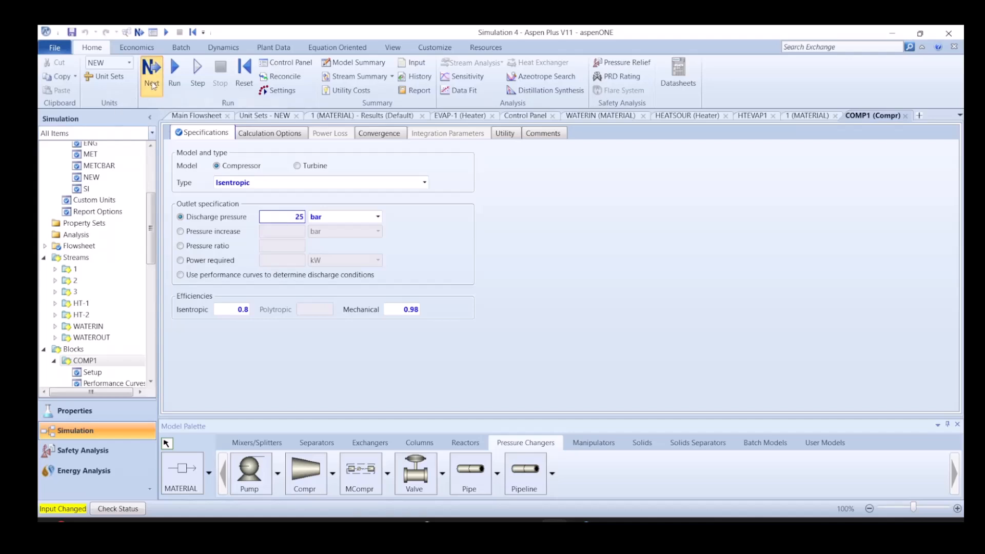
click(569, 301)
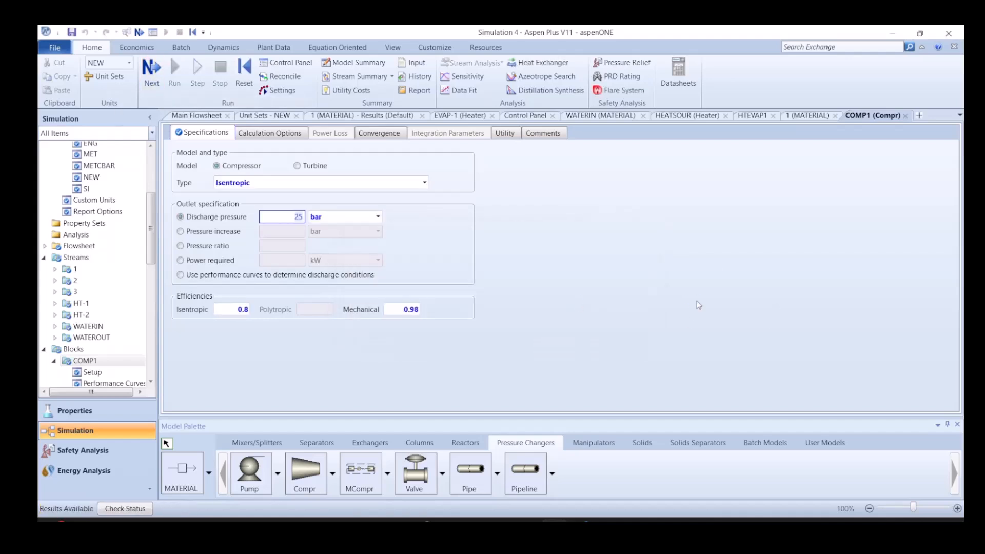
click(195, 117)
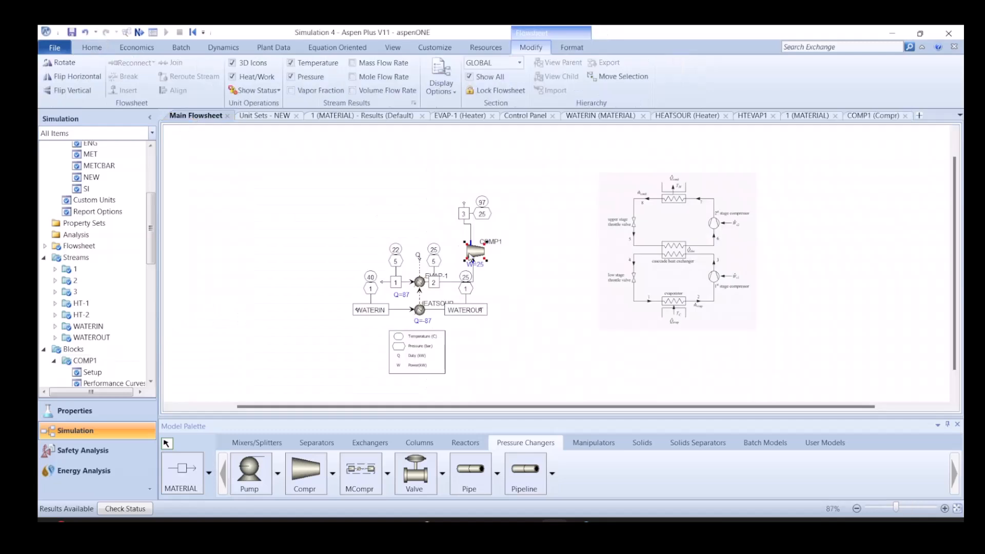
Add an unconnected material stream named DUMMY1 in the empty area below the existing flowsheet
click(470, 224)
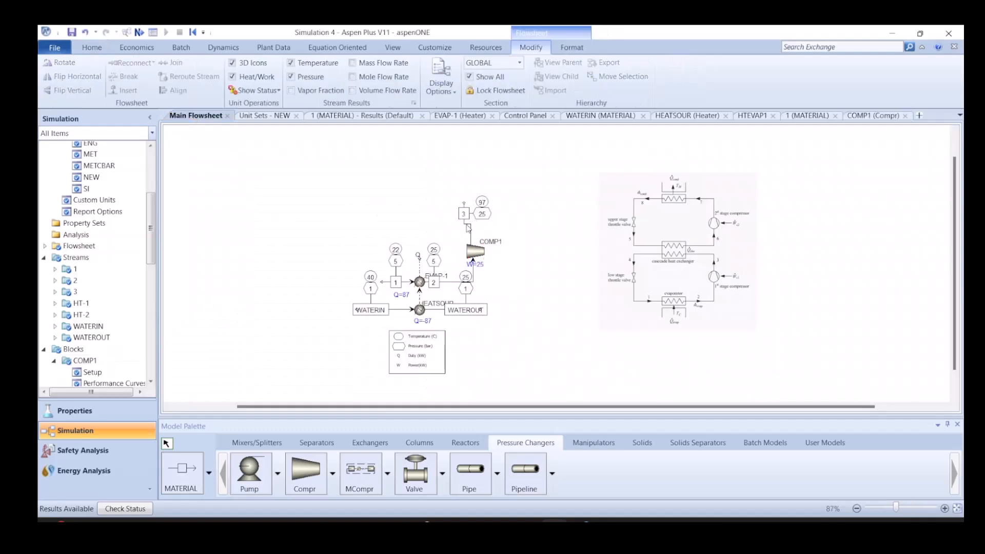
click(520, 242)
click(182, 469)
click(505, 375)
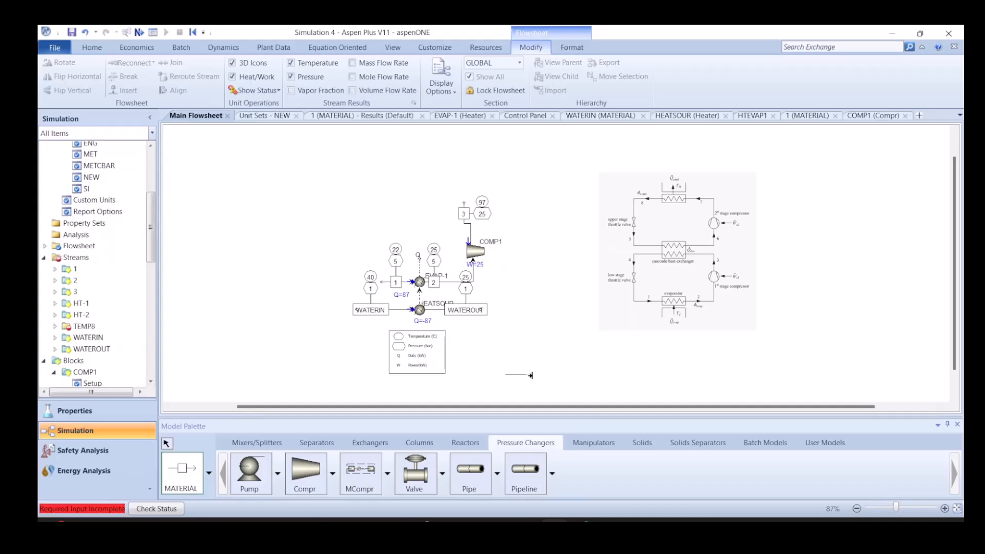
click(544, 377)
text(DUMMY1)
key(Return)
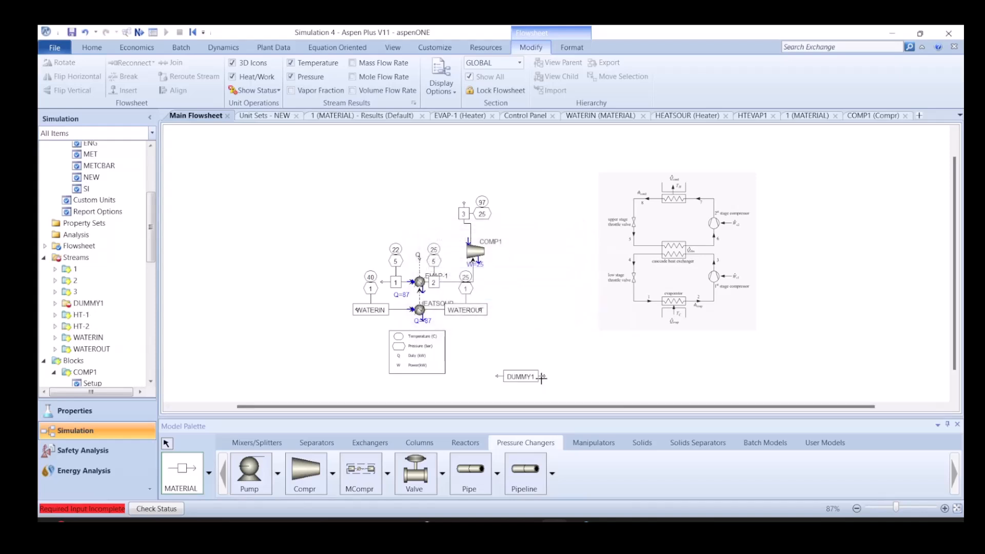
Add a Heater block named HEXDUMMY just downstream of the DUMMY1 stream
click(370, 442)
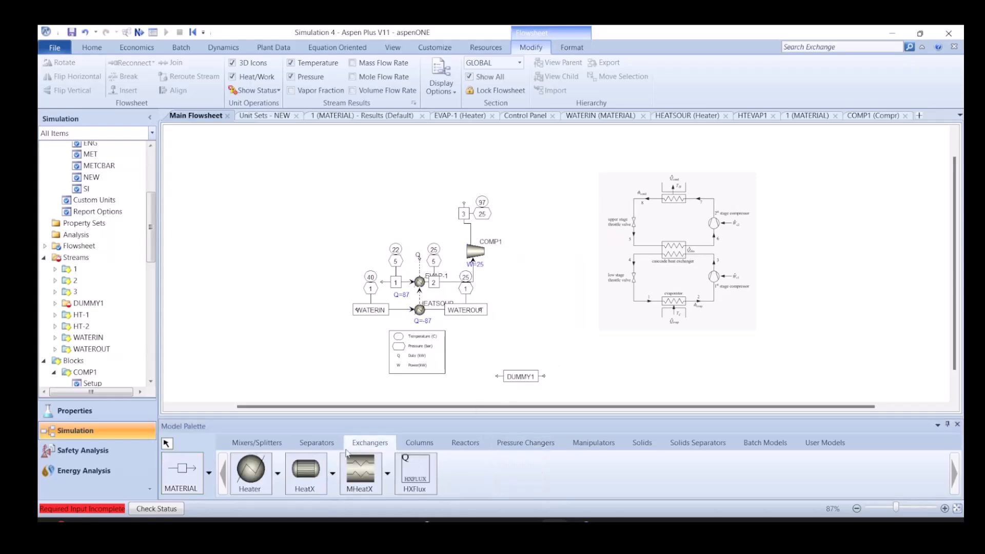
click(250, 469)
click(566, 374)
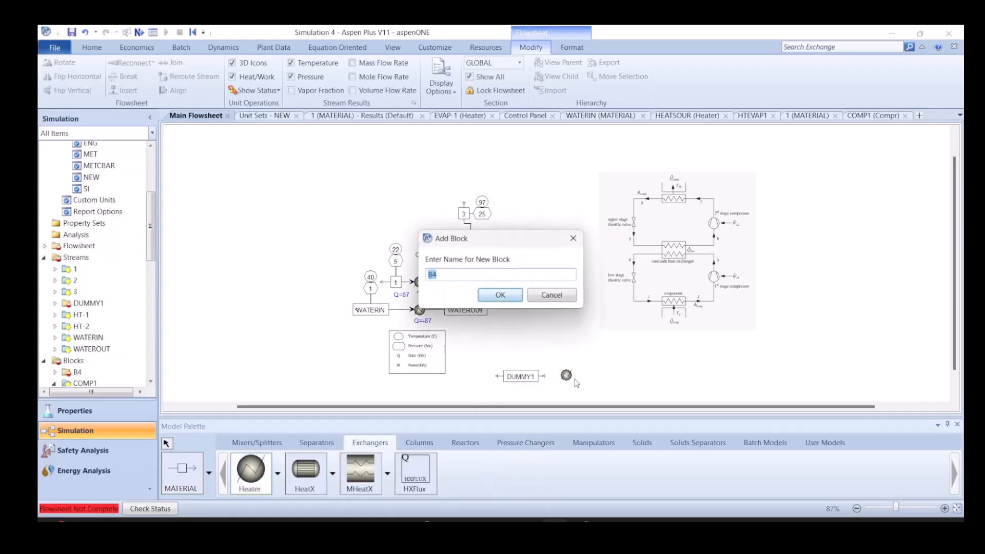
text(HEXDUMMY)
key(Return)
right_click(596, 384)
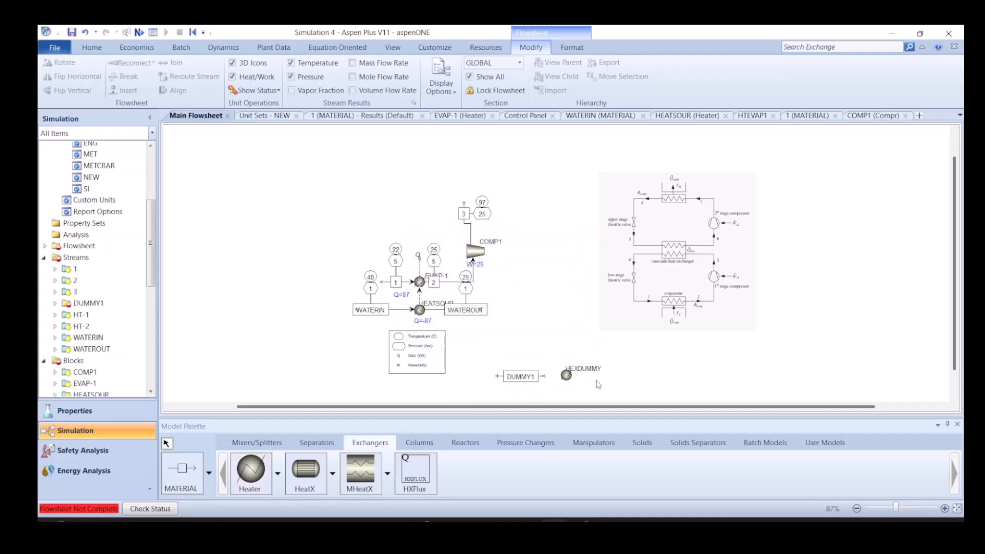
Add a material outlet stream named DUMMY2 to HEXDUMMY and connect DUMMY1 to its inlet
click(188, 485)
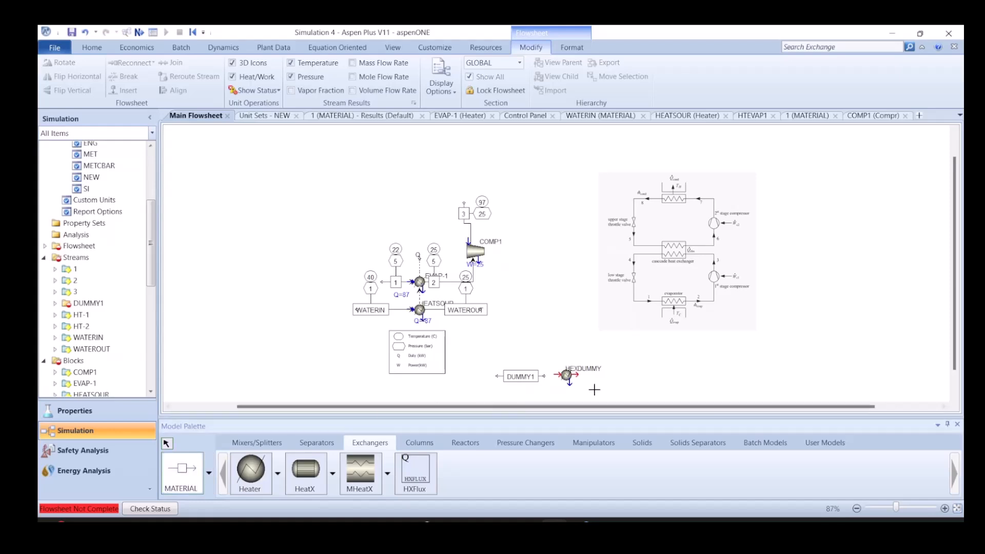
click(582, 375)
click(610, 374)
text(DUMMY2)
key(Return)
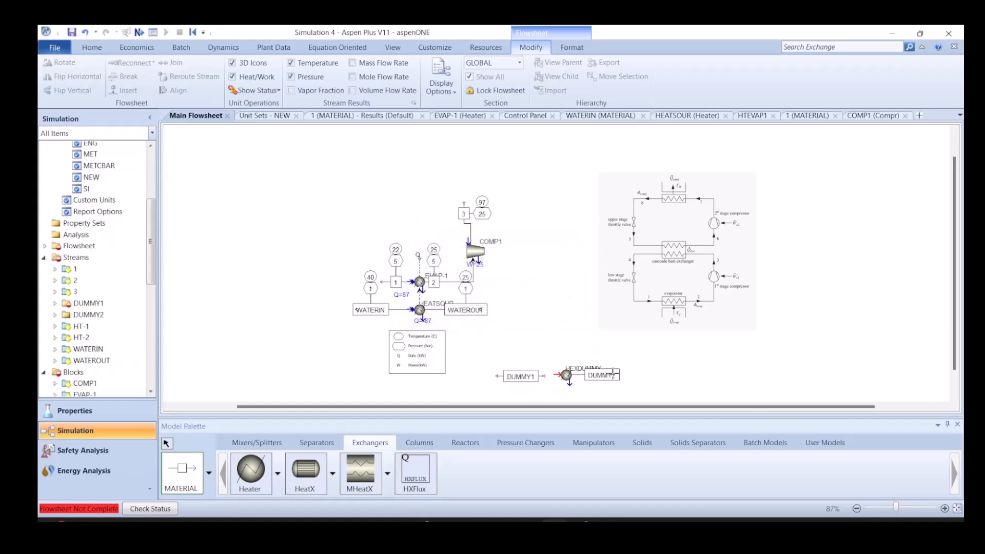
drag(543, 380, 560, 375)
click(553, 385)
click(551, 374)
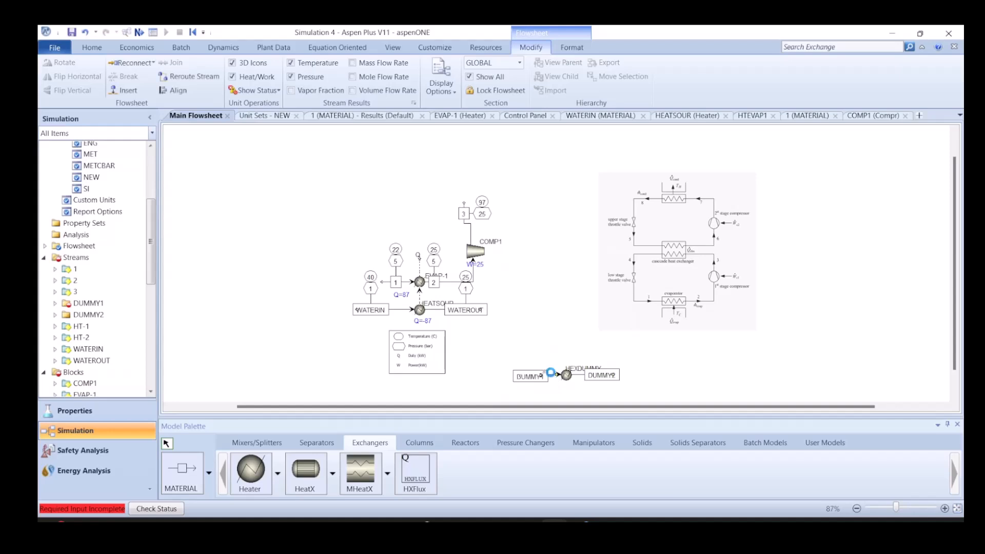
Specify stream DUMMY1 with 1 kmol/hr of R1234ZE at 25 C and 25 bar
double_click(552, 377)
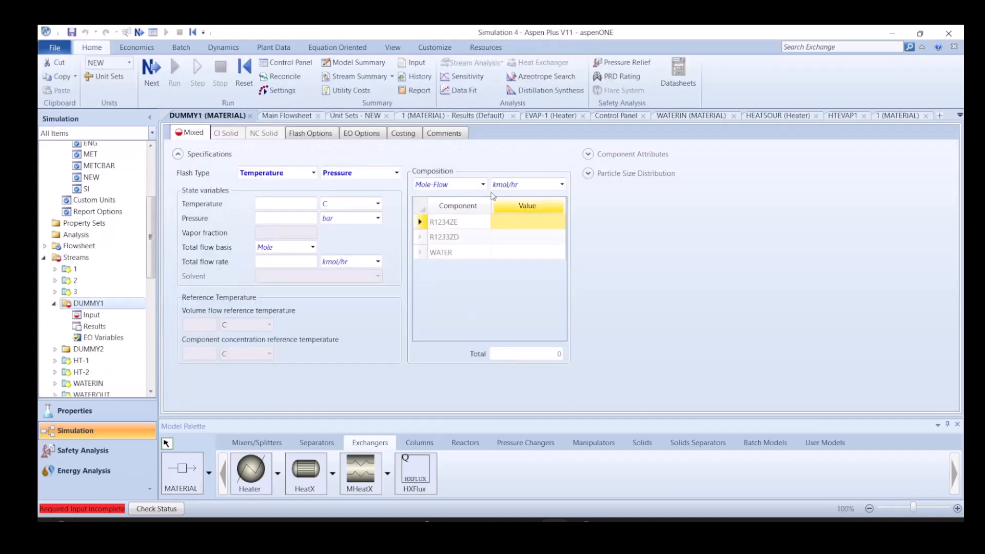
text(1)
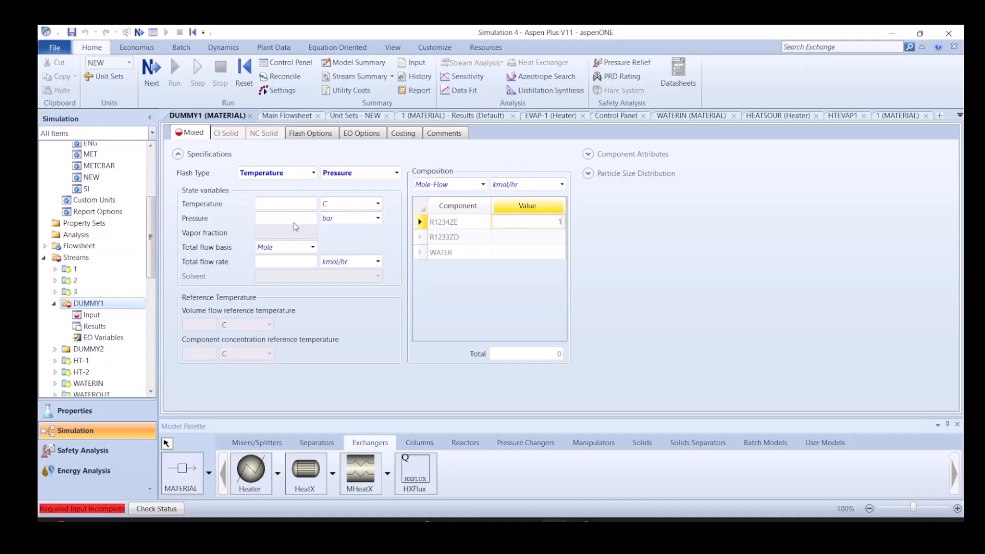
click(298, 204)
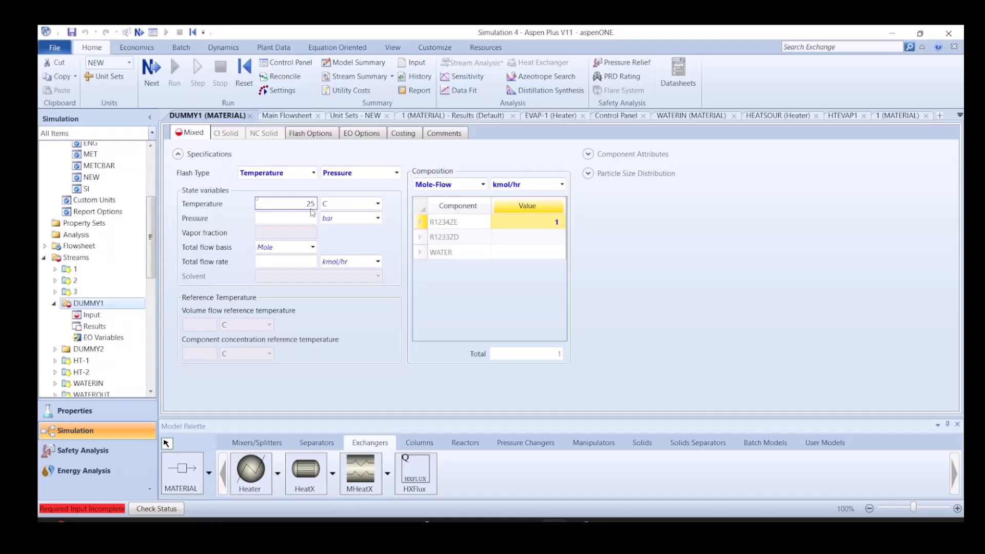
click(309, 218)
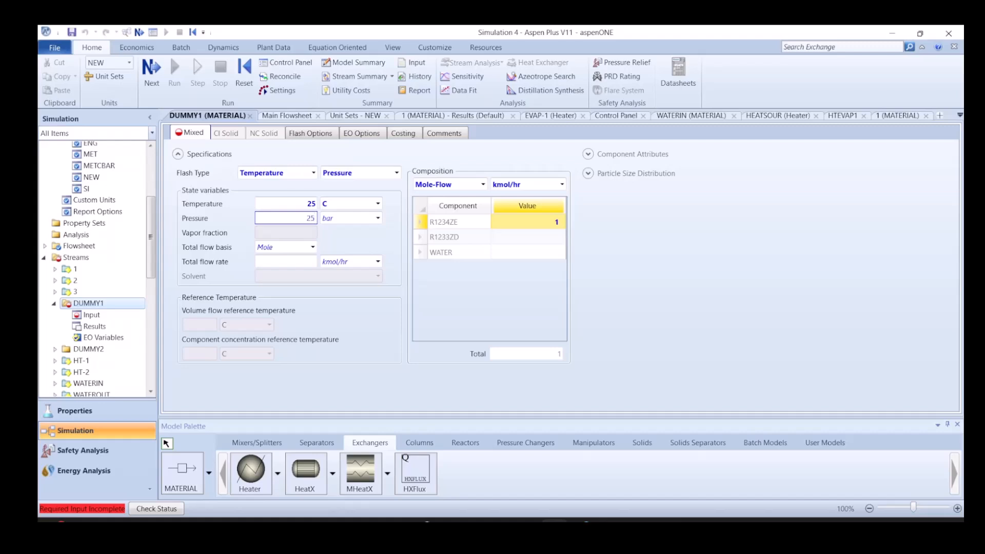
key(Return)
Specify HEXDUMMY by temperature and vapor fraction, with a temperature of 94 C and a vapor fraction of 1
click(287, 116)
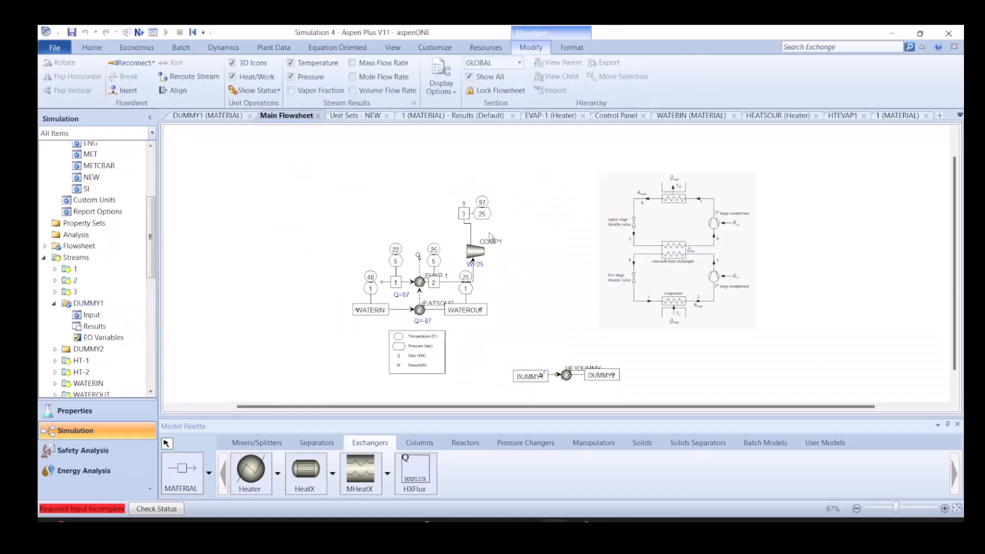
double_click(567, 375)
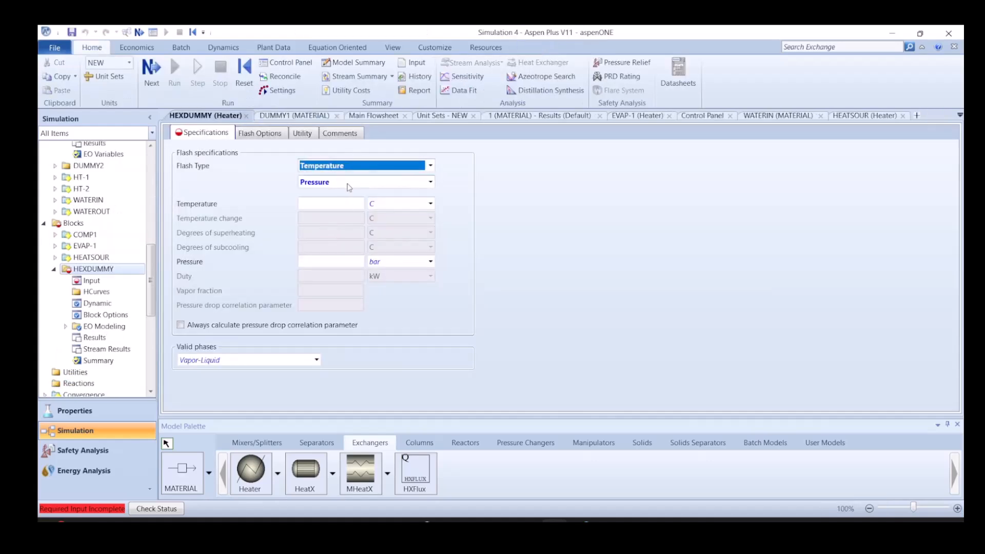
click(350, 184)
click(431, 182)
click(337, 219)
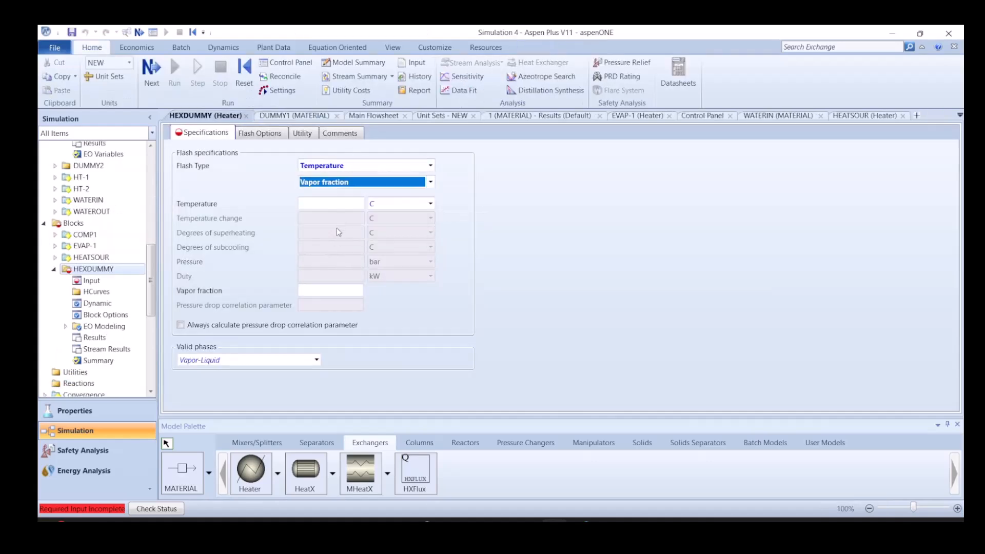
click(343, 290)
text(1)
click(340, 203)
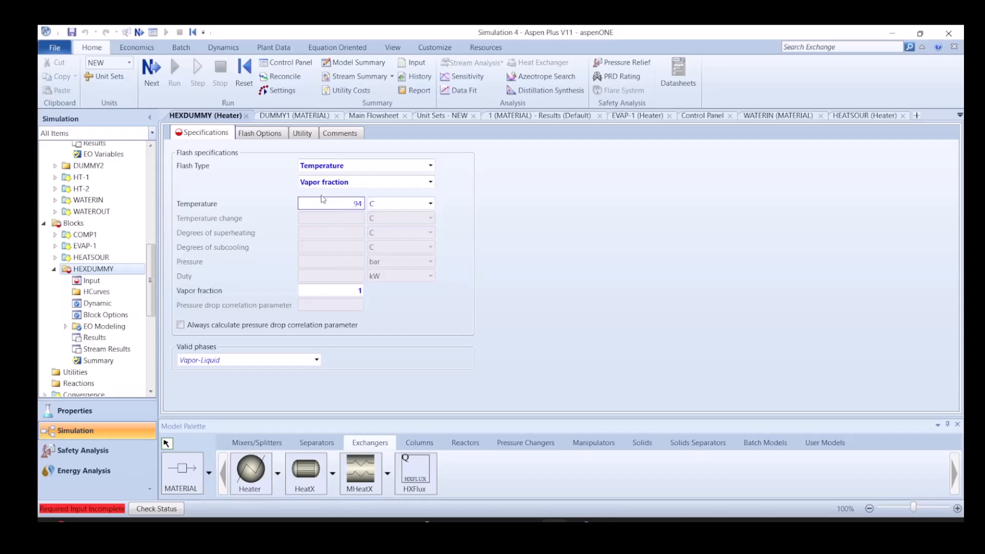
Run the simulation with the completed HEXDUMMY specifications
click(581, 331)
click(149, 82)
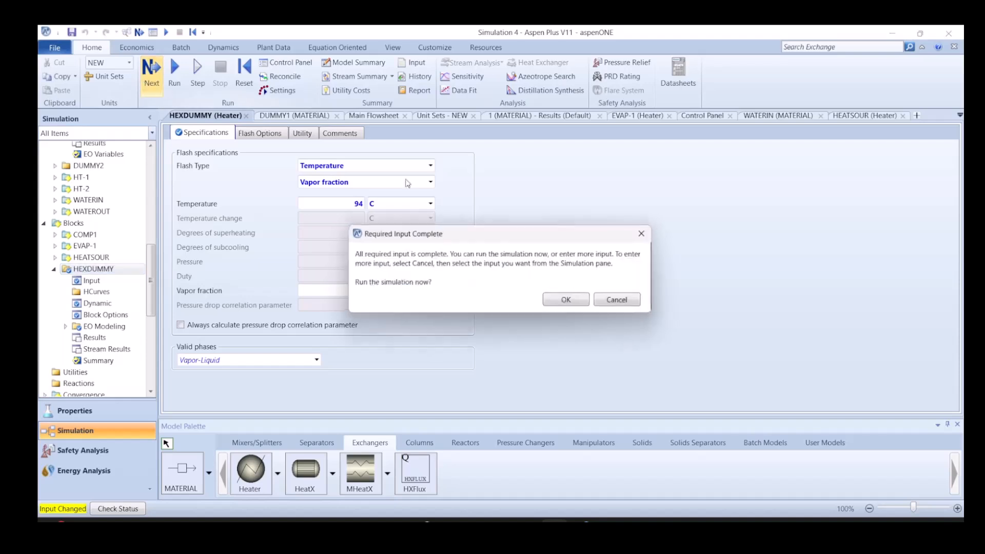
click(569, 301)
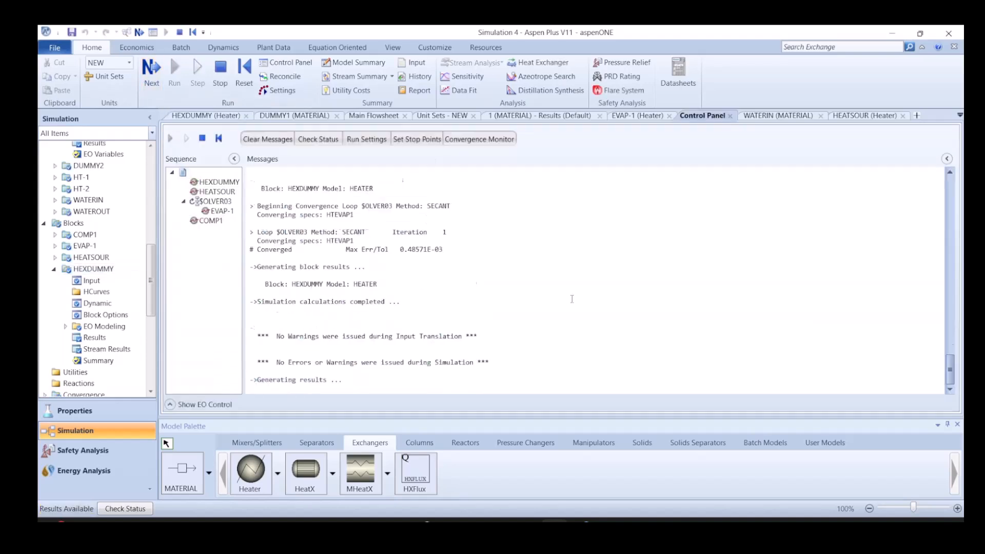
Check the calculated pressure of stream DUMMY2 on the flowsheet and in its stream results
click(384, 116)
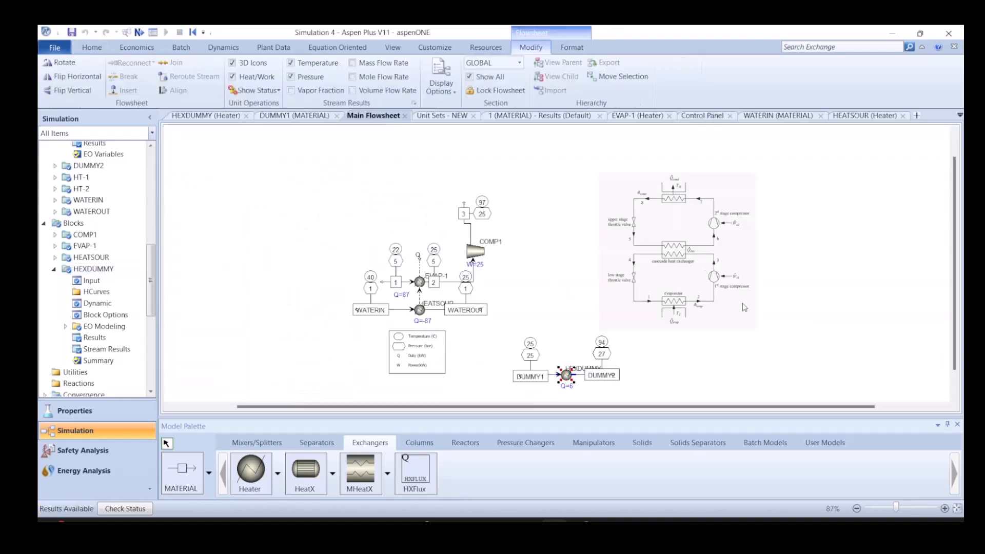
scroll(683, 376, down, 1)
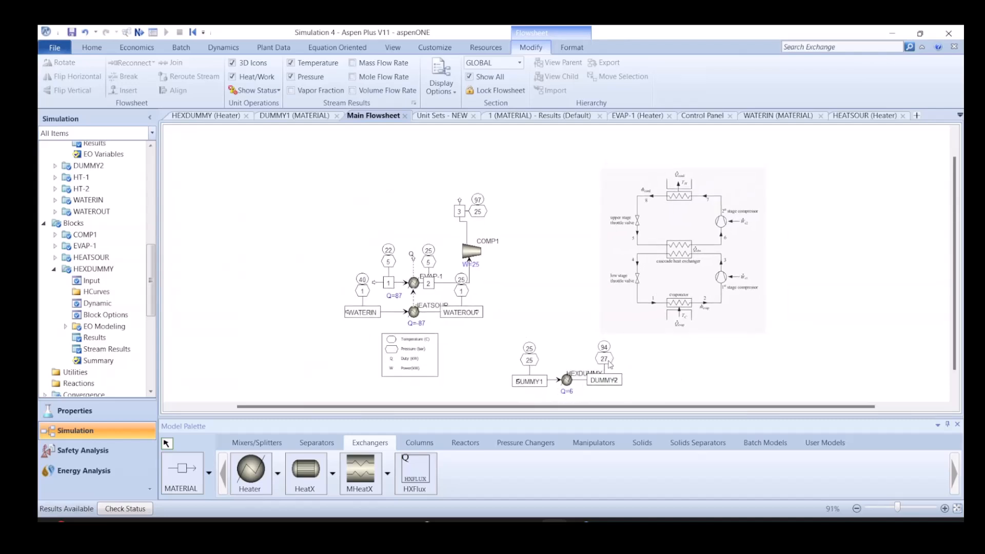
click(585, 383)
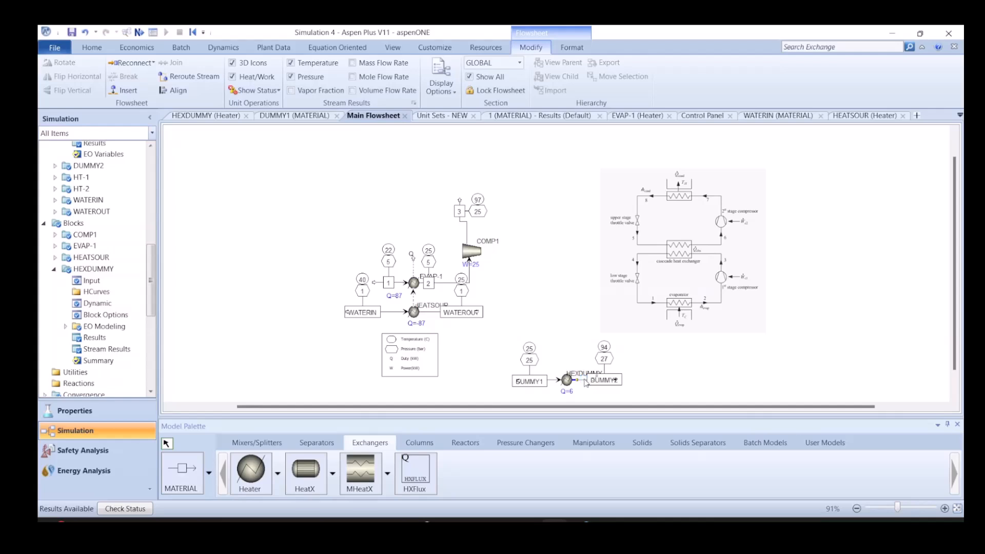
double_click(585, 383)
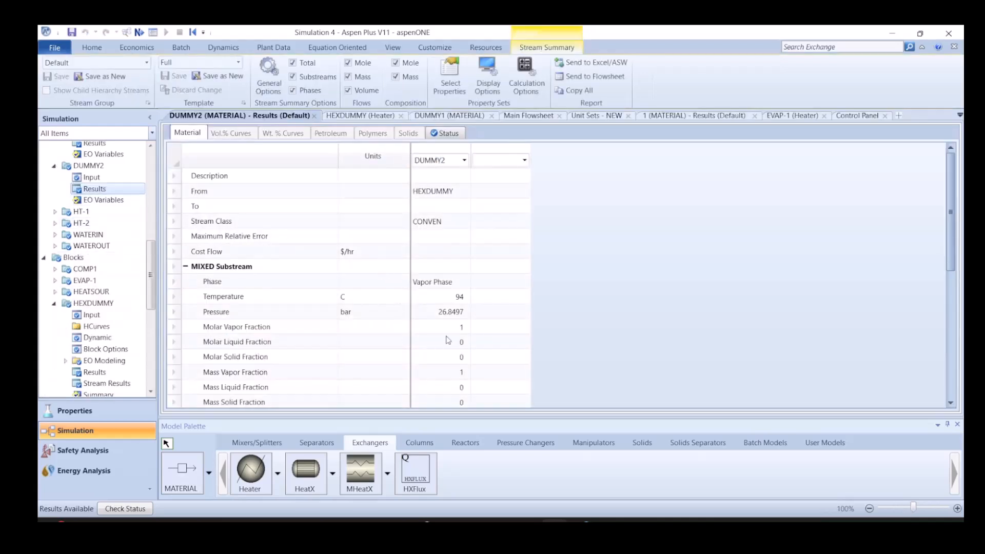
click(518, 117)
click(635, 381)
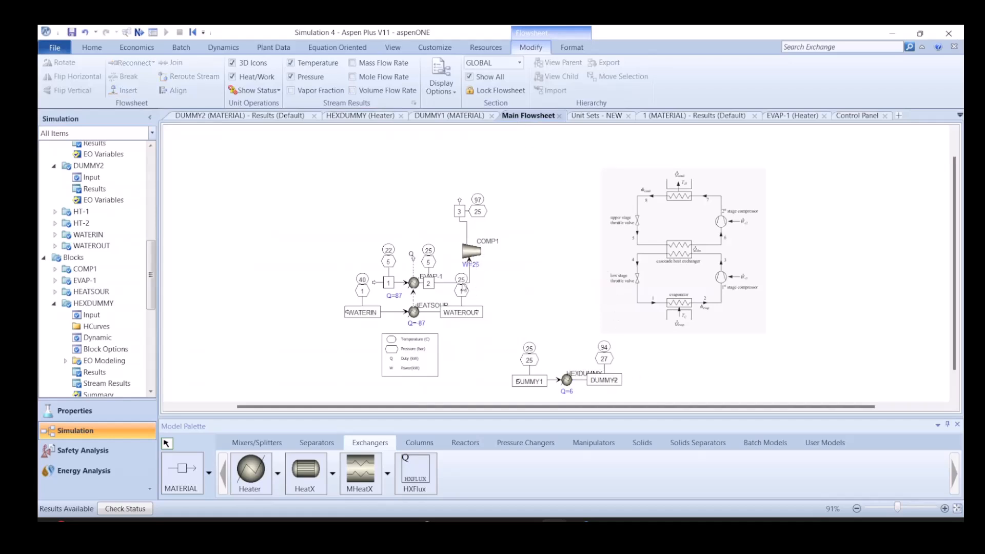
scroll(490, 276, up, 3)
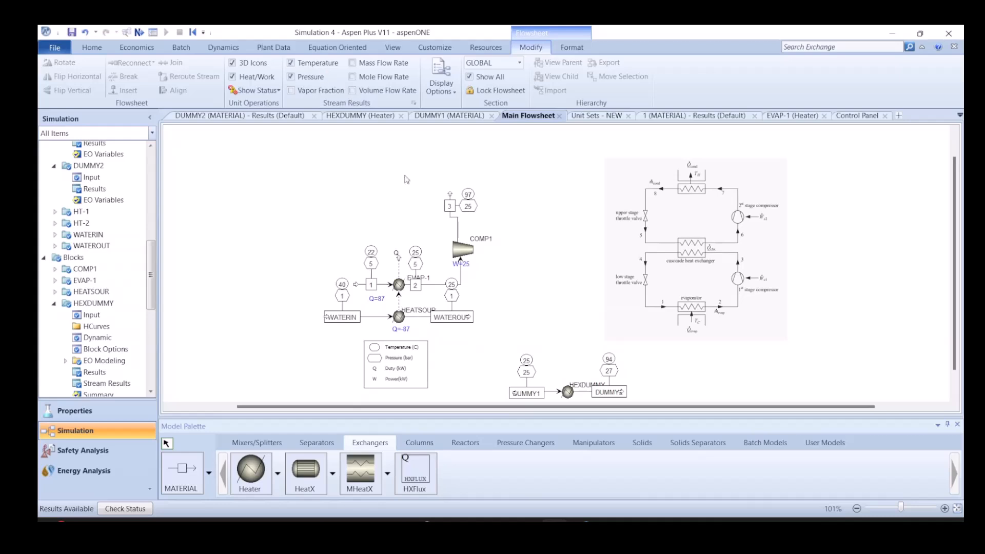
scroll(537, 310, down, 3)
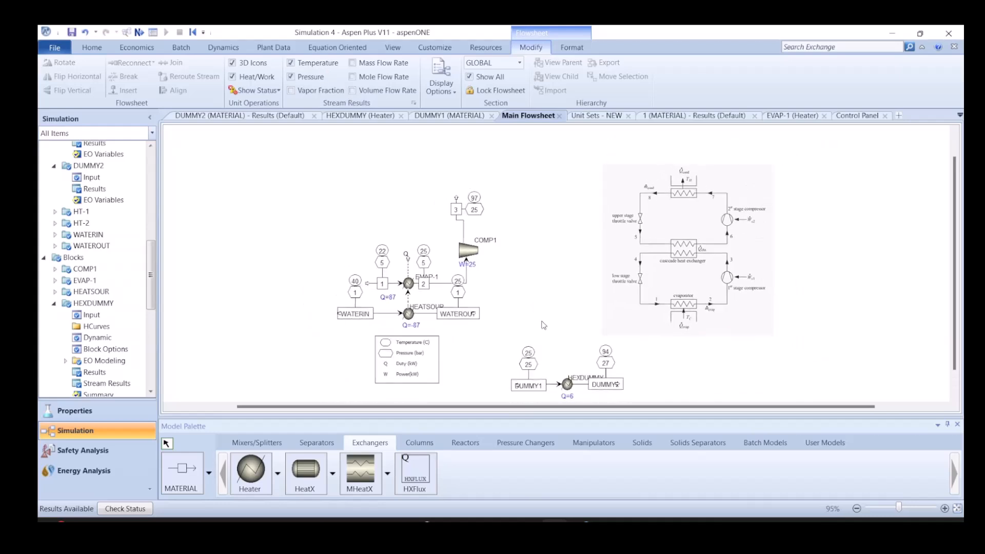
Set the pressure of stream DUMMY1 to 5 bar and rerun the simulation
double_click(552, 388)
click(304, 221)
text(5)
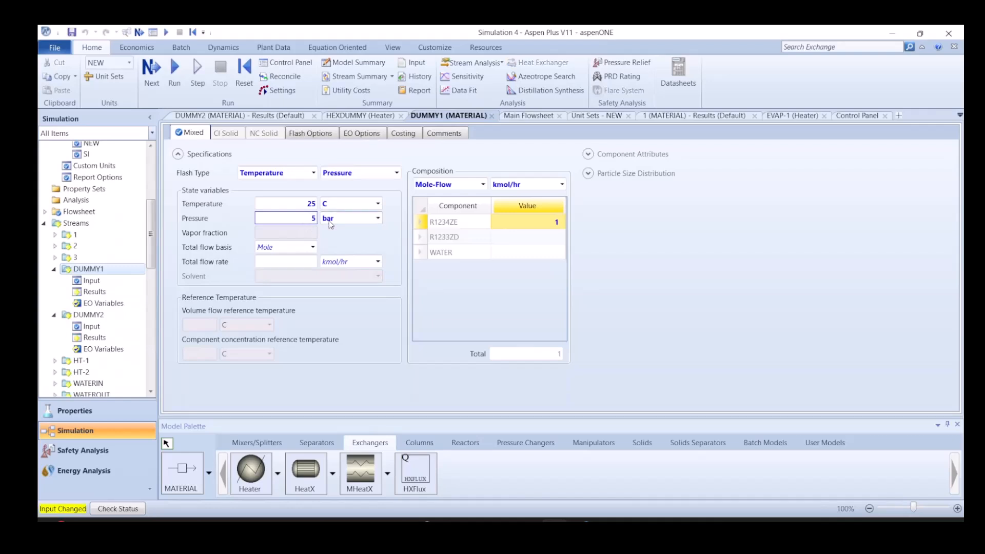
click(152, 79)
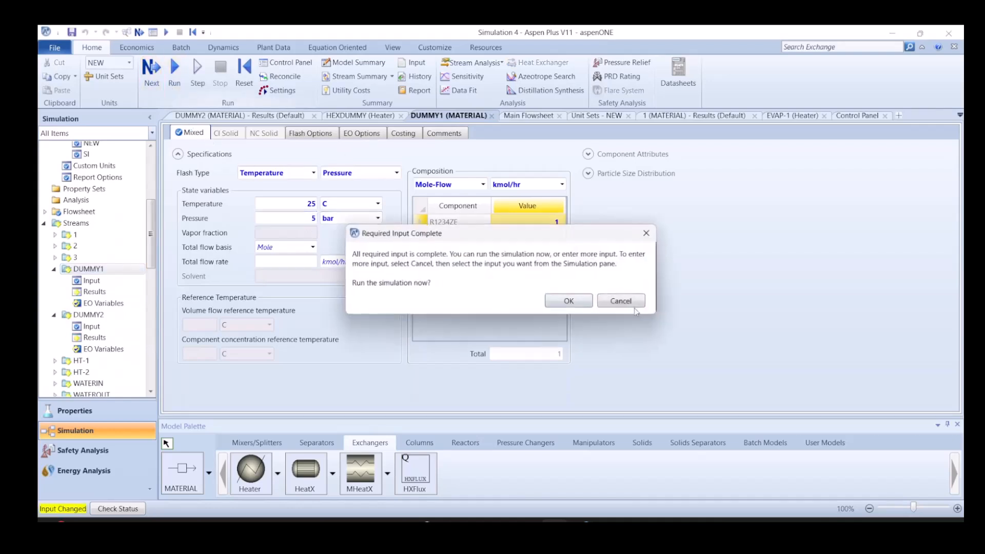
click(578, 306)
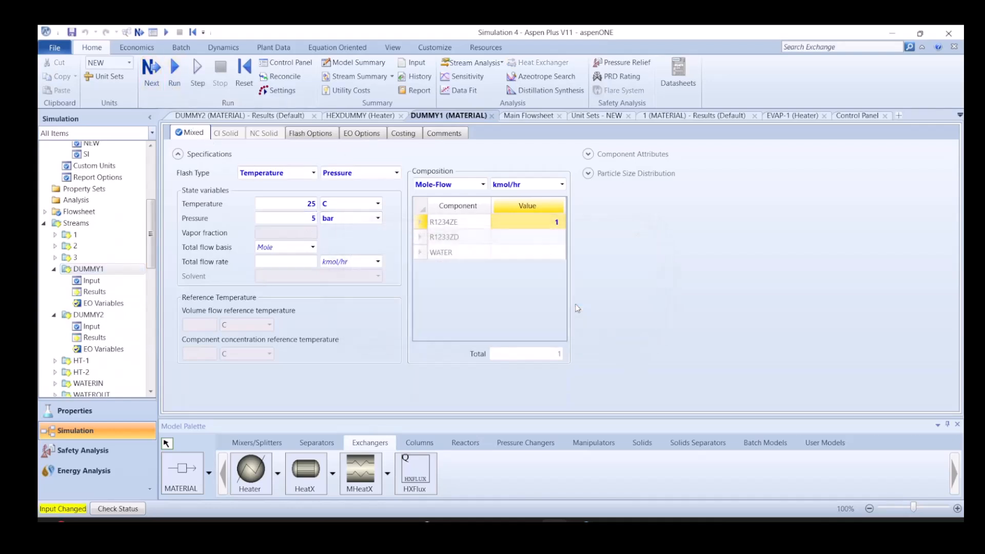
Add a Heater block named COND1 on the main flowsheet, above and just to the left of compressor COMP1
click(536, 117)
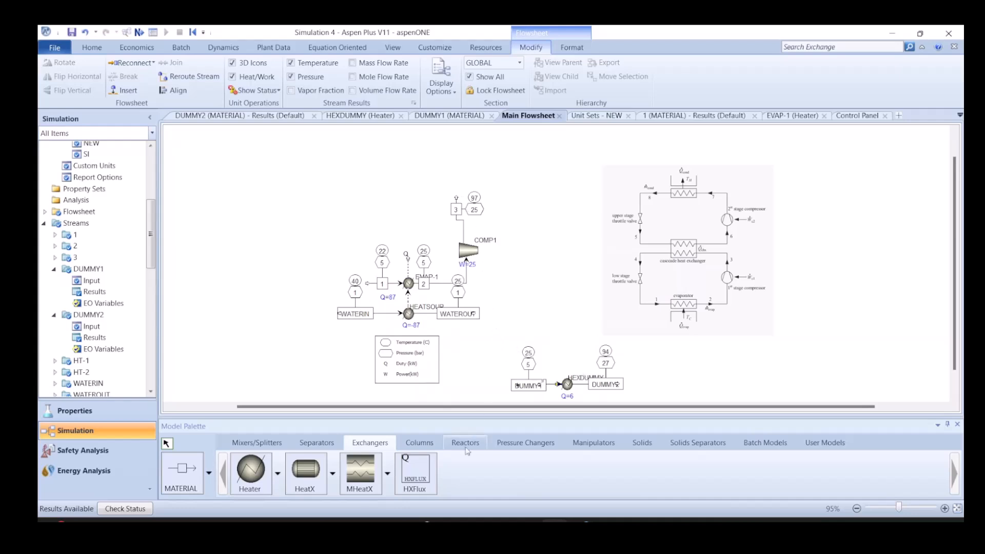
click(249, 475)
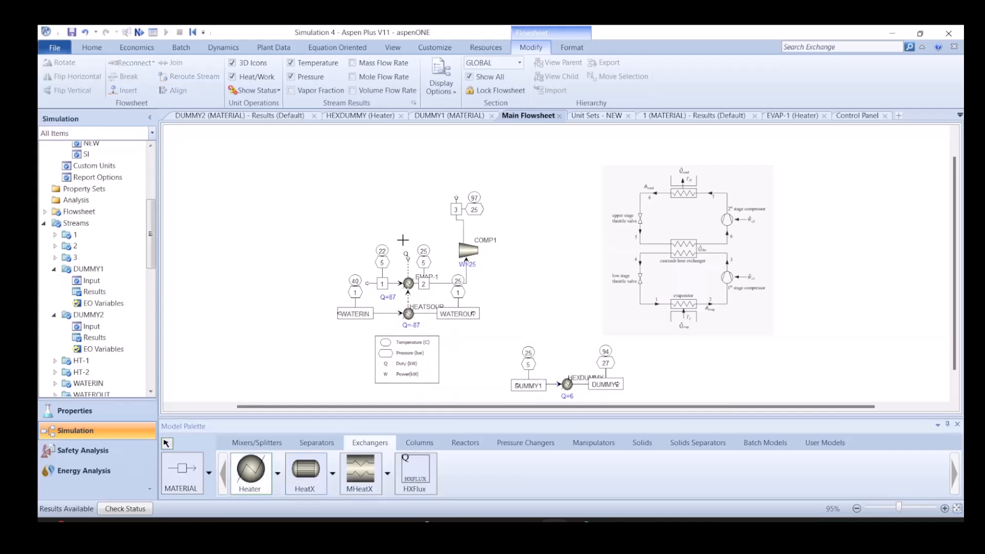
click(423, 196)
text(COND)
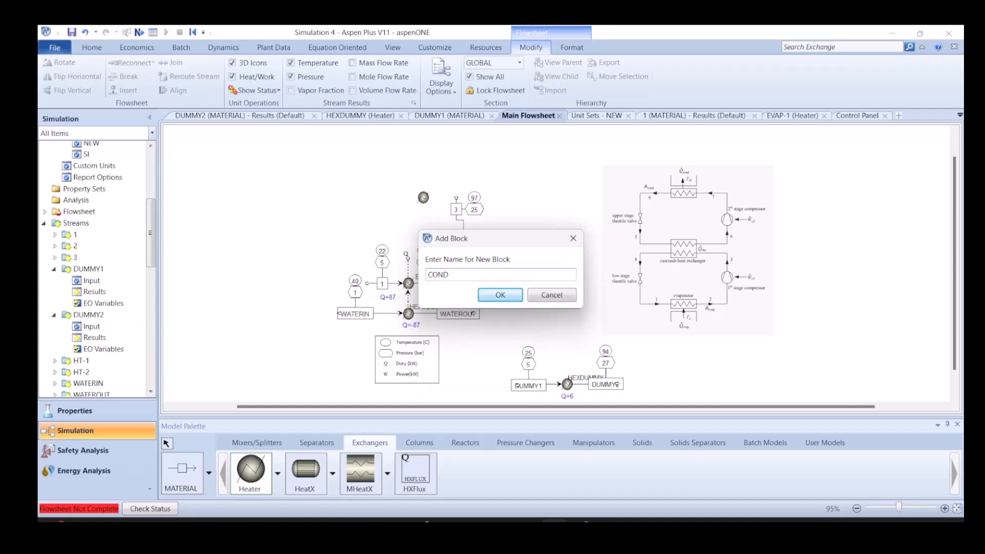
text(1)
key(Return)
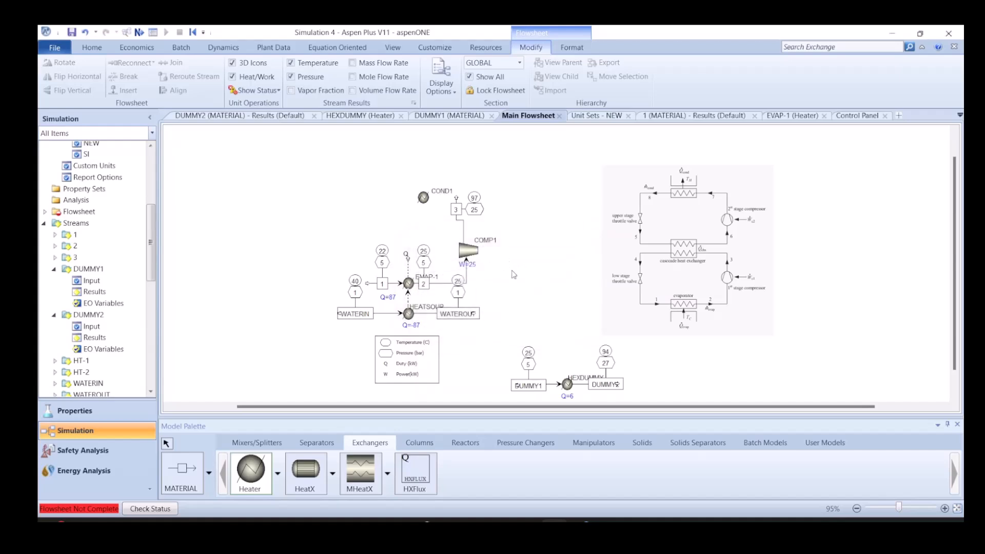
Connect the free end of compressor outlet stream 3 to the inlet of COND1
click(457, 199)
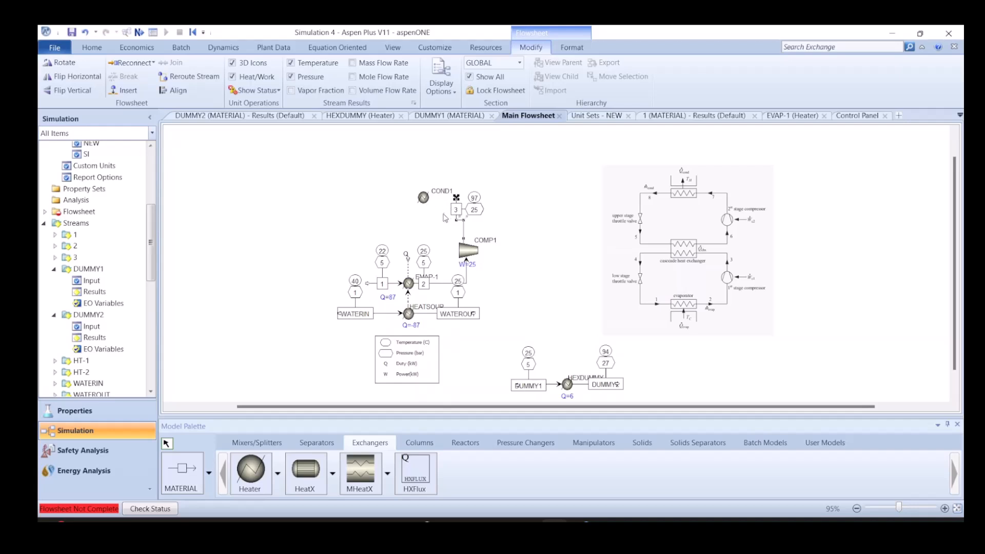
scroll(487, 280, up, 2)
click(481, 228)
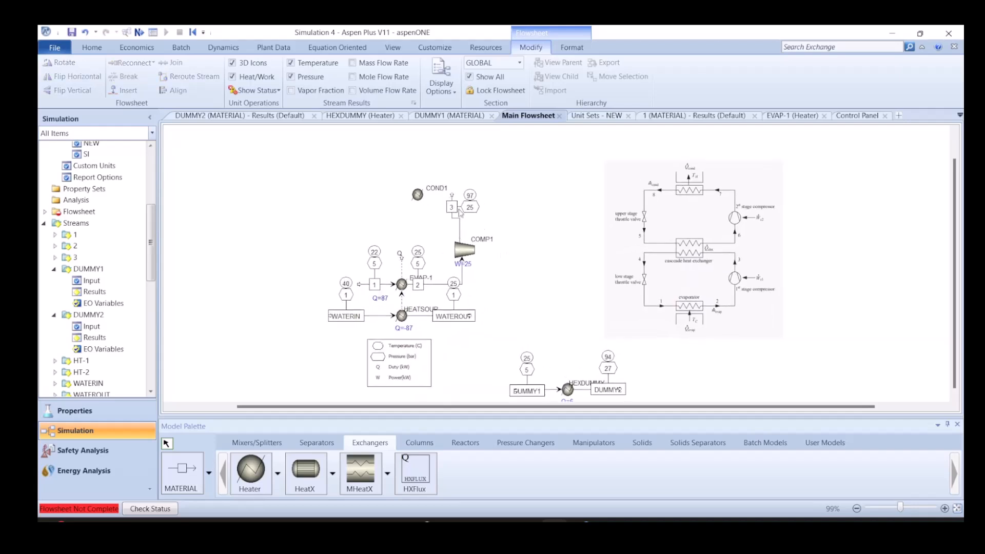
drag(451, 199, 420, 196)
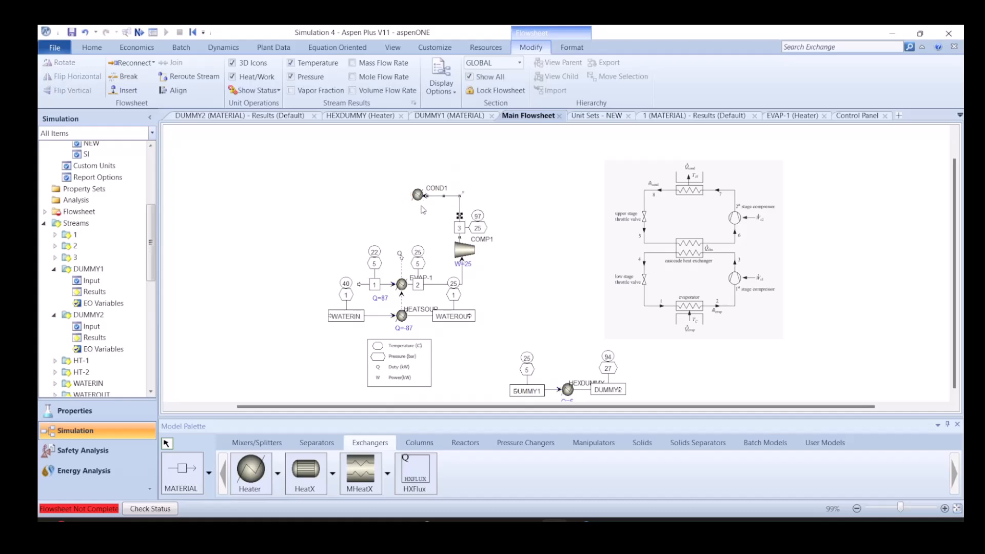
Add a material outlet stream named 4 to COND1, extending to the left of the block
click(195, 470)
drag(425, 194, 375, 193)
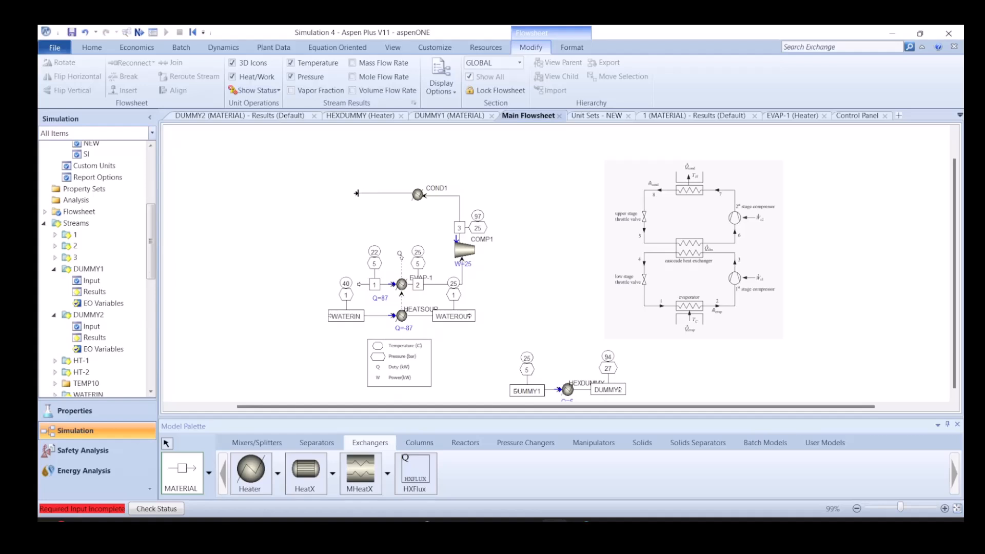
click(356, 193)
text(4)
key(Return)
Specify COND1 by pressure and degrees of subcooling, with 3 C of subcooling and a pressure of 0 bar
click(419, 196)
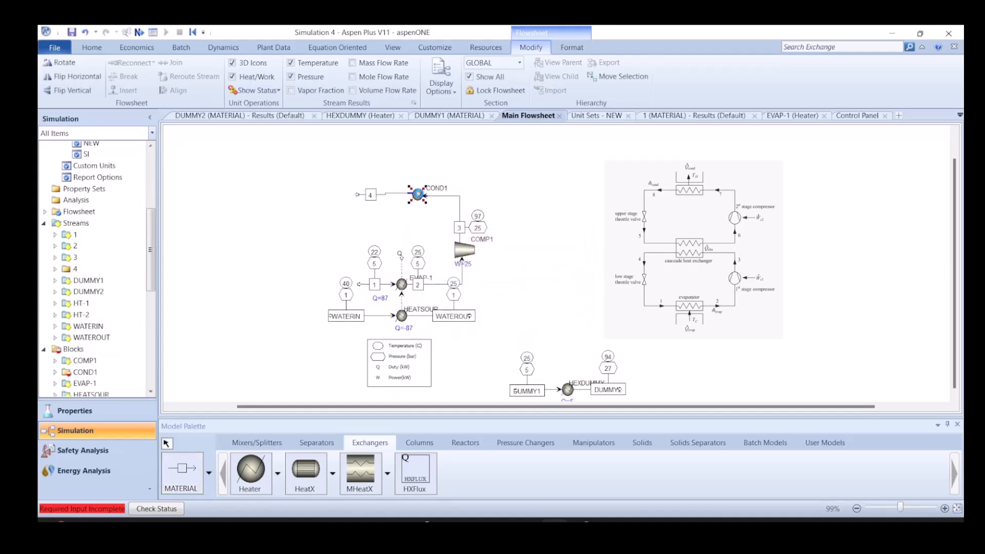
double_click(422, 196)
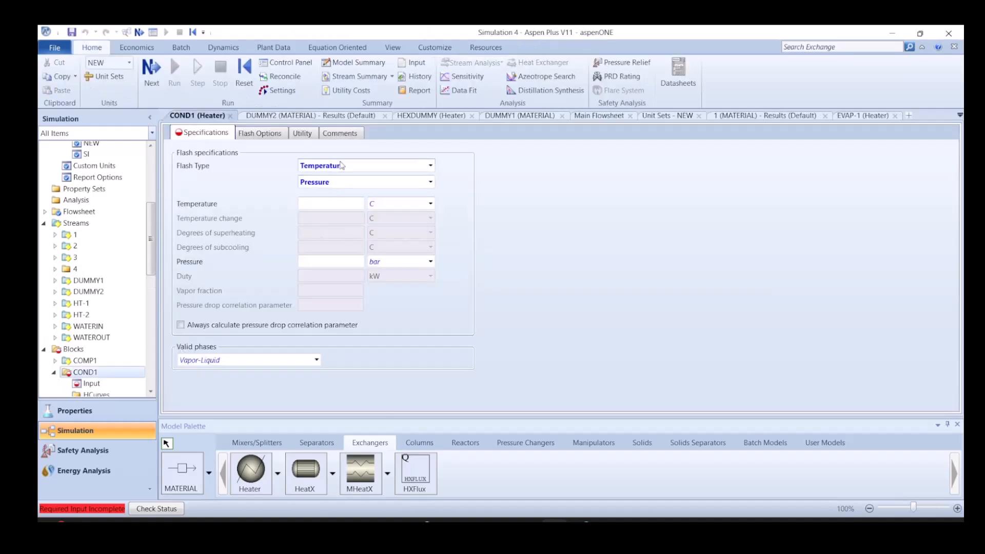
click(341, 165)
click(343, 227)
click(347, 181)
click(359, 255)
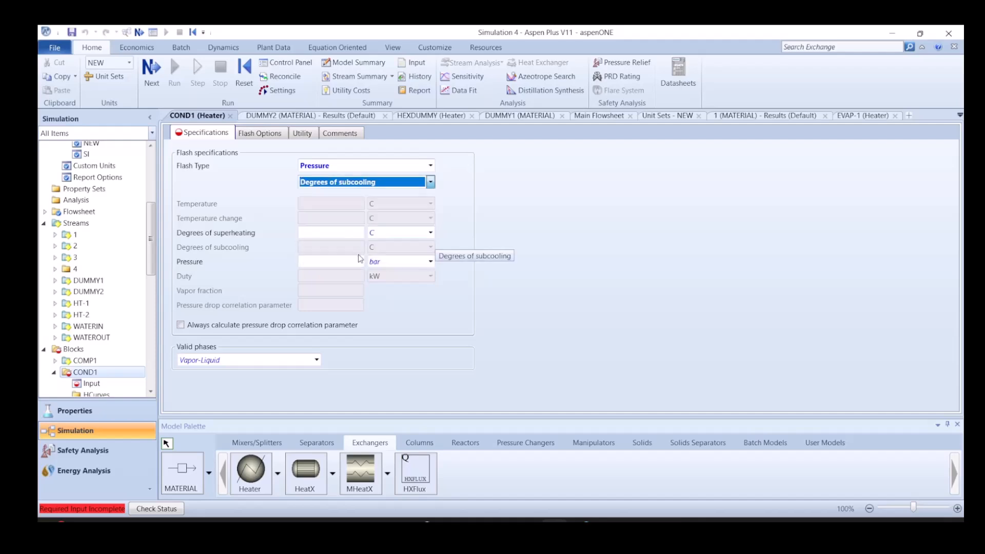
click(348, 249)
click(346, 263)
text(0)
key(Return)
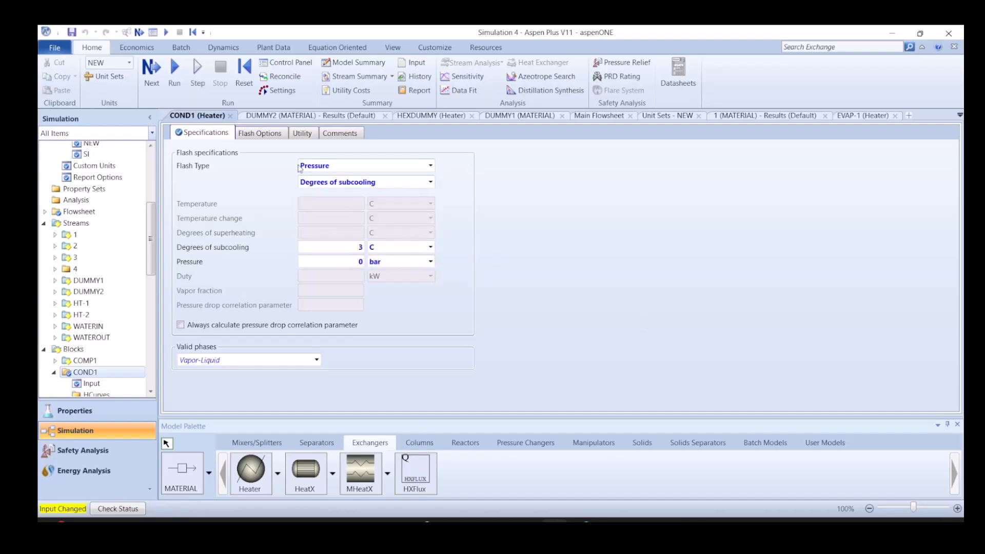
Add a Valve block named EXP1 with the plain bow-tie icon, below and to the left of stream 4
click(598, 119)
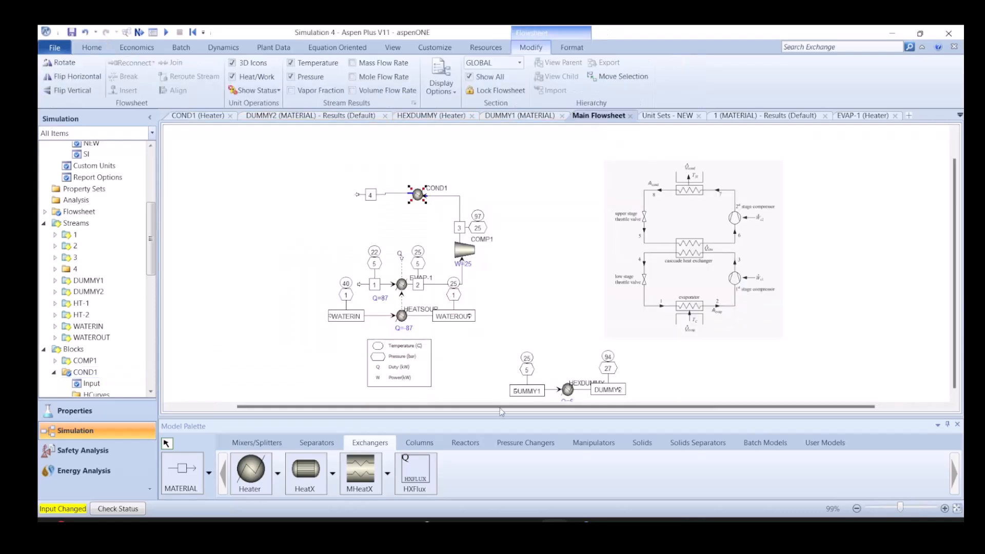
click(512, 445)
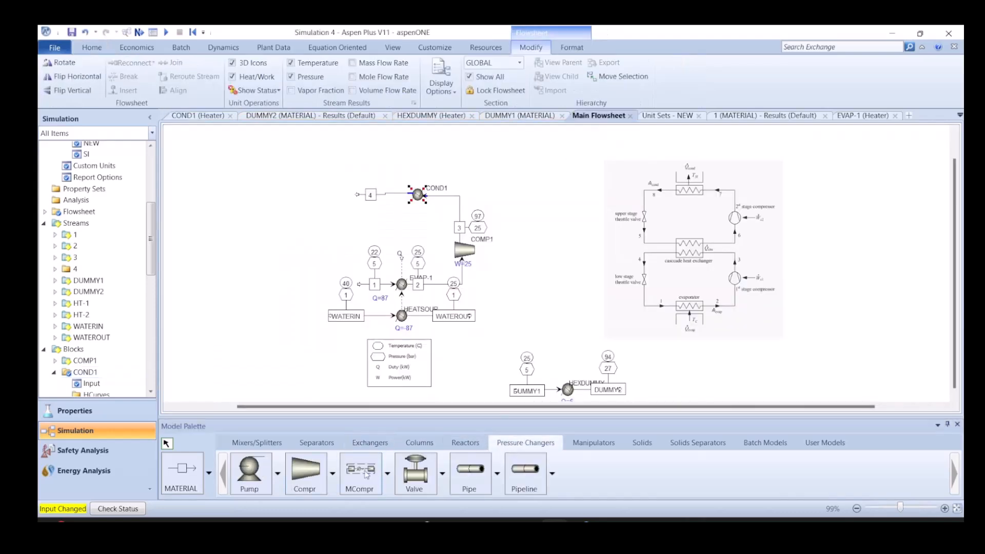
click(428, 472)
click(441, 474)
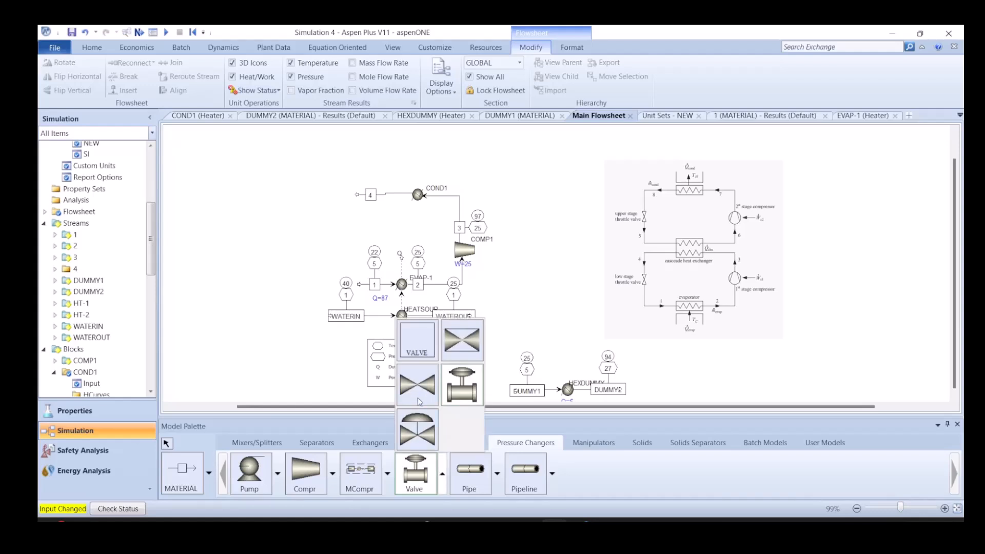
click(419, 394)
click(337, 228)
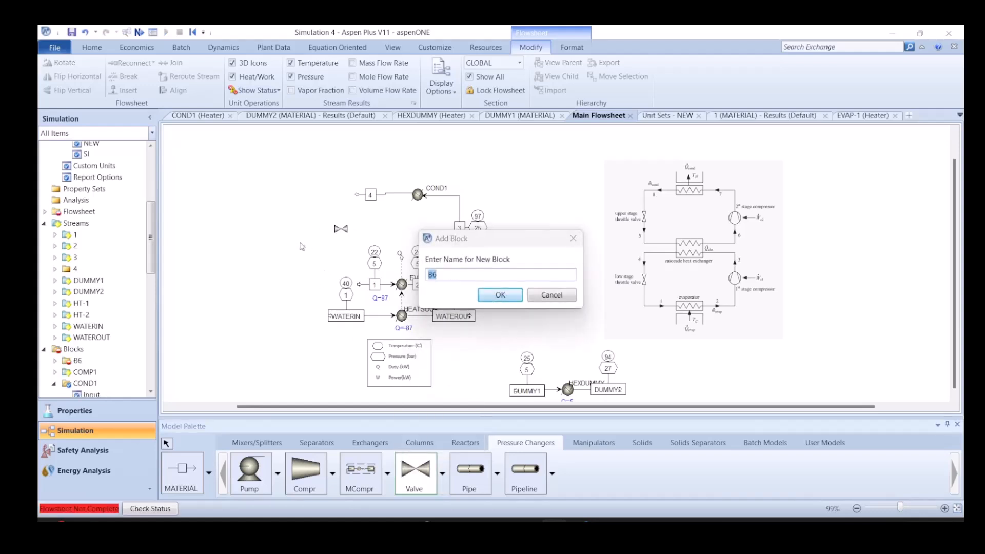
text(EXP1)
key(Return)
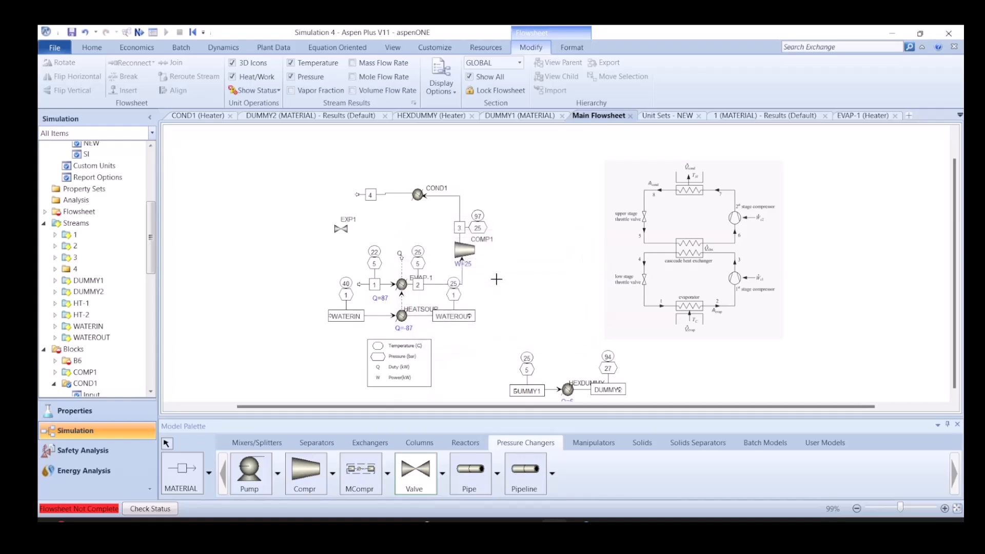
key(Escape)
Rotate the EXP1 valve icon to the right and connect stream 4 to its inlet
right_click(346, 230)
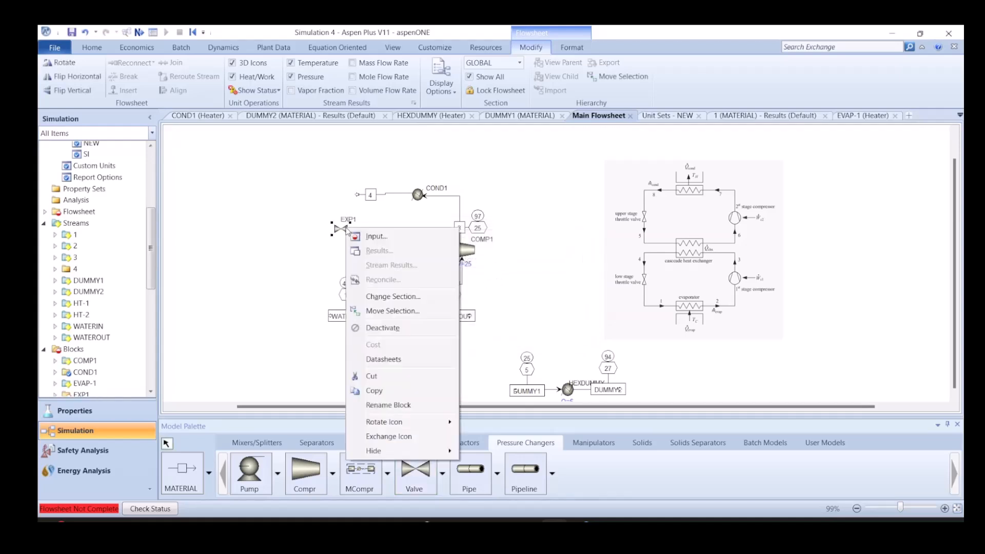
mouse_move(409, 427)
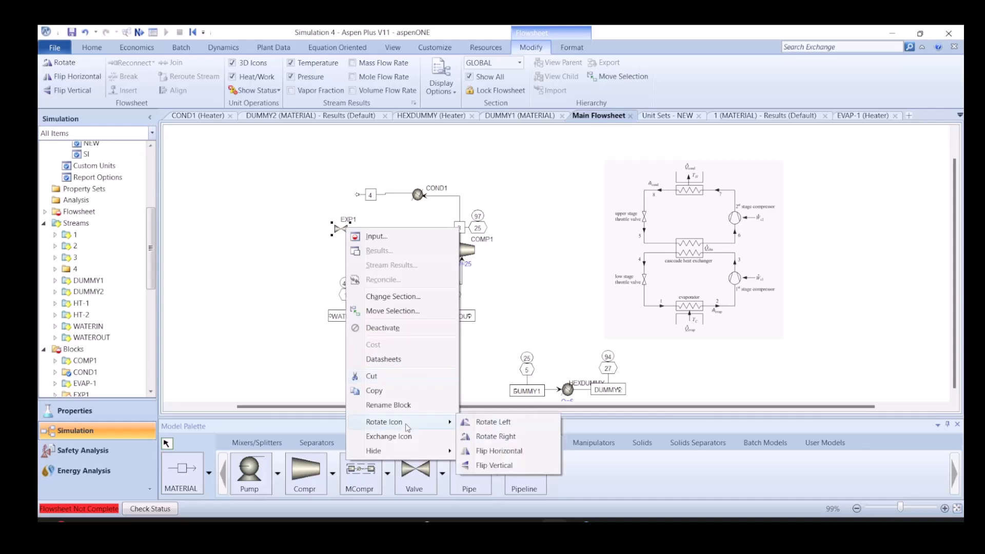
click(502, 437)
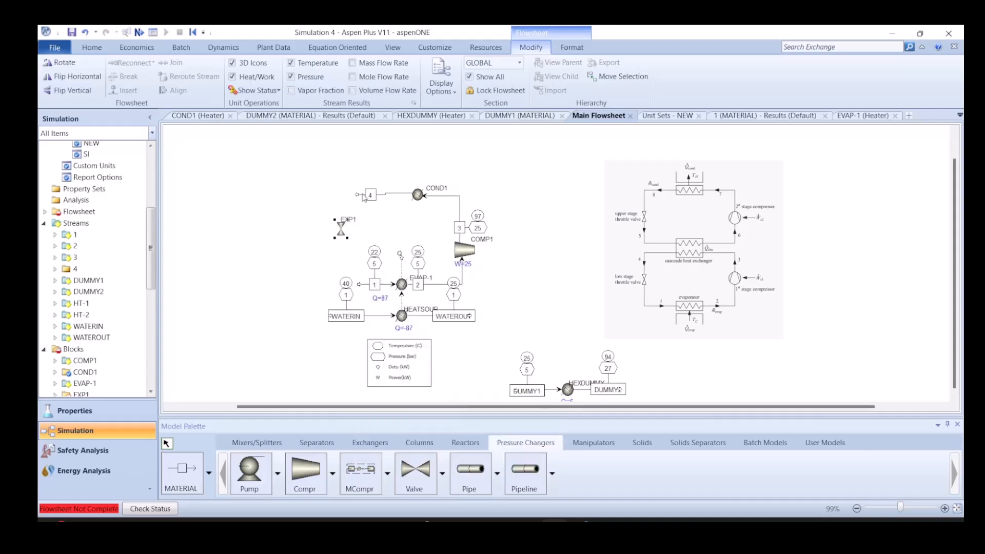
drag(356, 194, 341, 220)
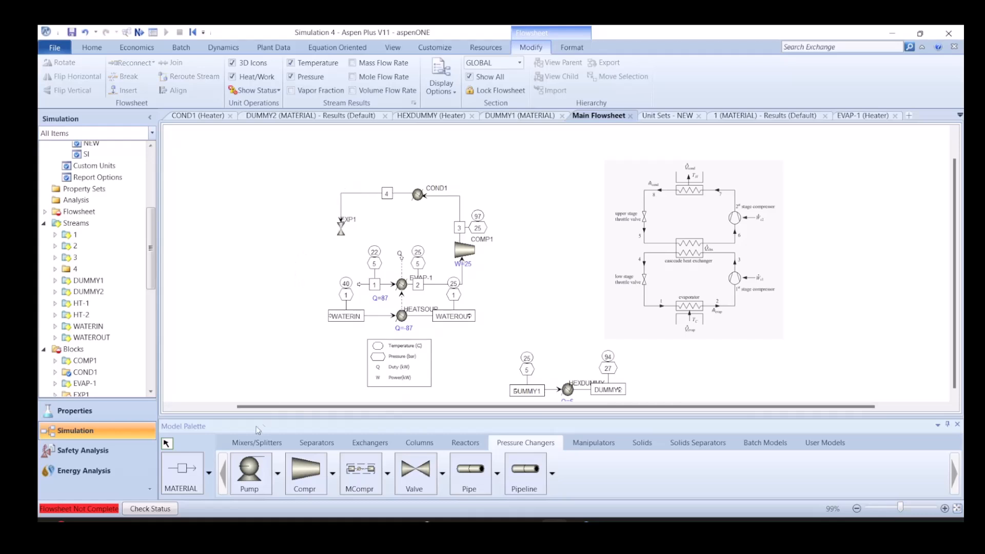
Add a material outlet stream named 1B below valve EXP1
click(188, 472)
click(340, 239)
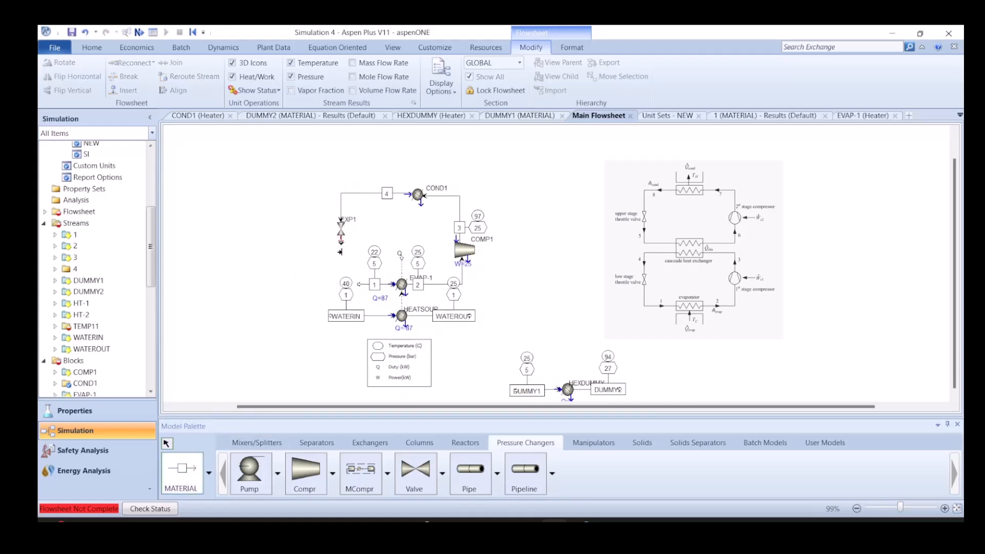
click(343, 264)
text(1B)
click(479, 300)
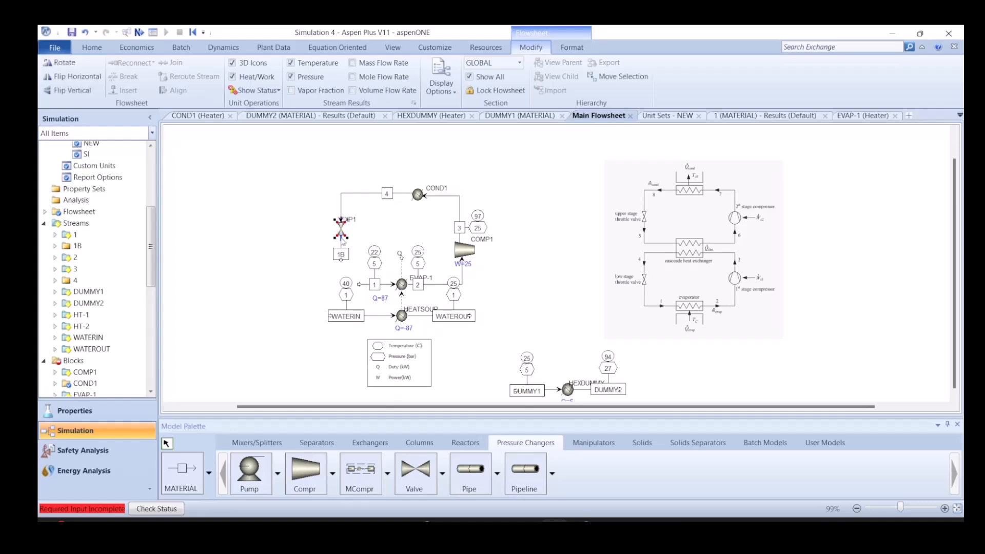
Set the outlet pressure of valve EXP1 to 5 bar, run the simulation and return to the main flowsheet
double_click(341, 235)
click(263, 231)
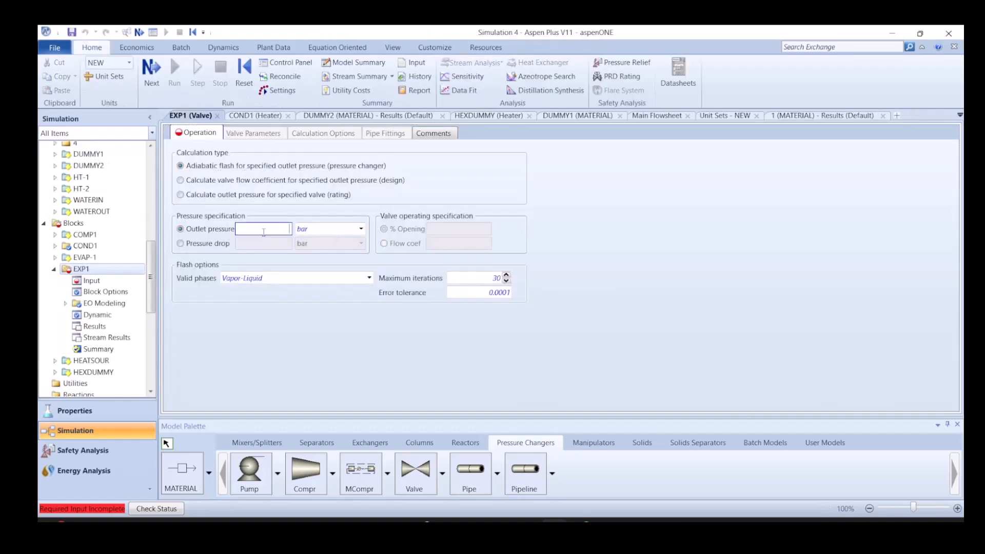
text(5)
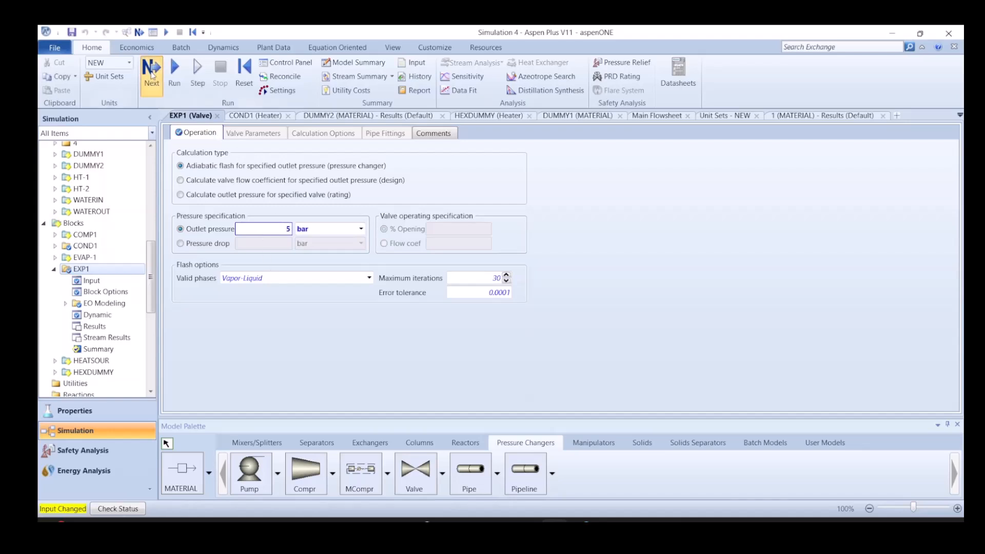
click(152, 71)
click(574, 302)
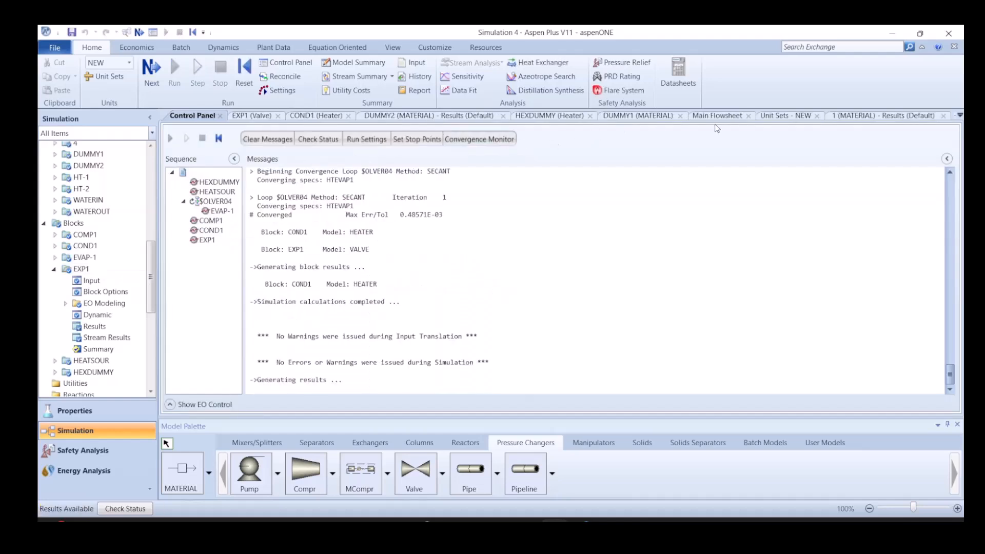
click(716, 116)
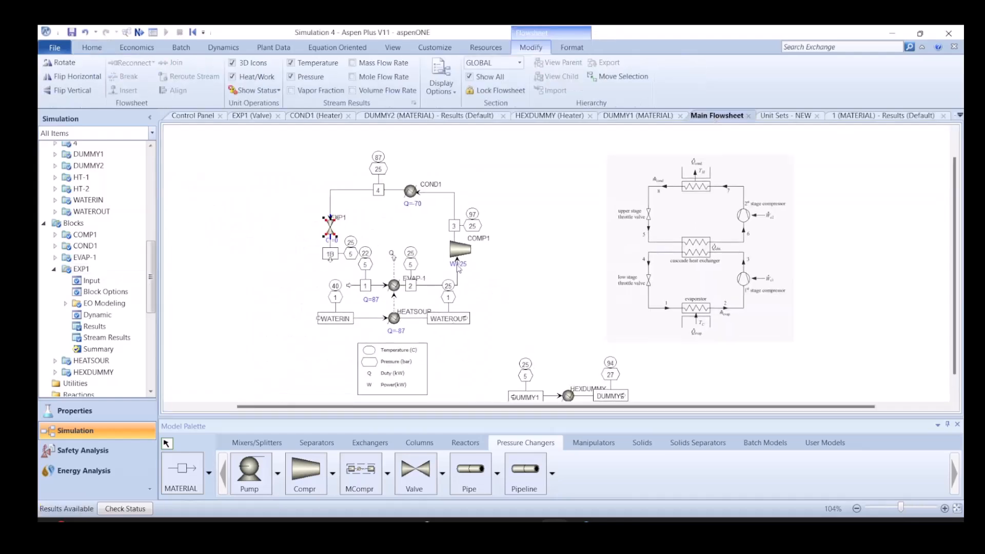
Shift the COMP1 power label slightly aside, and show vapor fraction on the streams instead of temperature and pressure
drag(461, 265, 467, 262)
click(484, 271)
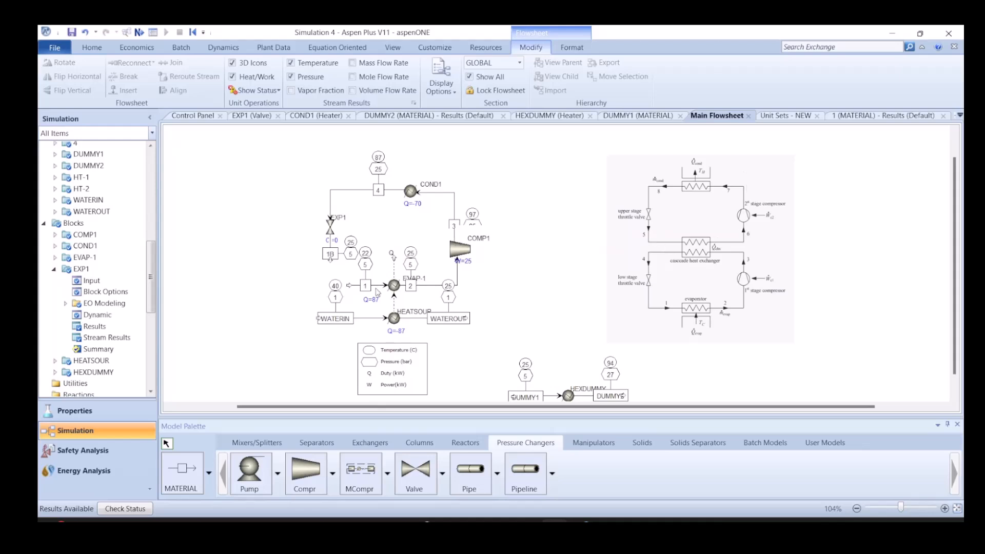
click(331, 260)
click(312, 91)
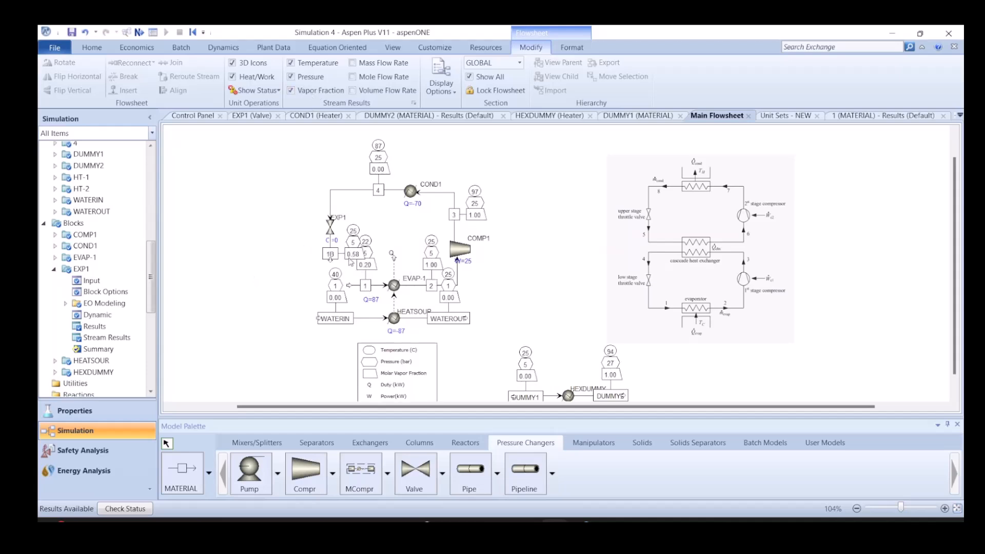
scroll(351, 259, up, 3)
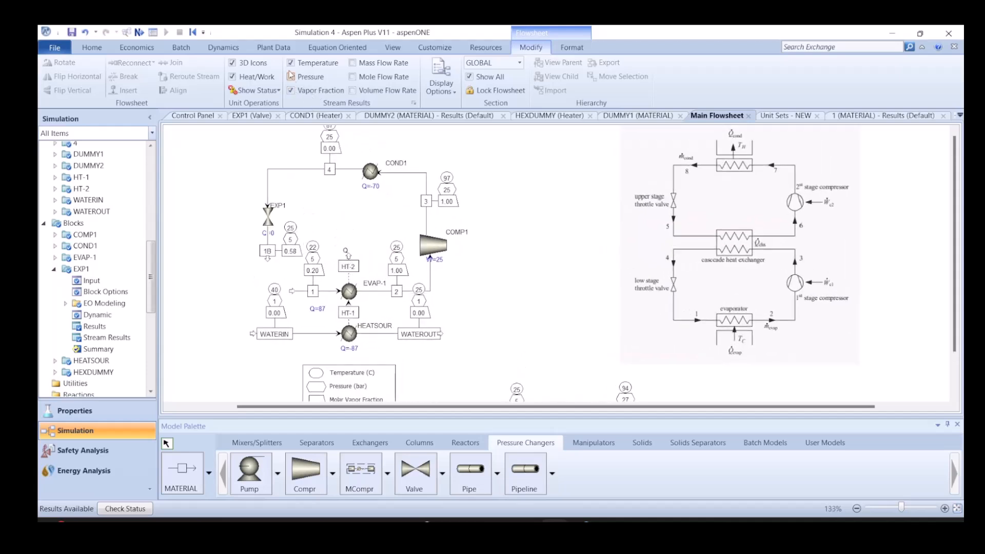
click(291, 78)
click(291, 64)
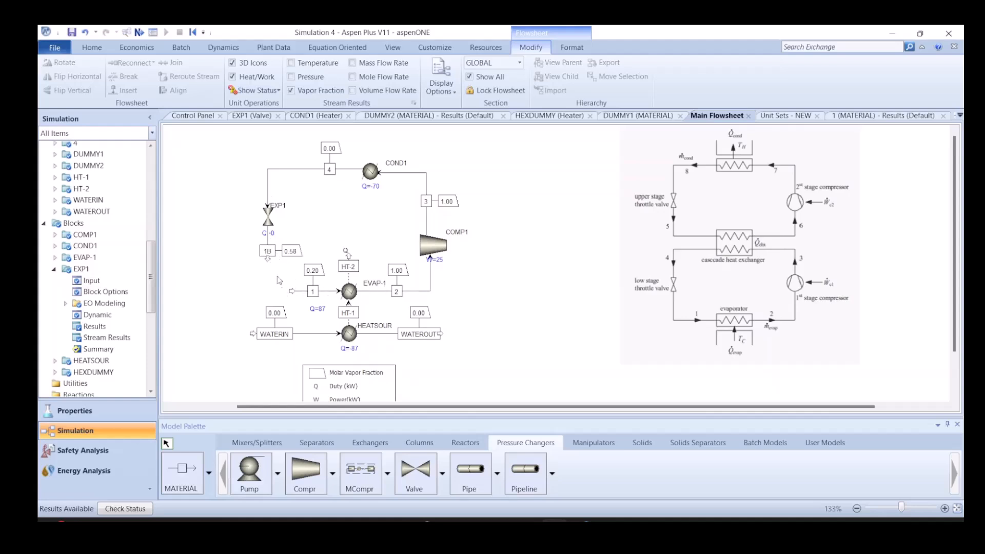
Delete stream 1B and reconnect the source of stream 1 to the outlet of valve EXP1, closing the loop
click(267, 261)
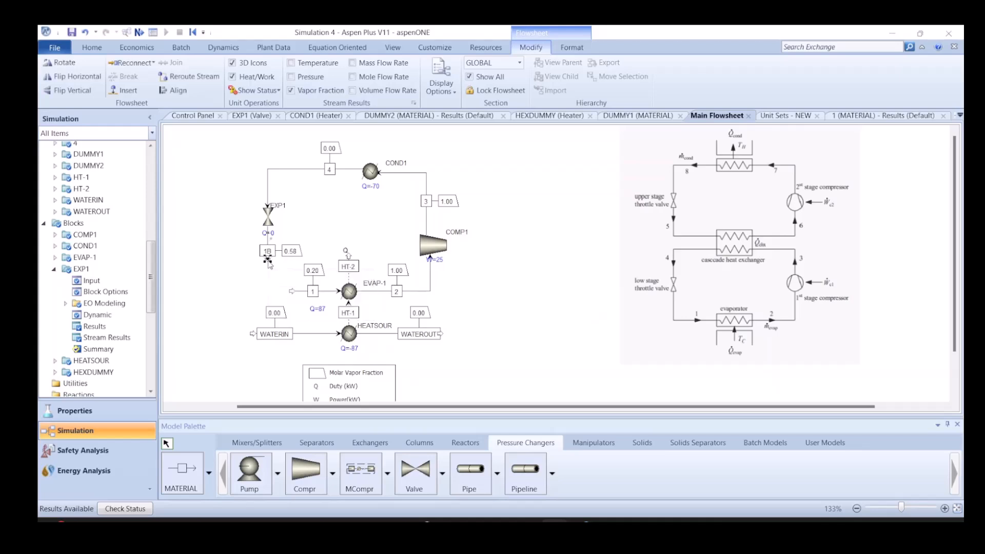
key(Delete)
click(529, 293)
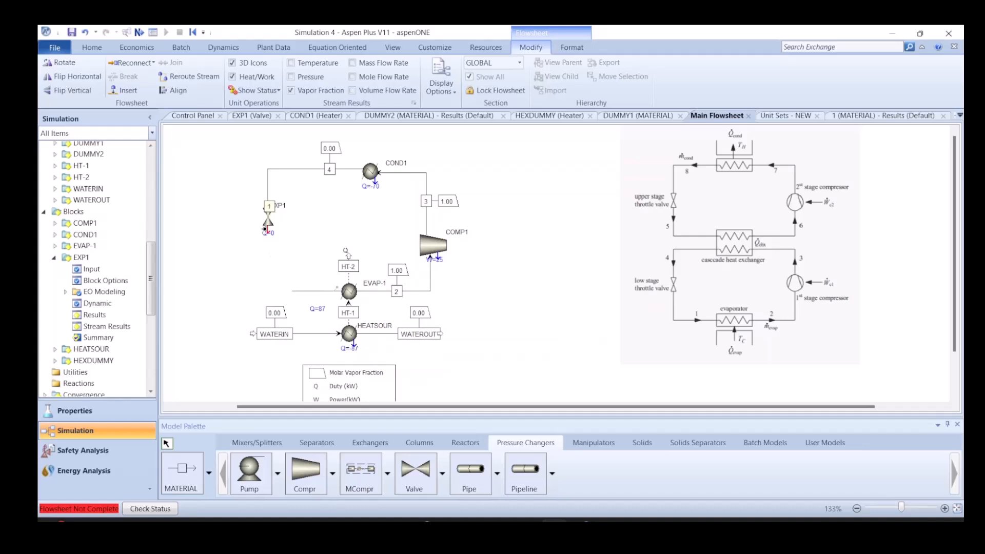
click(267, 229)
Specify stream 1 as a tear stream in the convergence settings and return to the main flowsheet
scroll(78, 285, down, 3)
scroll(78, 286, down, 5)
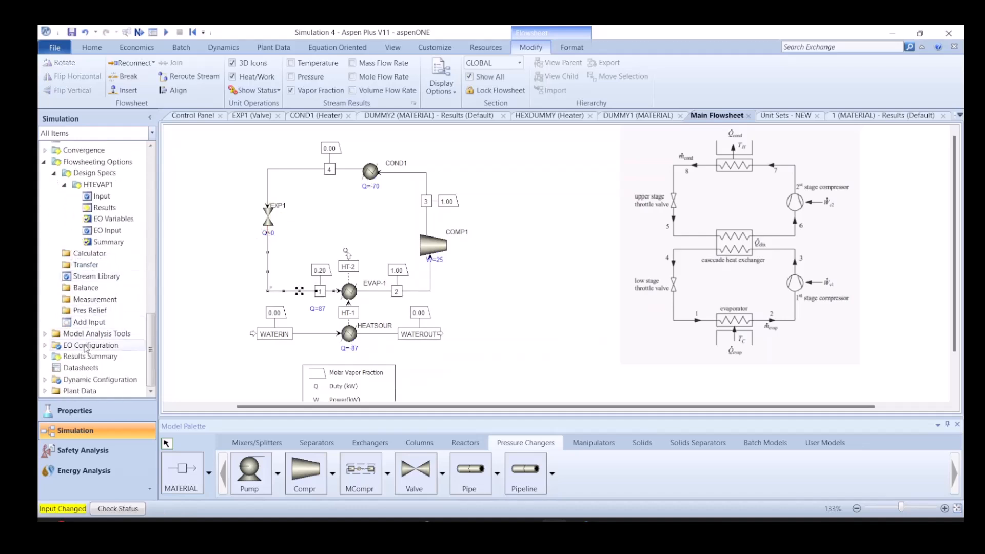
click(45, 334)
click(44, 317)
click(44, 151)
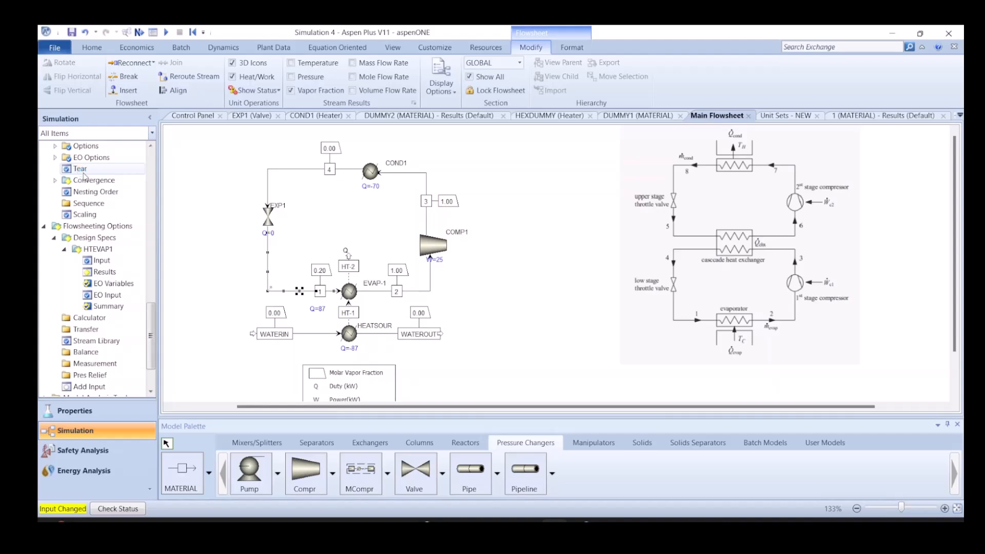
click(81, 169)
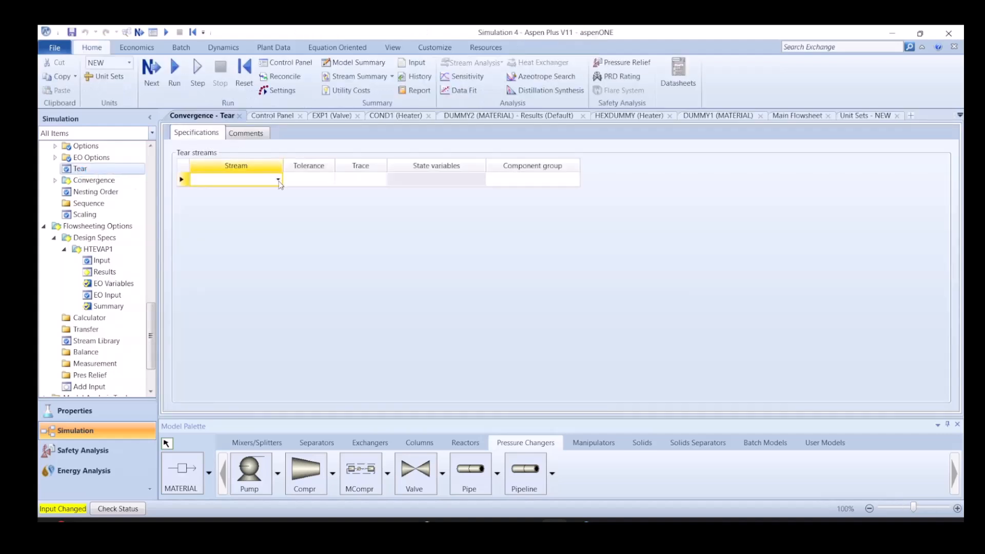
click(278, 180)
click(248, 194)
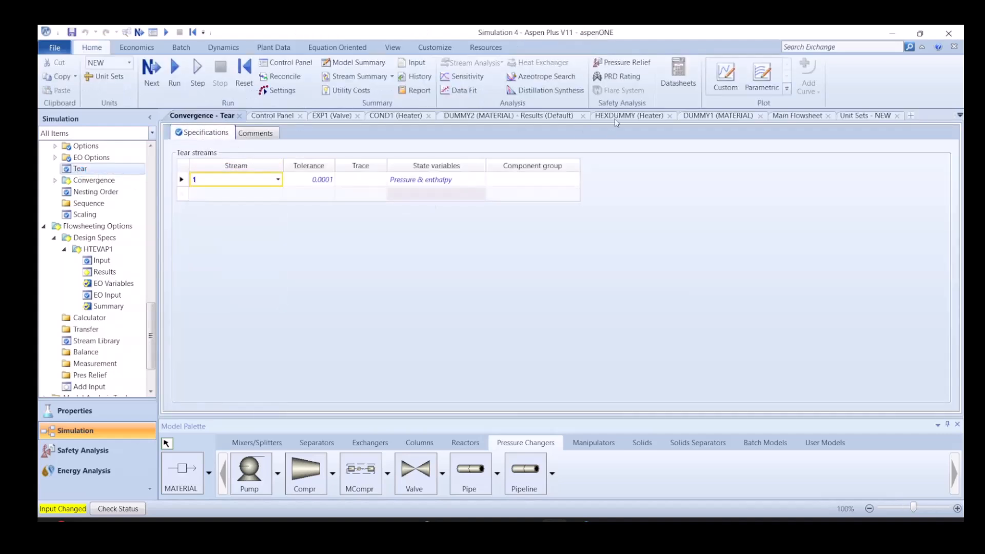
click(797, 116)
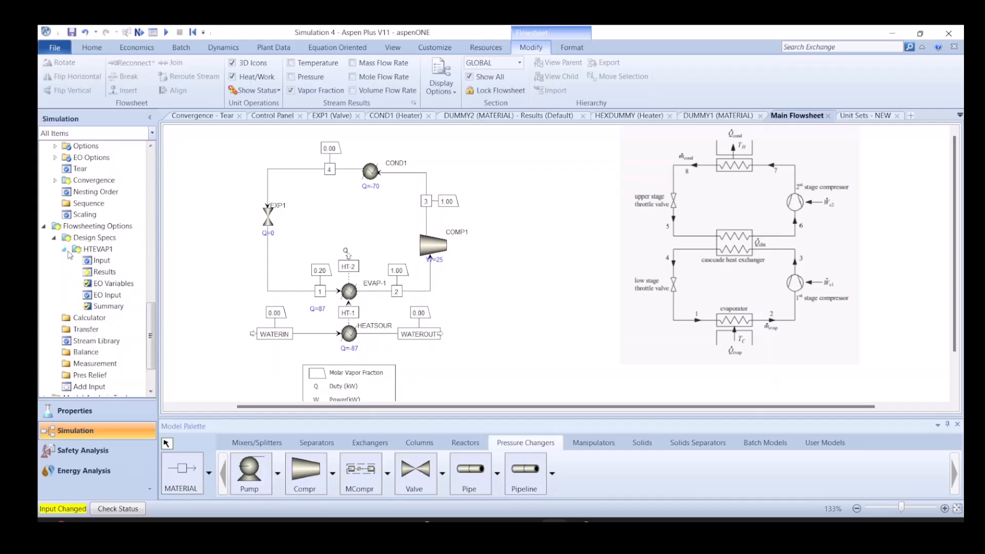
Run the simulation with the closed first-stage loop and return to the main flowsheet
click(55, 239)
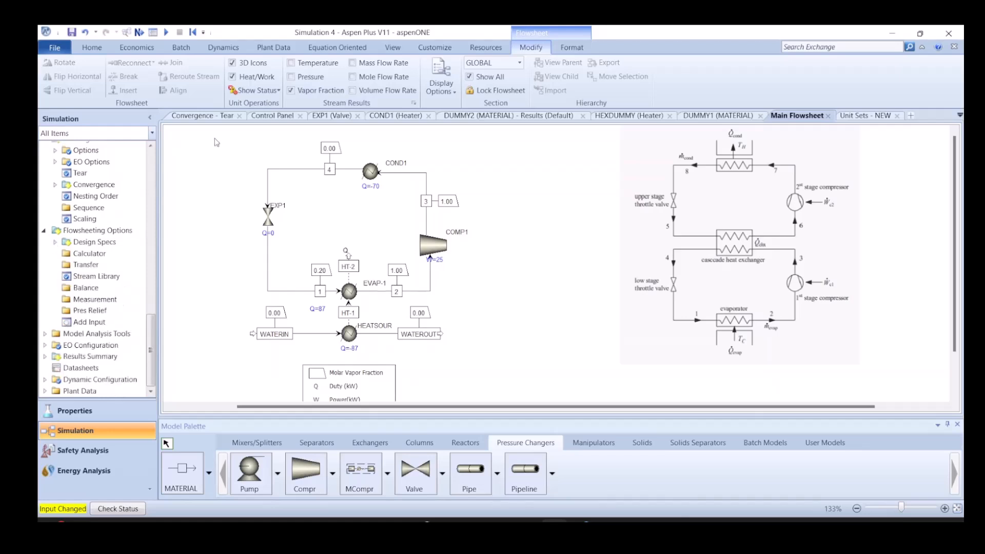
click(139, 32)
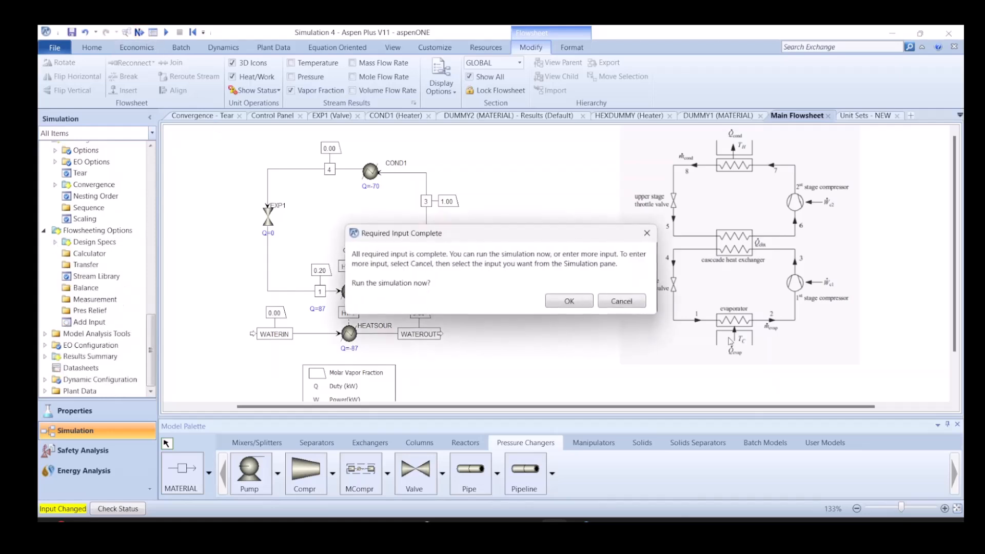
click(588, 304)
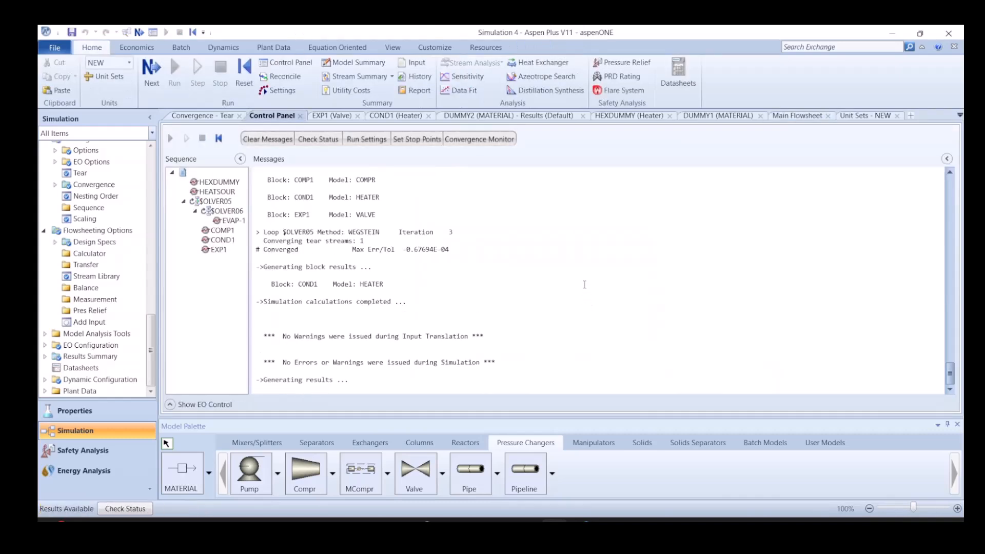
click(797, 117)
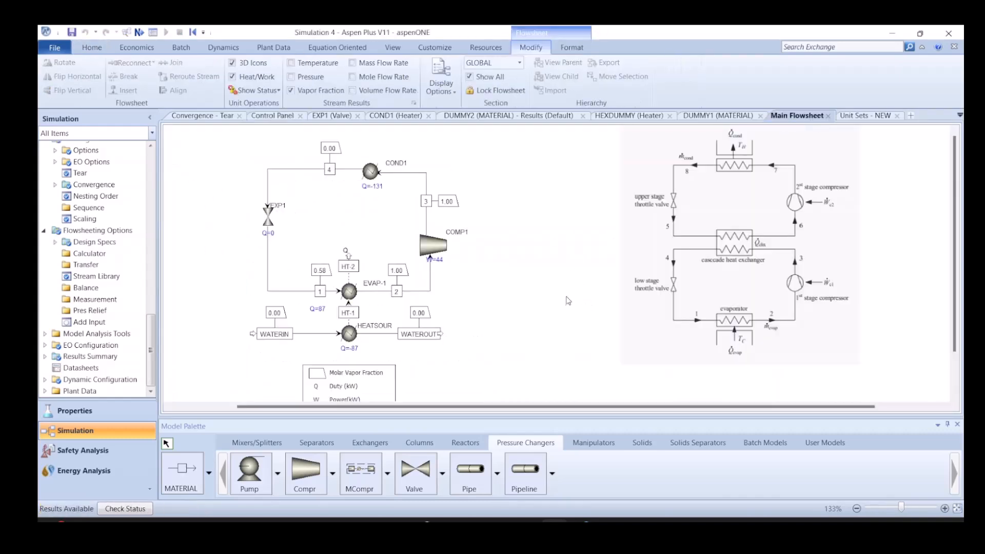
Show pressure and temperature on the flowsheet streams again and review the input specifications of stream 1
click(295, 77)
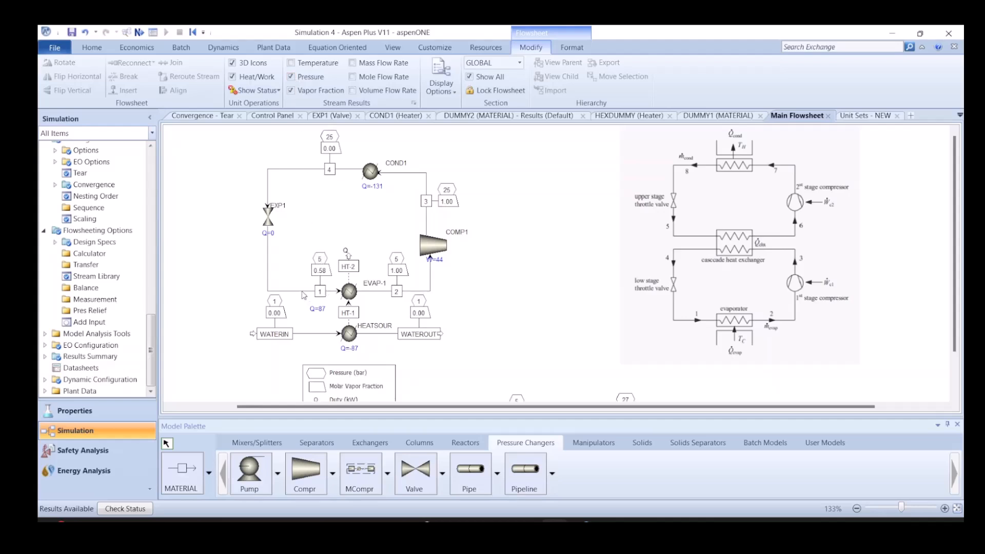
click(291, 63)
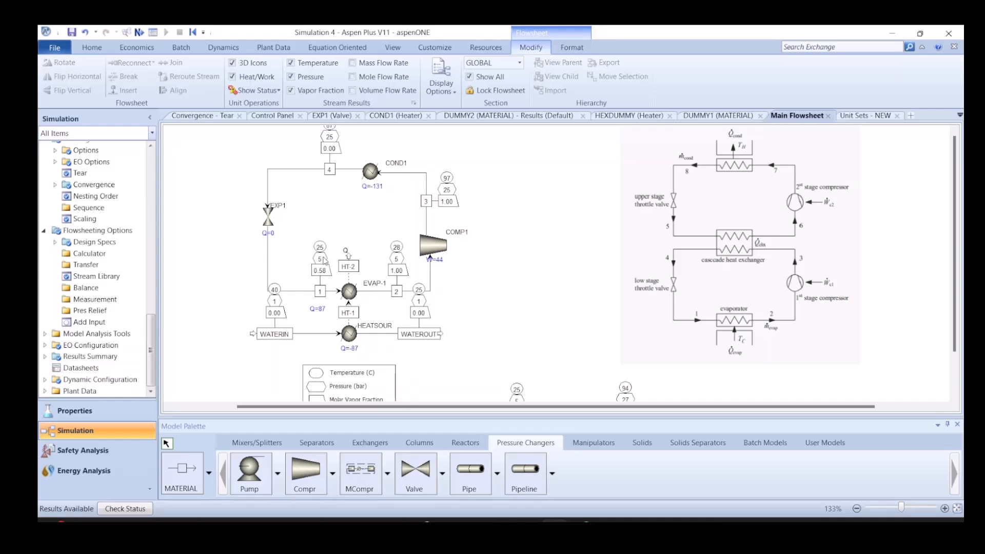
double_click(293, 297)
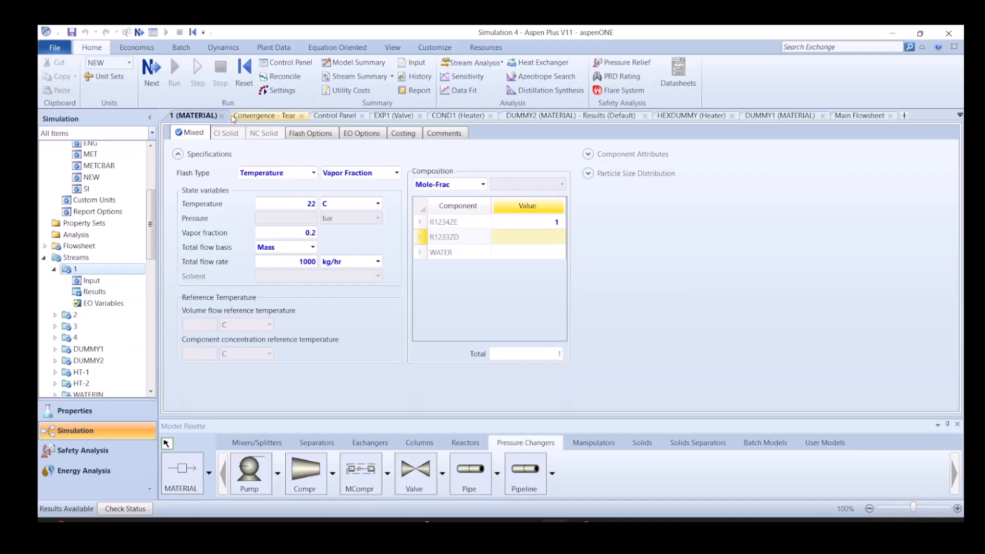
click(856, 116)
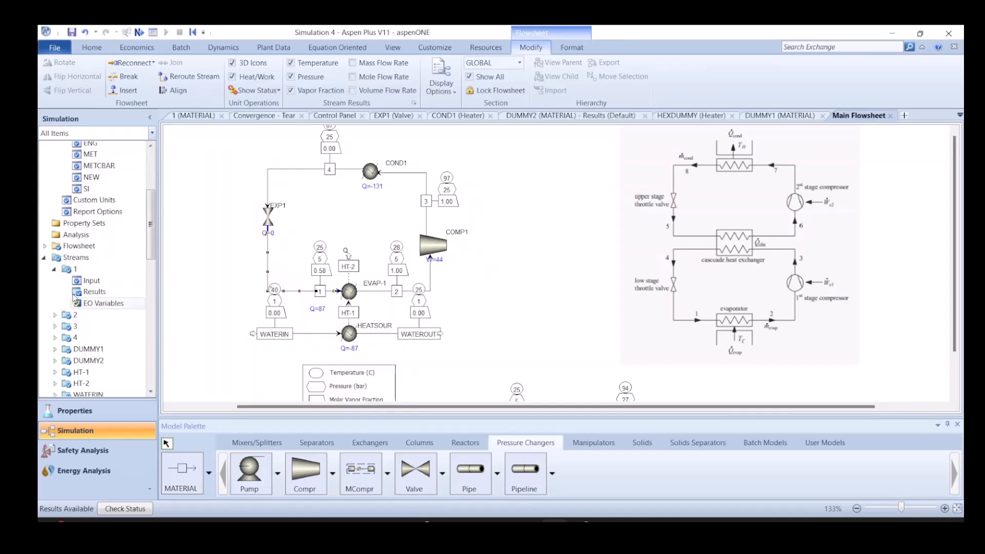
Create a new design spec with the ID PRESS1
click(44, 258)
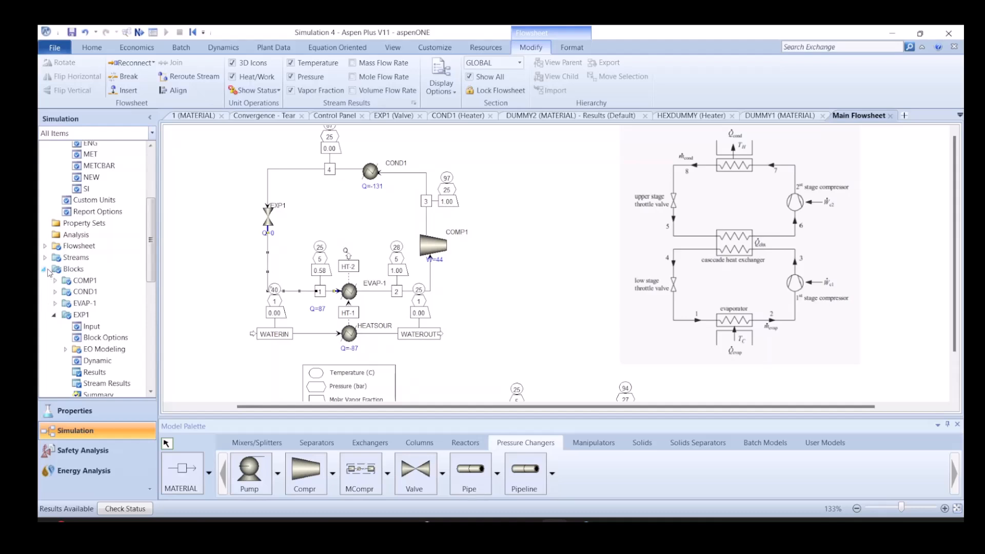
click(44, 269)
click(43, 315)
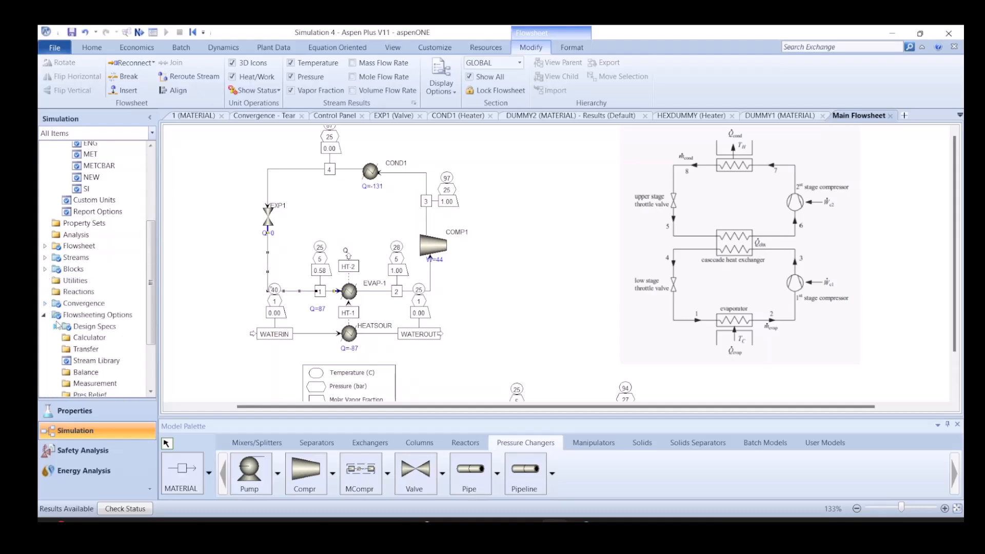
click(55, 326)
click(86, 328)
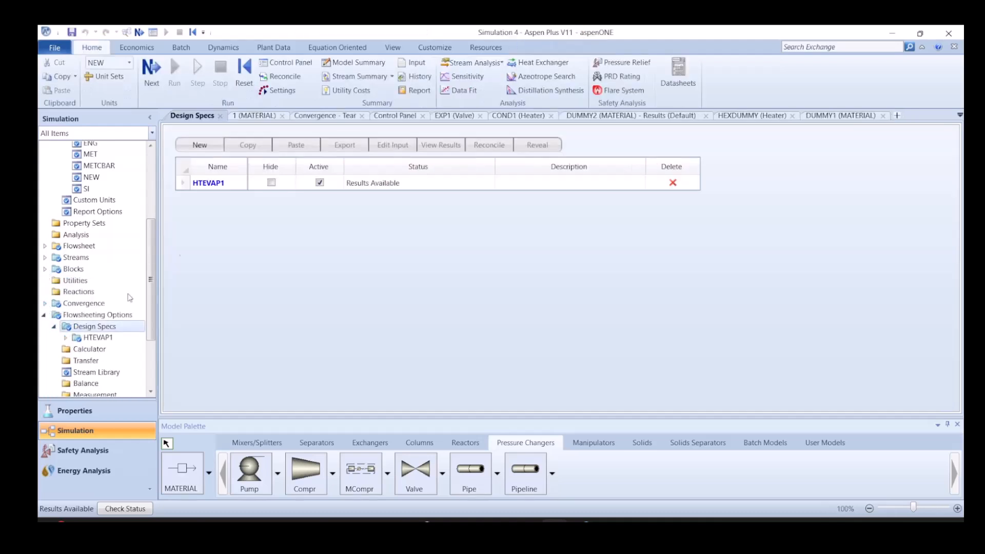
click(200, 145)
text(PRESS1)
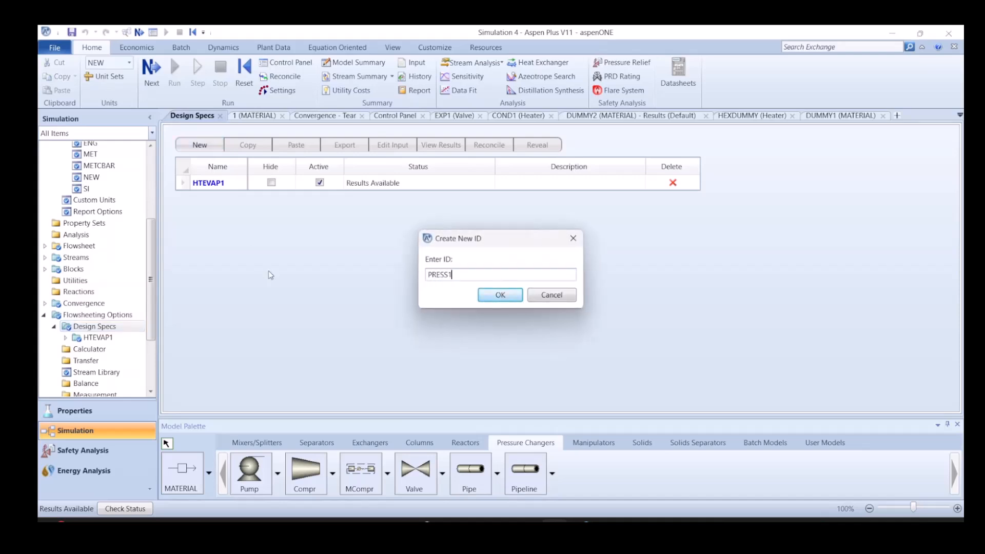
key(Return)
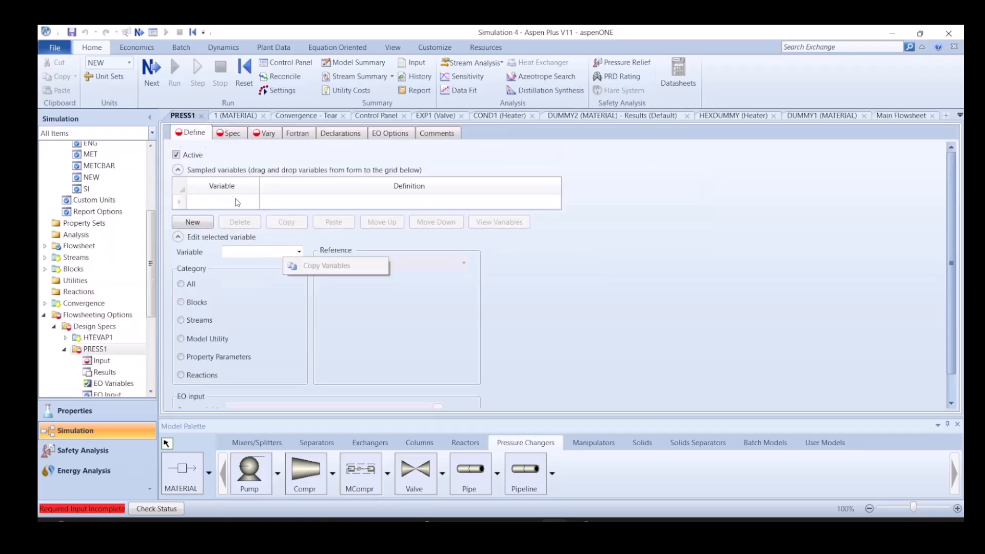
Add the sampled variables TSOURCE and TFLUID to design spec PRESS1
click(245, 207)
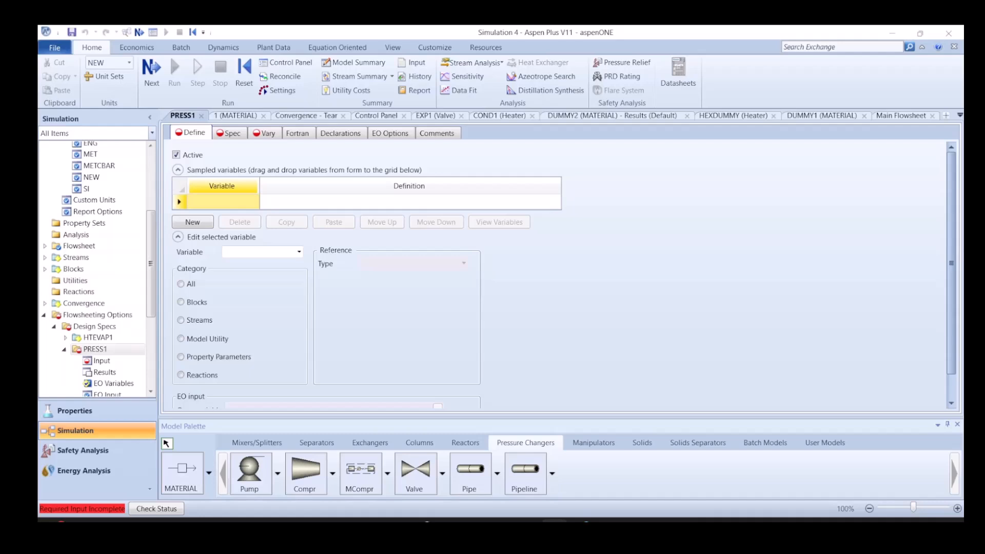
click(215, 204)
text(TSOURCE)
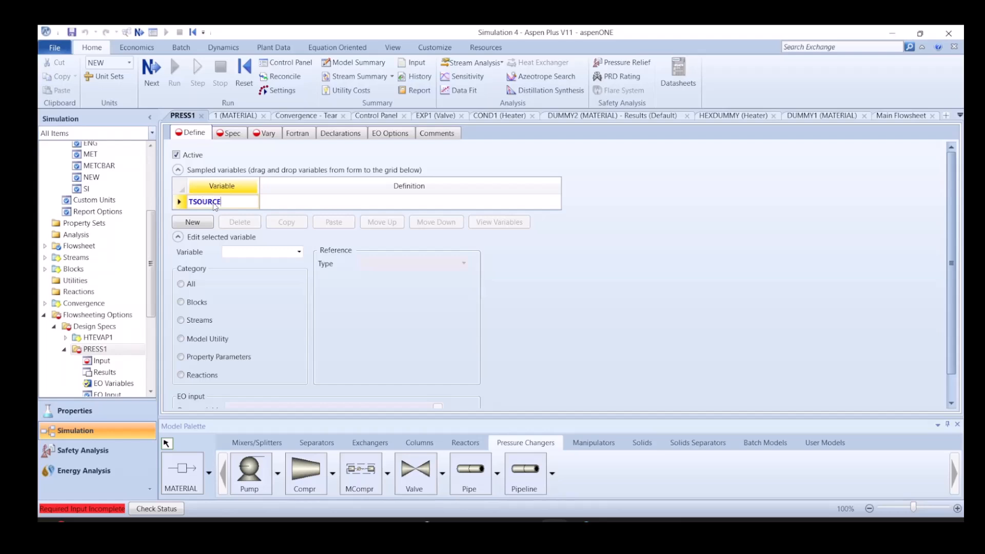
key(Return)
text(T)
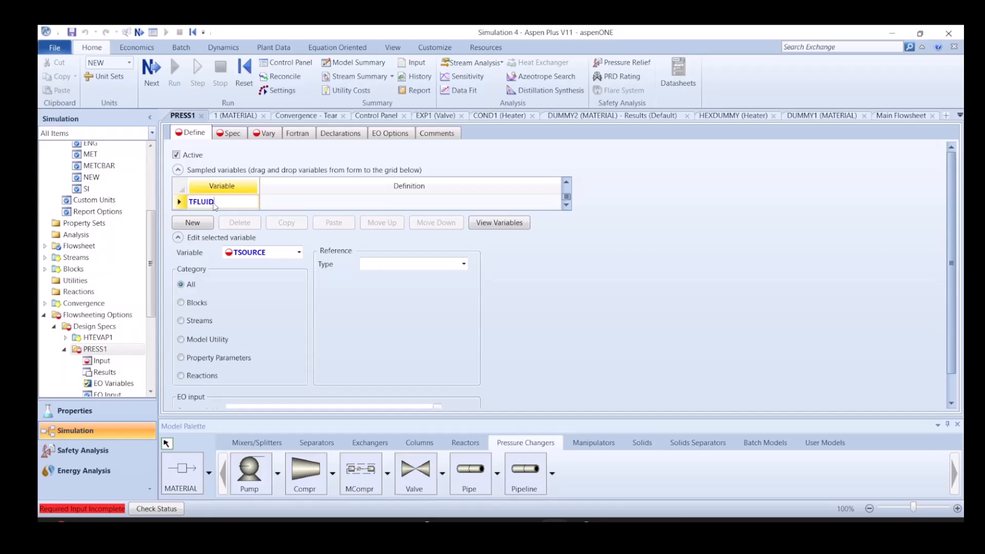
text(FLUID)
key(Return)
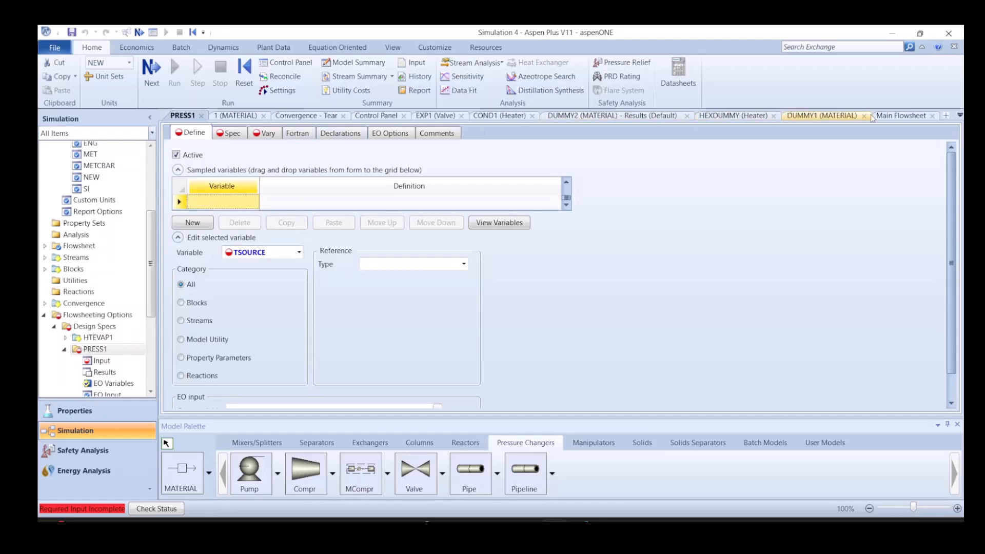
Define the sampled variable TSOURCE as the Stream-Var TEMP of stream WATEROUT, substream MIXED
click(864, 116)
click(830, 117)
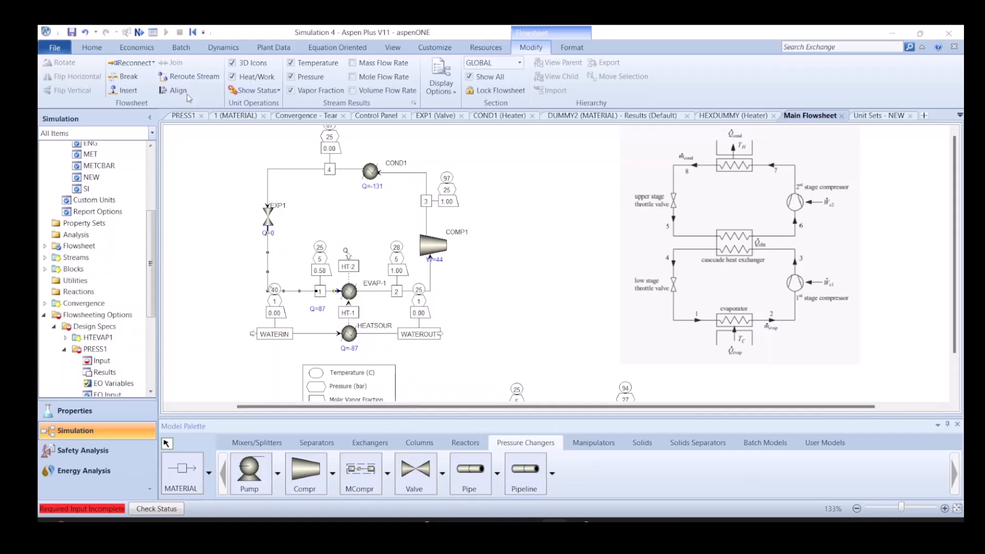
click(183, 115)
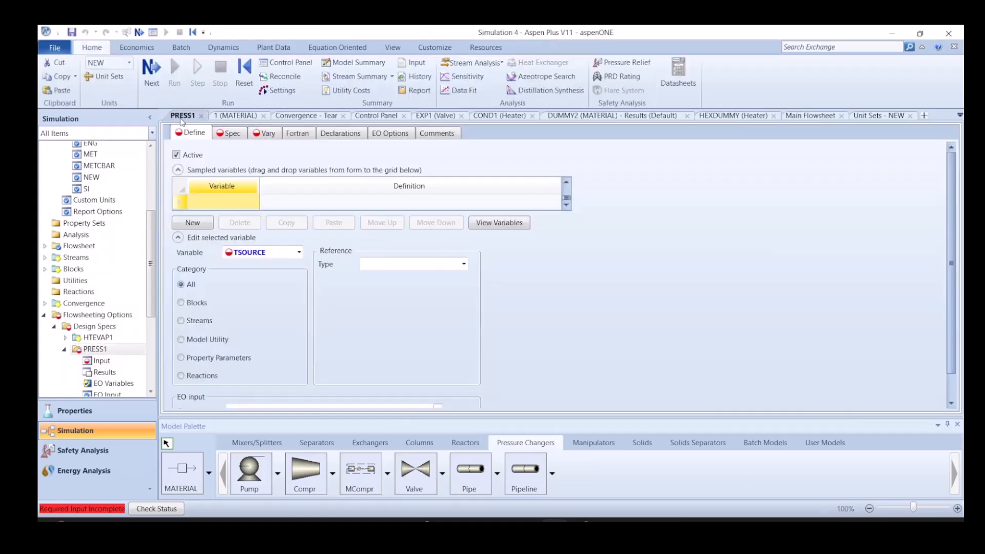
click(403, 264)
scroll(391, 436, down, 8)
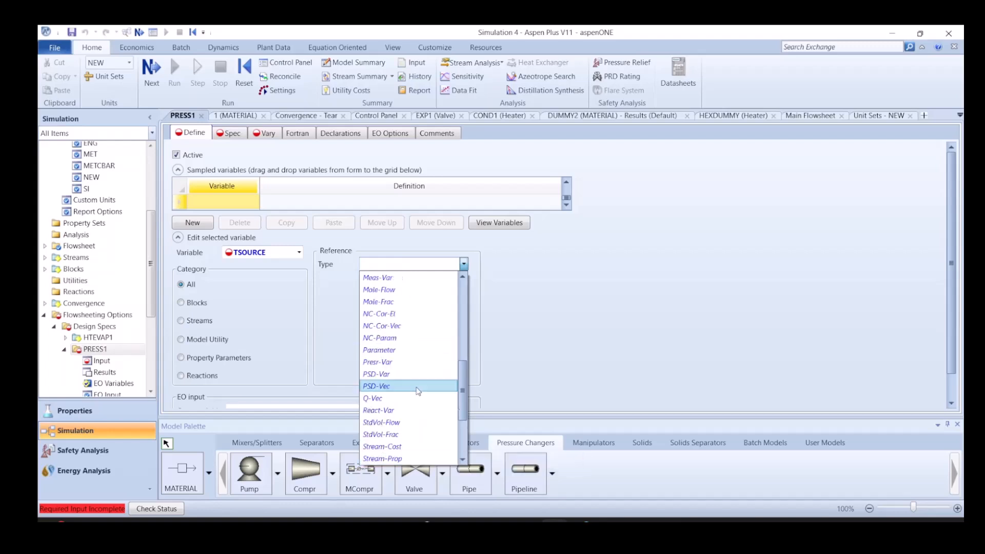
click(390, 434)
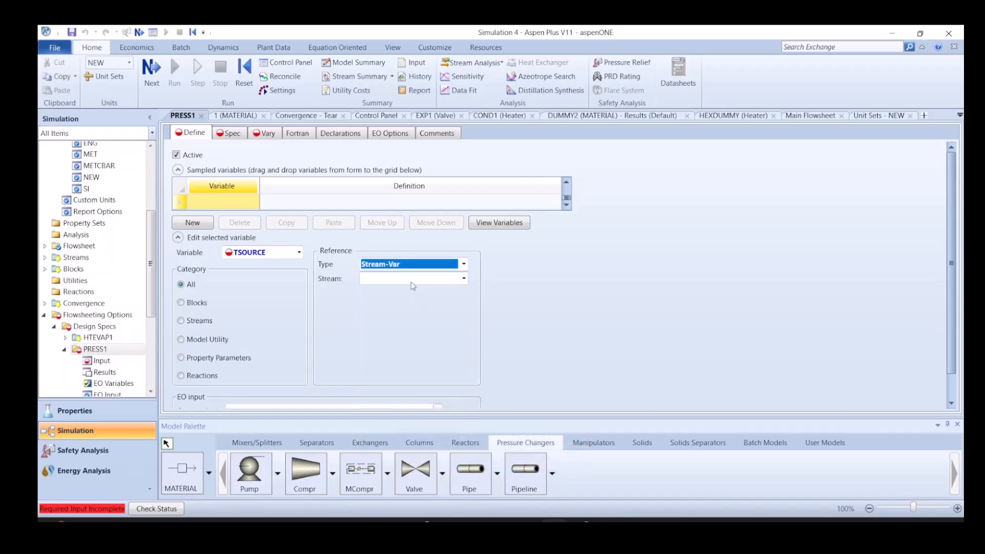
click(405, 279)
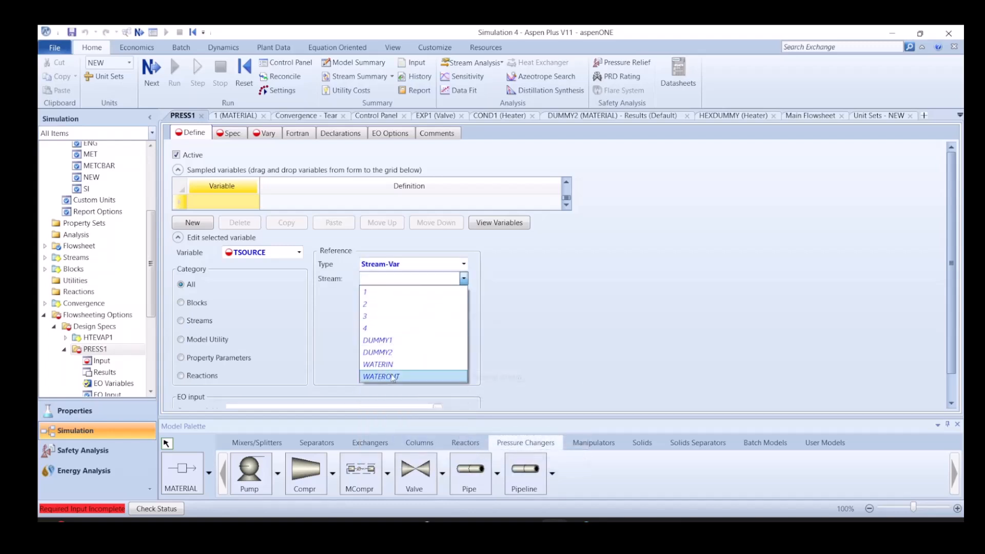
click(391, 376)
click(390, 308)
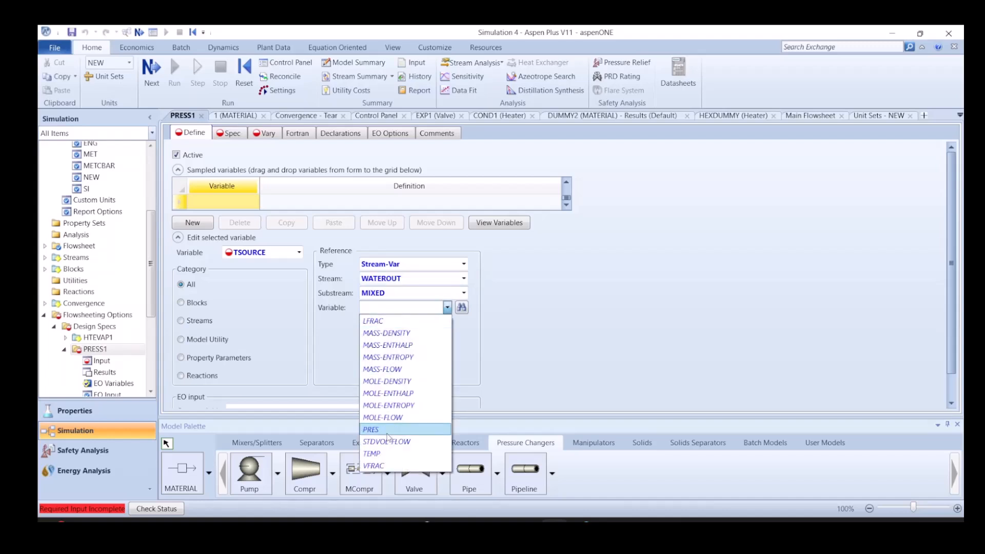
click(382, 452)
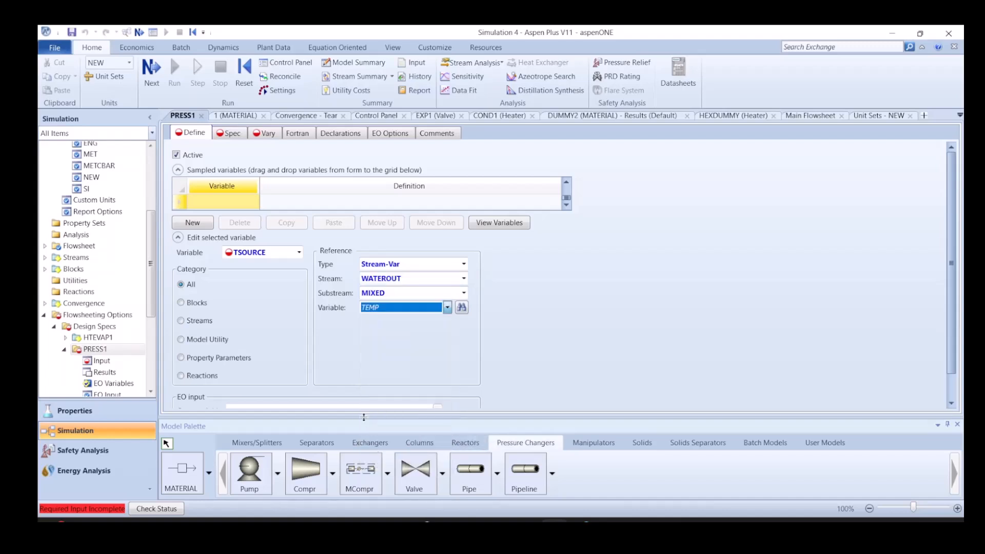
Define the sampled variable TFLUID as the Stream-Var TEMP of stream 1, substream MIXED
click(298, 252)
click(279, 278)
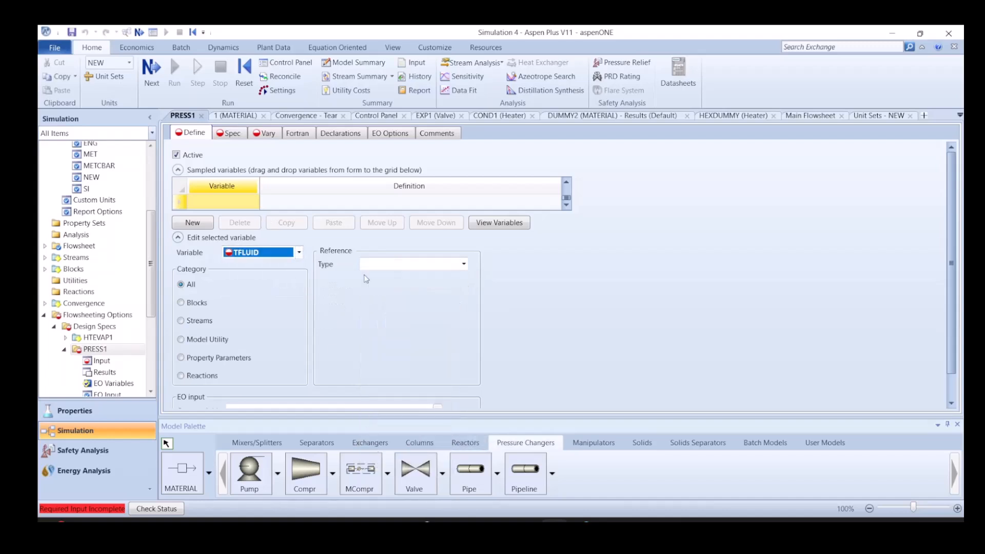
click(407, 266)
click(408, 265)
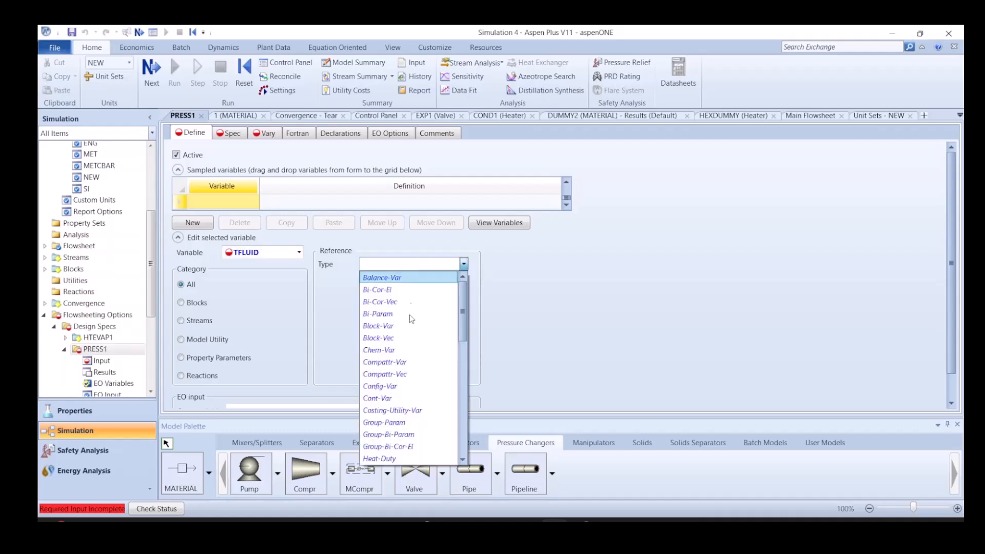
scroll(415, 374, down, 2)
scroll(416, 374, down, 2)
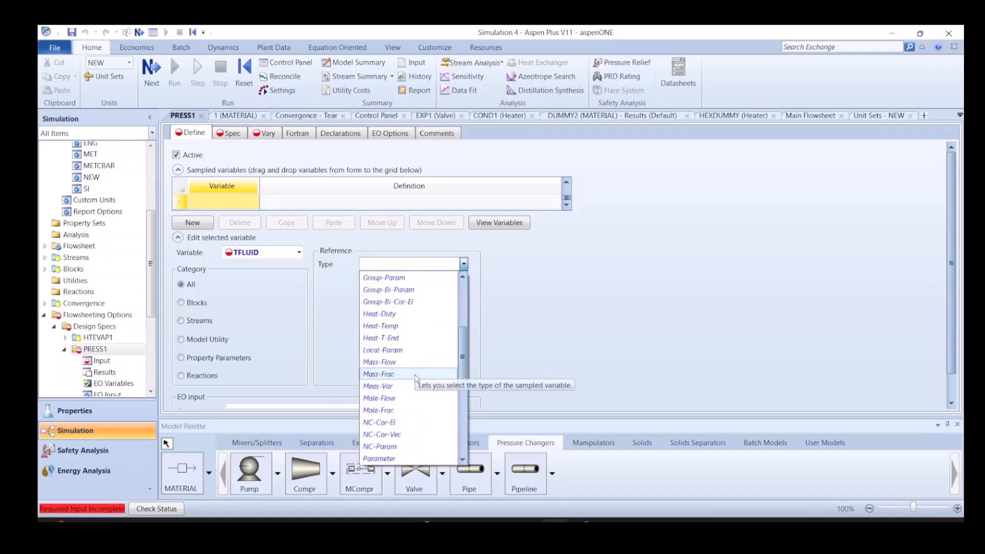
scroll(415, 389, down, 3)
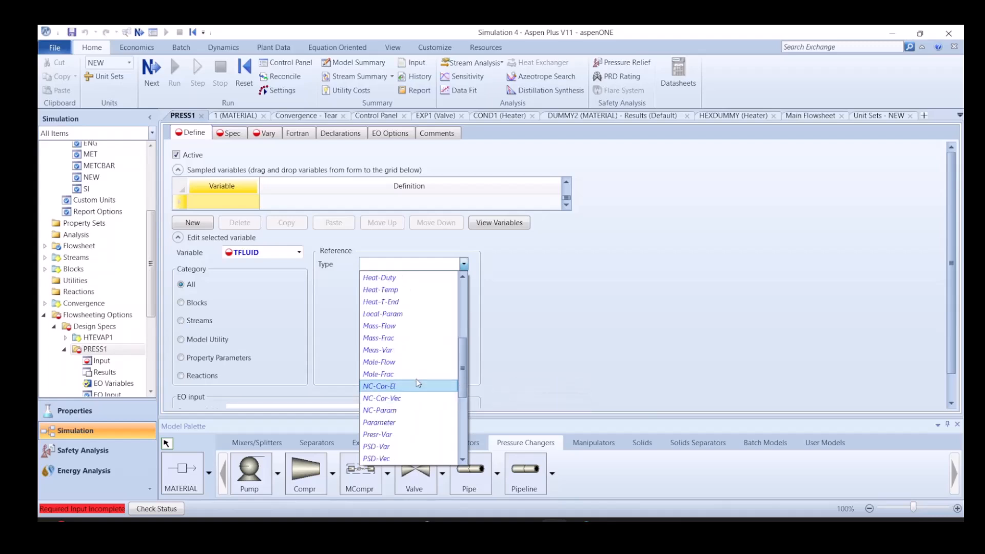
scroll(419, 390, down, 1)
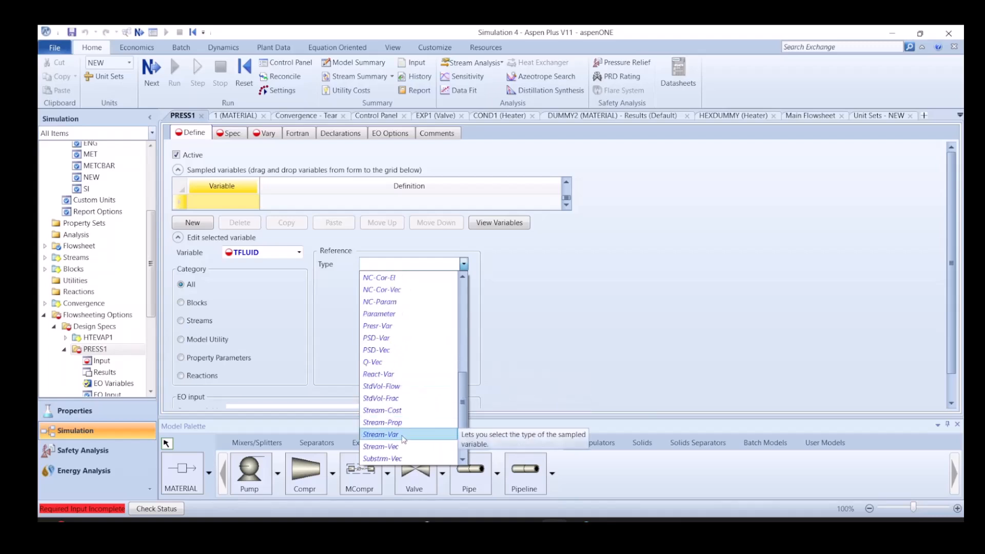
click(404, 435)
click(381, 281)
click(378, 298)
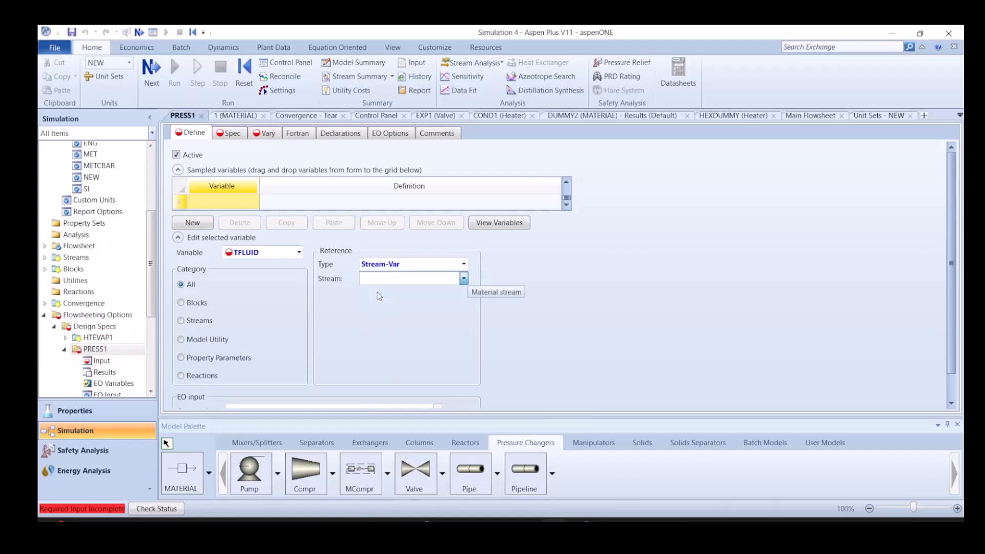
click(377, 310)
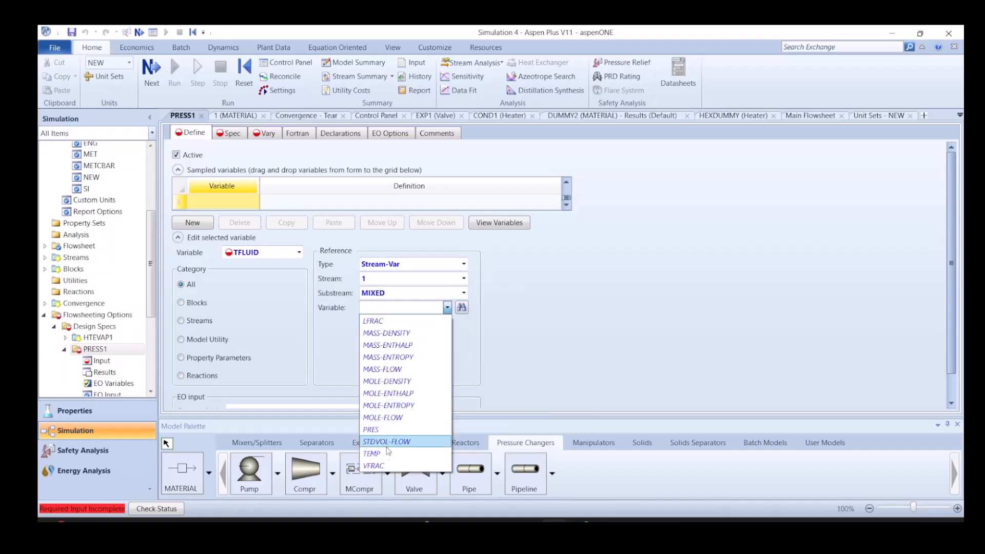
click(390, 454)
Set the PRESS1 design specification to TFLUID with target TSOURCE-3 and tolerance 0.001
click(240, 134)
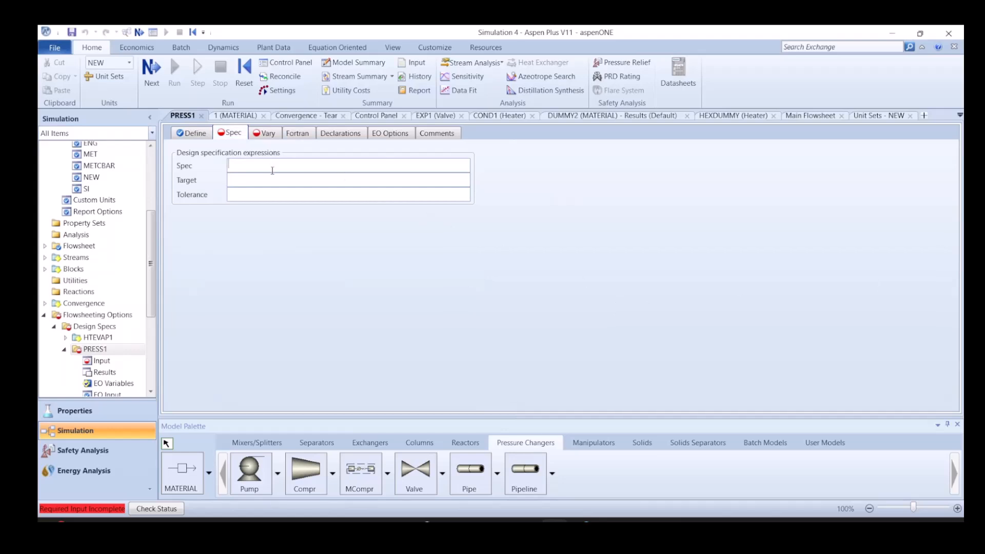
text(TFLUID)
key(Return)
text(TSOURCE-3)
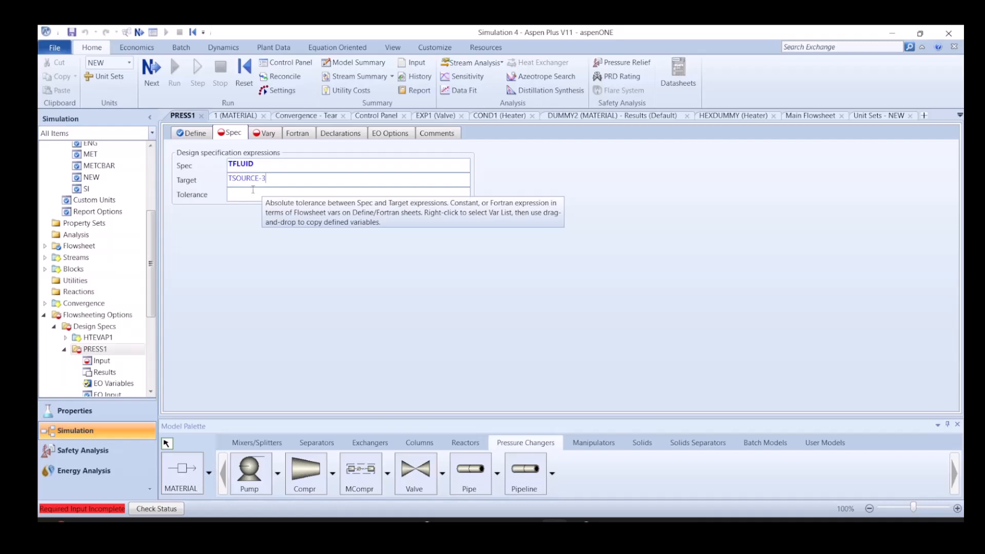
click(255, 194)
text(0.001)
key(Return)
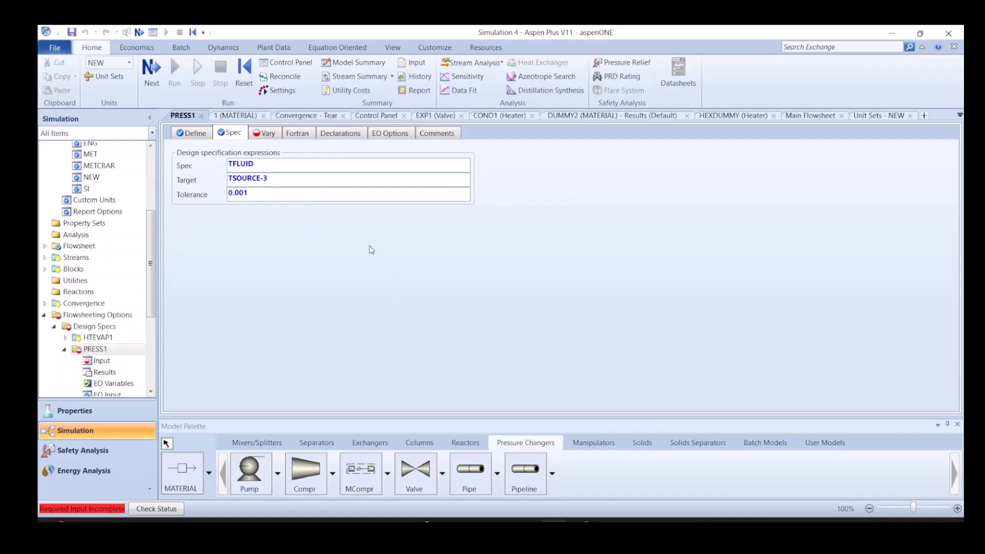
Set the manipulated variable of PRESS1 to the Block-Var P-OUT of valve EXP1, limited between 0.001 and 40 bar
click(264, 135)
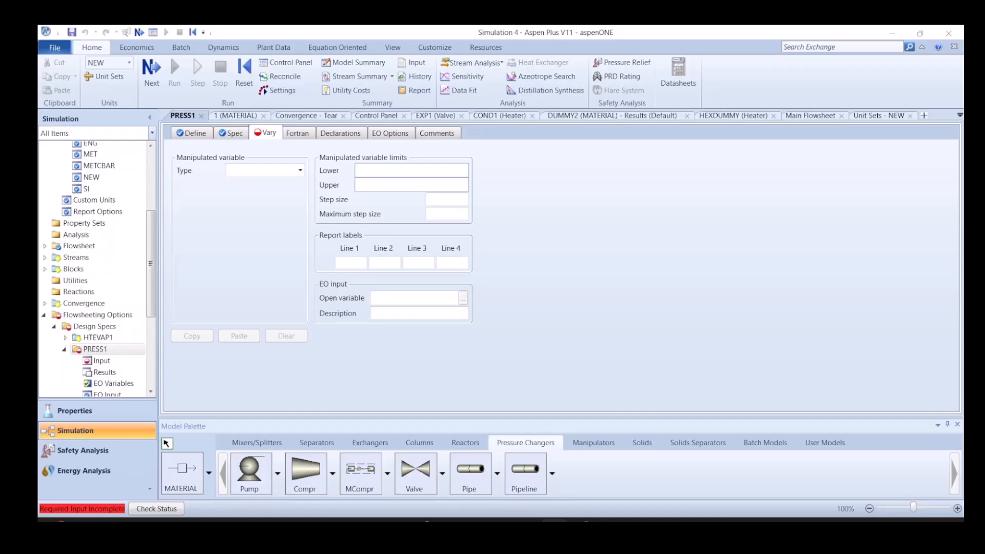
click(792, 117)
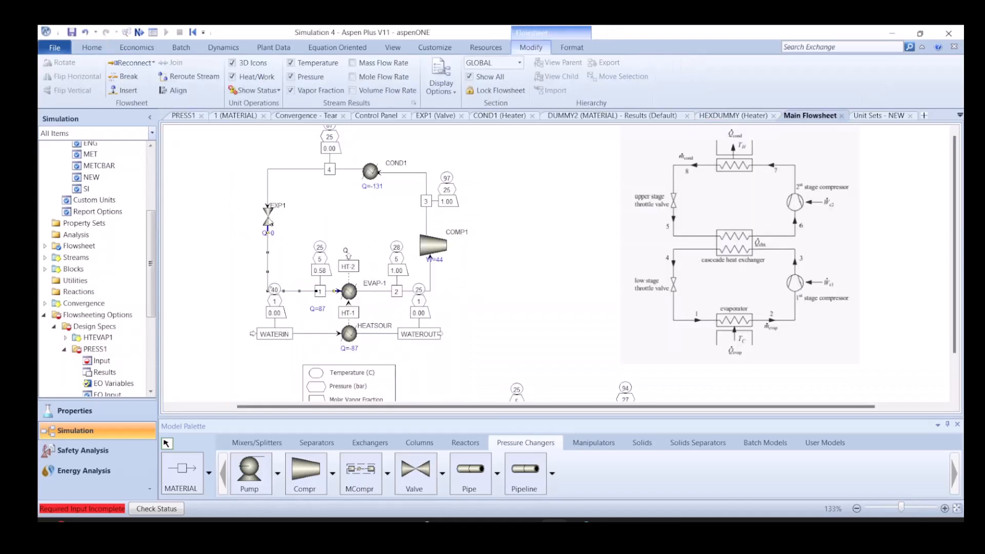
click(182, 116)
click(300, 170)
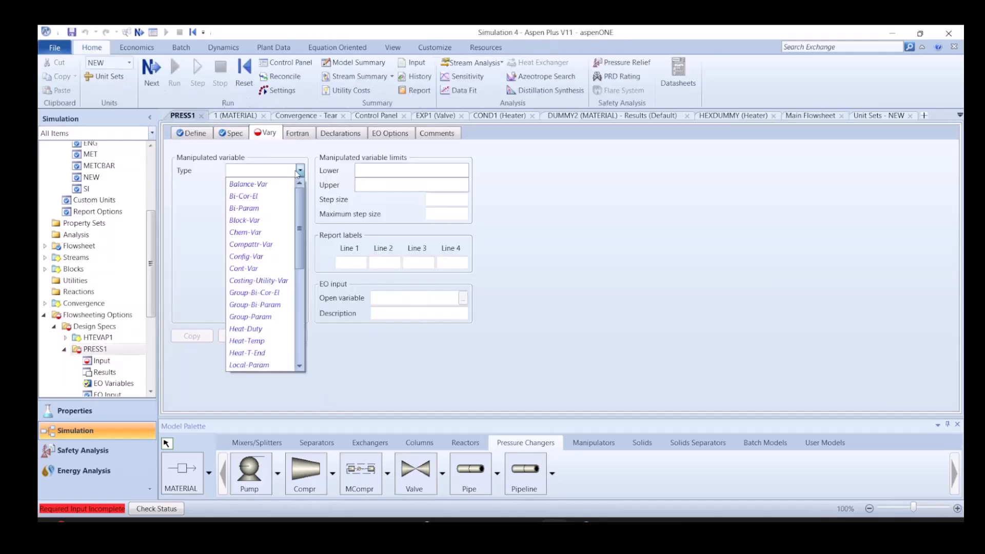
scroll(278, 284, down, 1)
scroll(269, 231, up, 1)
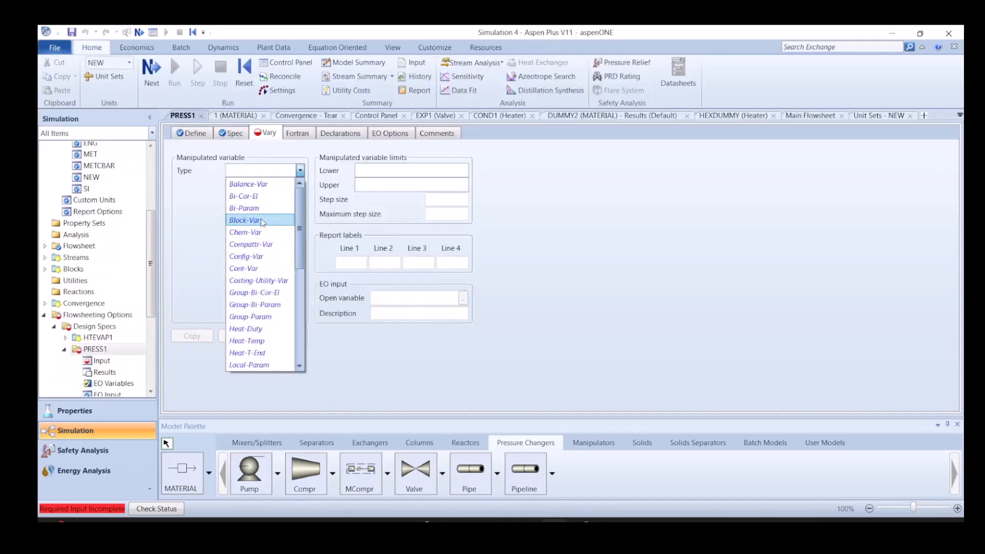
click(253, 222)
click(264, 184)
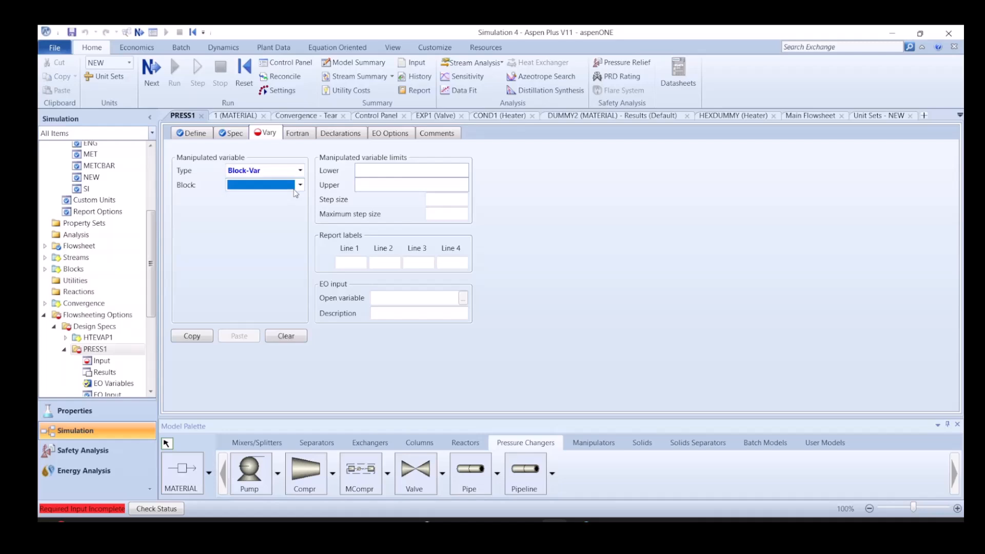
click(256, 234)
click(285, 200)
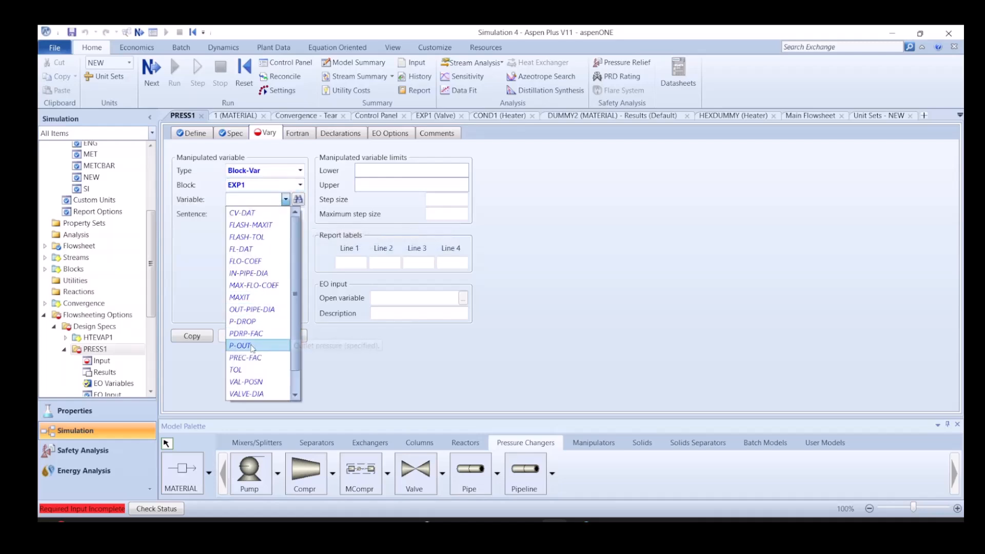
click(252, 346)
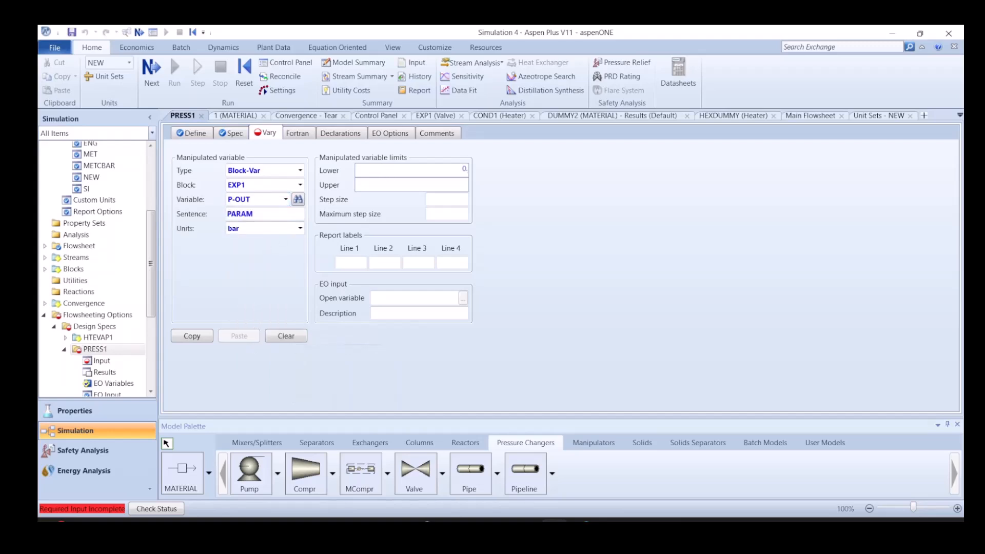
text(001)
click(639, 238)
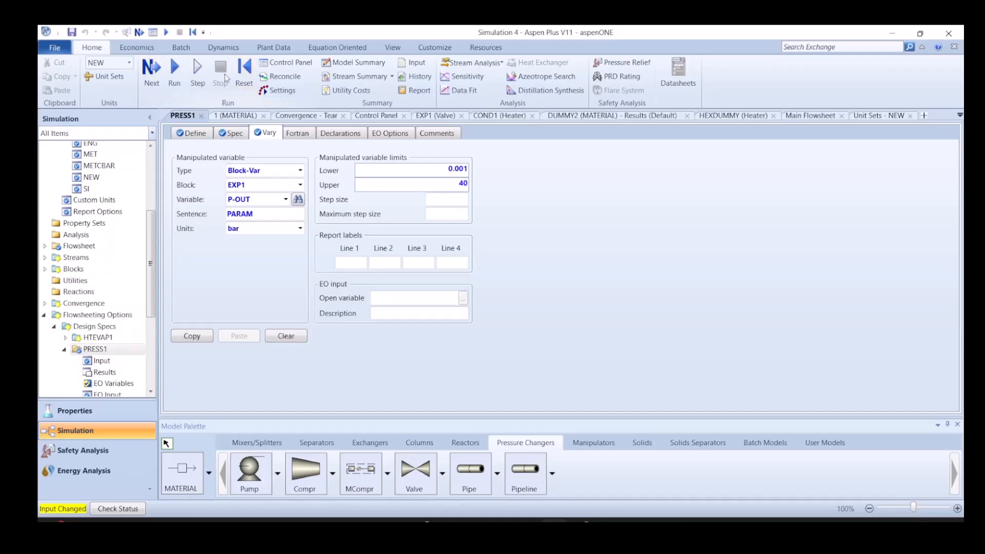
Run the simulation with design spec PRESS1 and return to the main flowsheet
click(157, 82)
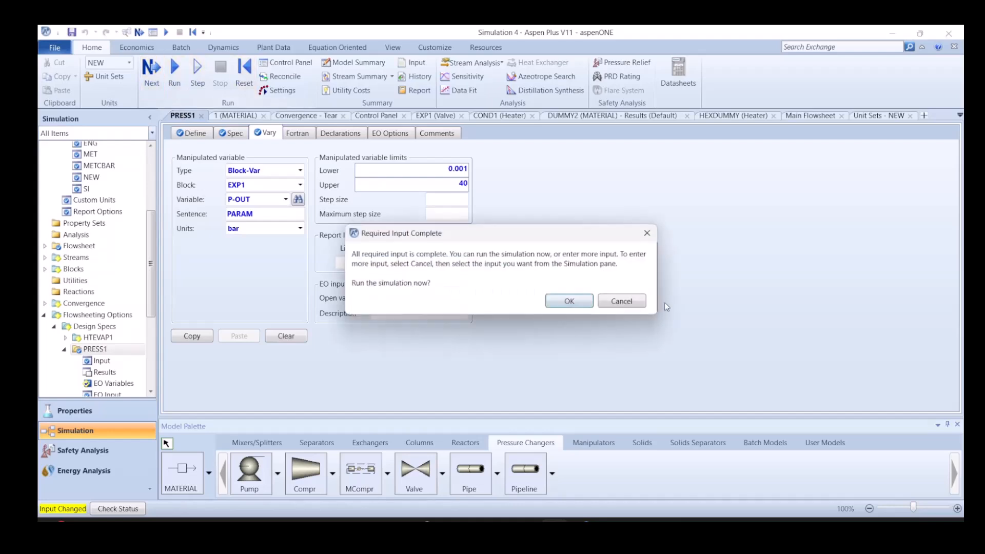
click(578, 301)
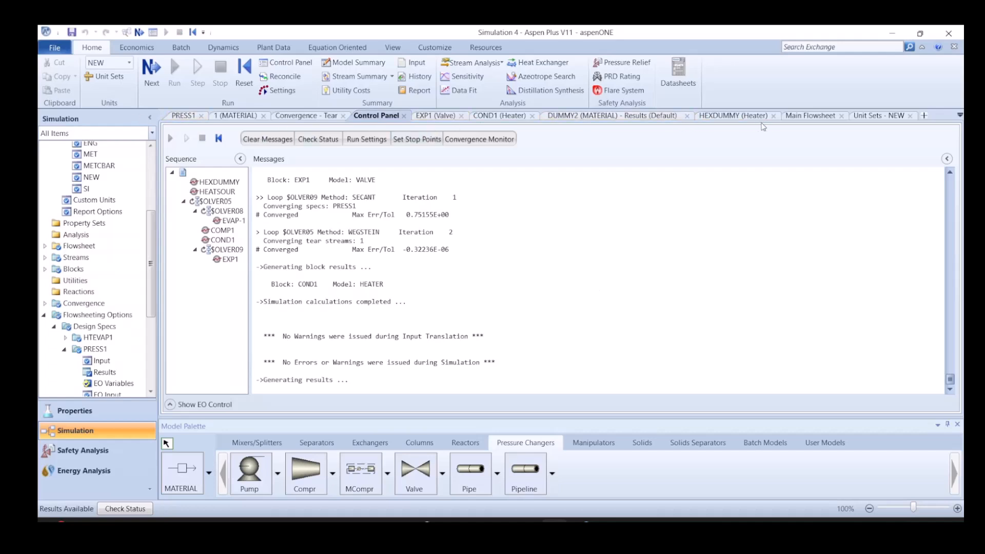
click(793, 122)
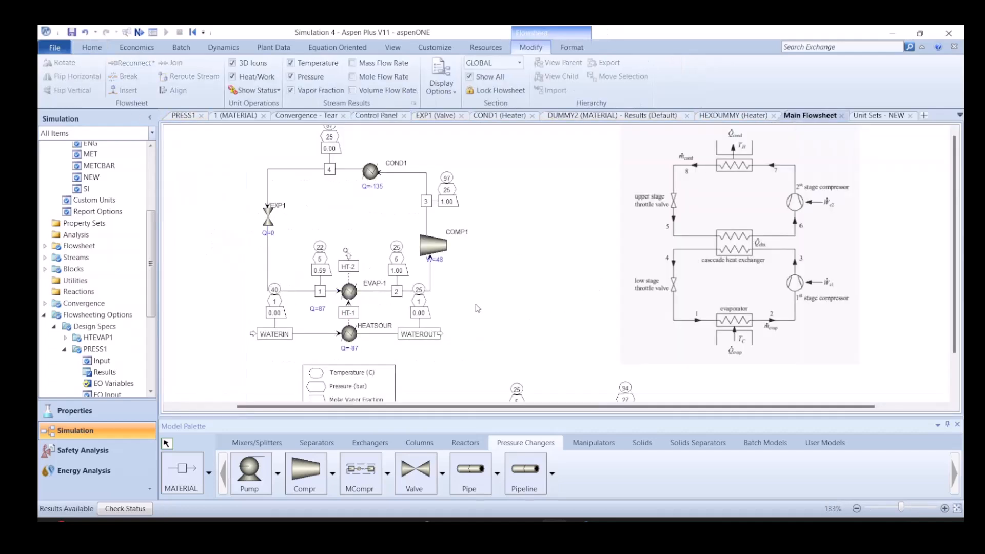
Examine the temperature and pressure in the results of stream 1
click(268, 260)
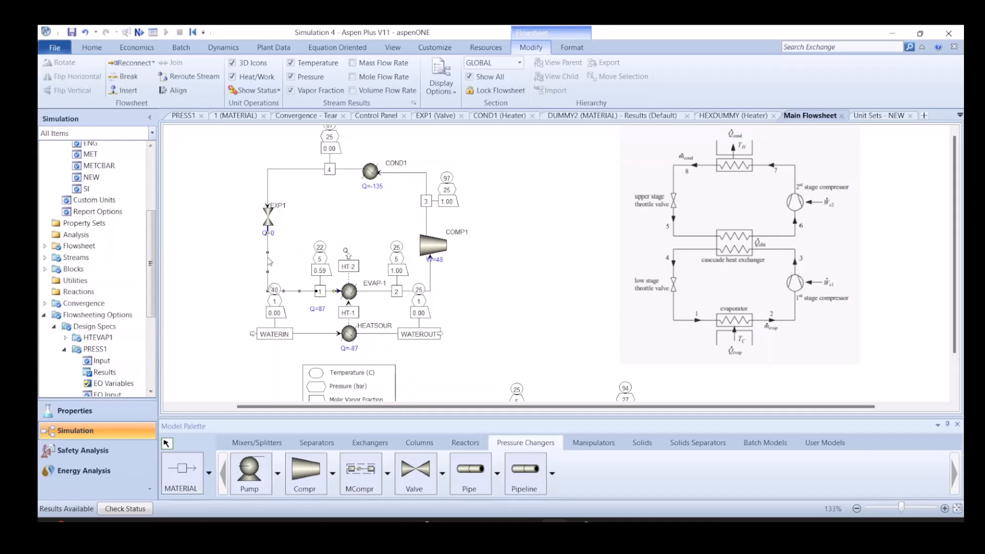
double_click(269, 261)
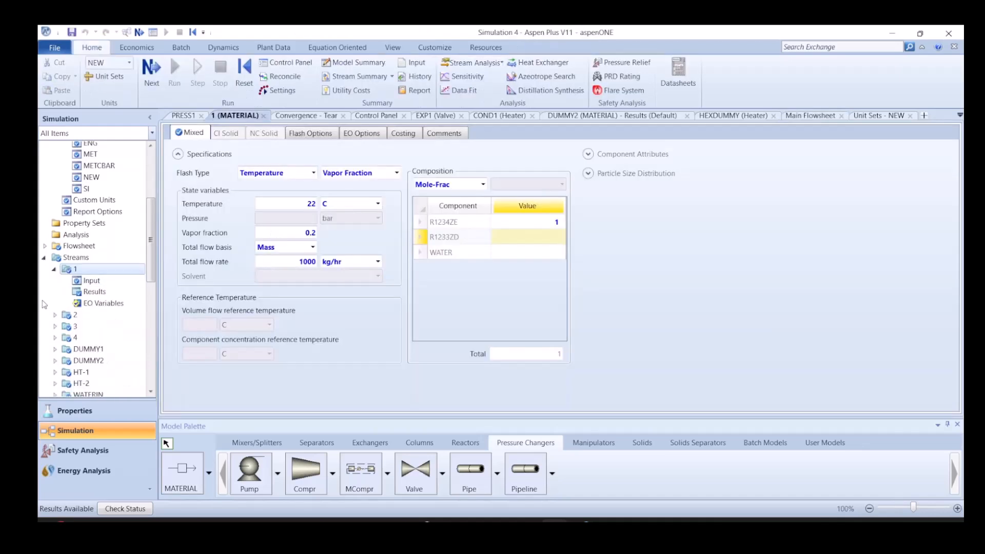
click(95, 292)
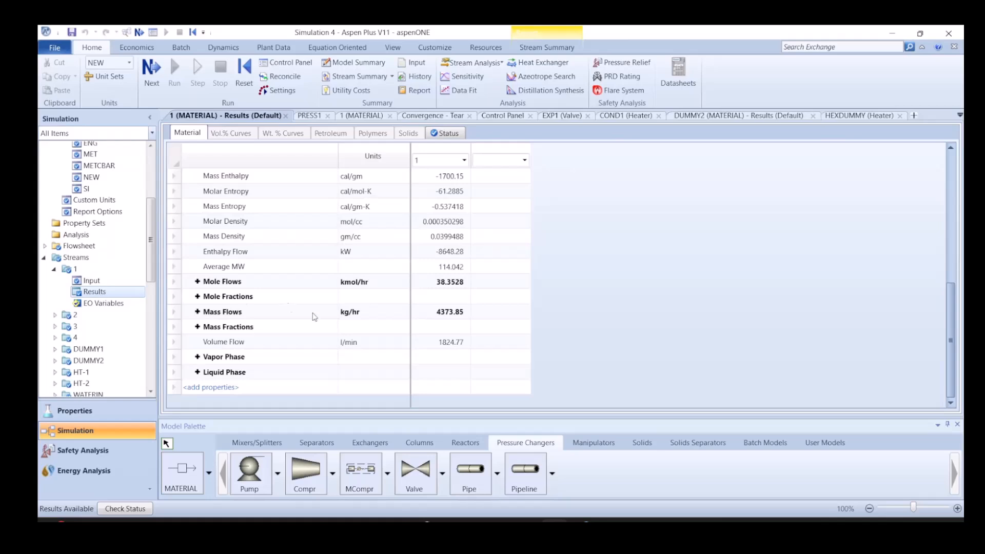
scroll(299, 261, up, 6)
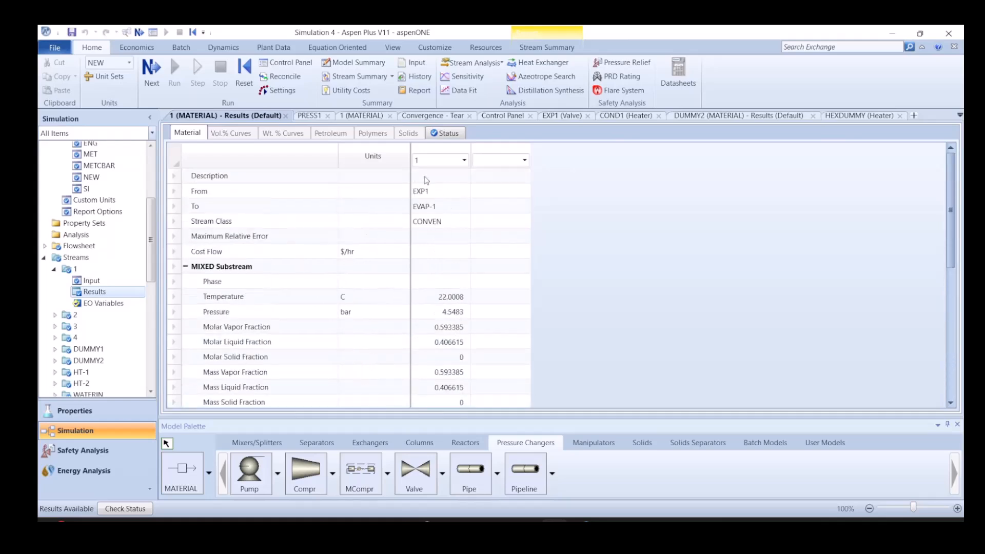
Close the open Control Panel, EXP1, COND1 and DUMMY2 results forms
middle_click(502, 117)
middle_click(502, 117)
middle_click(502, 117)
middle_click(502, 117)
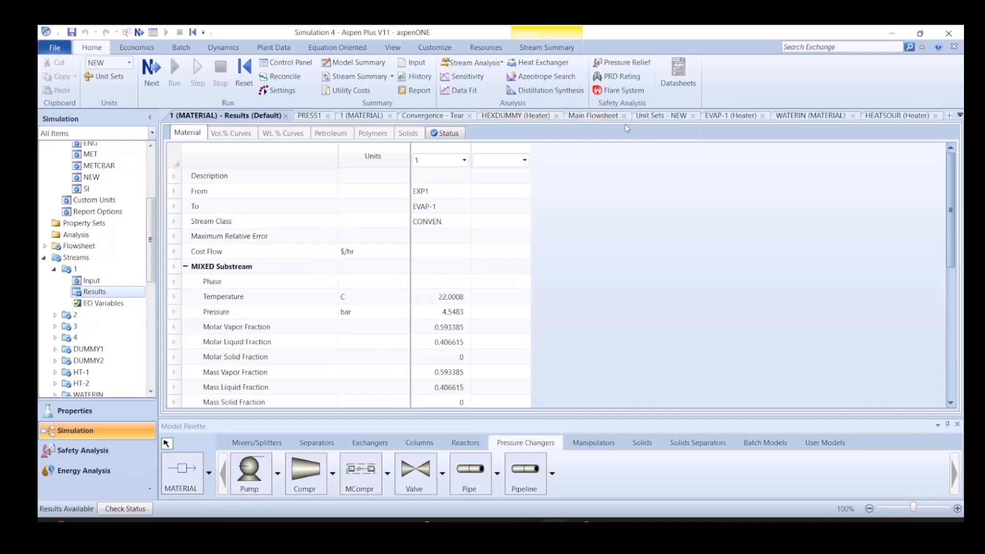
Set the temperature of the HEATSOUR heater to 20 °C and return to the main flowsheet
click(593, 116)
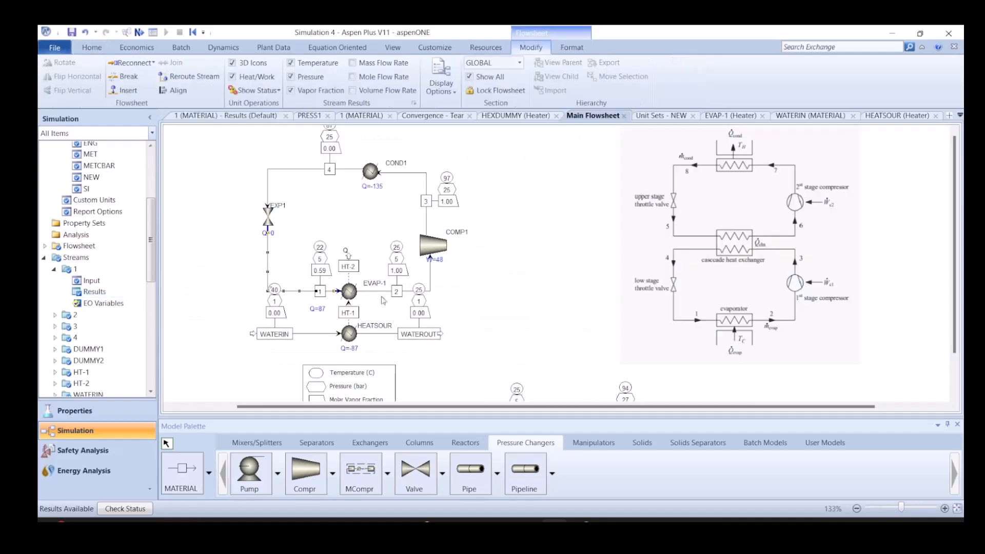
double_click(350, 334)
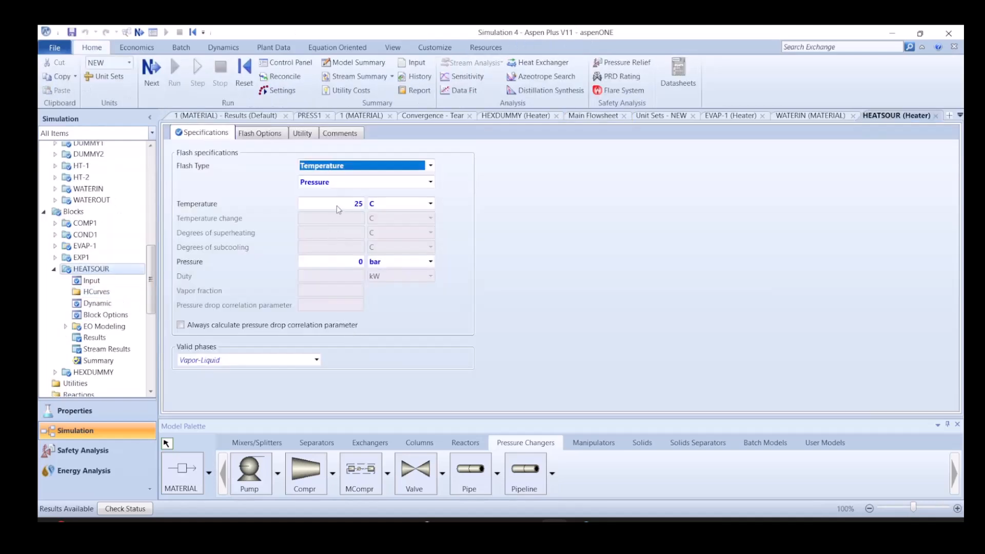
click(338, 208)
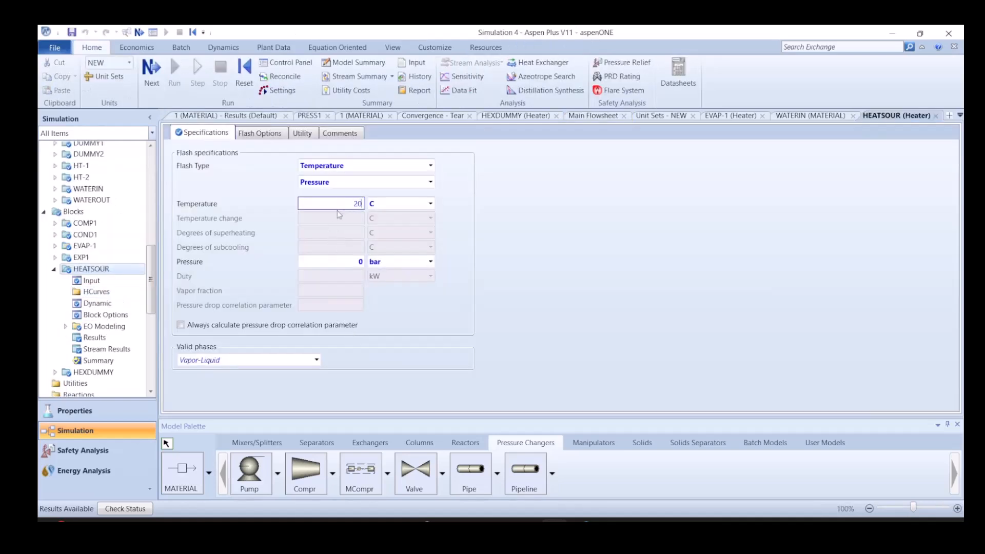
text(20)
key(Return)
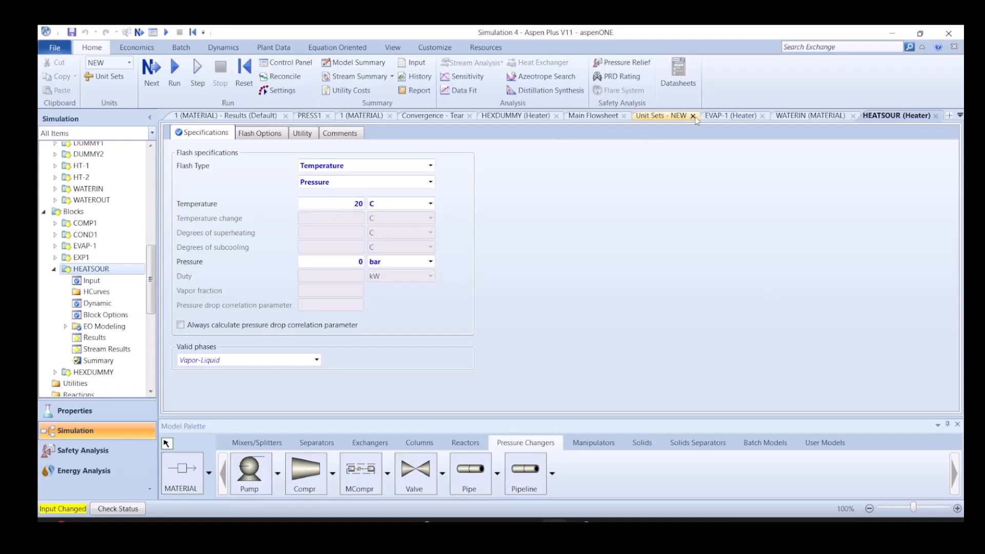
click(602, 118)
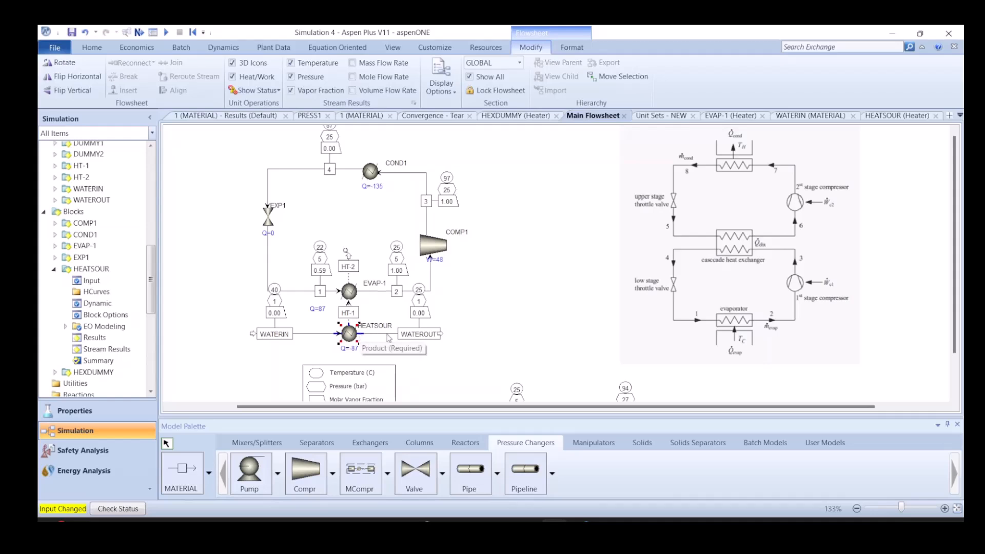
click(355, 357)
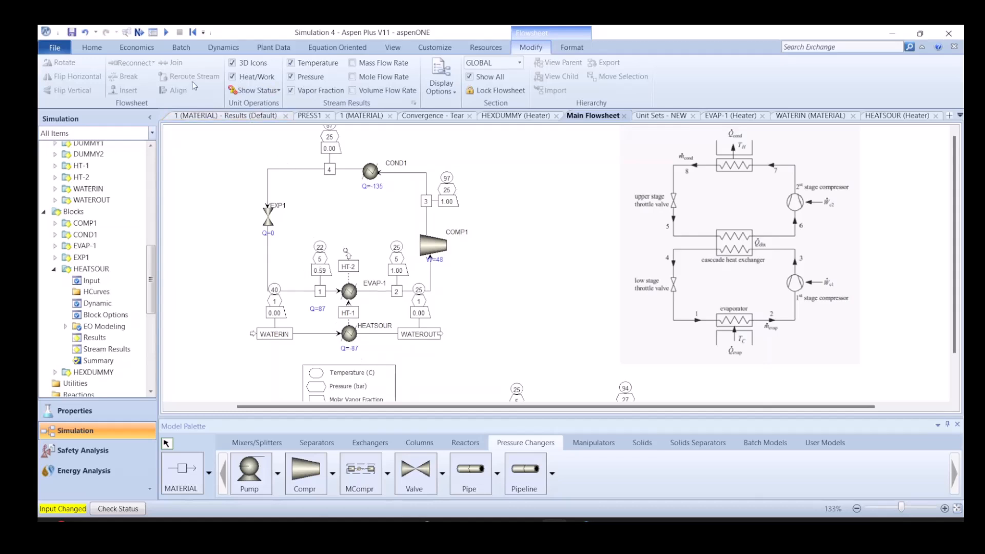
Reinitialize the whole simulation and run it again with the changed HEATSOUR temperature
click(193, 31)
click(463, 311)
click(568, 291)
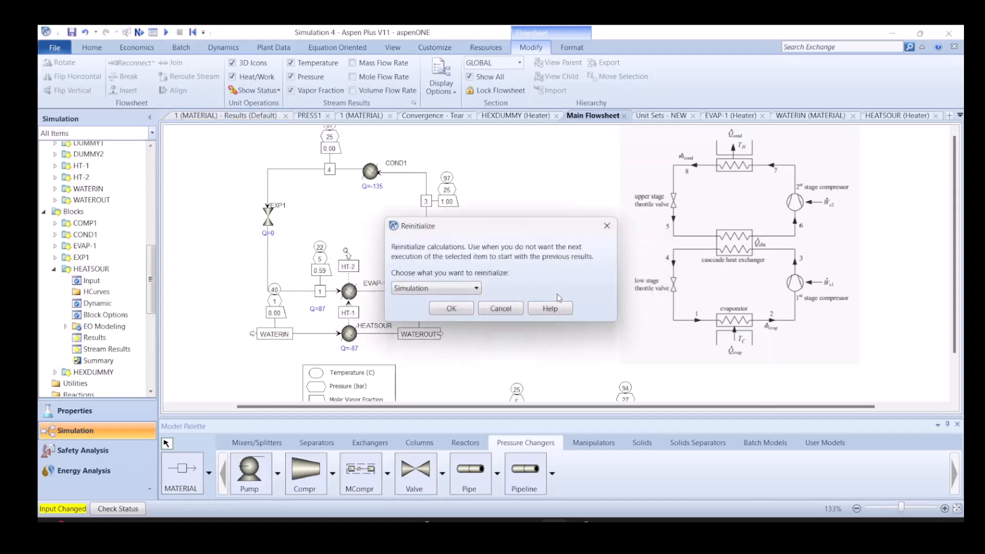
click(139, 32)
click(568, 301)
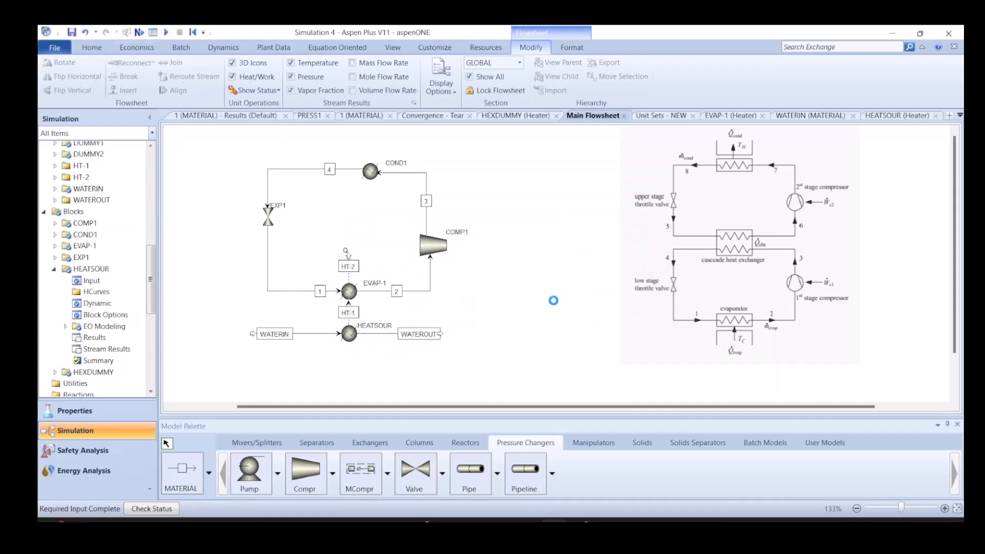
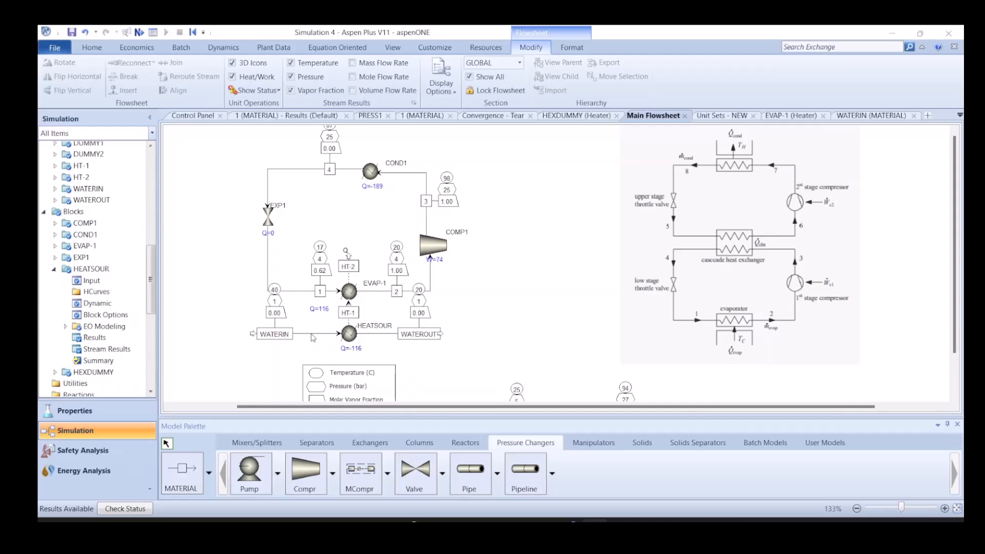
Check the WATERIN stream input, close it, and set the temperature of the HEATSOUR heater to 25 °C
double_click(312, 335)
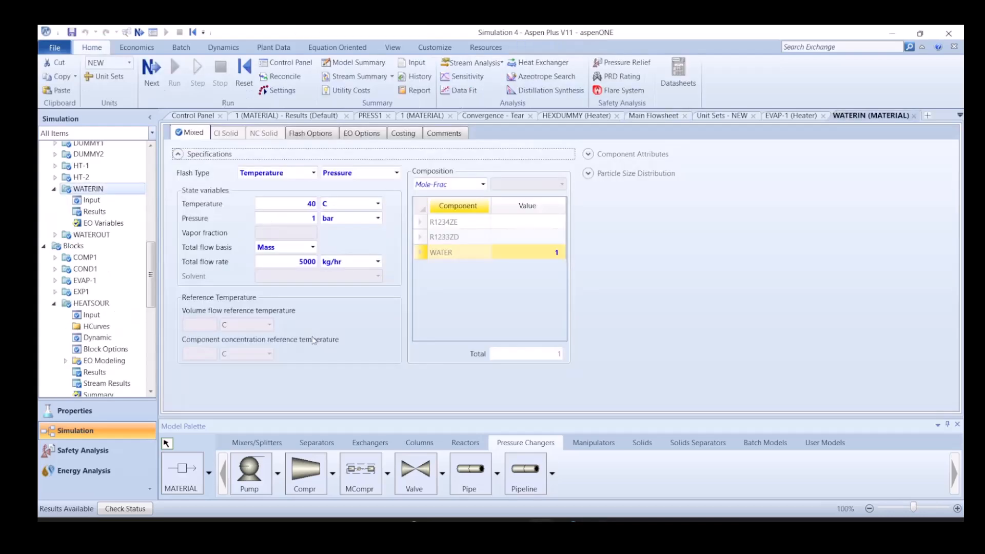
middle_click(844, 112)
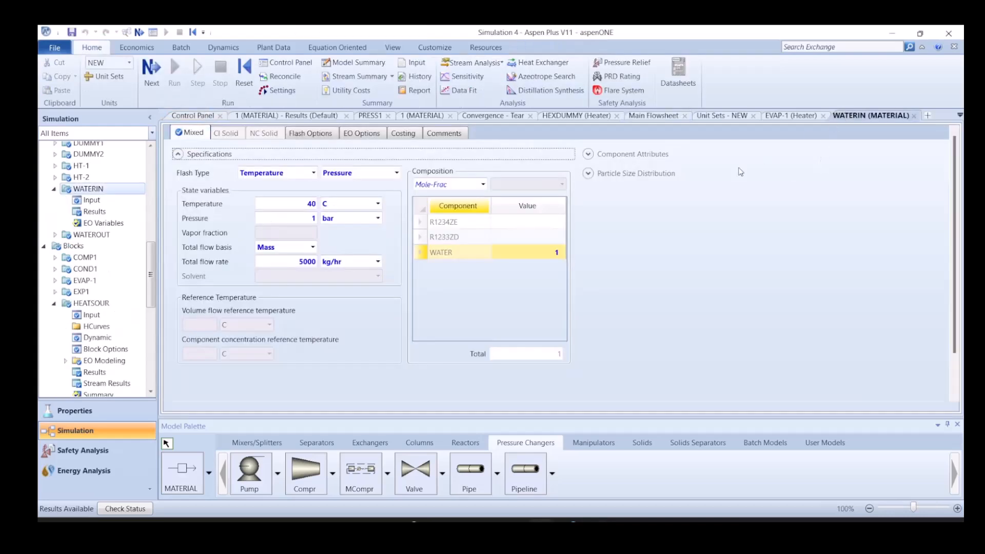
double_click(351, 336)
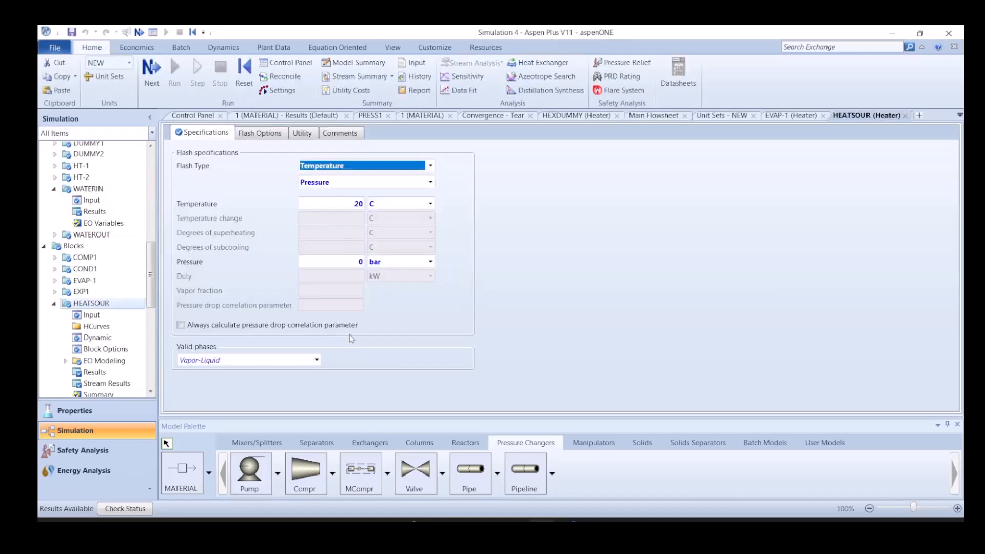
click(339, 209)
text(25)
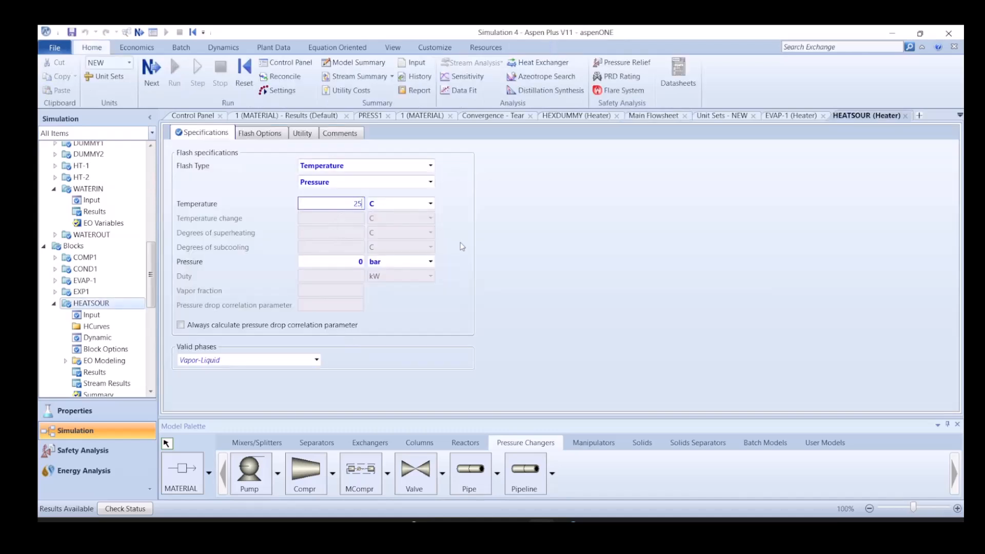
key(Return)
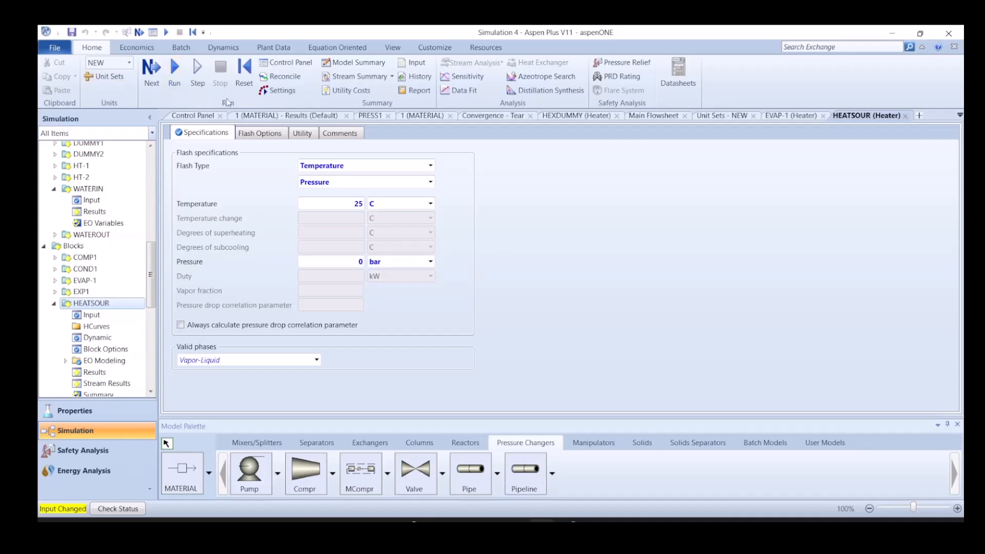
Reinitialize the simulation, confirm the reset, and run it again
click(244, 70)
key(Return)
click(588, 296)
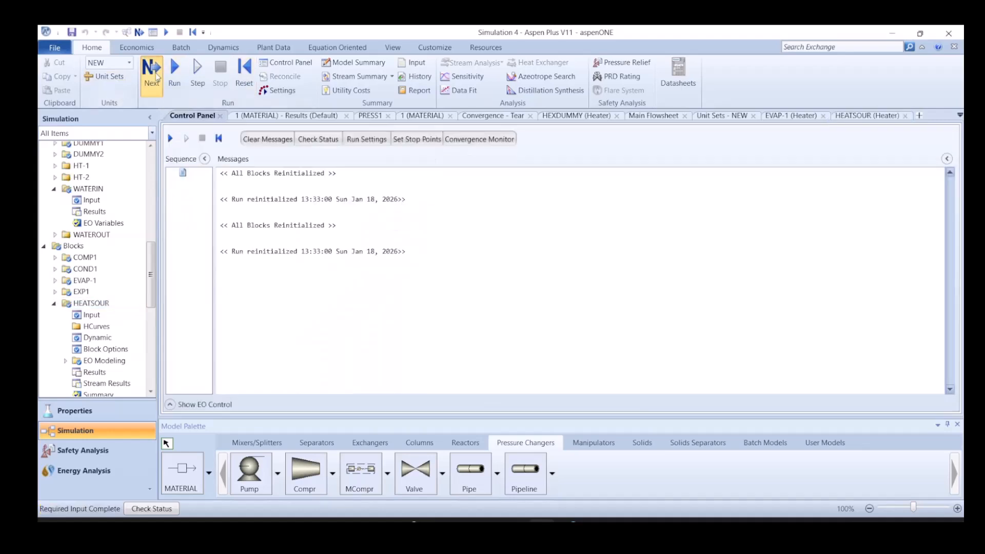
click(154, 74)
click(569, 303)
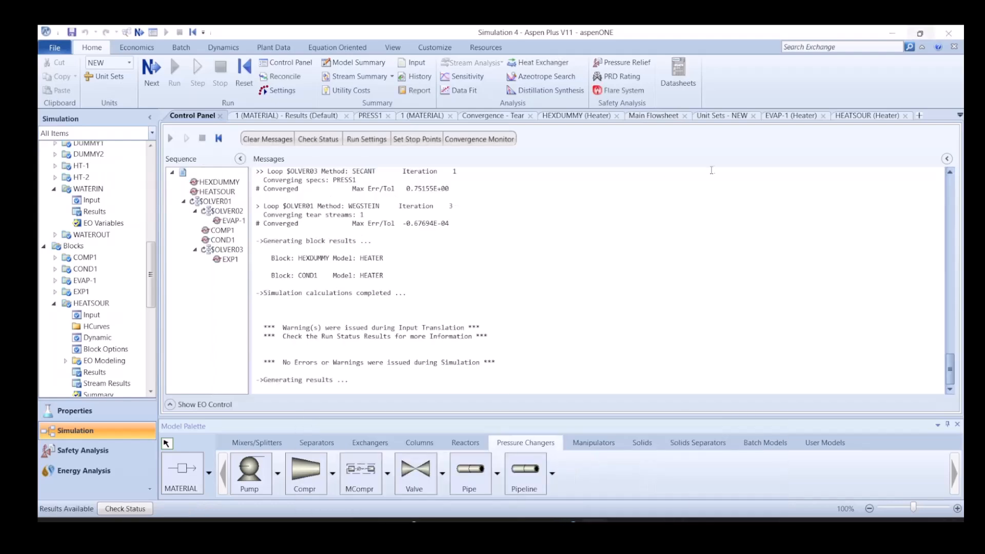
Hide the vapor fraction, pressure and temperature stream results on the main flowsheet
click(630, 115)
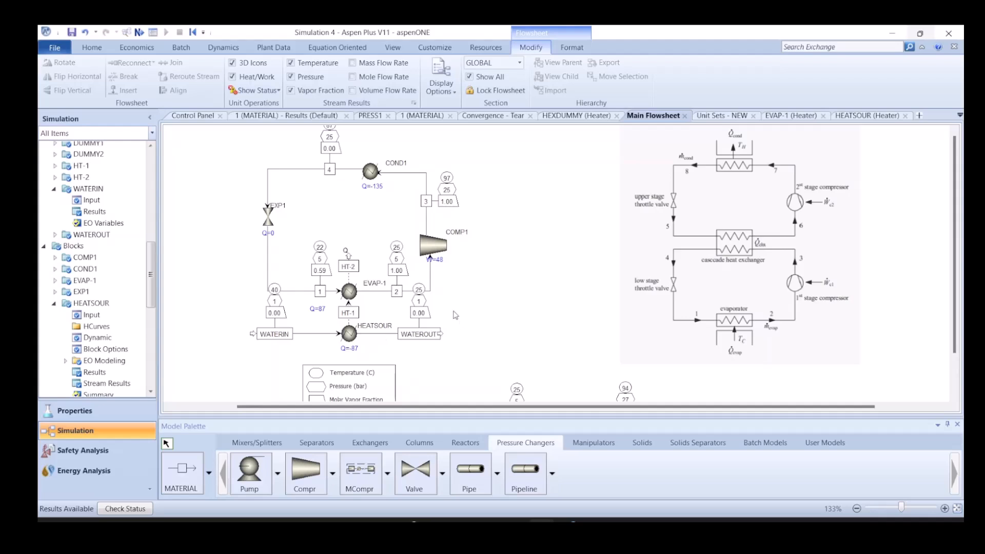
scroll(488, 222, down, 4)
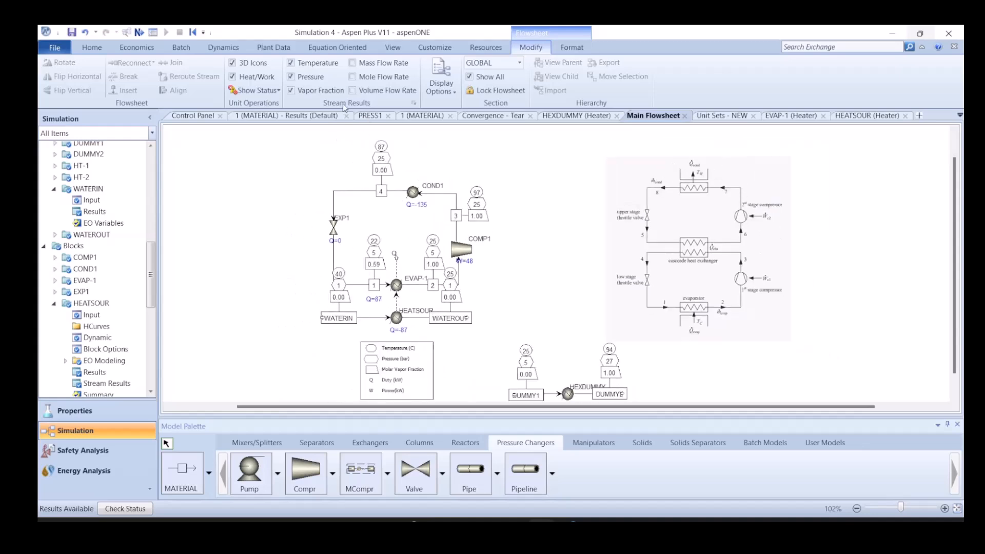
click(290, 91)
click(291, 77)
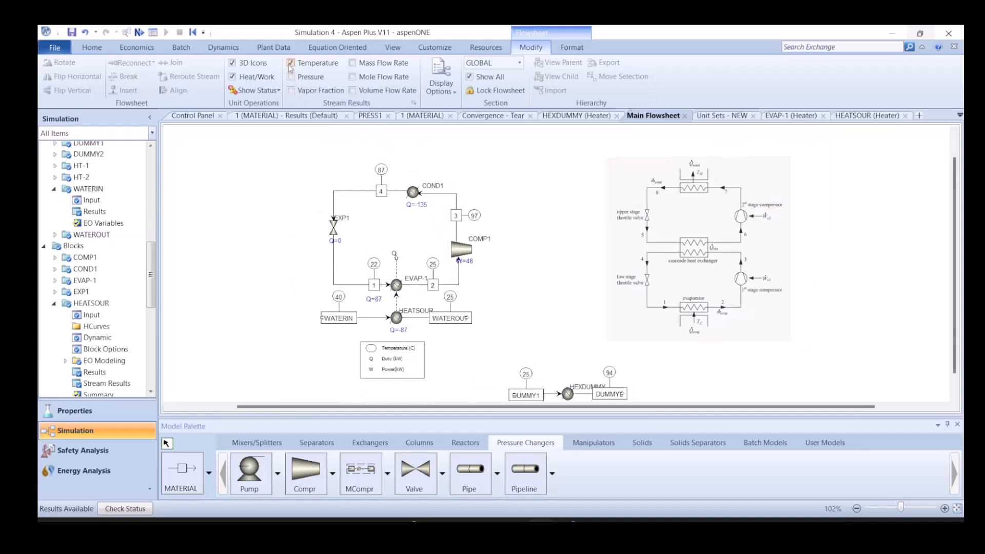
click(291, 62)
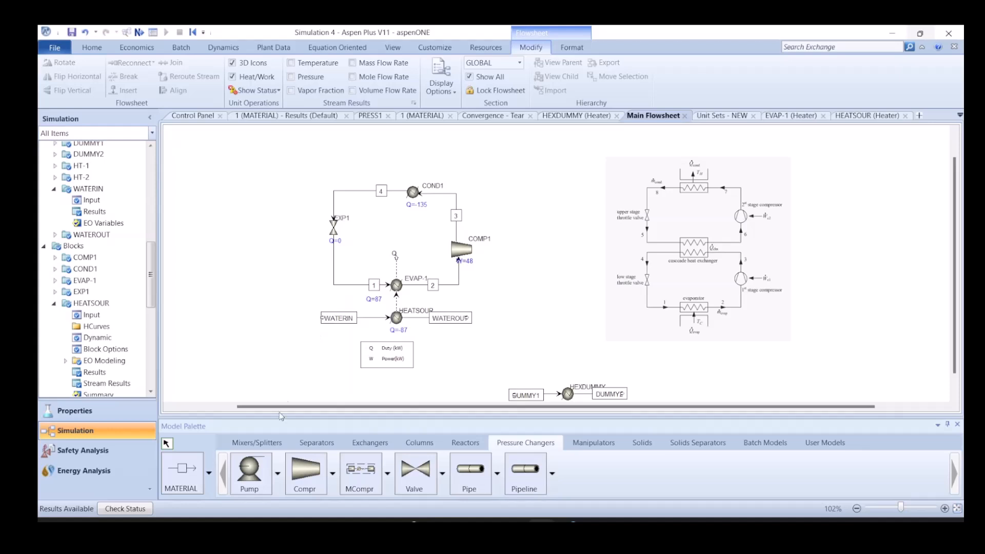
Add a Heater block named EVAP2 just above COND1 on the flowsheet
click(366, 443)
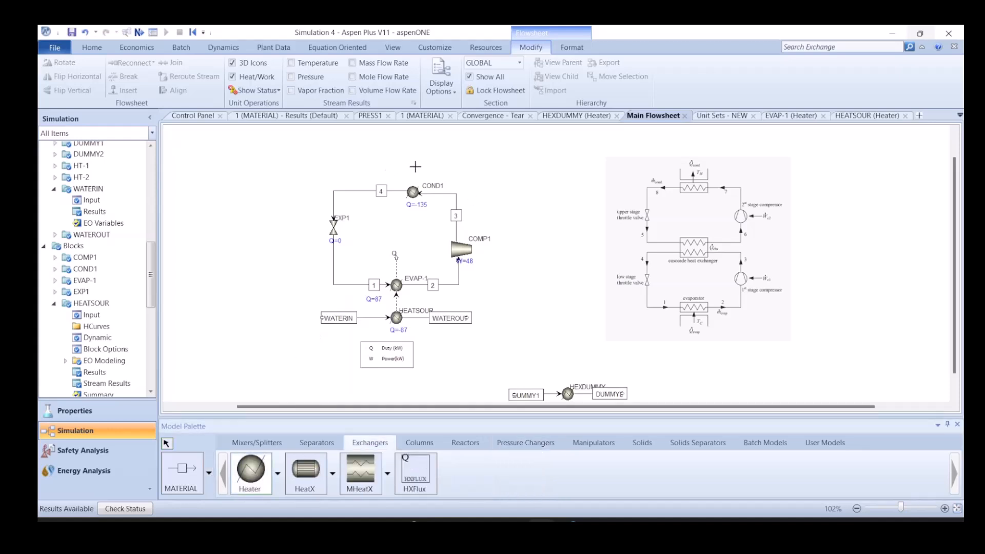
click(410, 166)
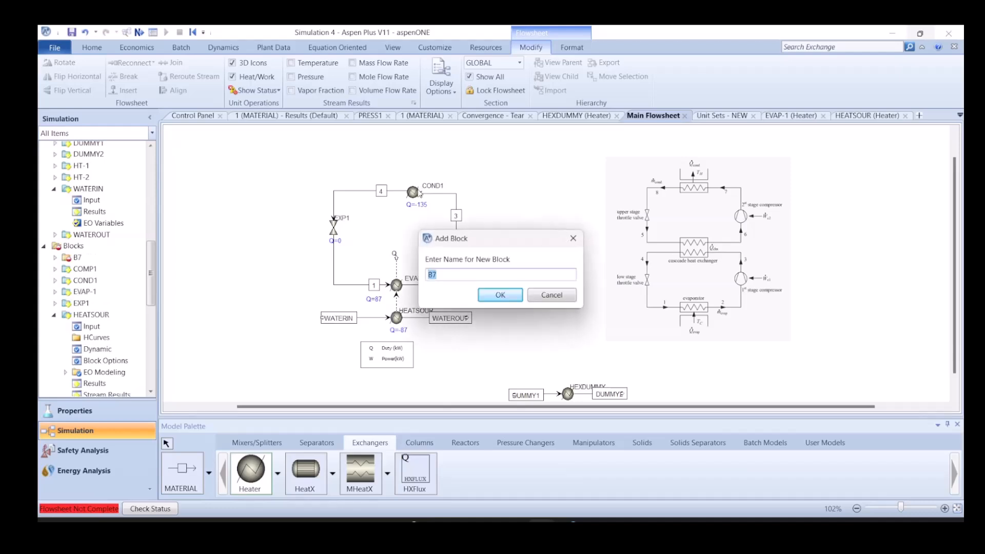
text(EVAP2)
key(Return)
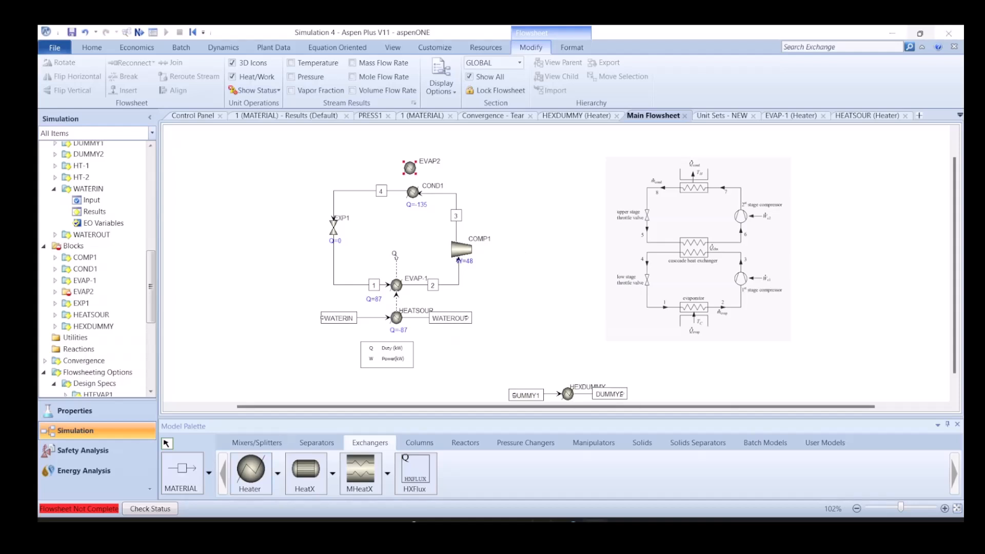
Connect a material feed stream named 5 to the inlet of EVAP2
click(182, 472)
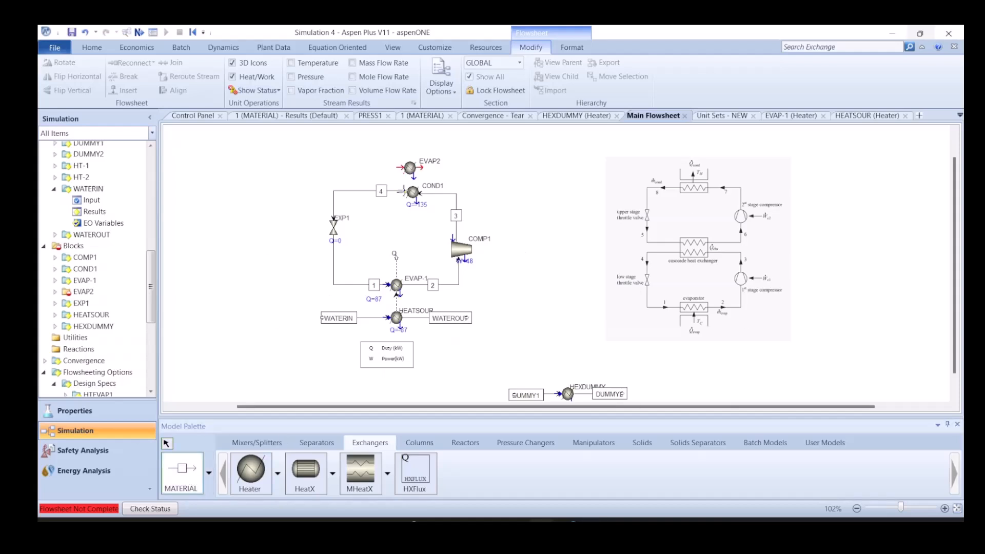
click(403, 168)
click(331, 167)
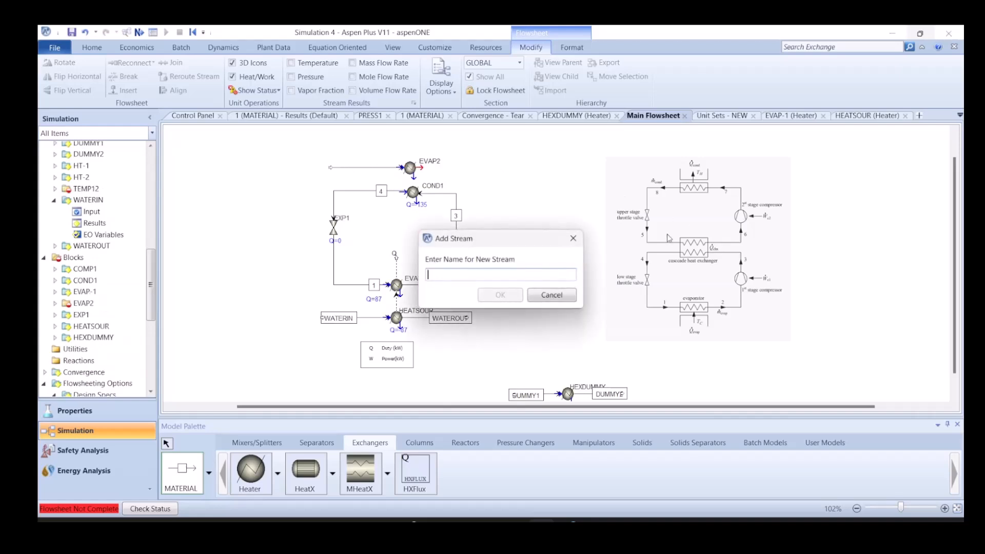
text(5)
key(Return)
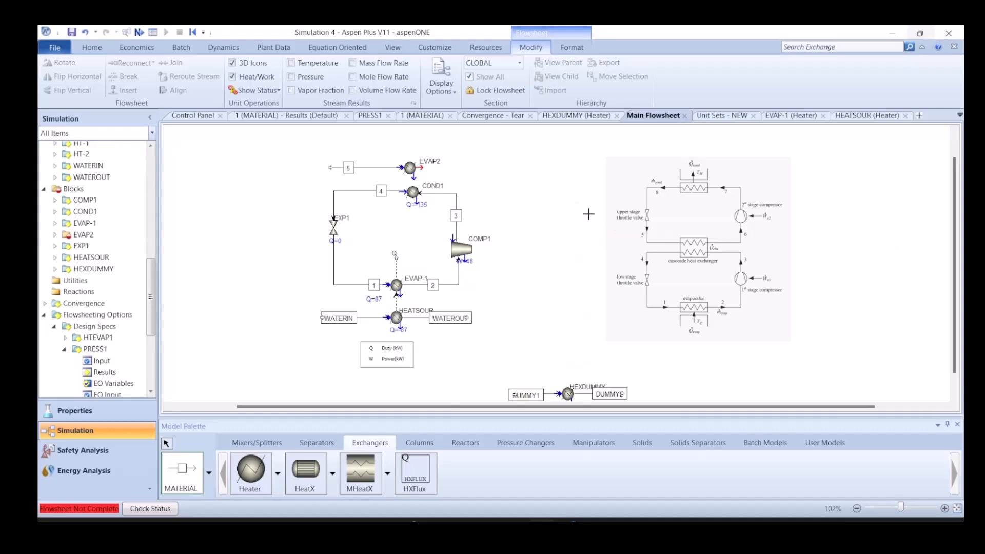
Connect a material product stream named 6 to the outlet of EVAP2
click(422, 166)
click(464, 167)
text(6)
key(Return)
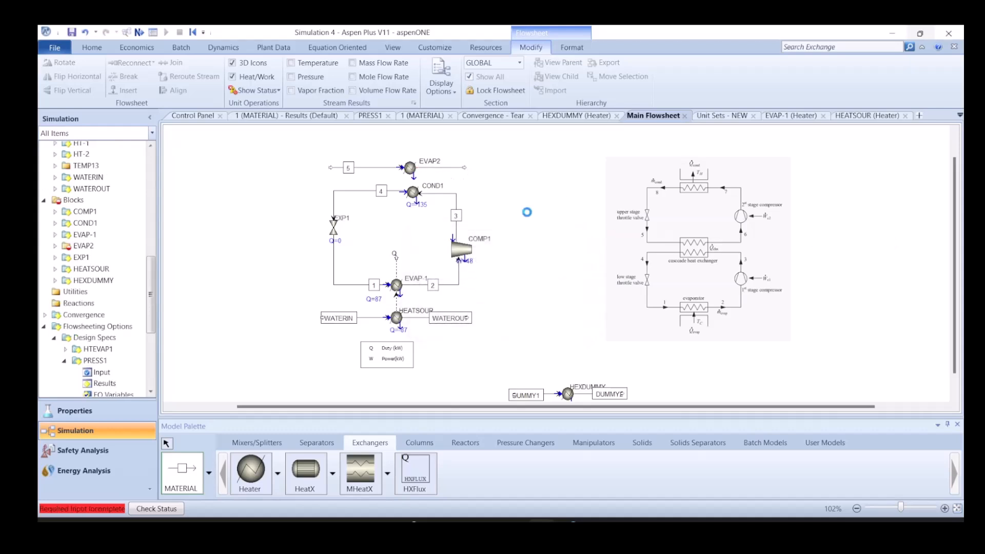
Set stream 5's composition basis to Mole-Frac and enter 1 for R1233ZD
scroll(546, 276, up, 1)
scroll(546, 276, down, 3)
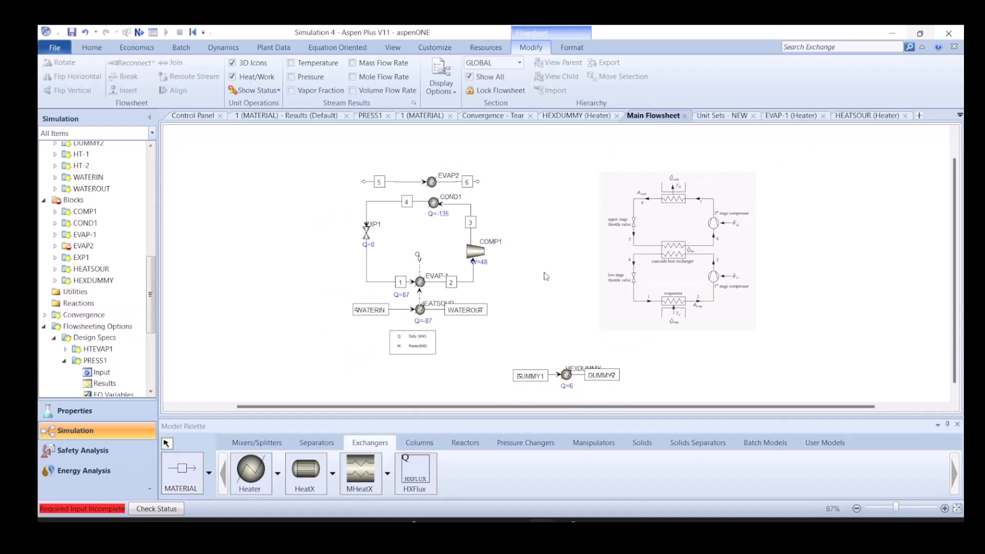
click(421, 186)
double_click(421, 185)
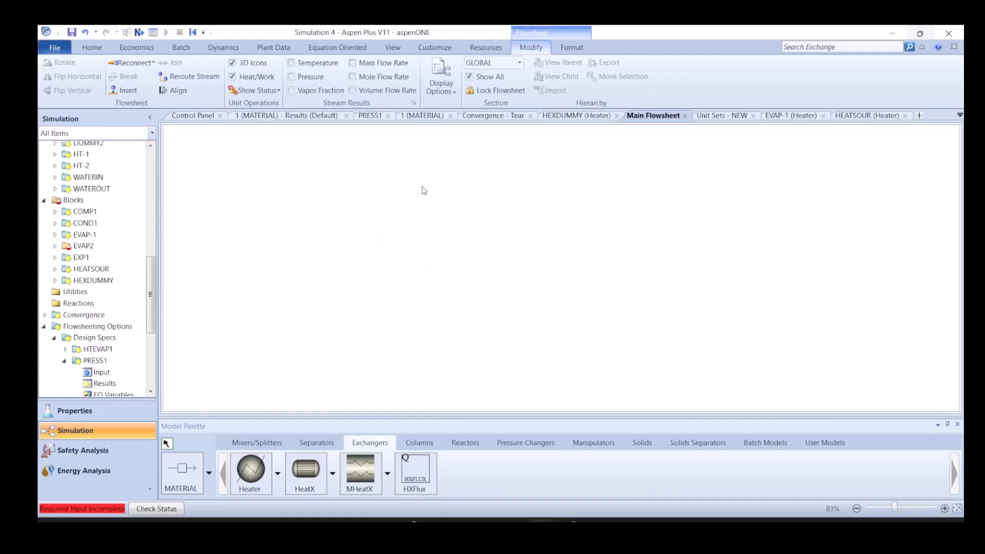
click(482, 184)
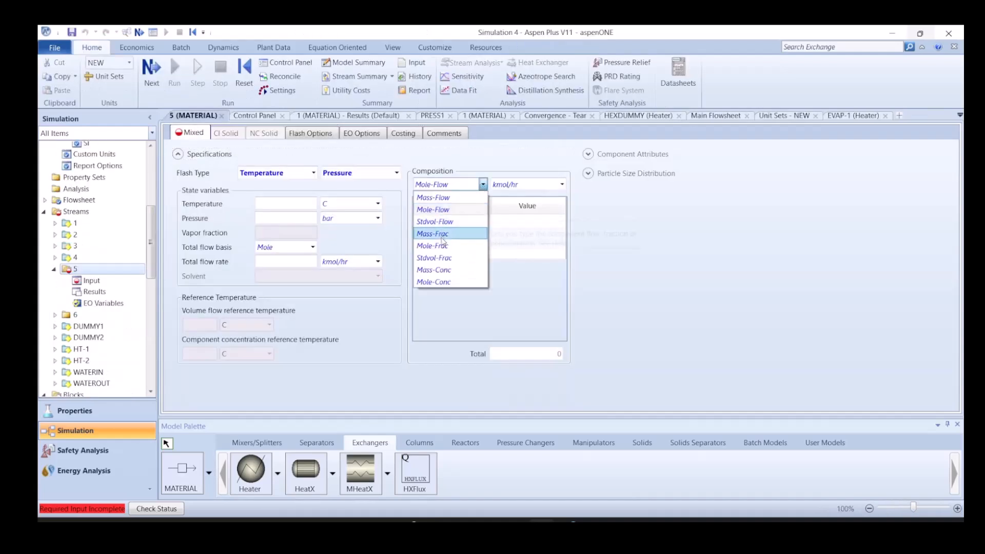
click(441, 246)
click(519, 241)
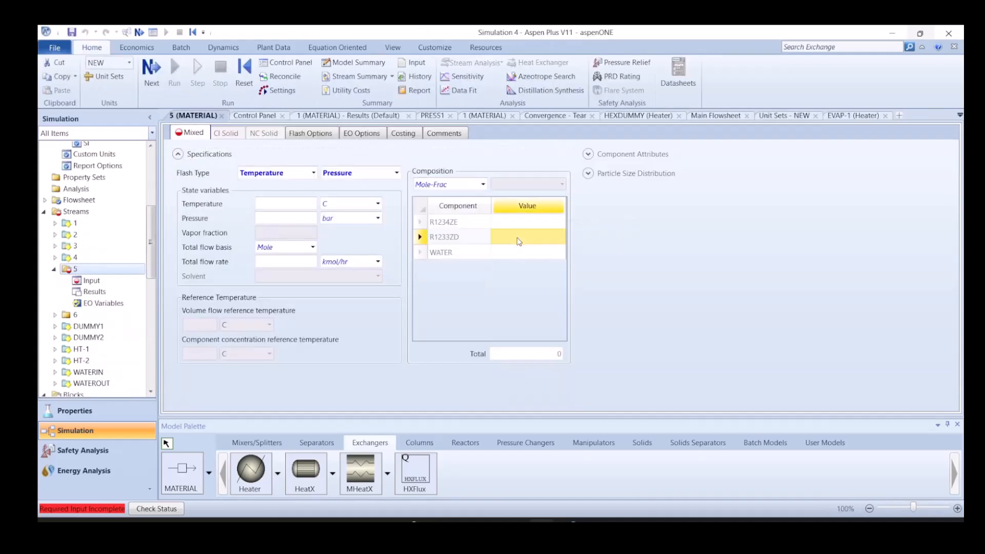
text(1)
key(Return)
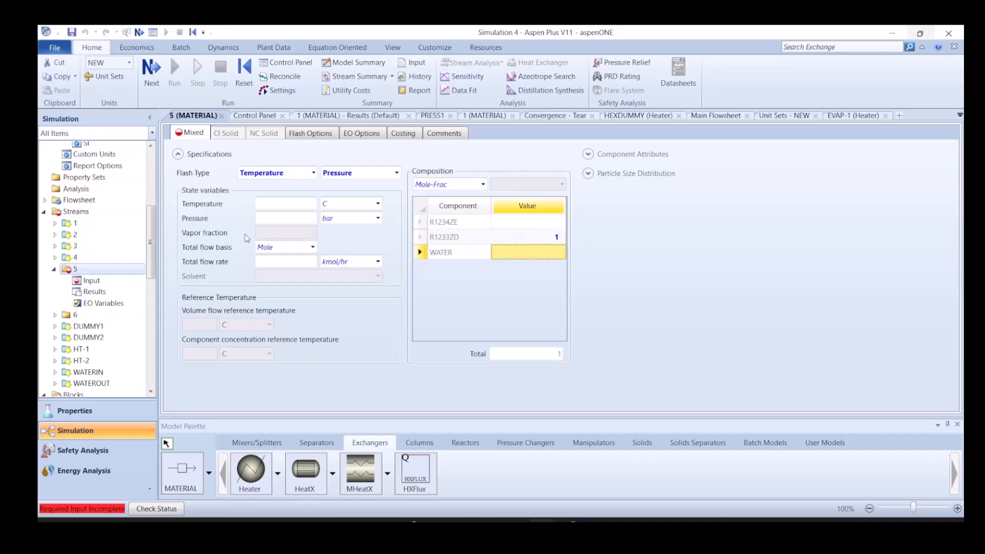
Specify stream 5 at 60 C and 5 bar with a mass flow rate of 1 kg/hr, and close its form
click(300, 204)
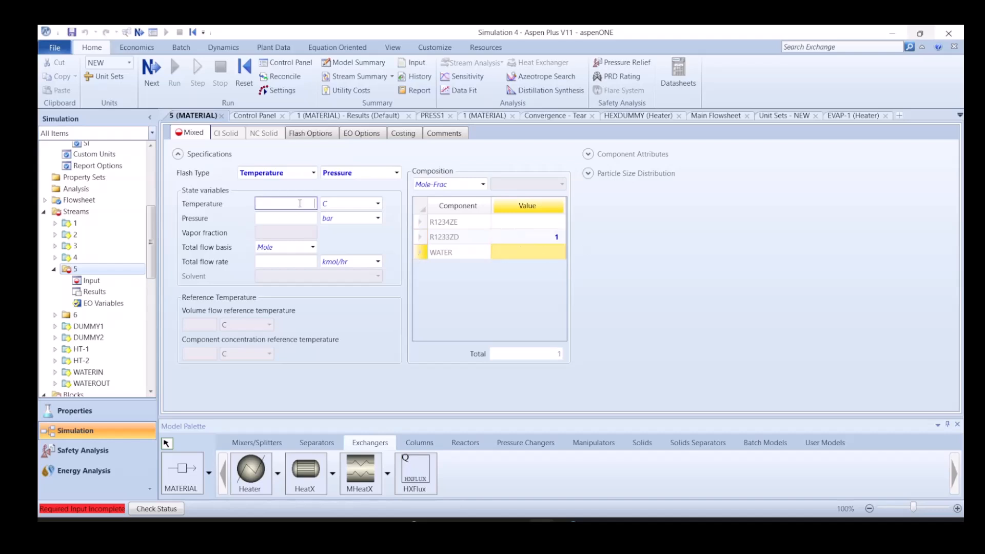
click(301, 217)
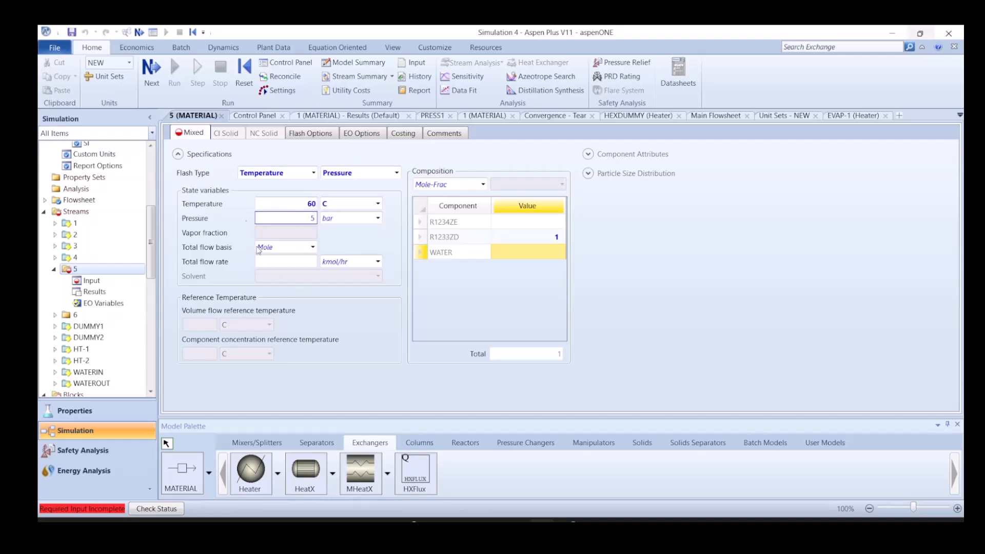
click(312, 246)
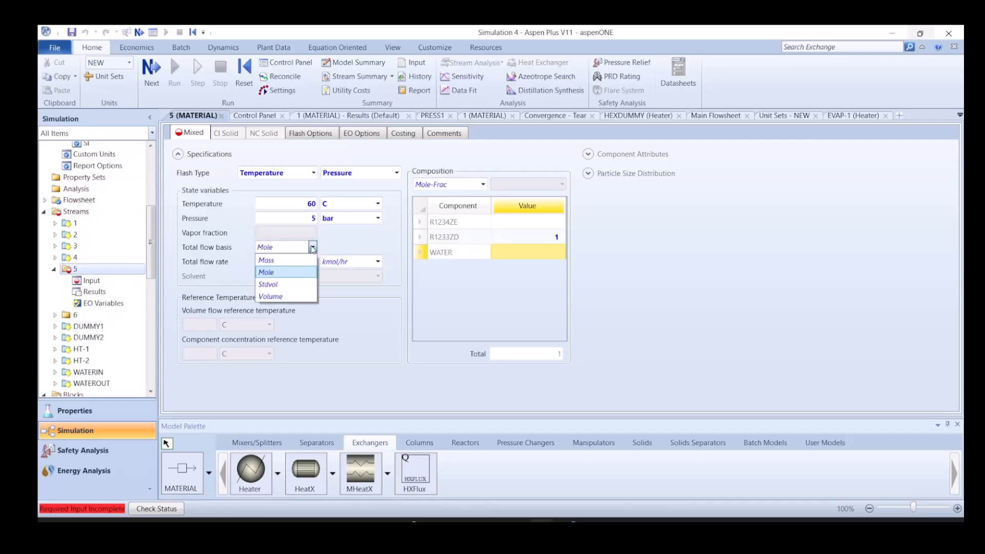
click(290, 265)
click(290, 263)
text(1)
key(Return)
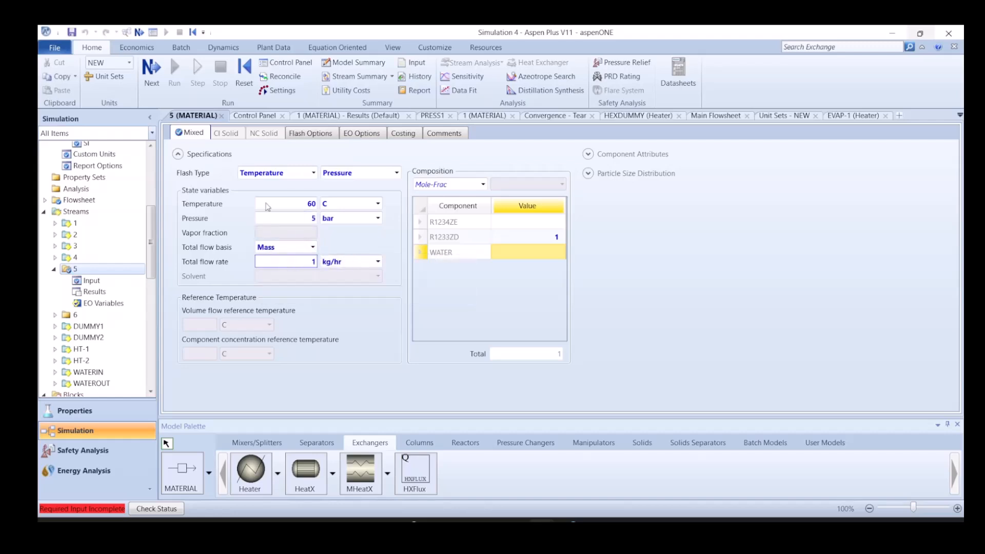
click(222, 116)
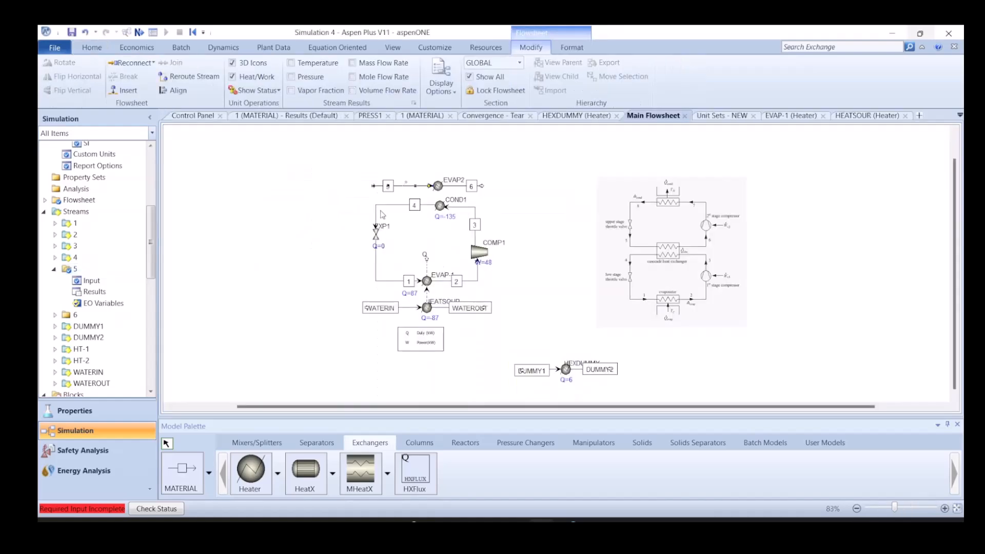
Specify EVAP2 by pressure and degrees of superheating, with 3 C superheat and 0 bar pressure
double_click(438, 186)
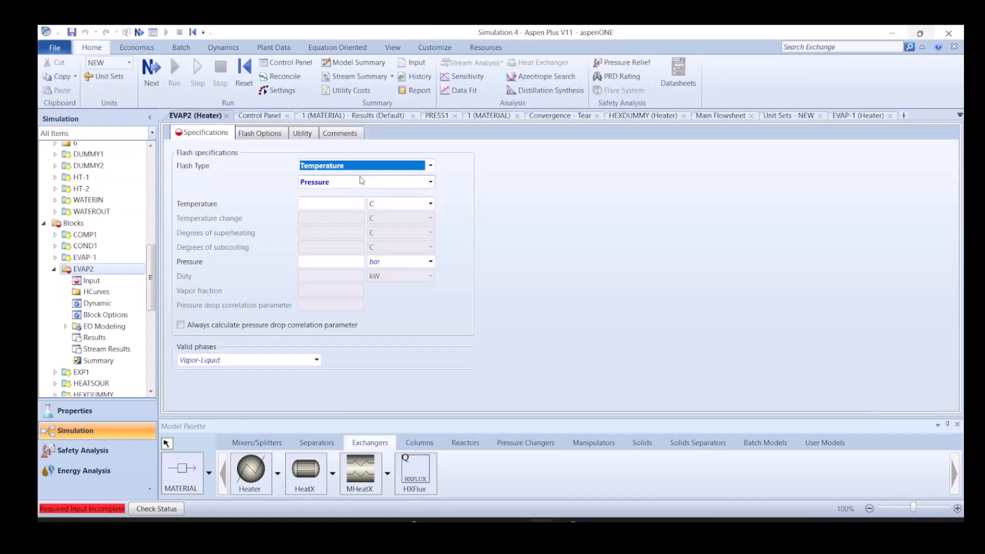
click(353, 165)
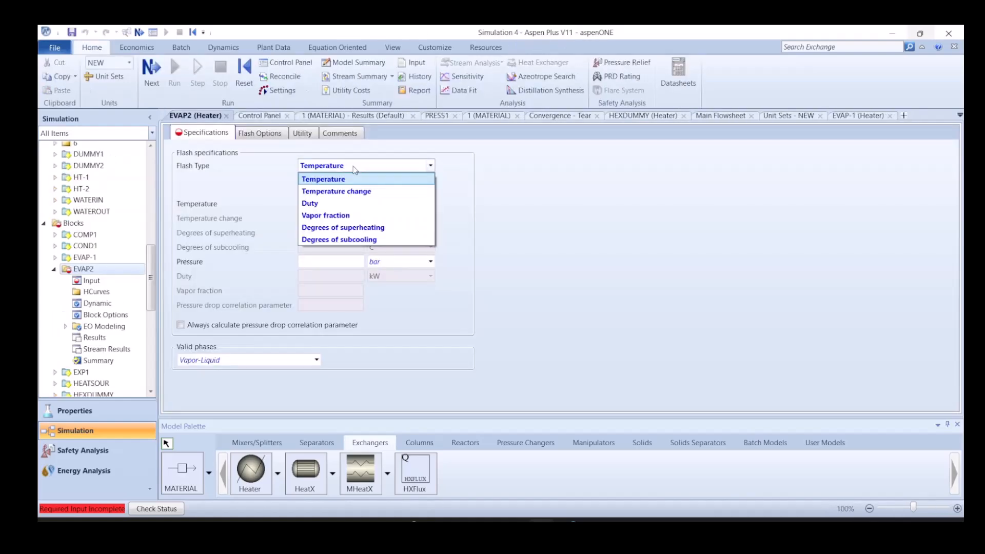
click(352, 228)
click(352, 232)
text(3)
click(346, 260)
text(0)
key(Return)
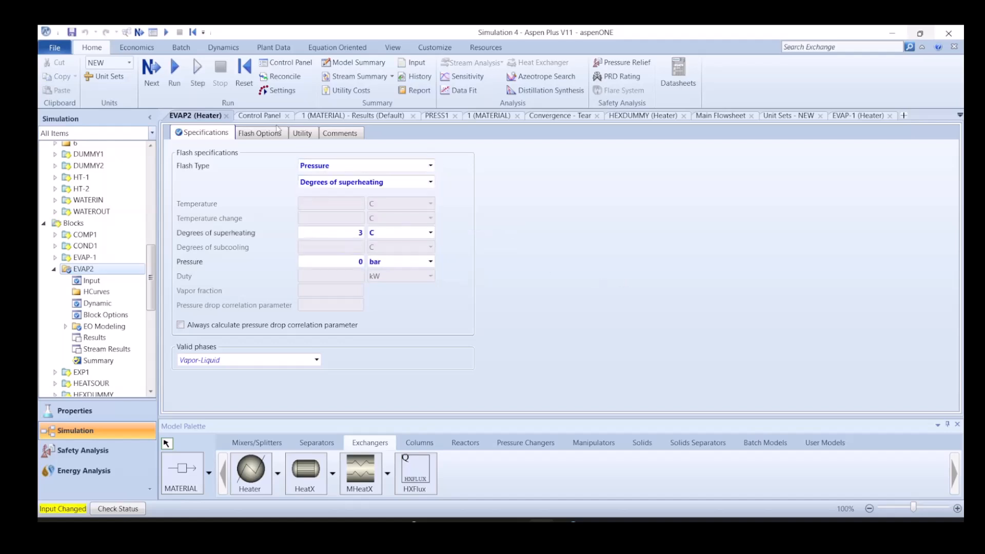
Connect a heat stream named HT-3 from COND1 to EVAP2 on the main flowsheet
click(715, 115)
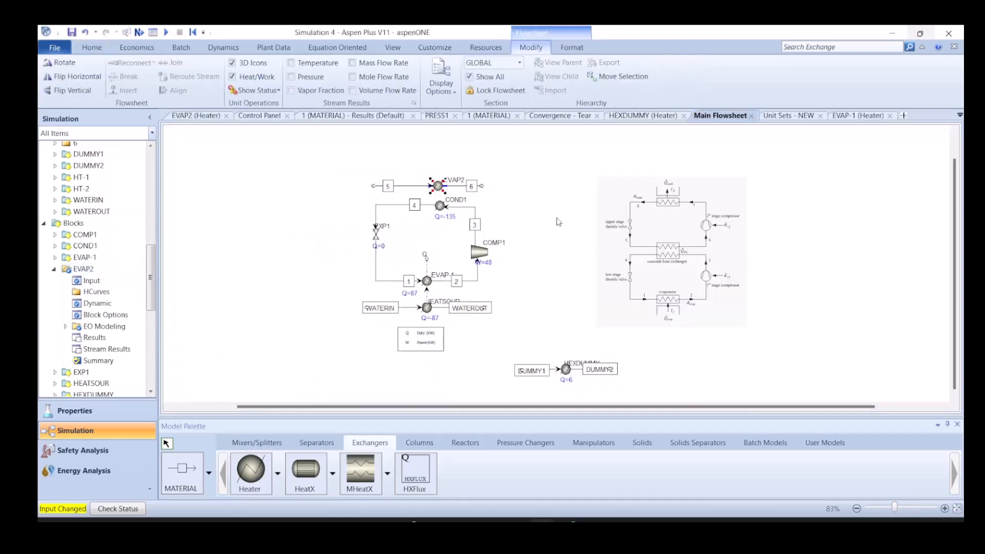
click(316, 192)
drag(318, 151, 518, 246)
click(371, 227)
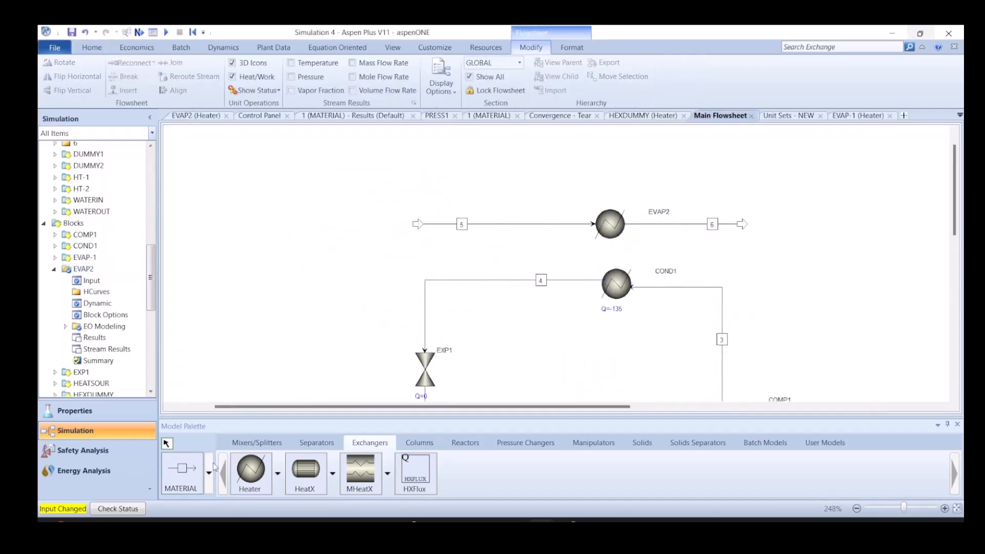
click(208, 473)
click(200, 394)
click(616, 268)
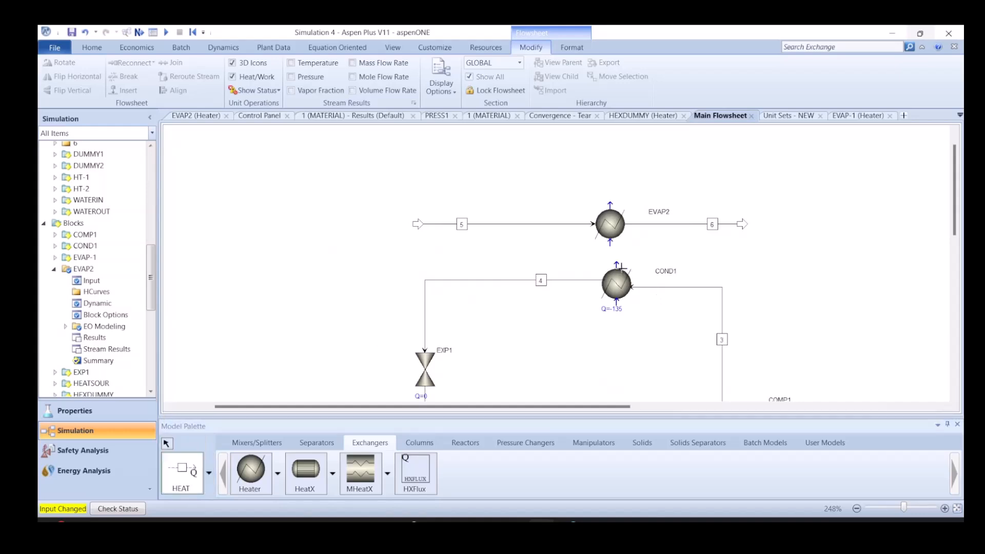
click(609, 240)
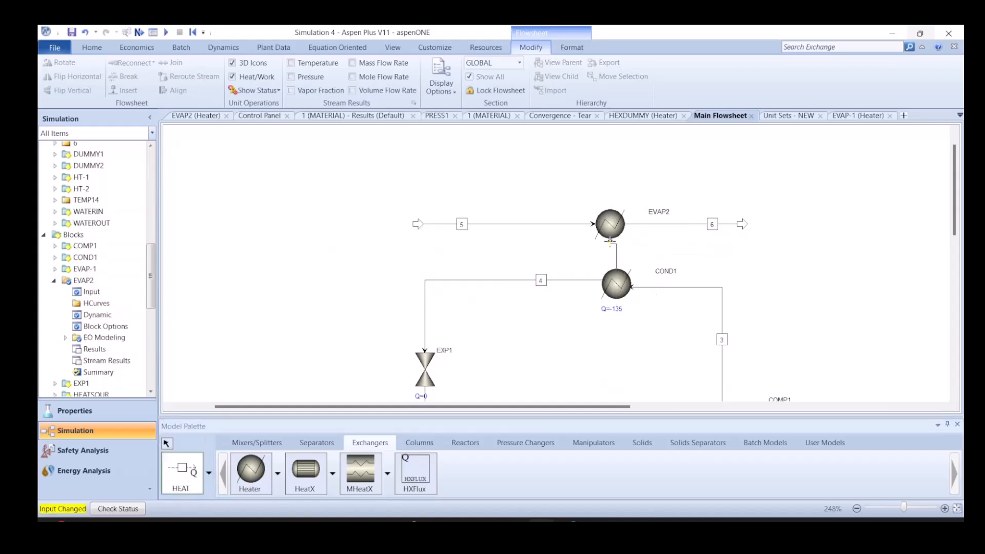
text(HT-)
click(497, 295)
Add an outgoing heat stream named HT-4 from the top of EVAP2
click(609, 204)
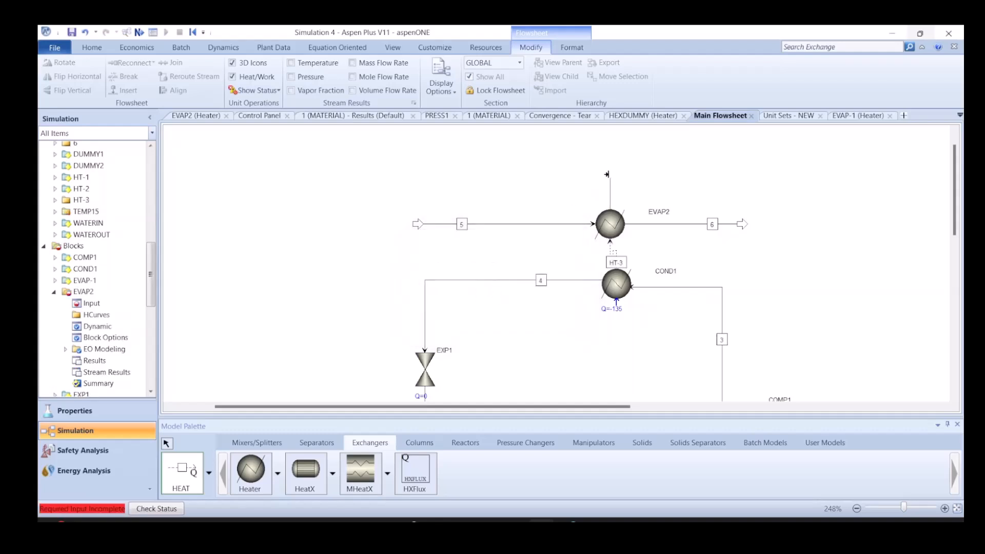
click(609, 177)
text(HT-4)
key(Return)
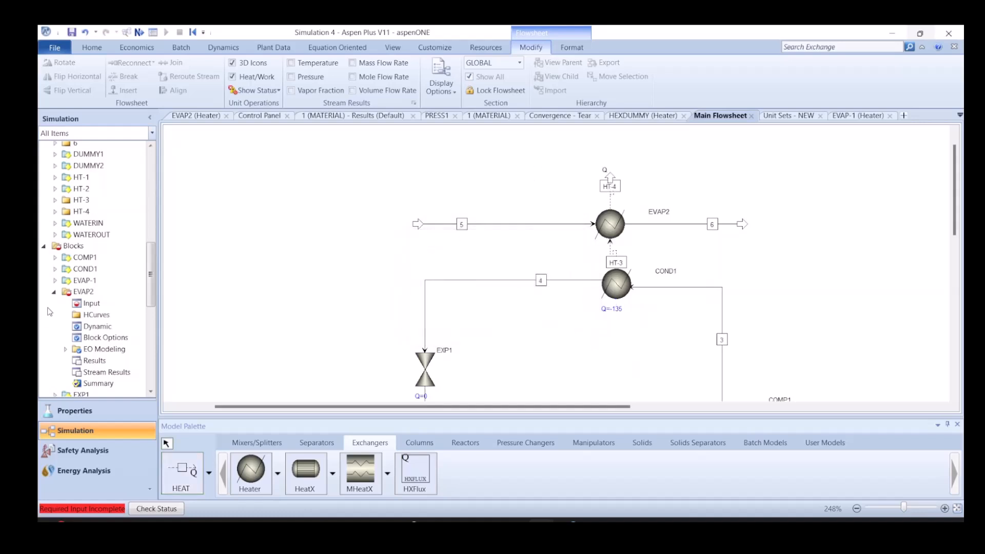
Change EVAP2's flash type back to degrees of superheating with pressure
double_click(610, 224)
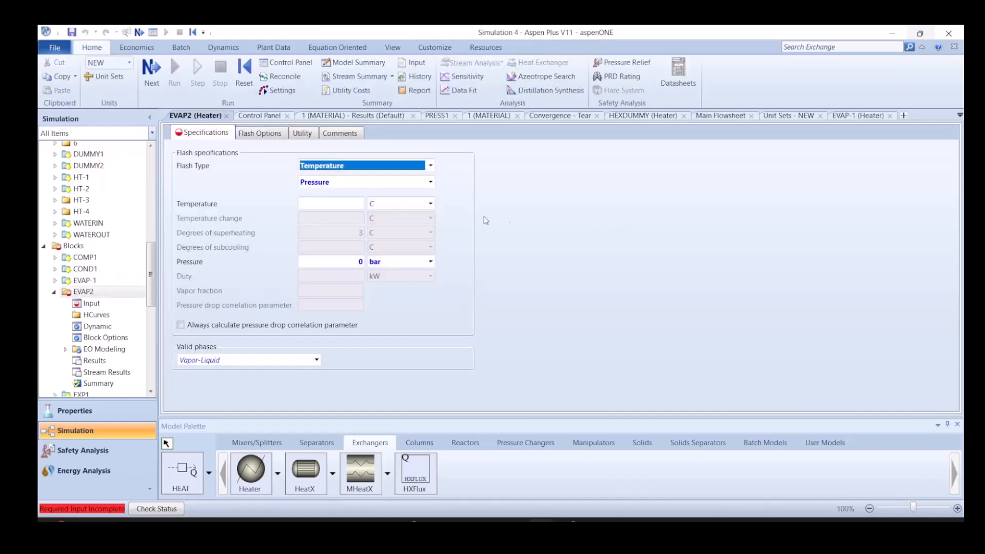
click(429, 165)
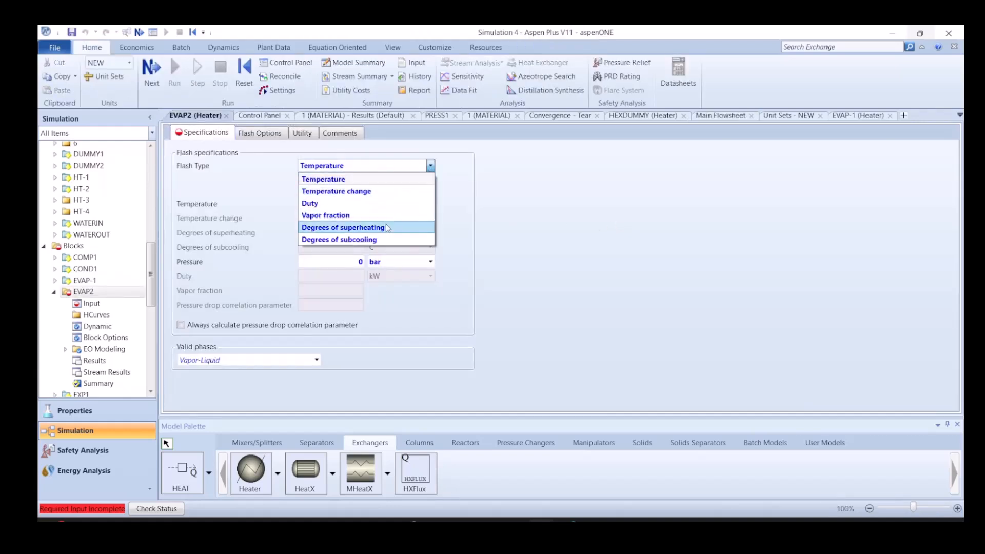
click(343, 227)
scroll(87, 299, down, 1)
scroll(87, 299, down, 10)
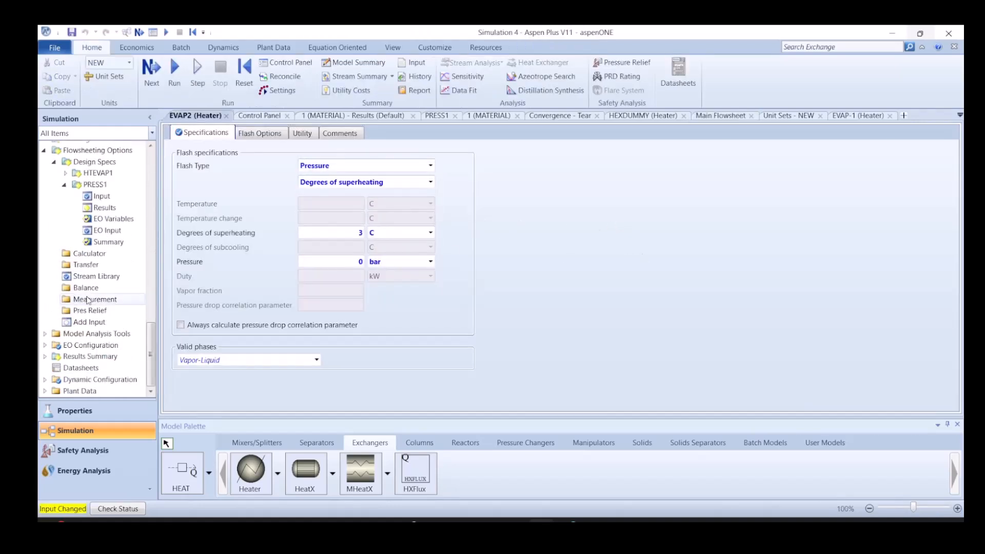
Duplicate the HTEVAP1 design spec and name the copy HTEVAP2
click(83, 162)
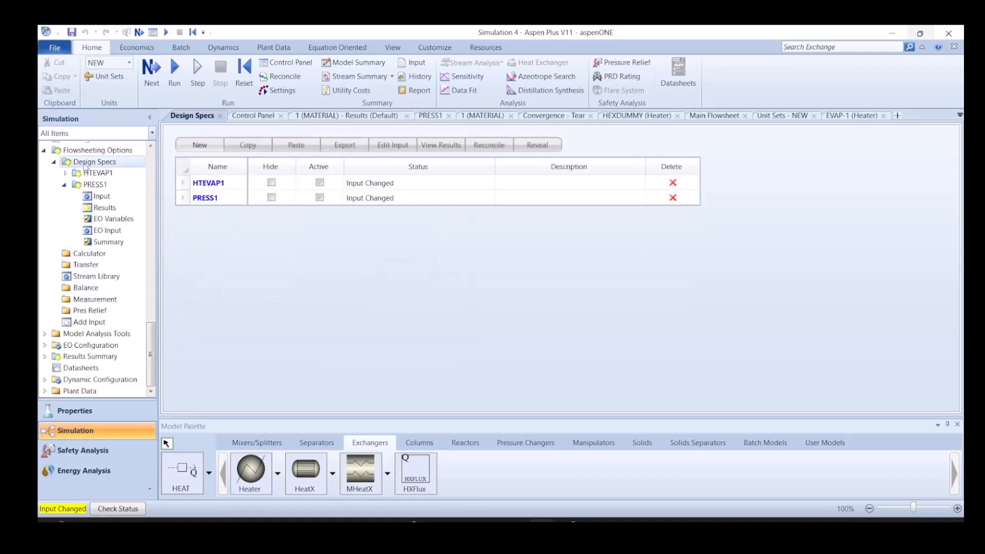
click(183, 185)
click(249, 148)
click(289, 146)
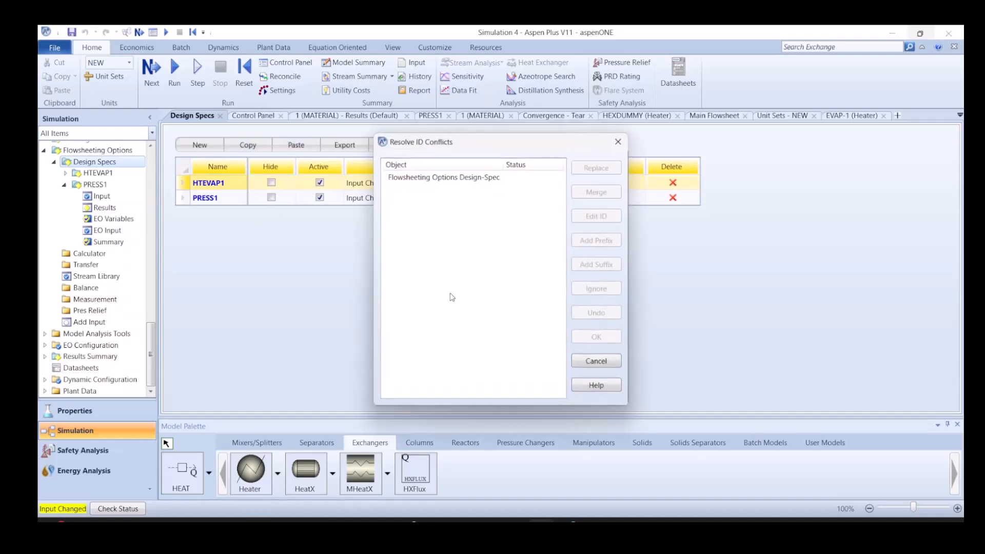
click(597, 217)
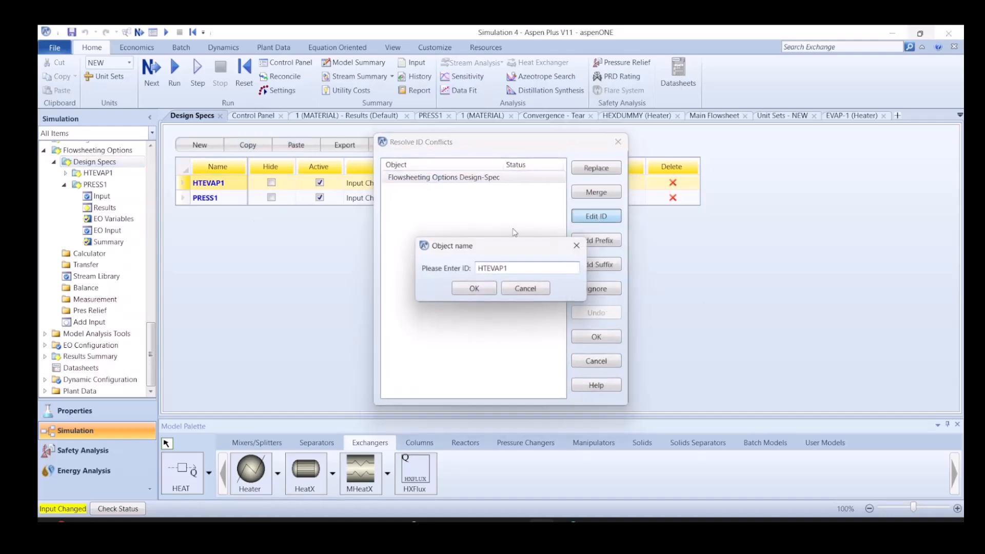
text(2)
key(Return)
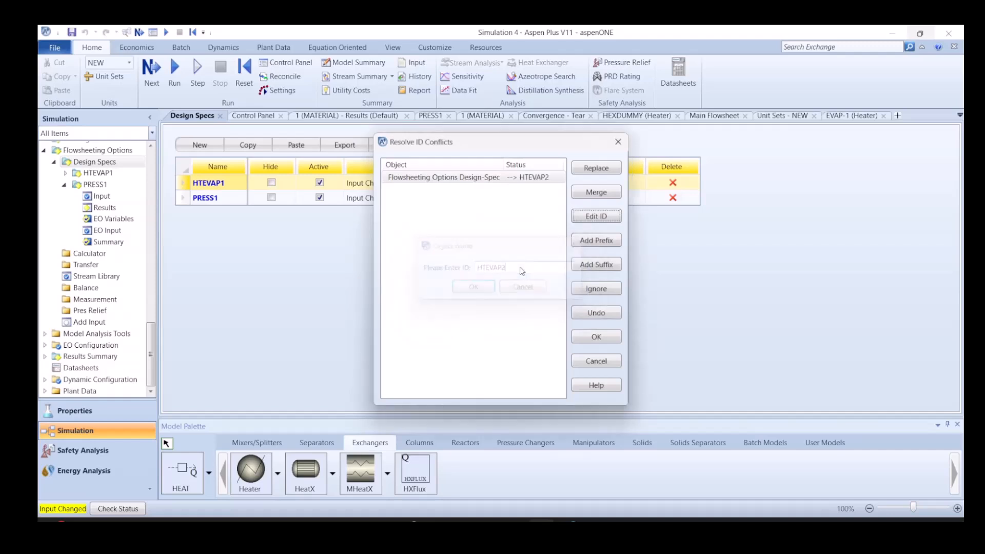
click(613, 337)
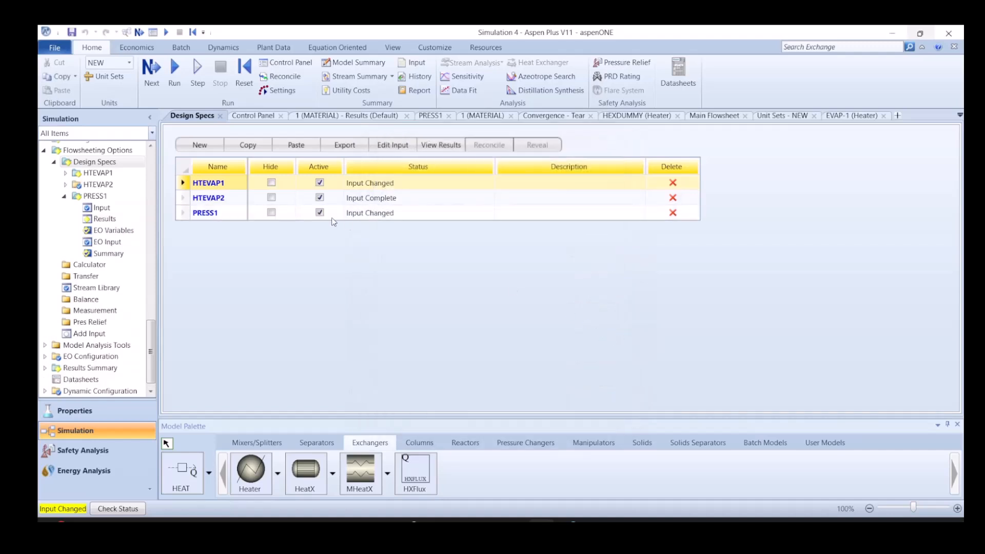
Reference heat stream HT-4 in HTEVAP2's HEAT variable, checking the stream around EVAP2 on the main flowsheet
click(222, 200)
double_click(225, 202)
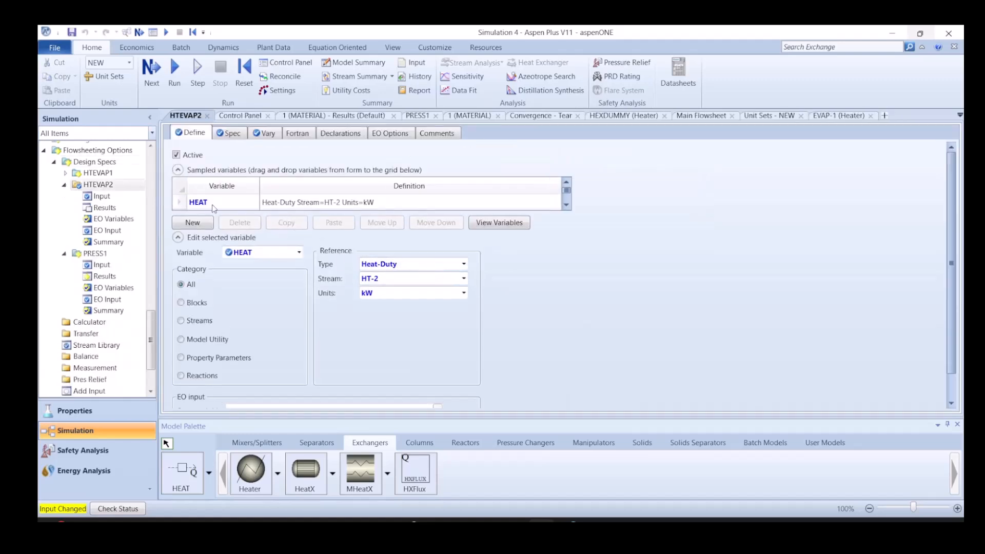
click(462, 280)
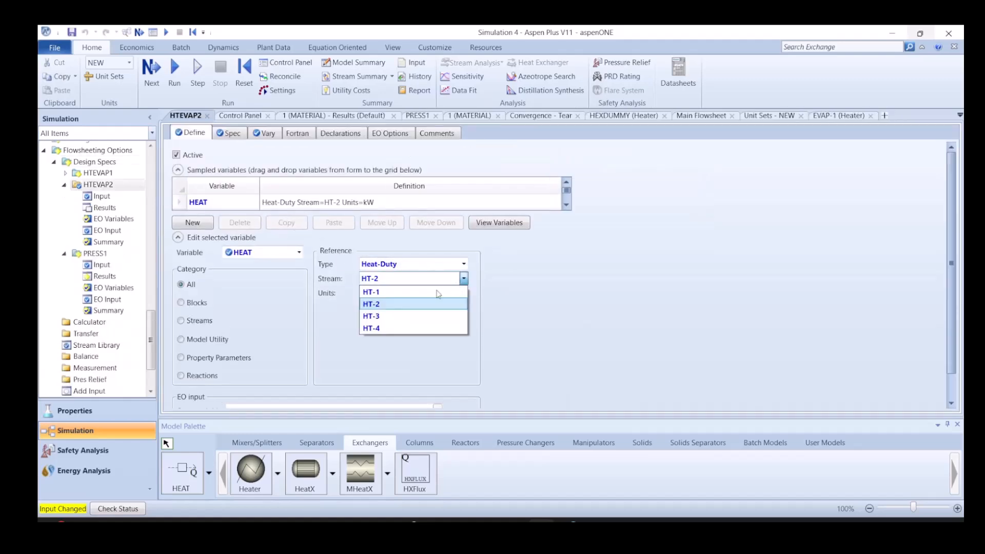
click(399, 326)
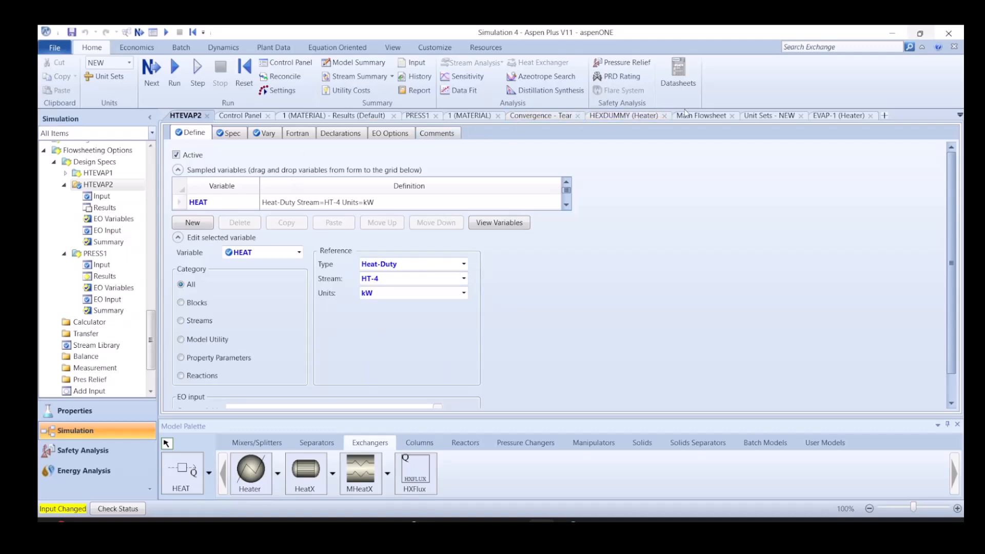
click(701, 115)
scroll(419, 150, up, 1)
scroll(445, 164, down, 1)
drag(303, 135, 497, 209)
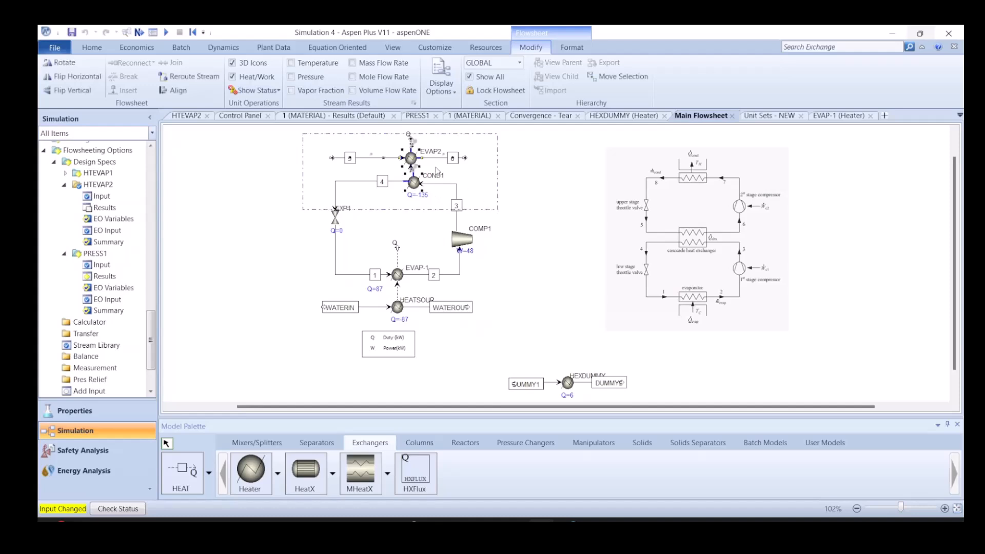
click(433, 165)
click(476, 183)
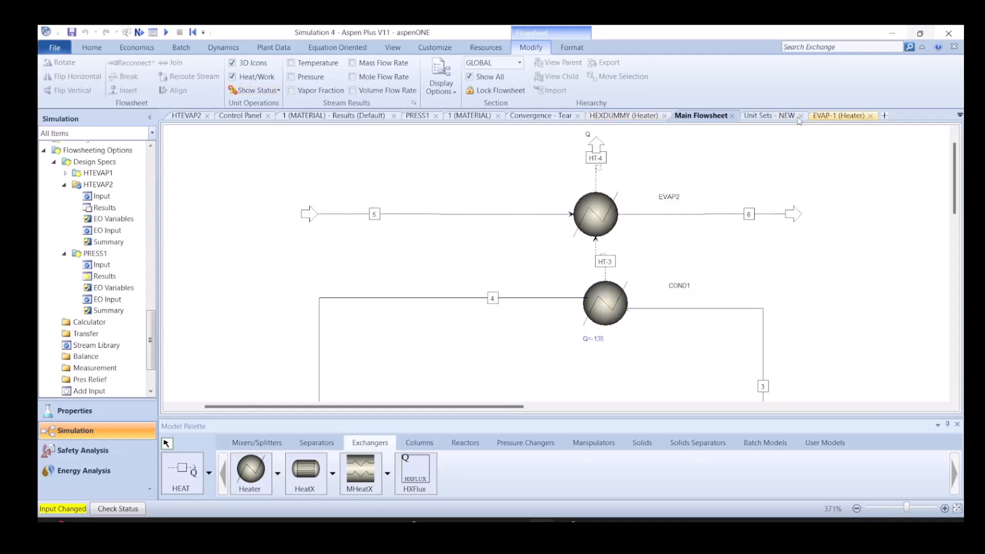
click(186, 115)
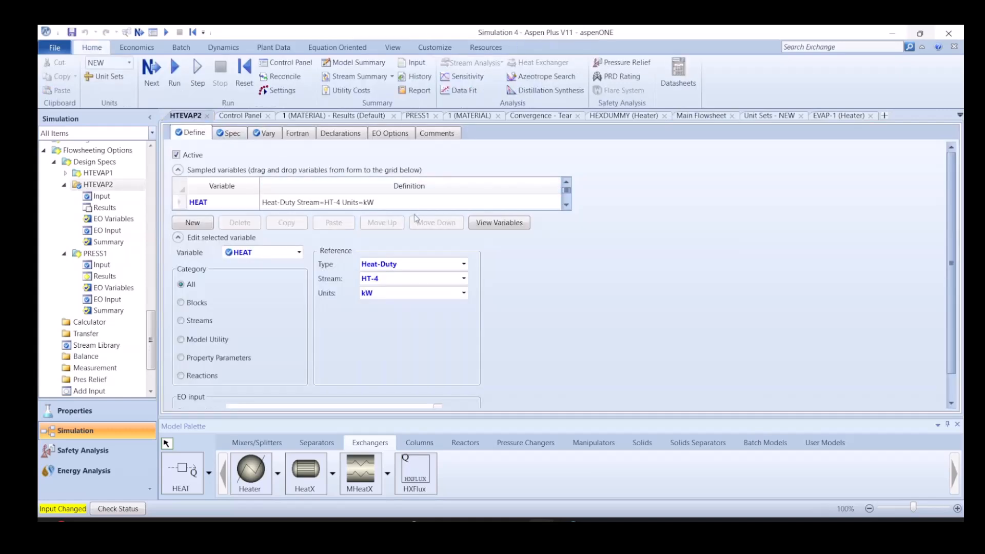
Set stream 5 as the stream whose mass flow HTEVAP2 manipulates
click(235, 134)
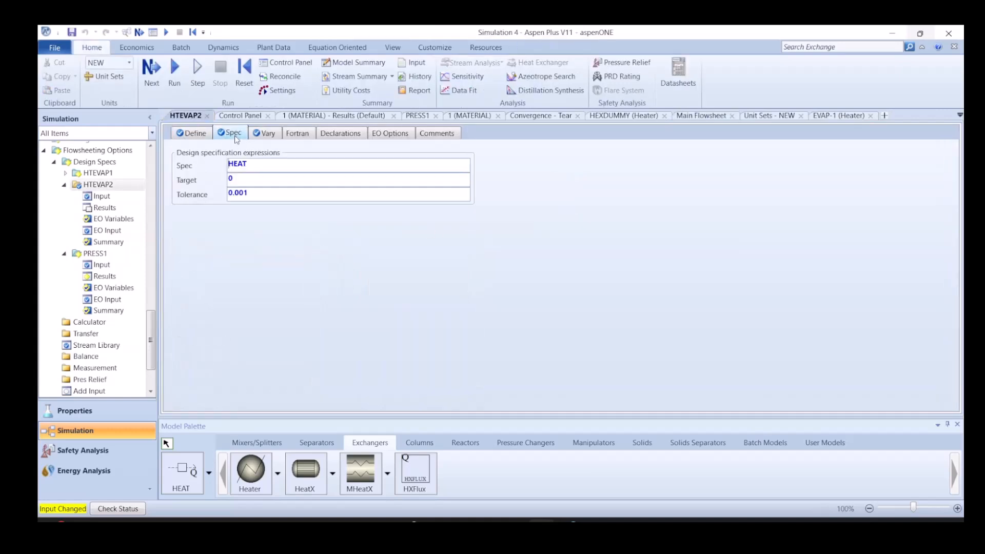
click(265, 134)
click(300, 185)
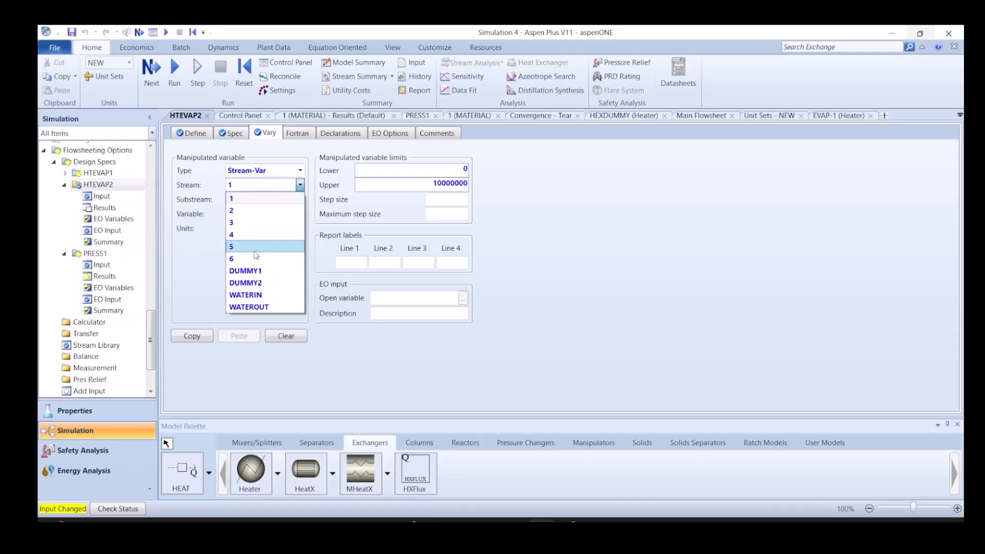
click(255, 254)
click(700, 115)
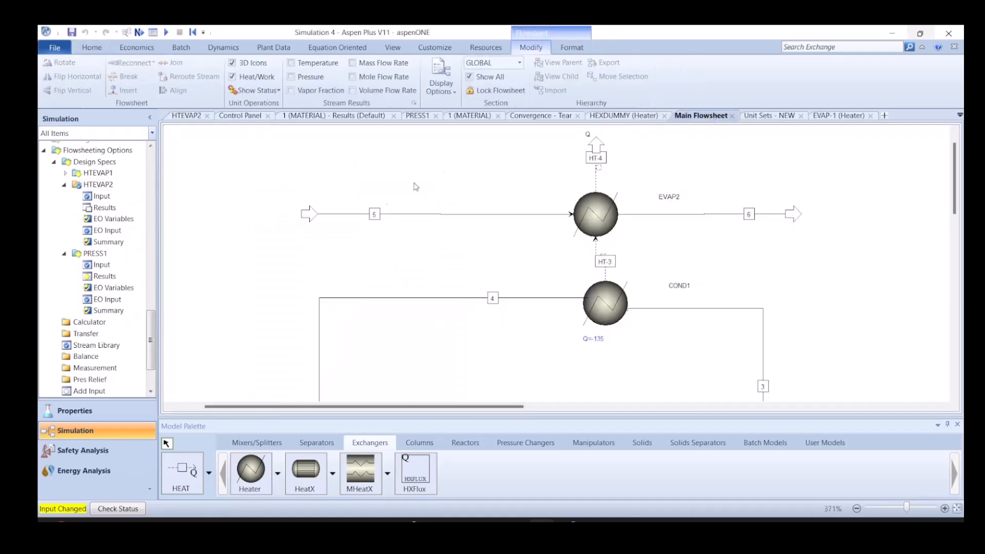
click(186, 116)
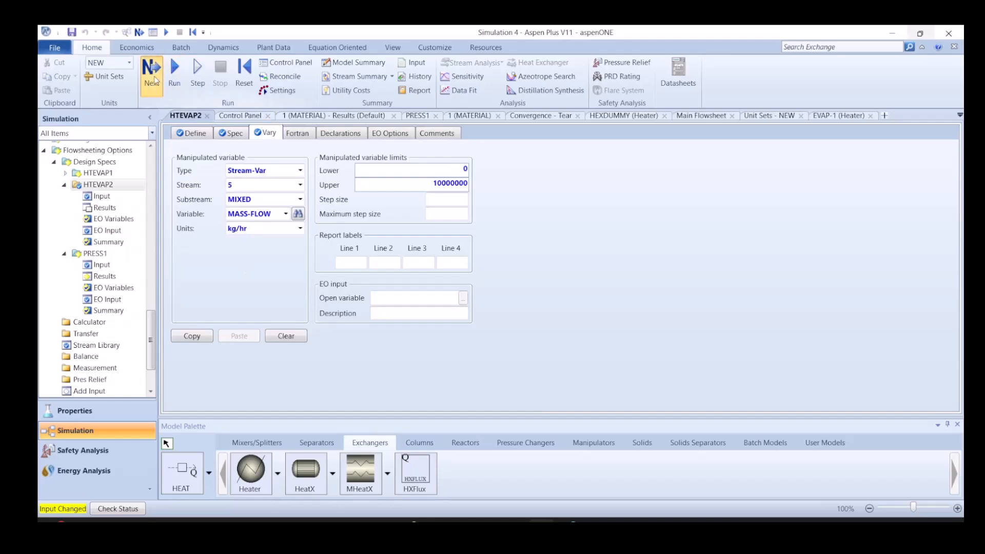
Run the simulation and display stream temperatures on the main flowsheet
click(151, 70)
click(568, 301)
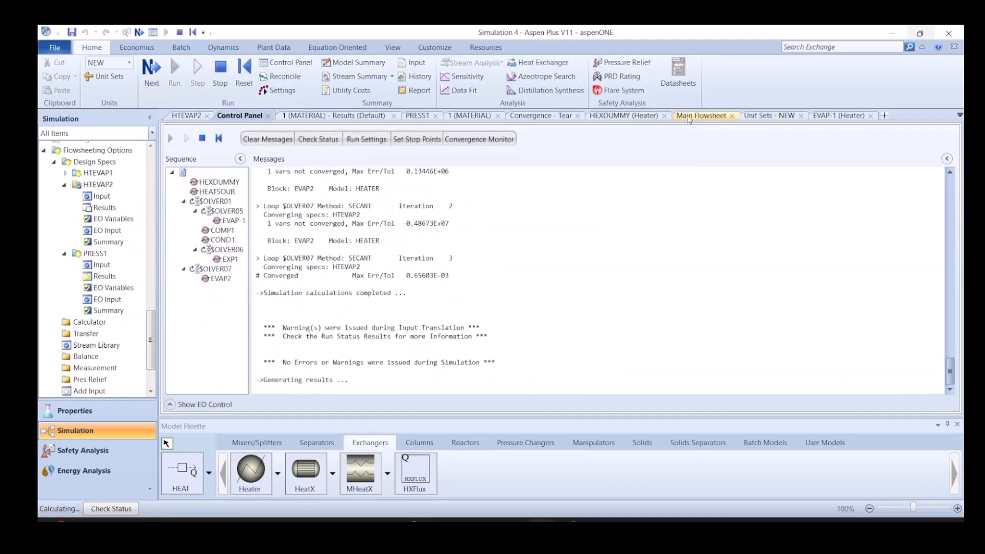
click(689, 117)
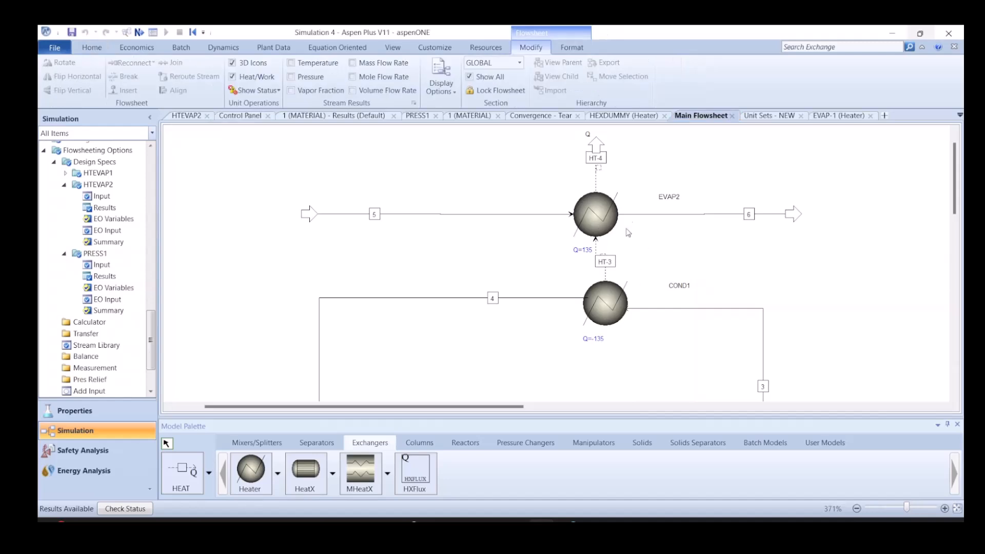
click(291, 63)
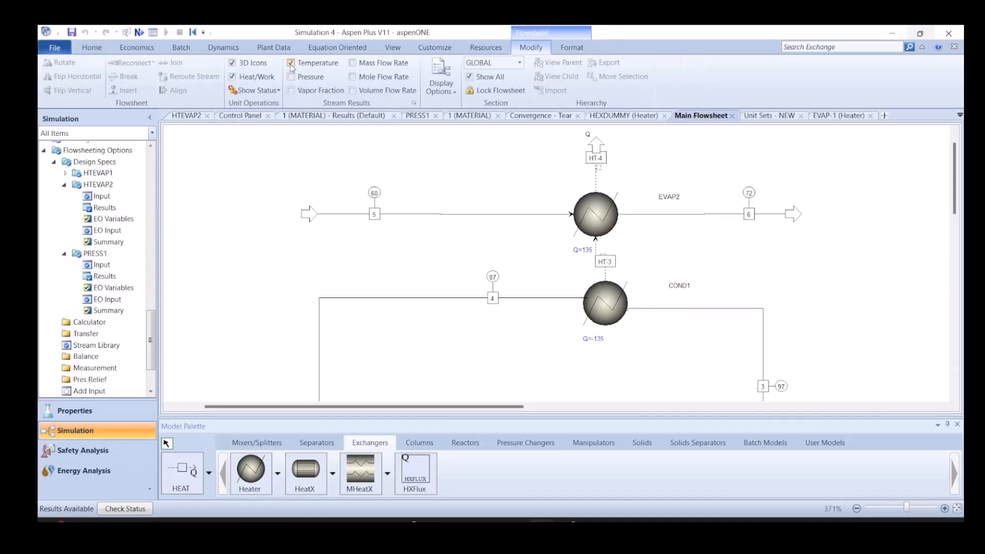
Specify stream 5 by temperature and vapor fraction, with a vapor fraction of 0.2
double_click(503, 214)
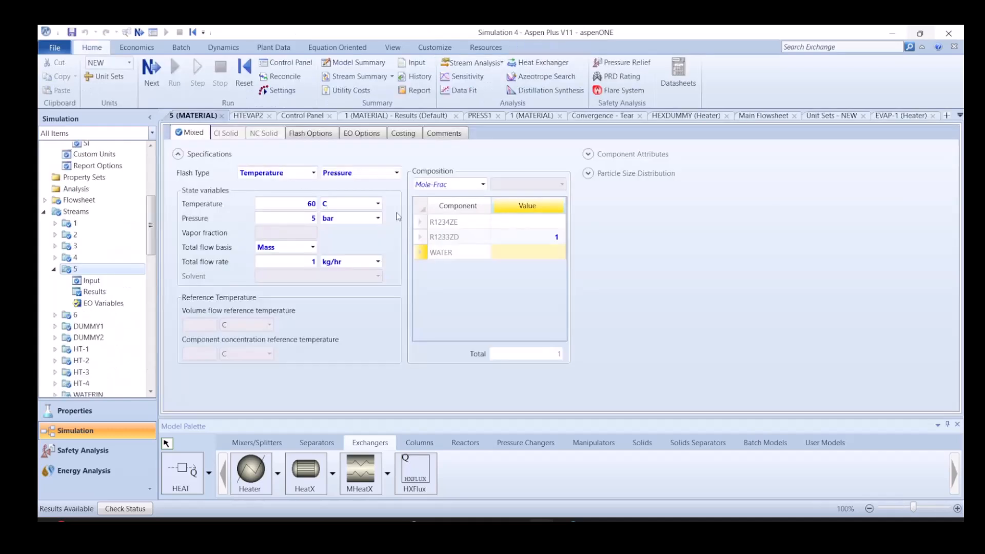
click(396, 173)
click(349, 198)
click(309, 232)
text(0.2)
key(Return)
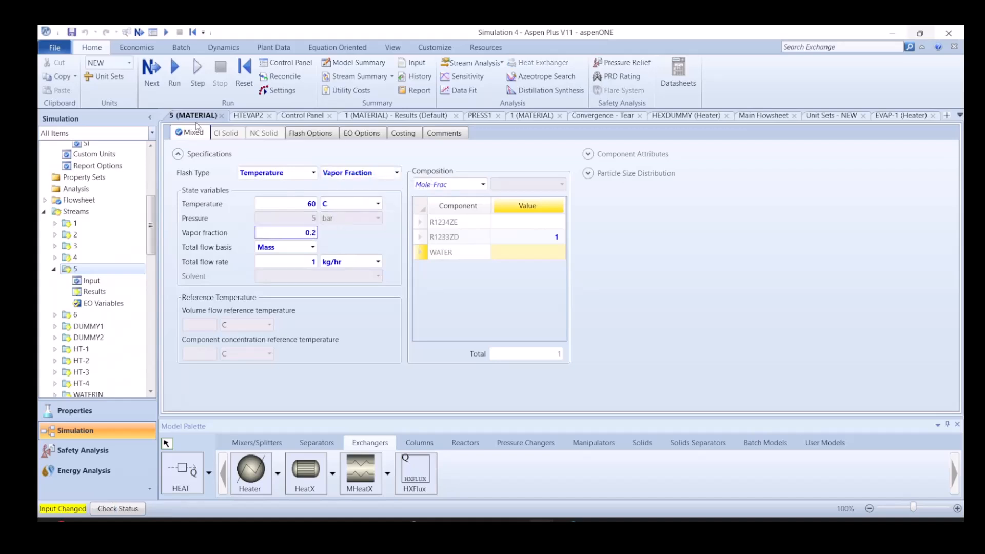
click(222, 115)
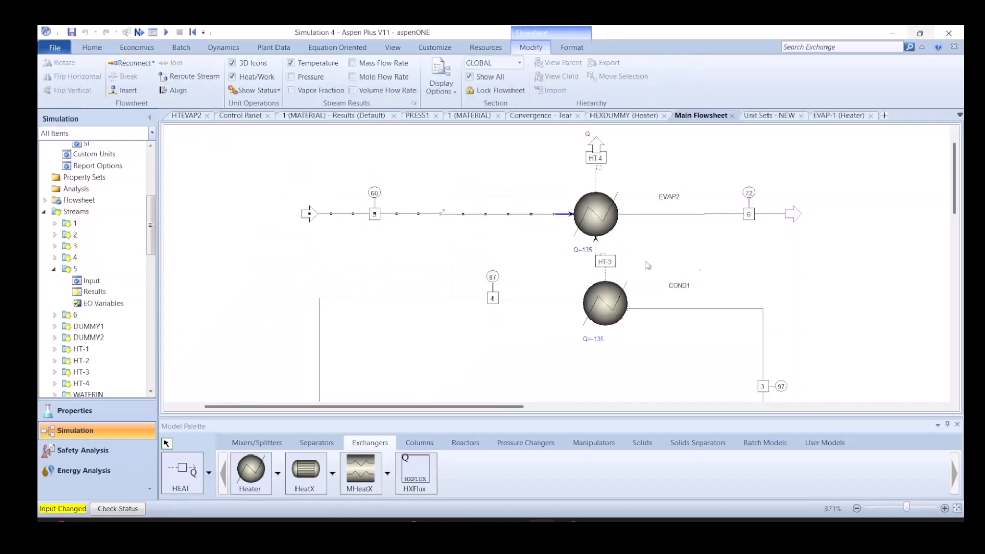
Add a compressor block named COMP2 above EVAP2 on the main flowsheet
scroll(708, 274, down, 5)
scroll(707, 274, down, 1)
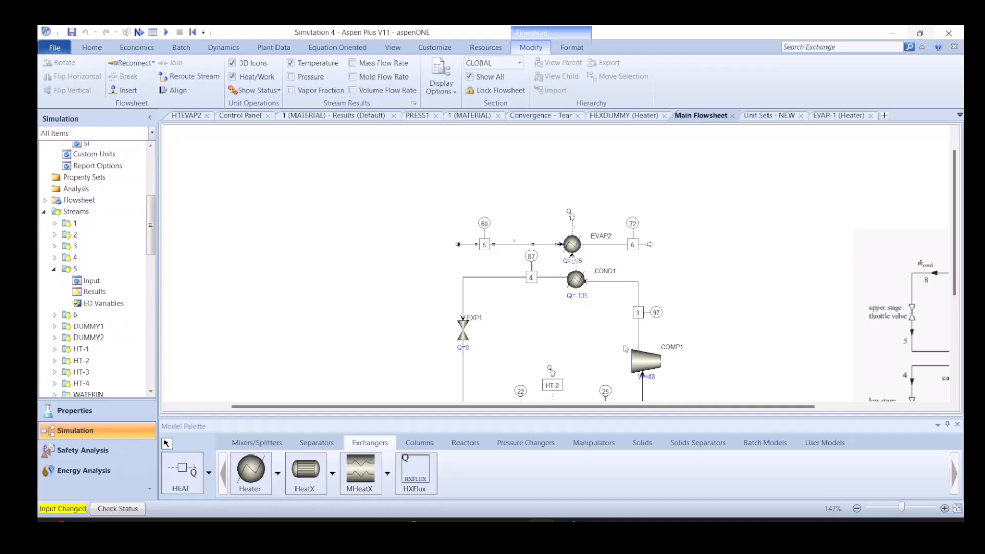
click(649, 364)
click(745, 364)
click(525, 442)
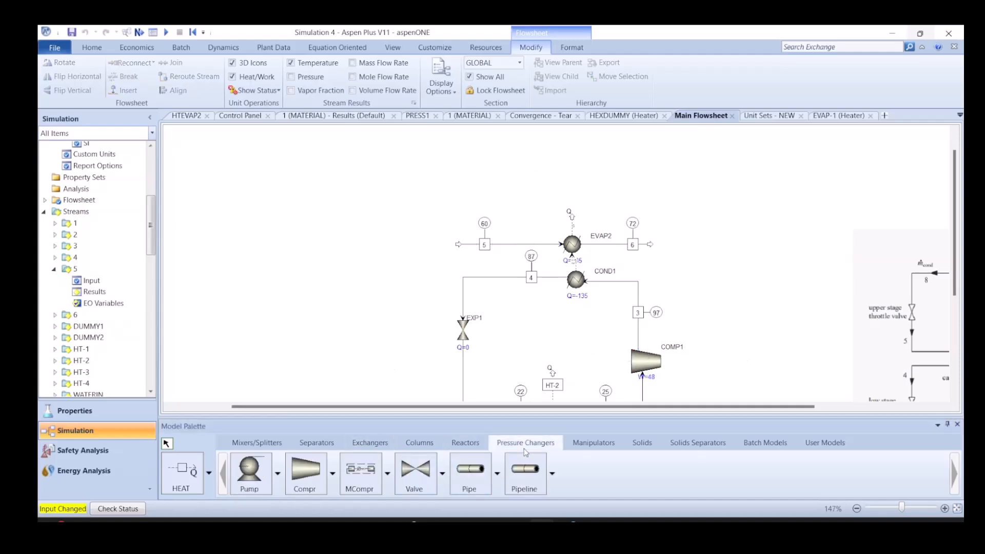
click(306, 471)
click(631, 183)
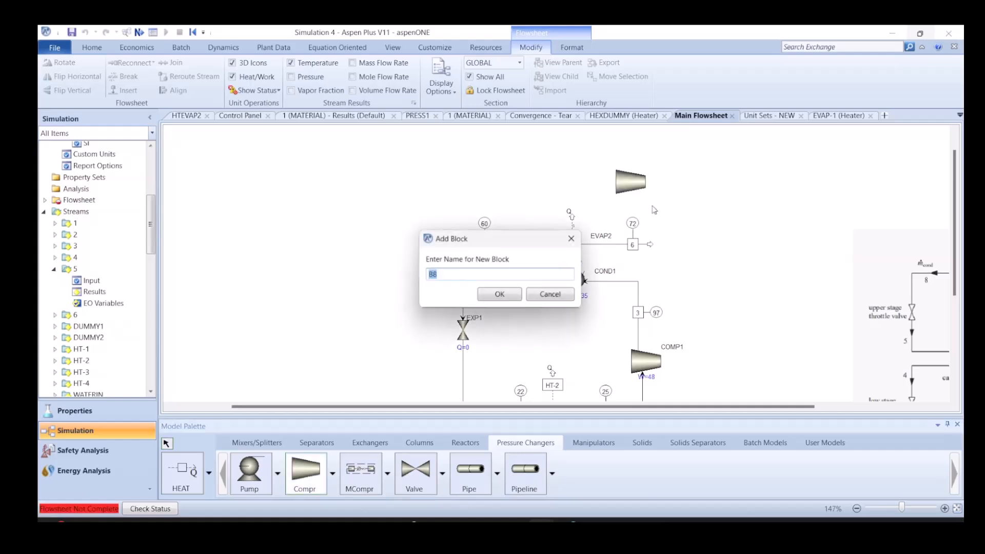
click(523, 300)
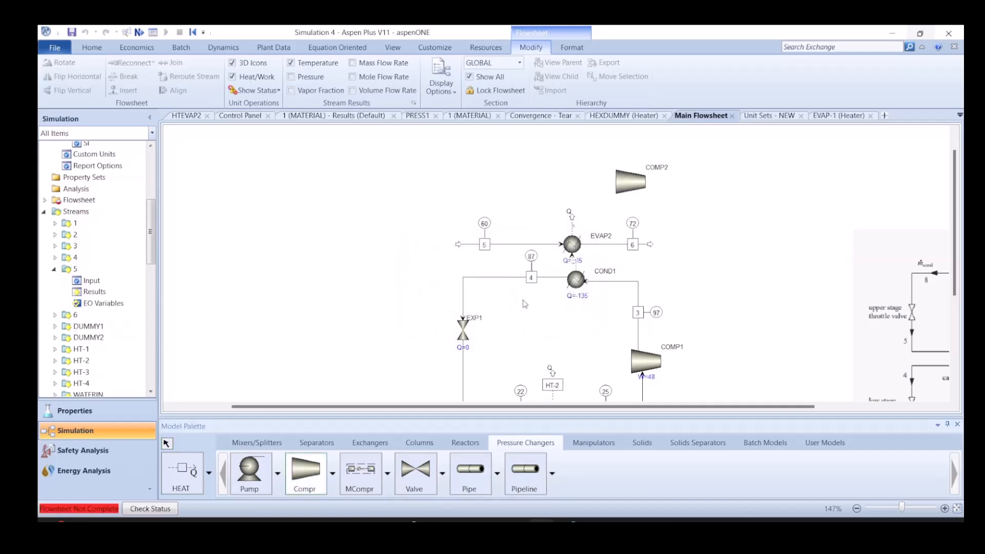
right_click(737, 269)
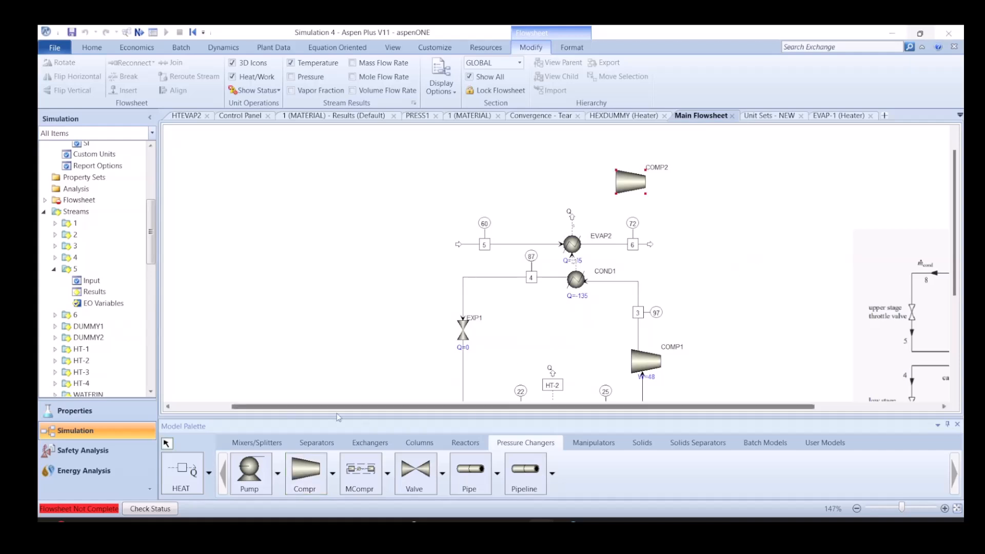
Add a Heater block named COND2 above EVAP2, up and to the left of COMP2
click(370, 443)
click(266, 474)
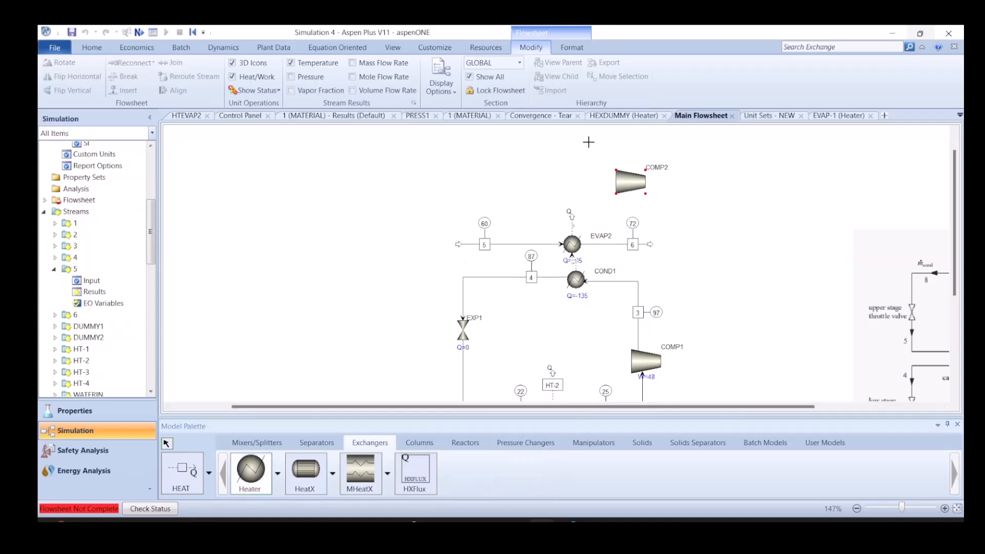
click(560, 142)
text(CON)
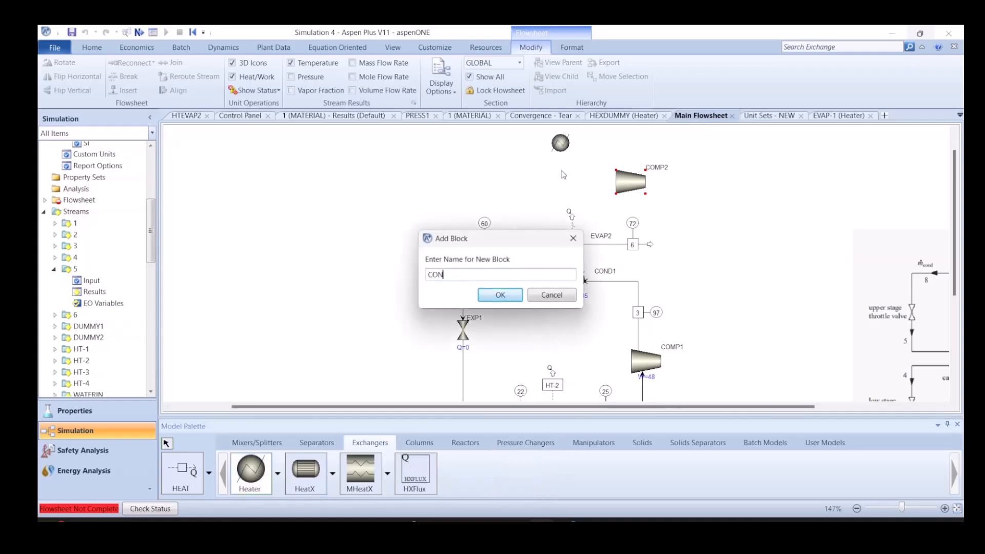
key(Return)
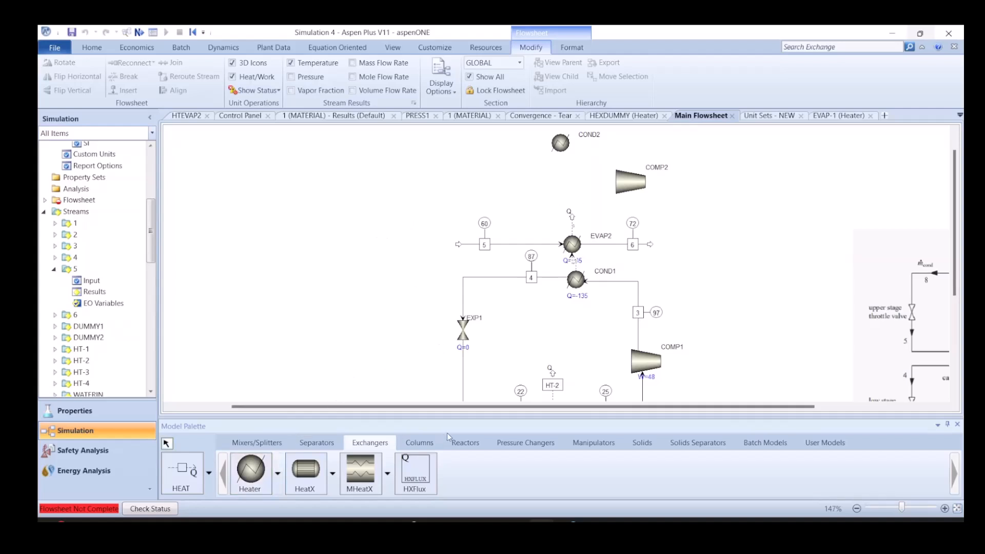
Add a valve block named EXP2 to the left of COND2 and rotate its icon right
click(507, 445)
click(442, 473)
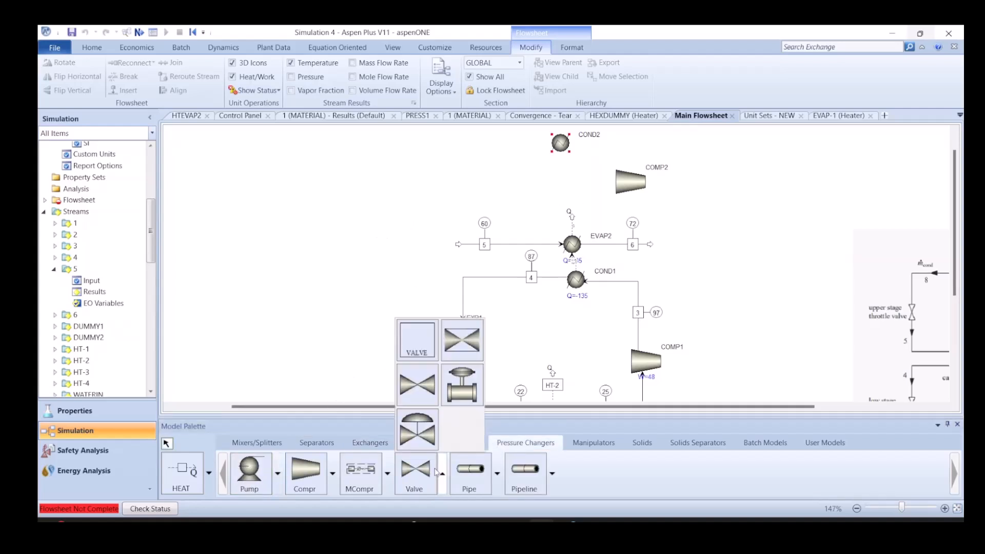
click(413, 393)
click(471, 166)
text(EXP2)
click(512, 294)
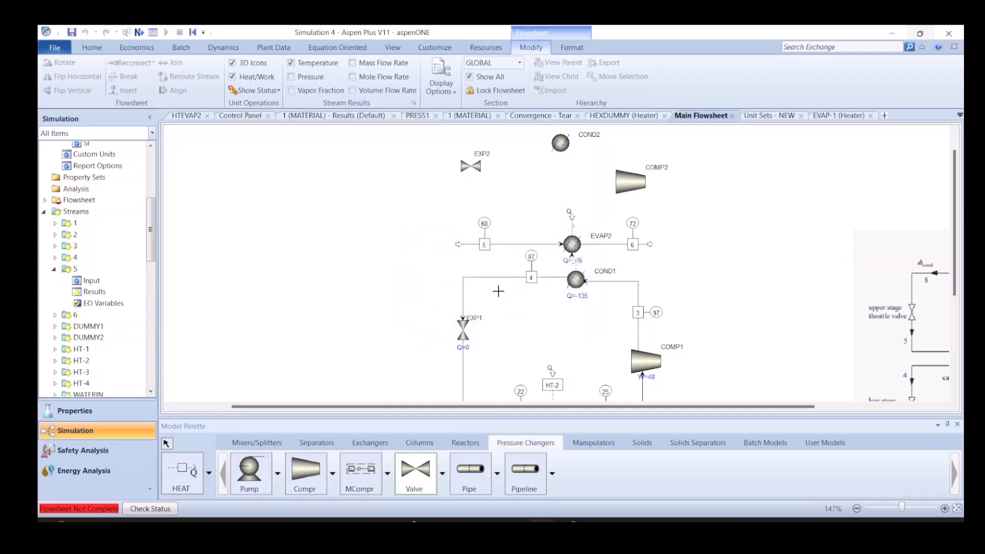
right_click(483, 166)
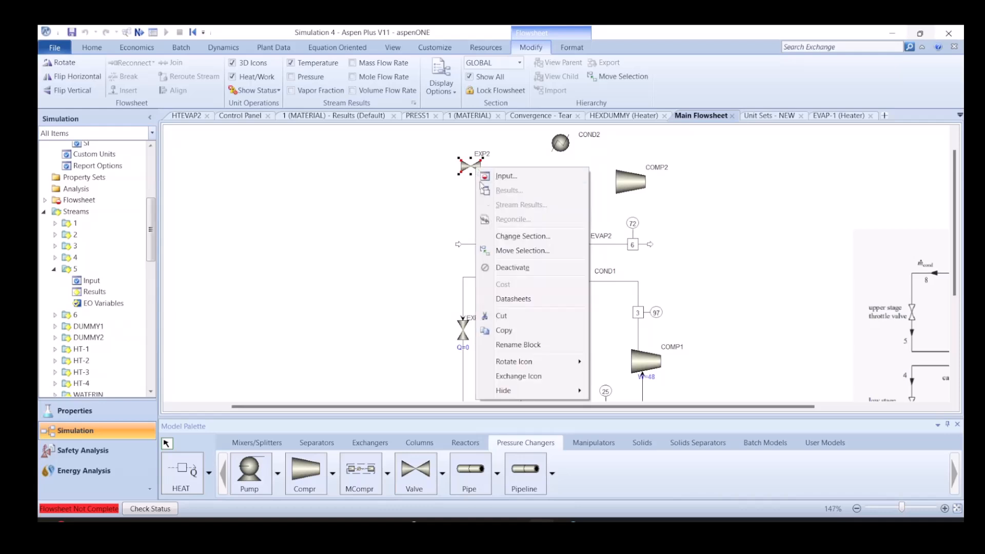
mouse_move(528, 360)
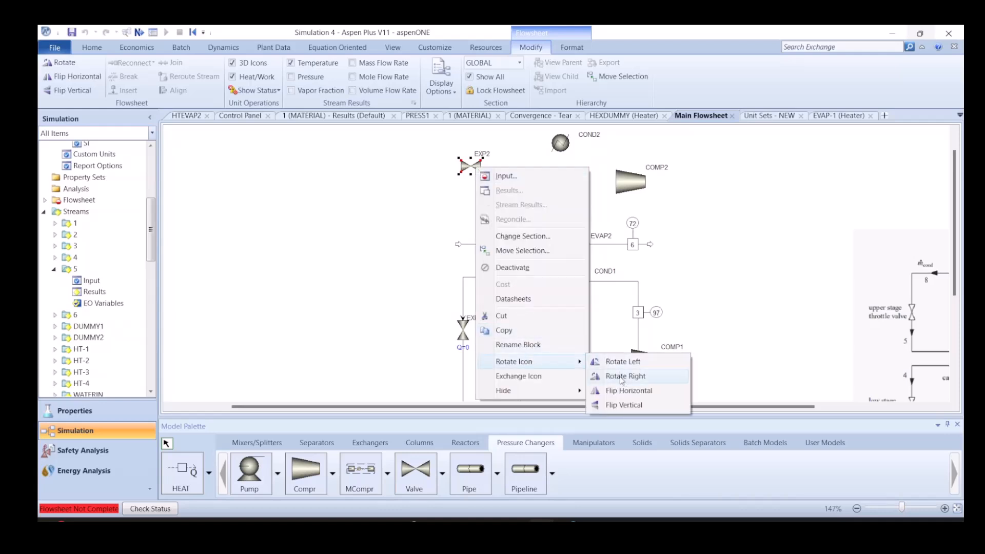
click(636, 375)
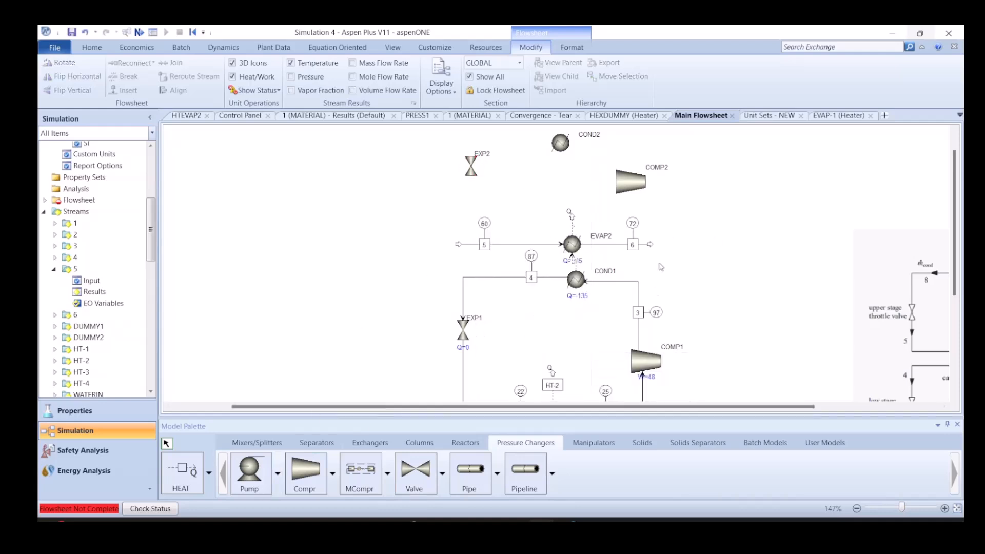
Connect the free end of EVAP2's outlet stream 6 to the inlet of COMP2
click(649, 244)
drag(649, 244, 623, 194)
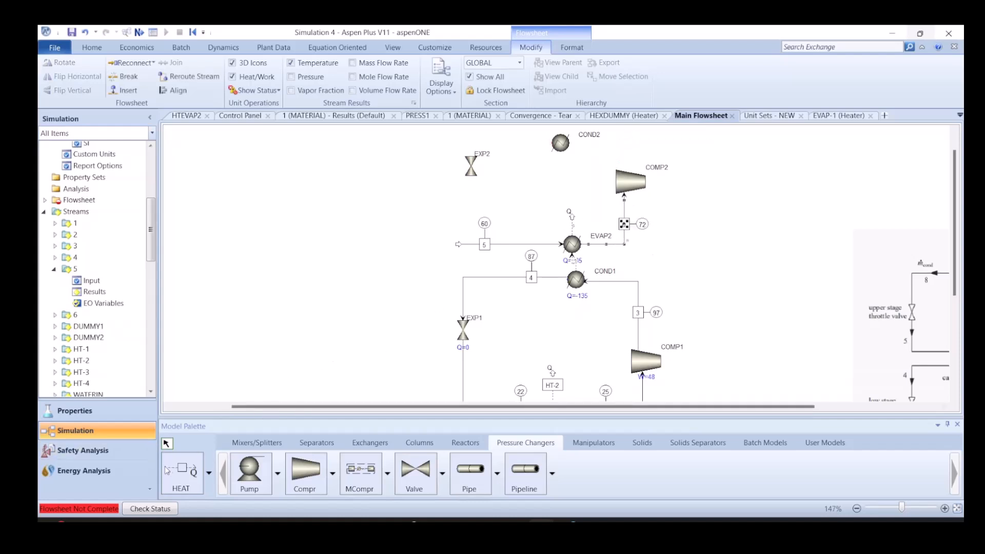
Connect the outlet of COMP2 to the inlet of COND2 with a material stream named 7
click(208, 472)
click(182, 338)
click(642, 191)
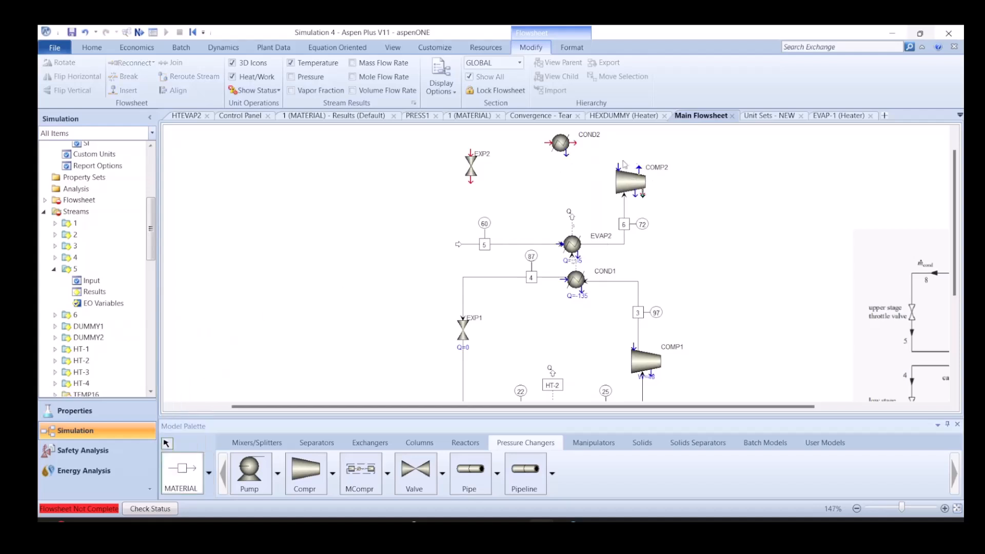
click(573, 146)
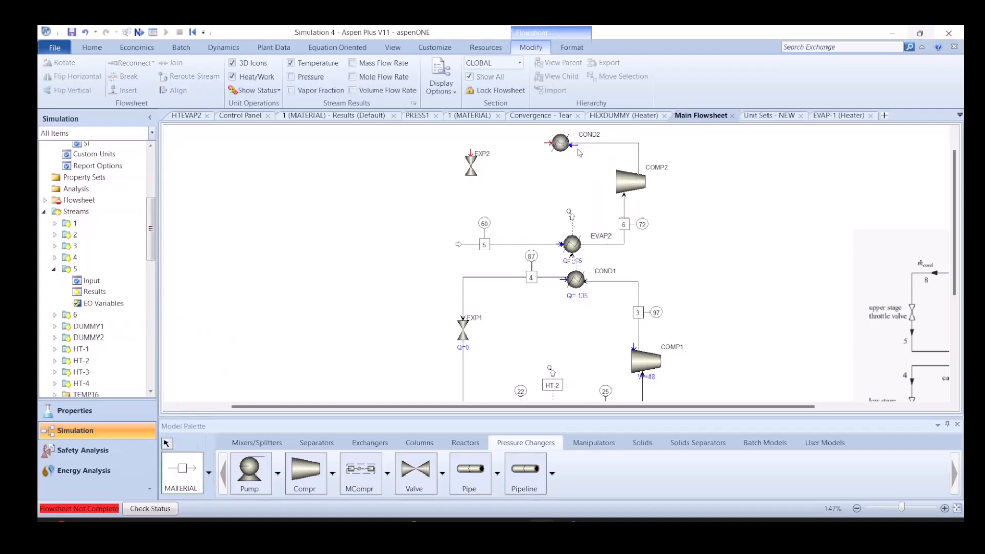
text(7)
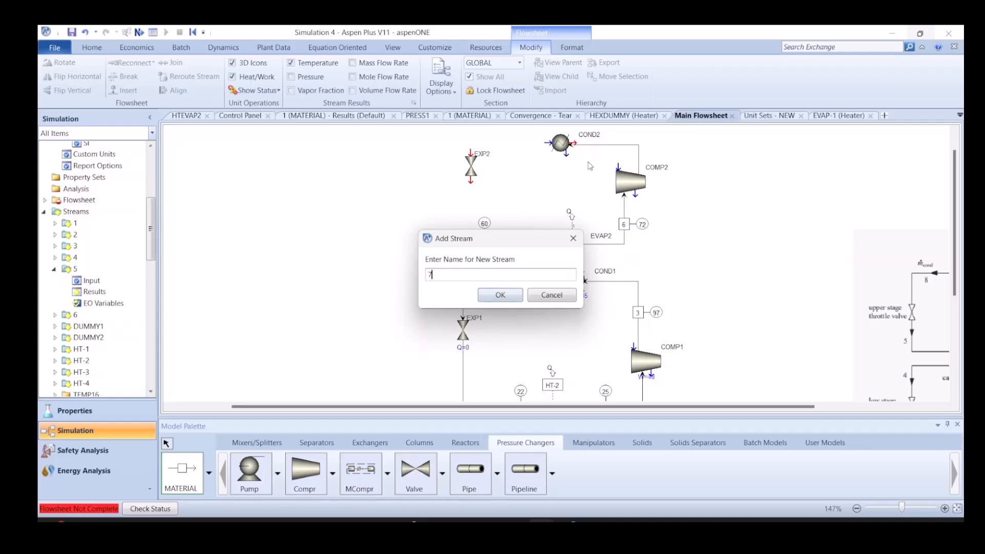
key(Return)
Connect COND2 to EXP2 with material stream 8 and attach the free start of stream 5 to EXP2's outlet
click(568, 141)
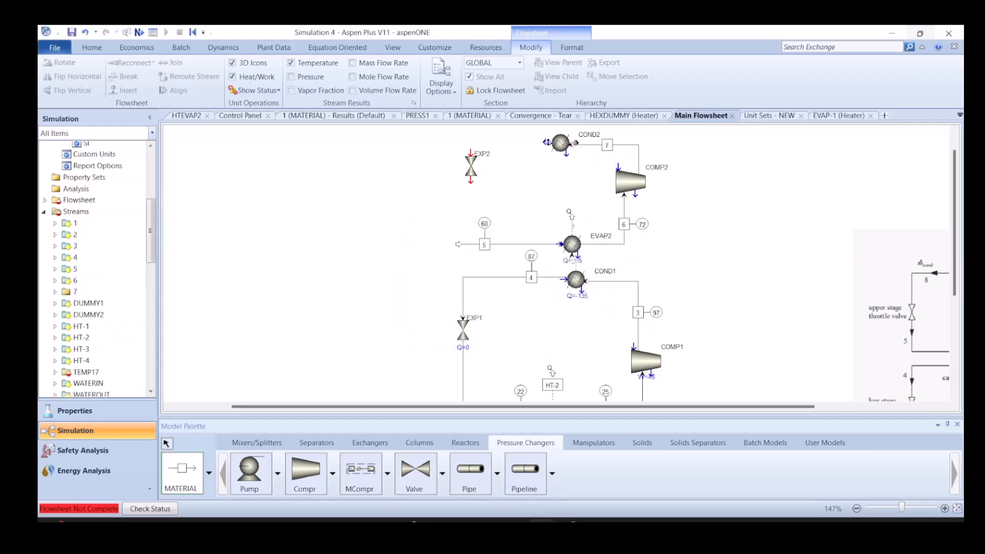
click(469, 151)
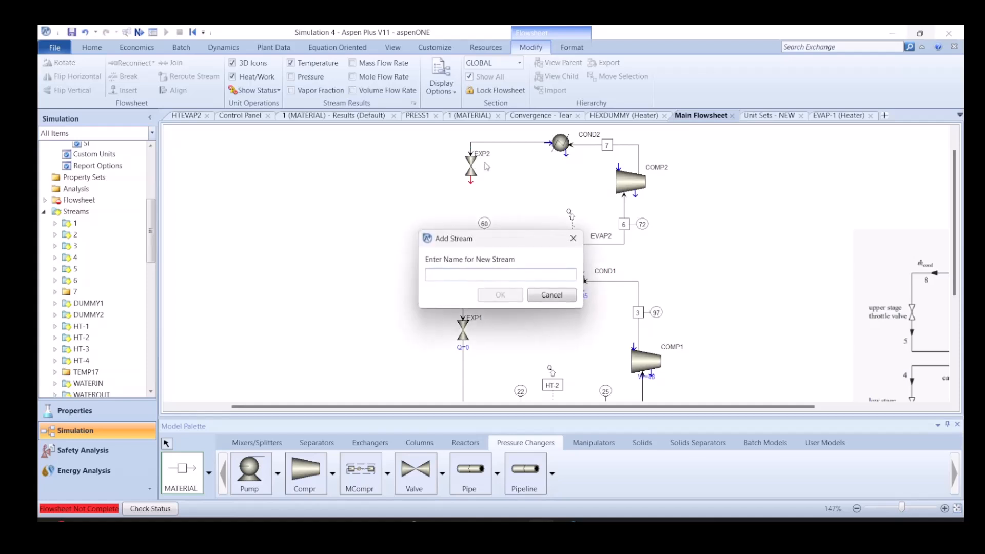
text(8)
key(Return)
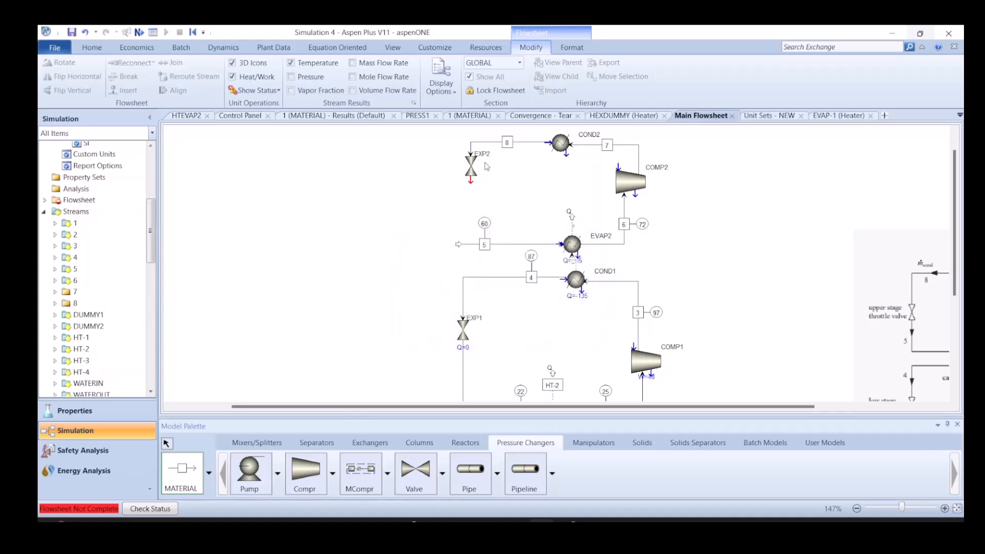
drag(459, 246, 472, 176)
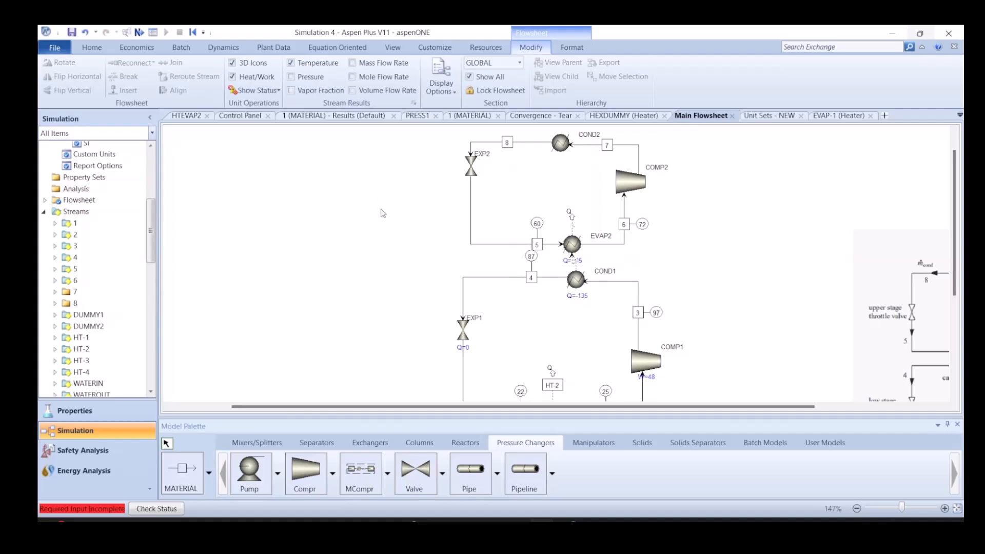
Add stream 5 as a second tear stream in the convergence settings
click(544, 116)
click(276, 194)
click(221, 254)
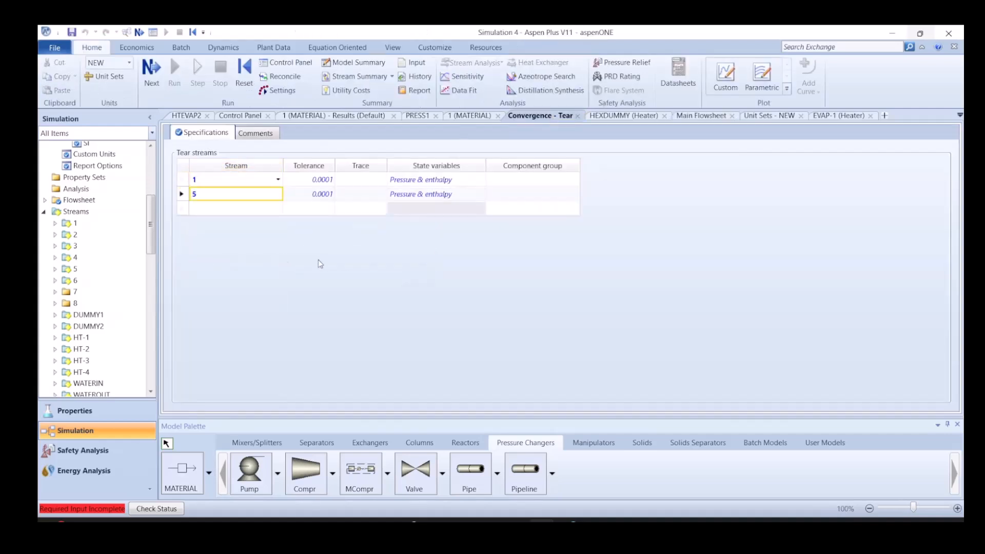
Specify COND2 with flash type Pressure and Degrees of subcooling, entering 3 C subcooling and a pressure of 0 bar
click(701, 116)
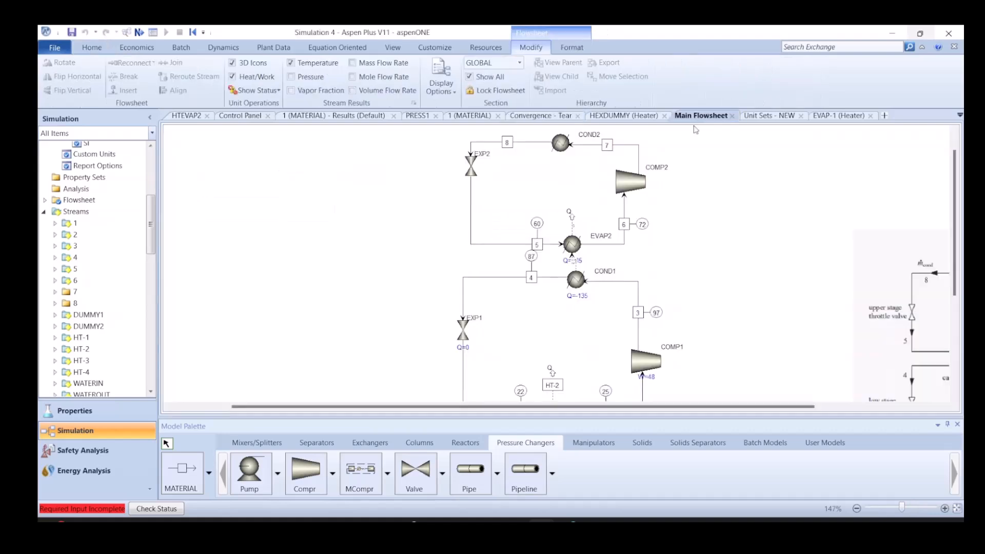
click(560, 144)
double_click(559, 144)
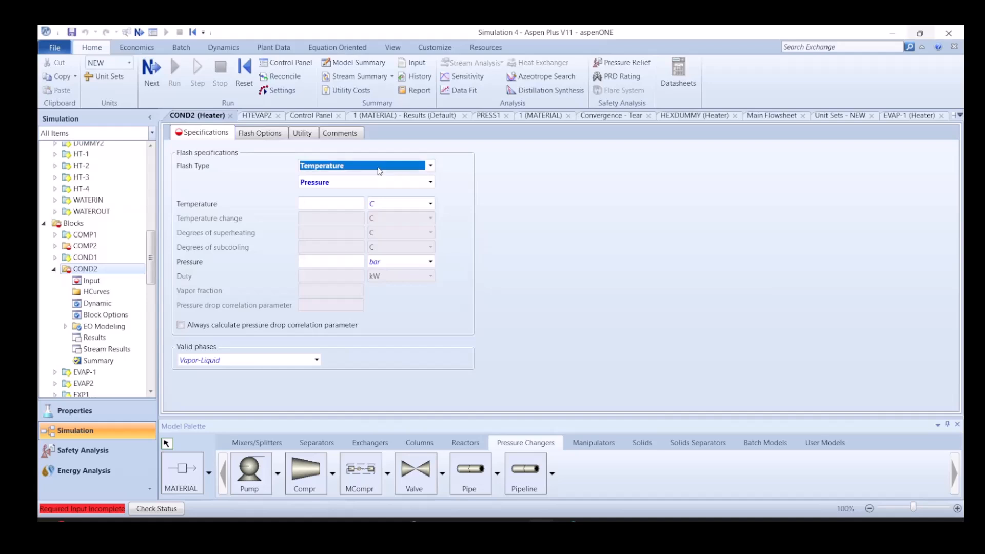
click(379, 167)
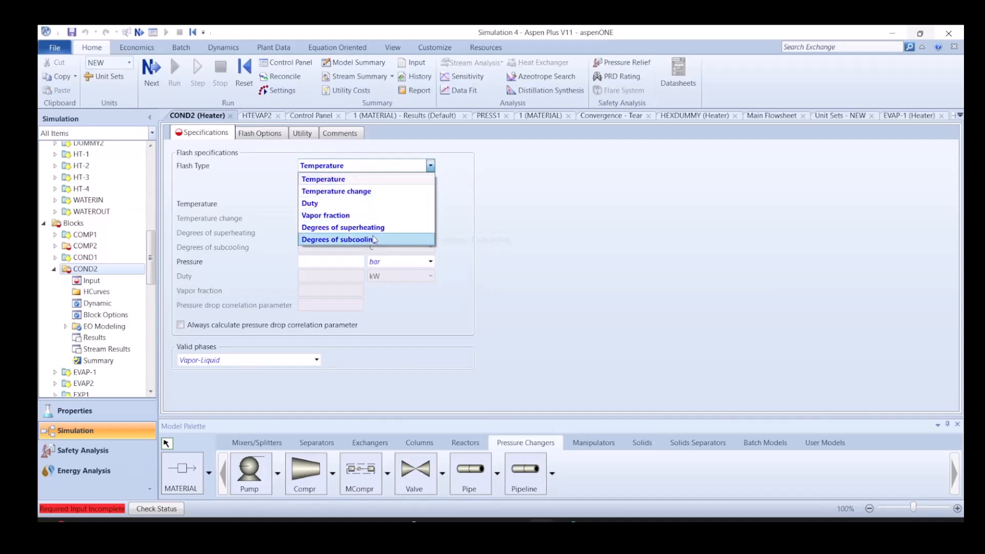
click(341, 239)
click(344, 252)
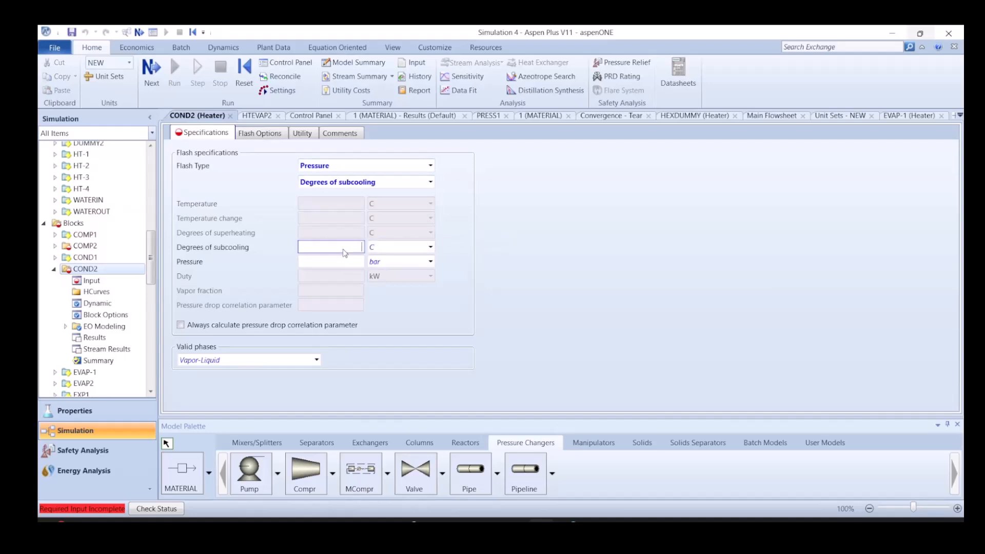
text(3)
key(Tab)
text(0)
key(Tab)
Specify COMP2 as an isentropic compressor with a discharge pressure of 17 bar
click(779, 116)
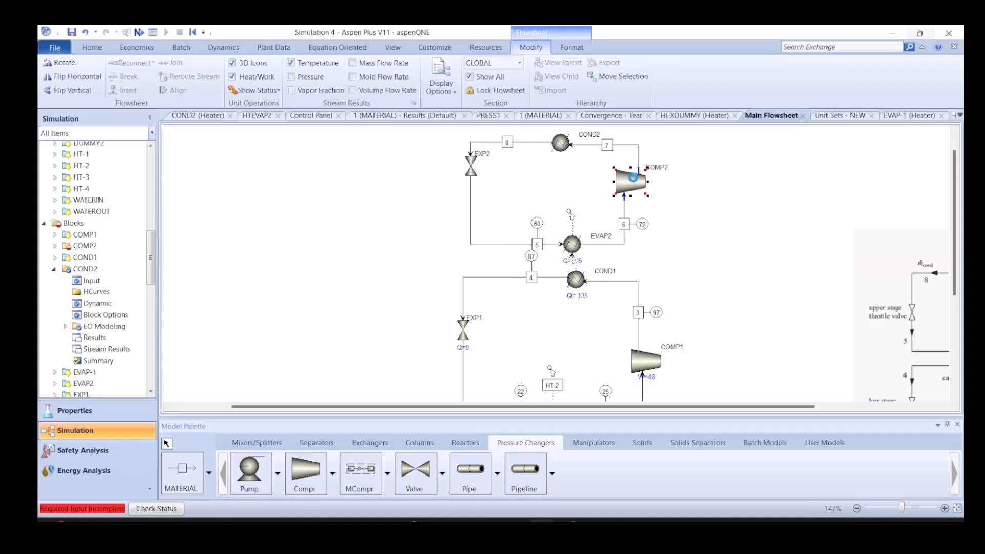
double_click(635, 181)
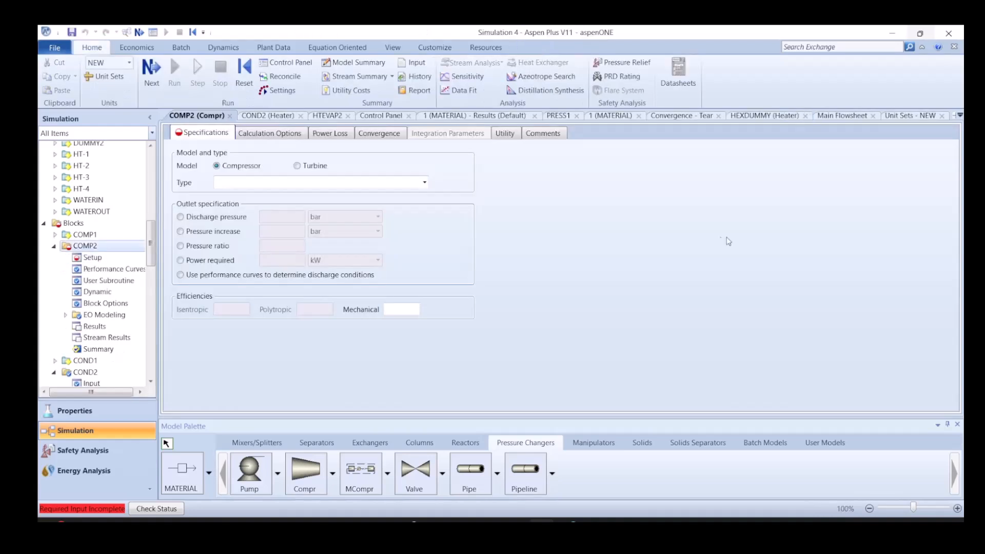
click(424, 182)
click(288, 193)
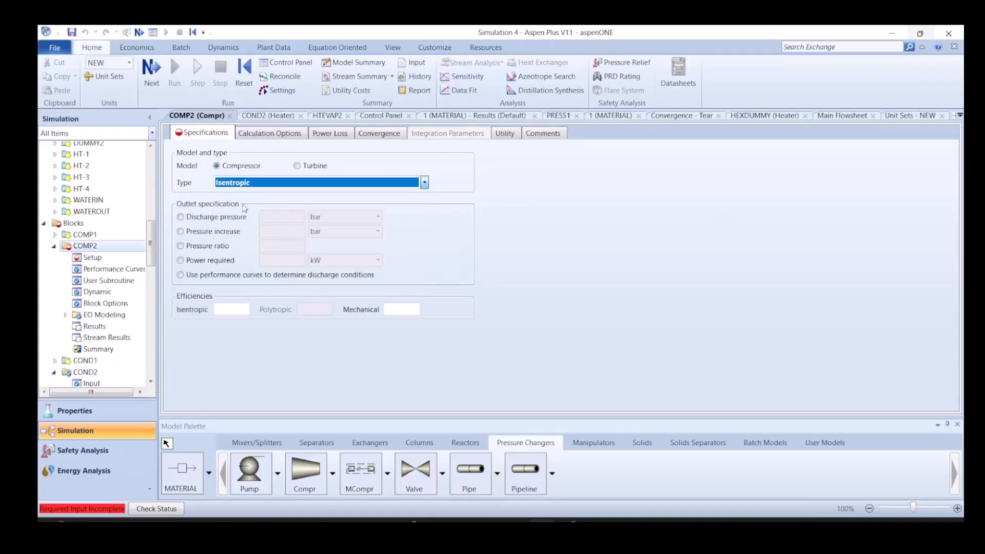
click(203, 218)
click(268, 217)
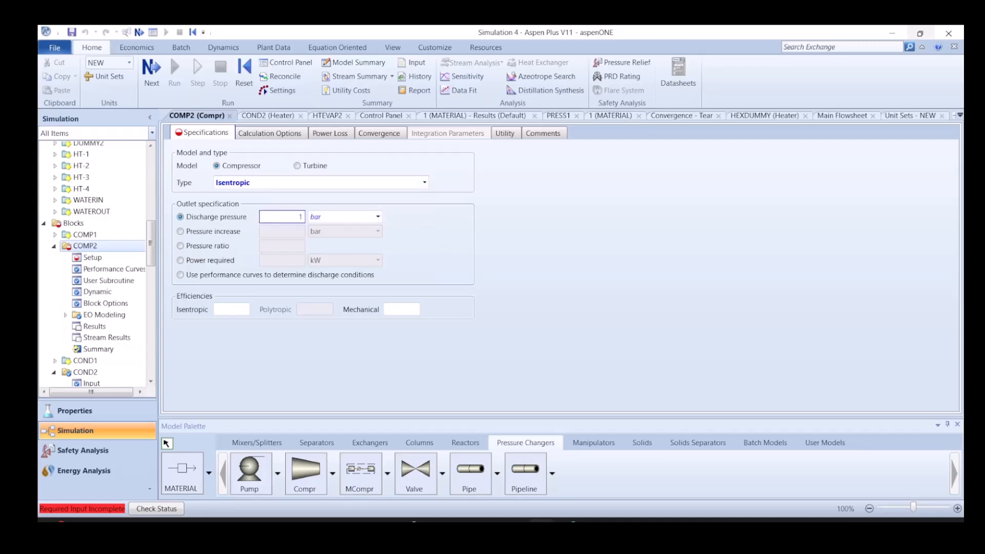
click(566, 319)
Set COMP2's isentropic efficiency to 0.8 and its mechanical efficiency to 0.98
click(225, 310)
text(0.8)
key(Tab)
text(0.9)
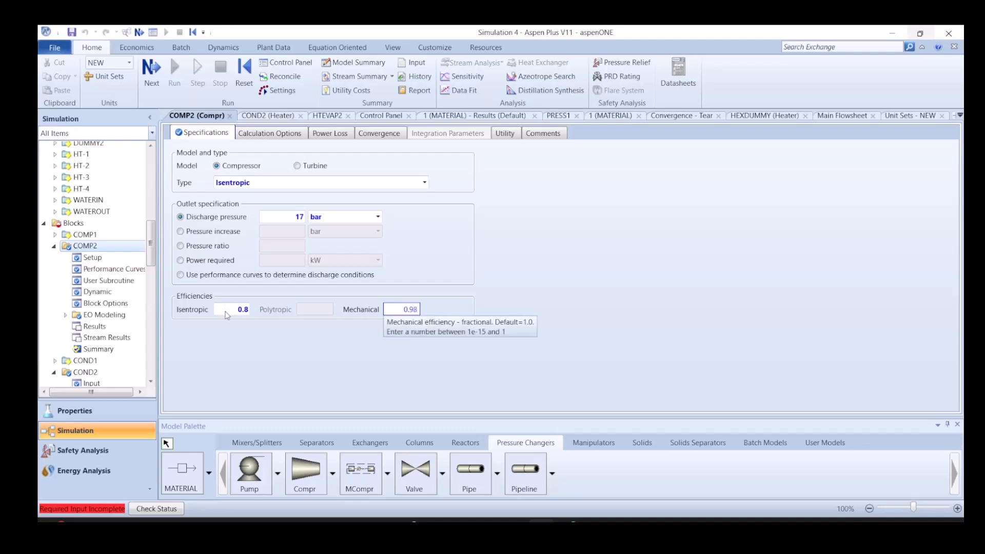
key(Return)
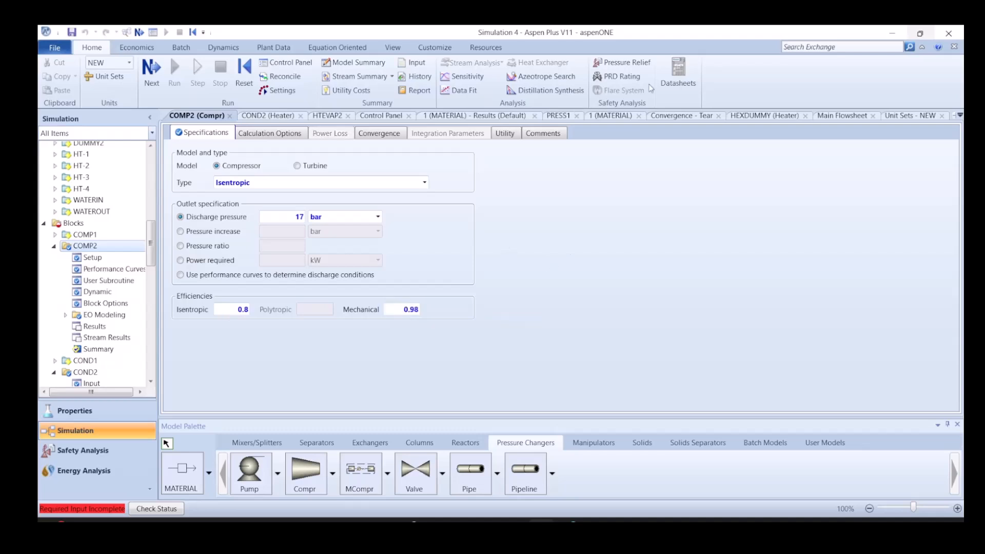
Set the outlet pressure of valve EXP2 to 5 bar and close its form
click(854, 117)
scroll(692, 315, down, 3)
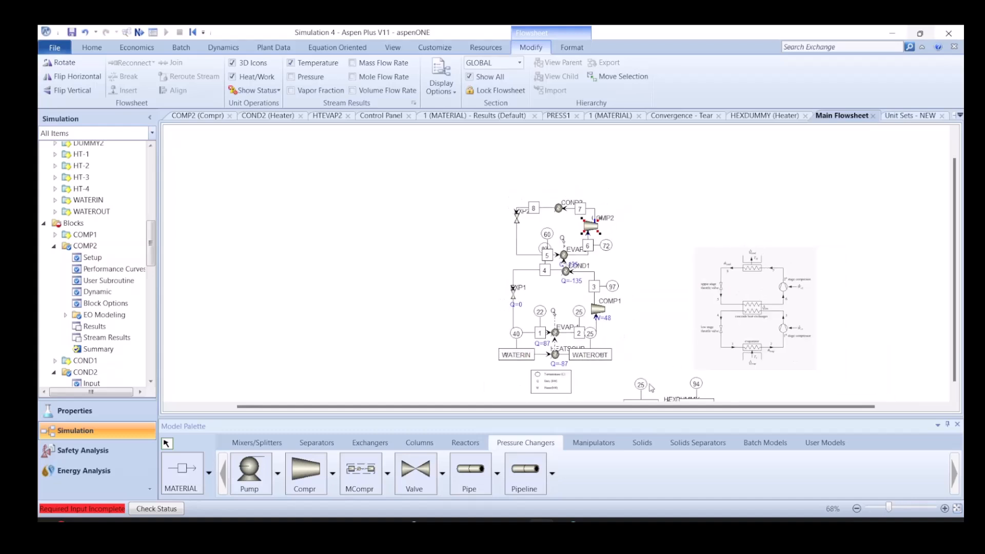
scroll(655, 384, down, 1)
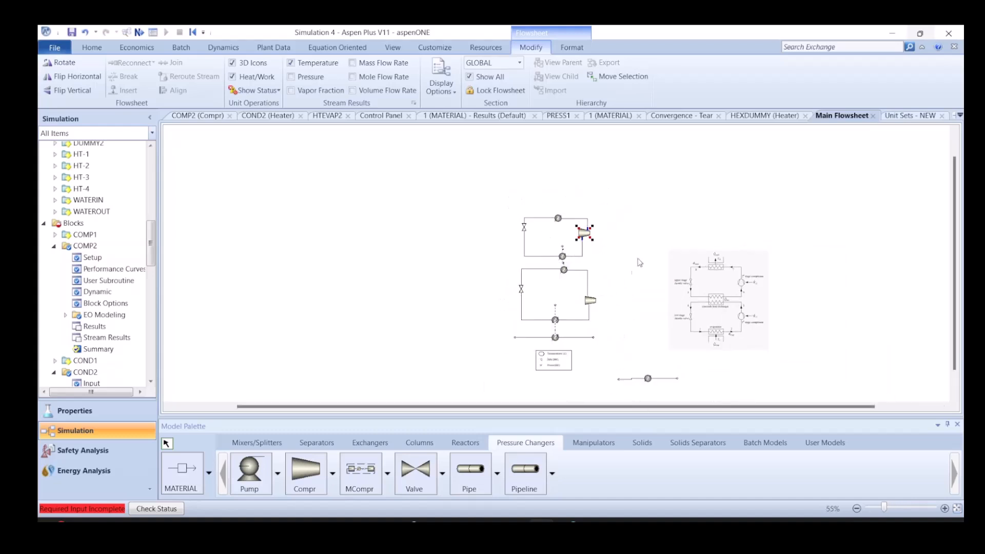
scroll(633, 271, up, 5)
click(466, 167)
double_click(466, 164)
click(255, 229)
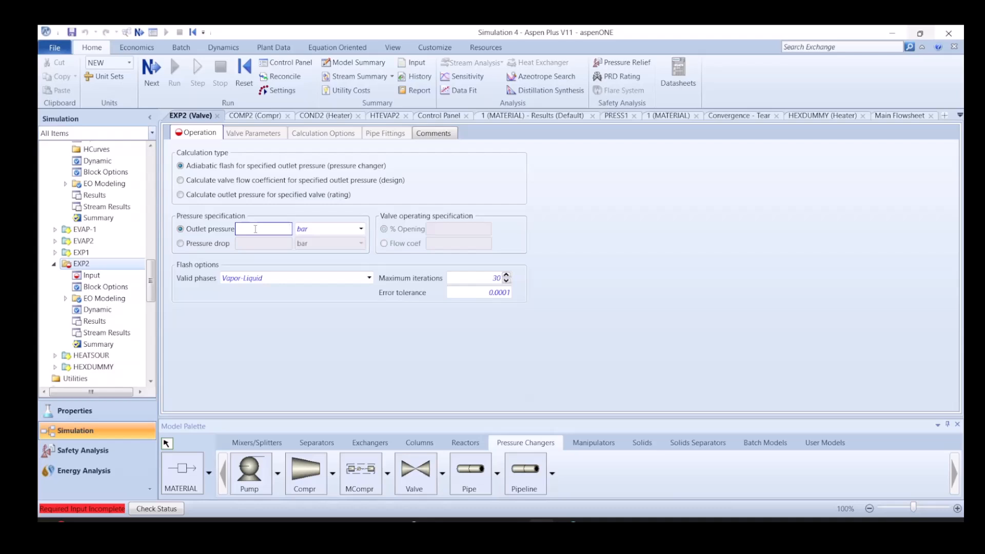
text(5)
key(Return)
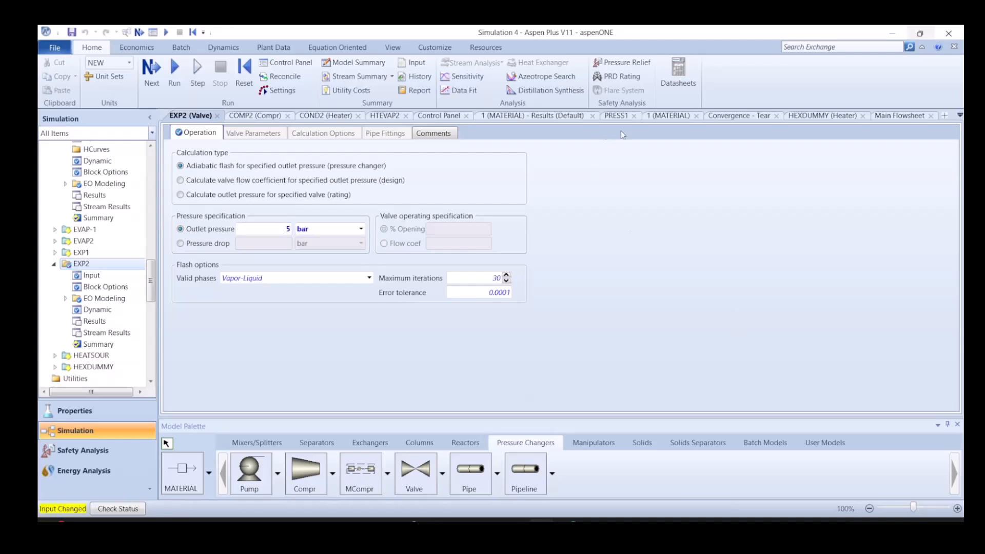
click(217, 116)
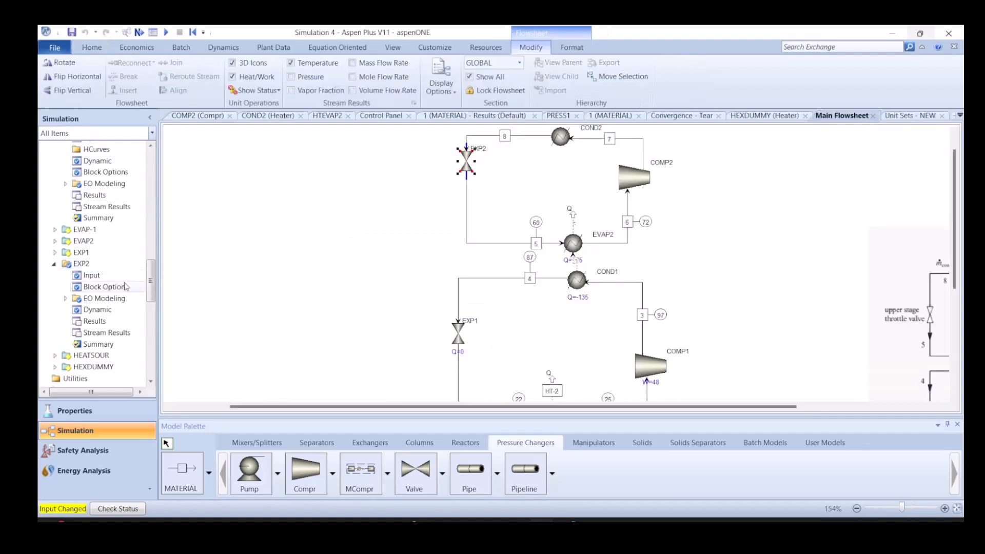
Duplicate the PRESS1 design spec and give the copy the ID PRESS2
scroll(106, 243, down, 4)
scroll(105, 242, down, 4)
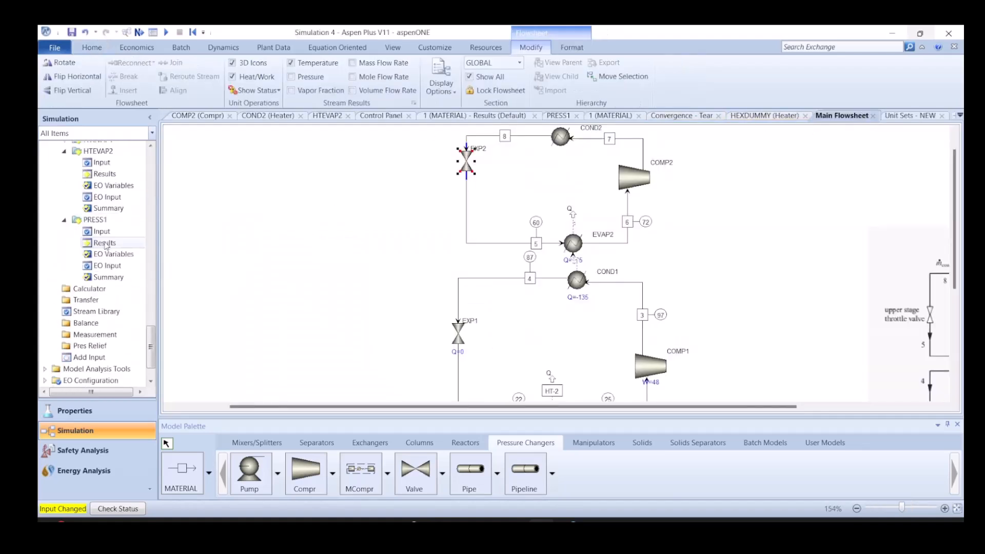
double_click(95, 256)
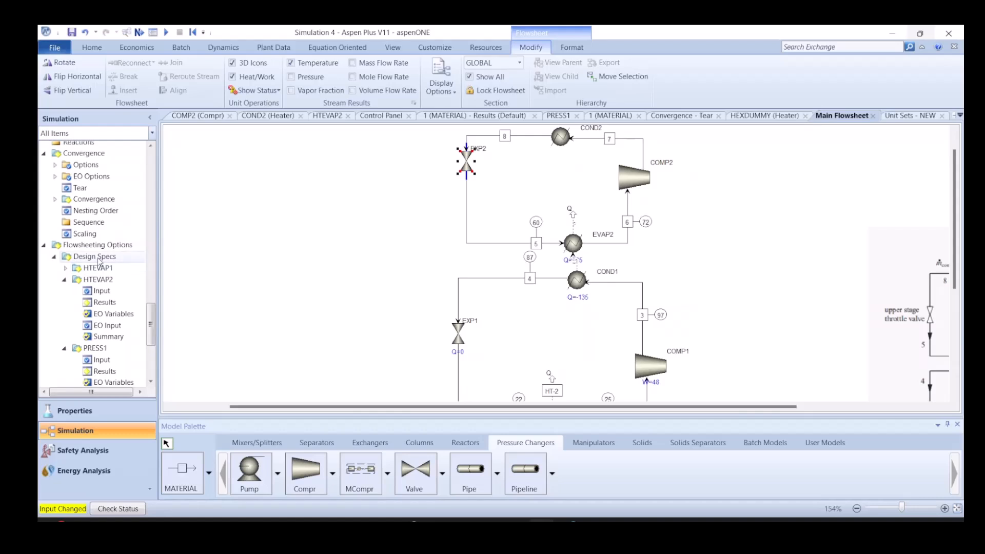
click(182, 212)
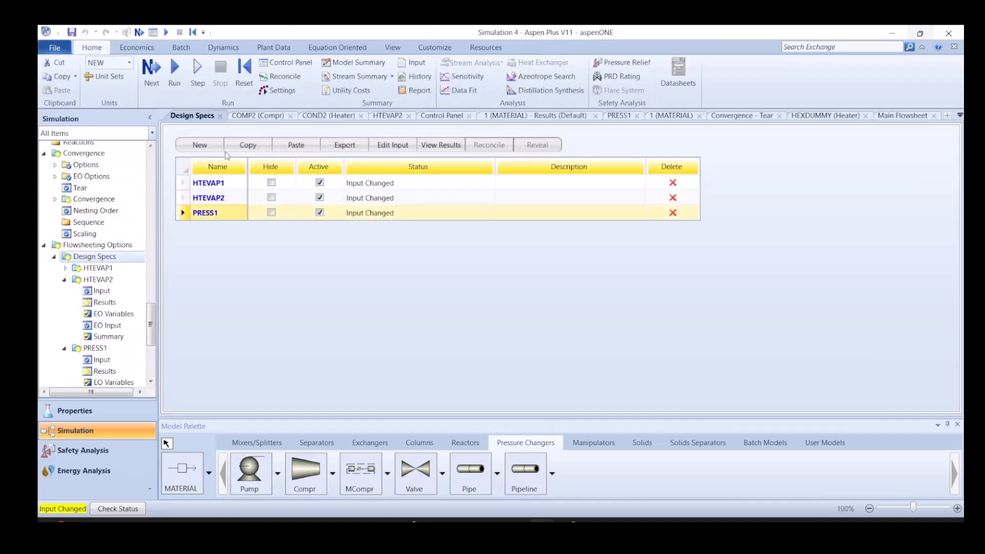
click(262, 146)
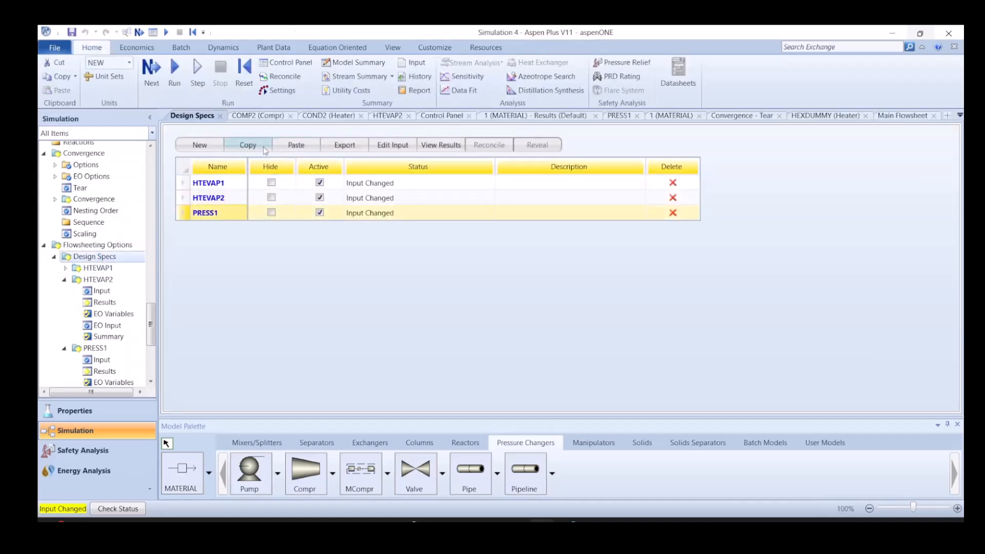
click(300, 147)
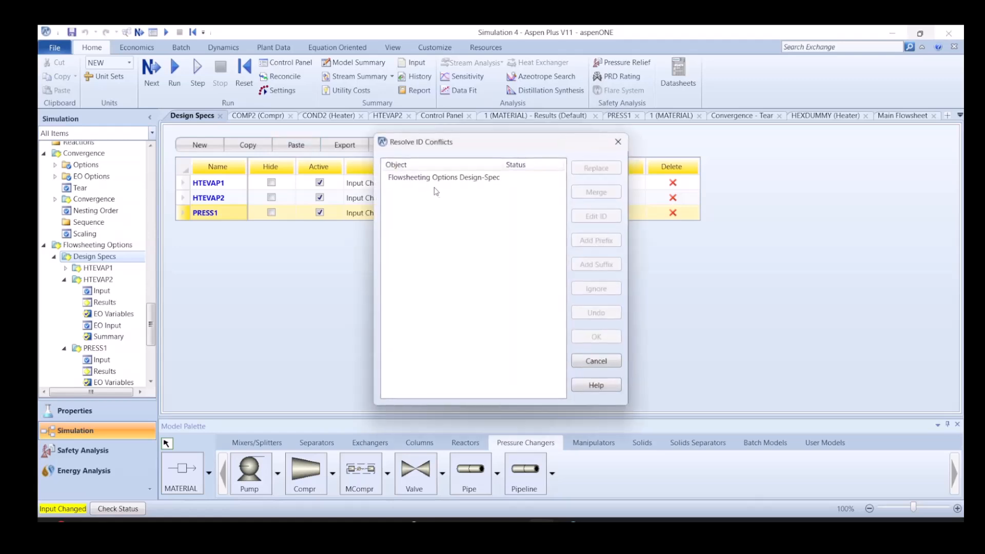
click(596, 216)
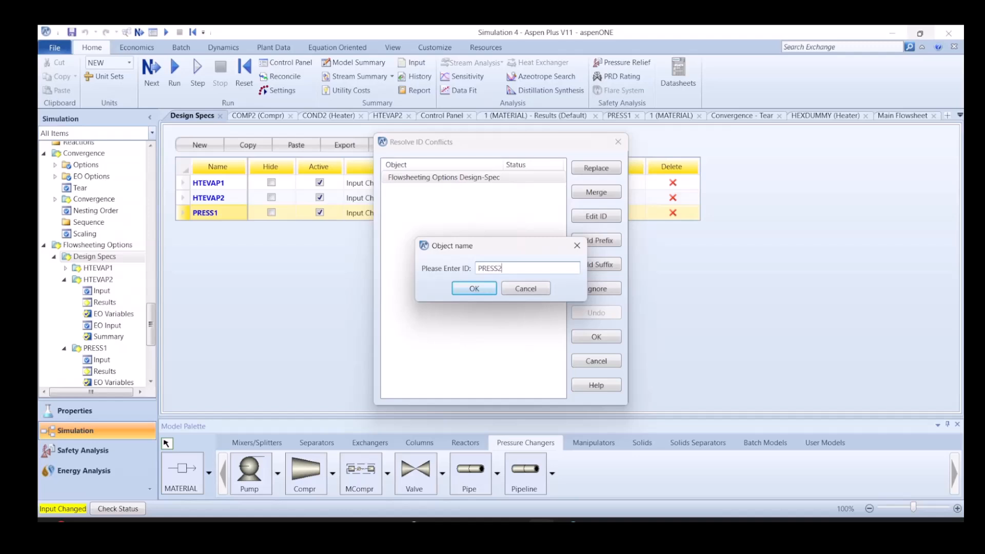
click(474, 288)
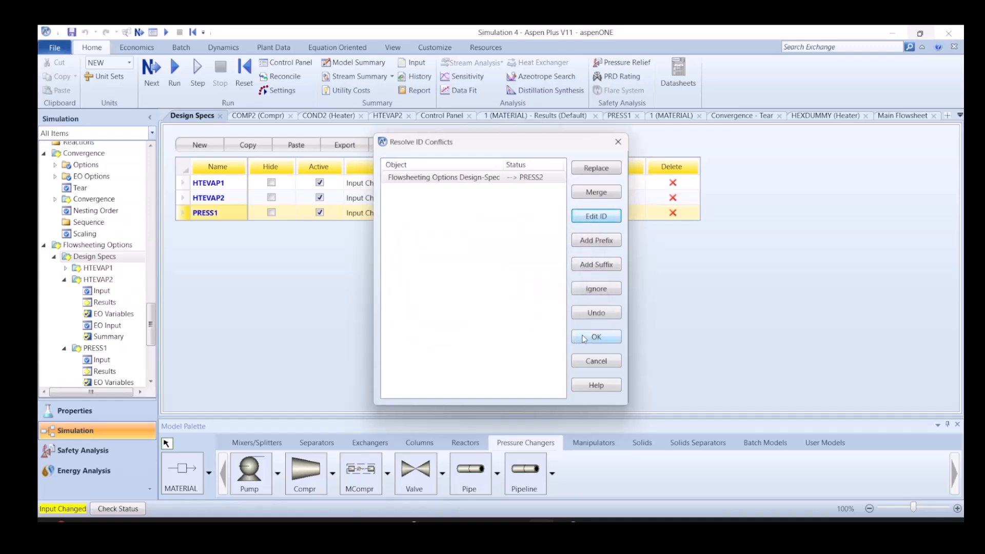
click(596, 337)
Open the PRESS2 design spec and close the other open forms from COMP2 through HEXDUMMY
click(213, 228)
double_click(214, 231)
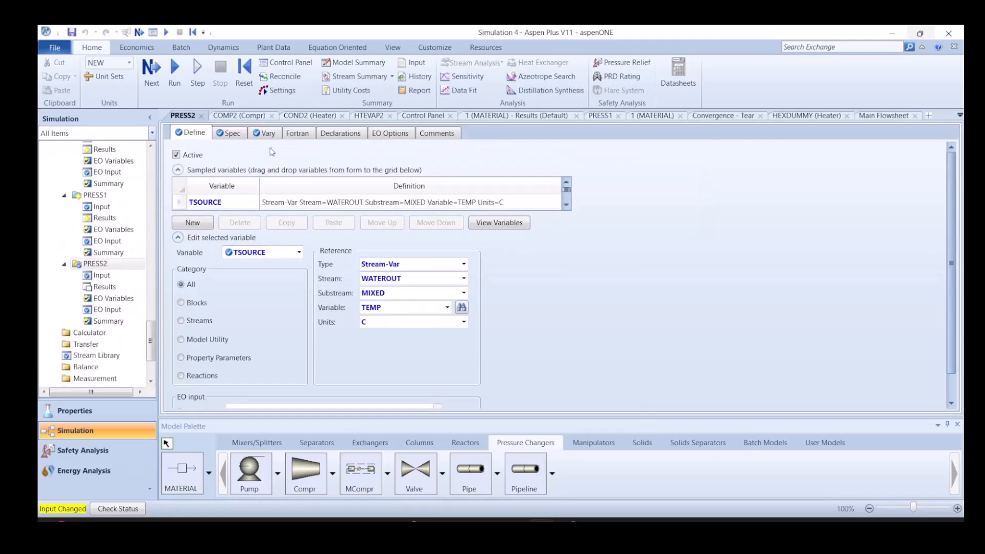
middle_click(246, 120)
middle_click(245, 119)
middle_click(245, 120)
middle_click(245, 119)
middle_click(245, 120)
middle_click(245, 119)
middle_click(245, 120)
middle_click(245, 119)
middle_click(245, 120)
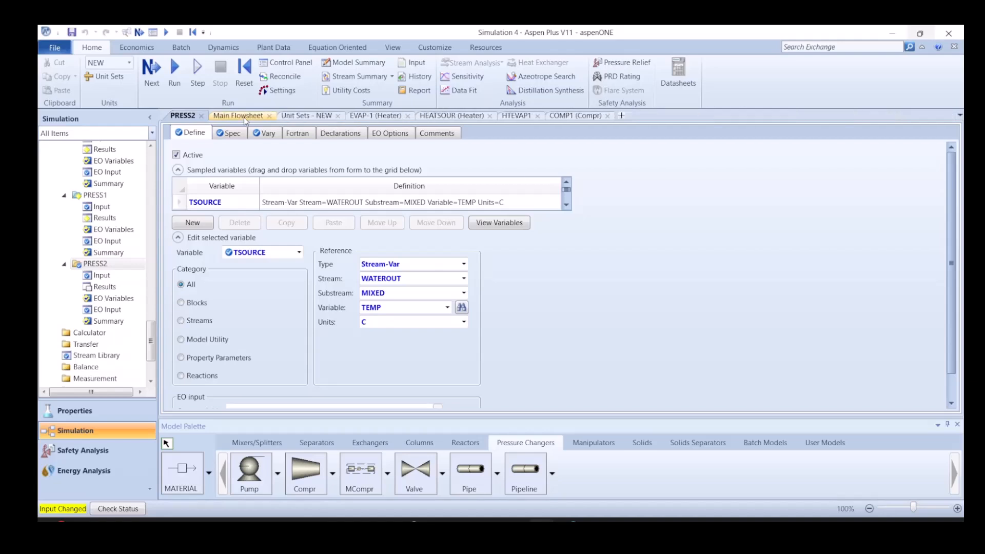
Examine the main flowsheet's cascade cycle, the HEXDUMMY heater with its streams, and the reference cascade diagram
click(245, 119)
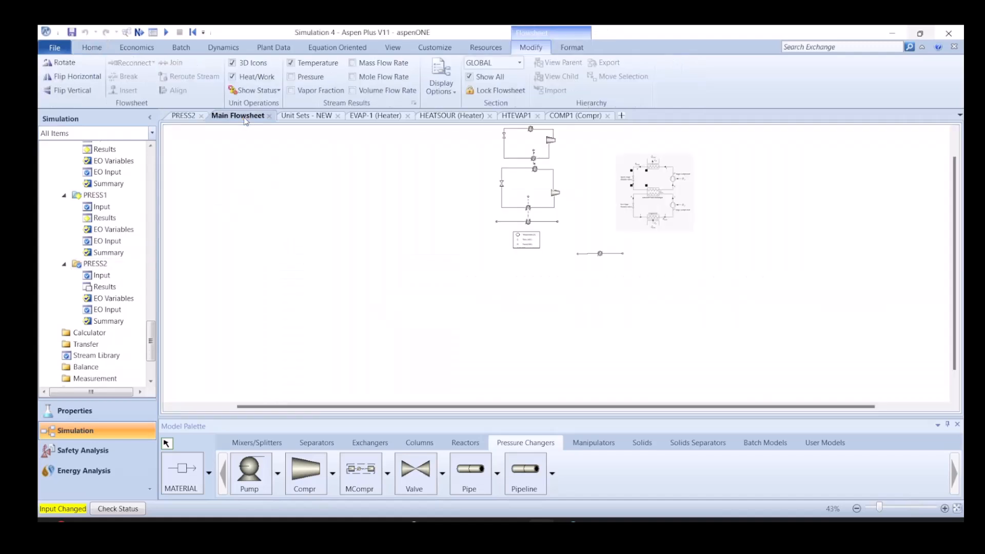
scroll(534, 255, up, 2)
scroll(558, 217, down, 2)
drag(736, 301, 457, 118)
scroll(517, 229, up, 4)
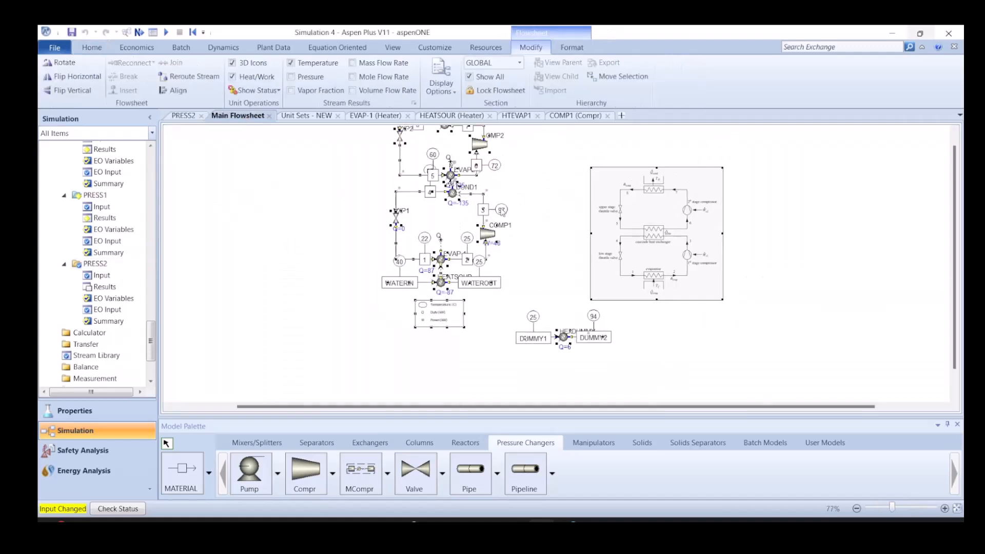
click(522, 232)
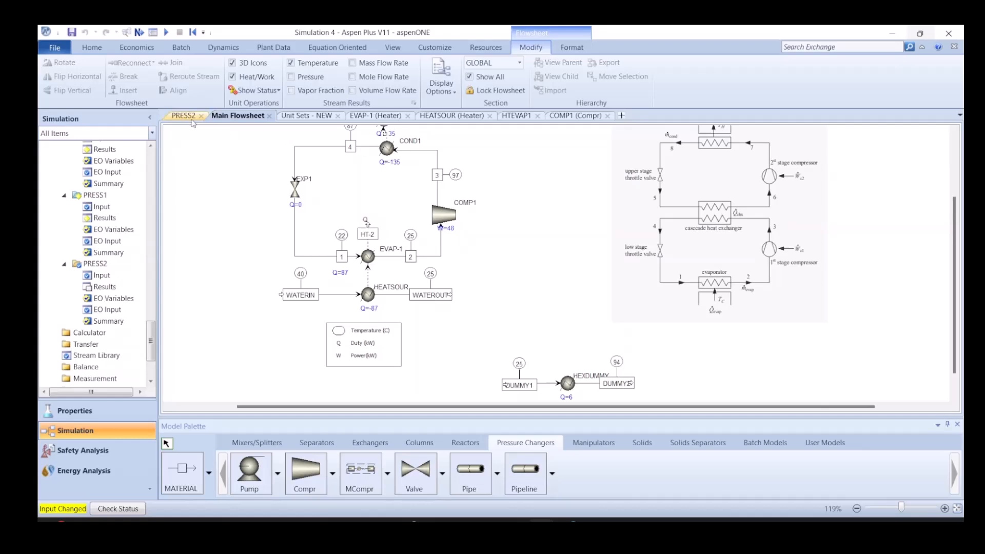
In the PRESS2 design spec, point TSOURCE to the temperature of stream 4 and TFLUID to stream 5, and open its target specification
click(177, 117)
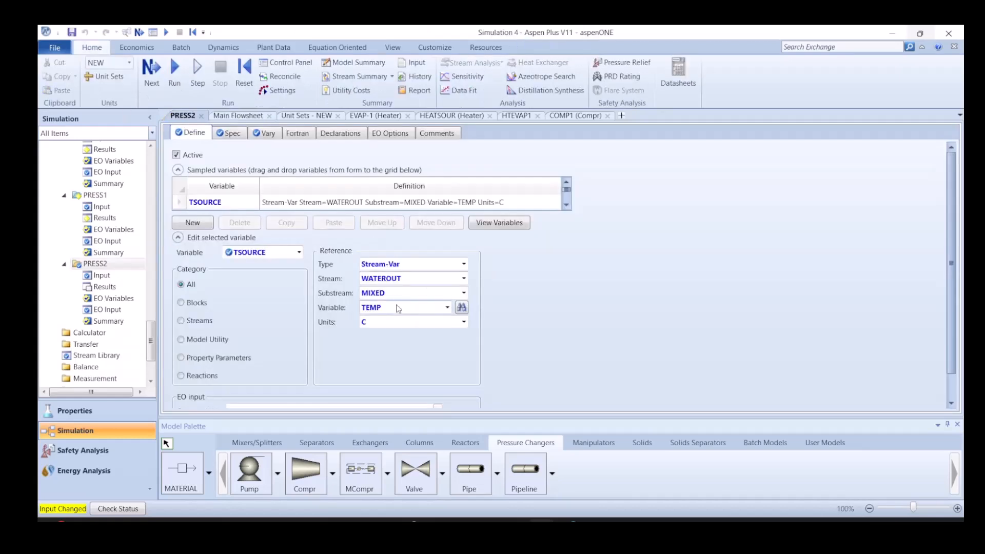
click(410, 278)
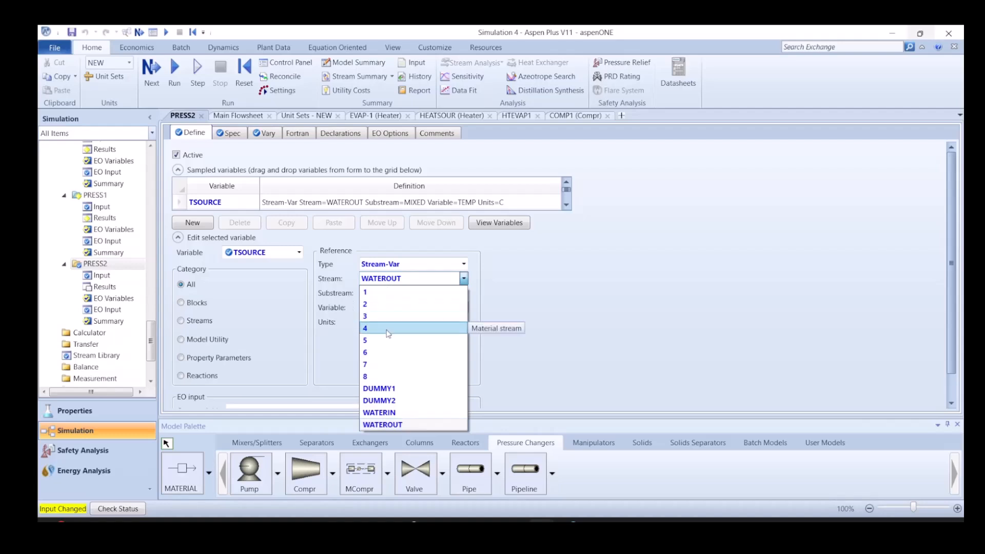
click(379, 327)
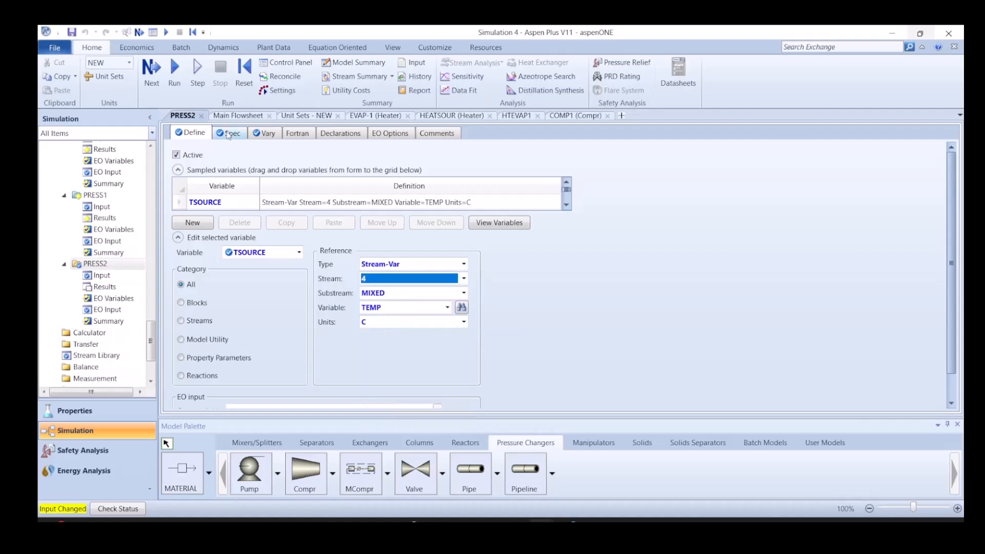
click(299, 252)
click(246, 263)
click(386, 283)
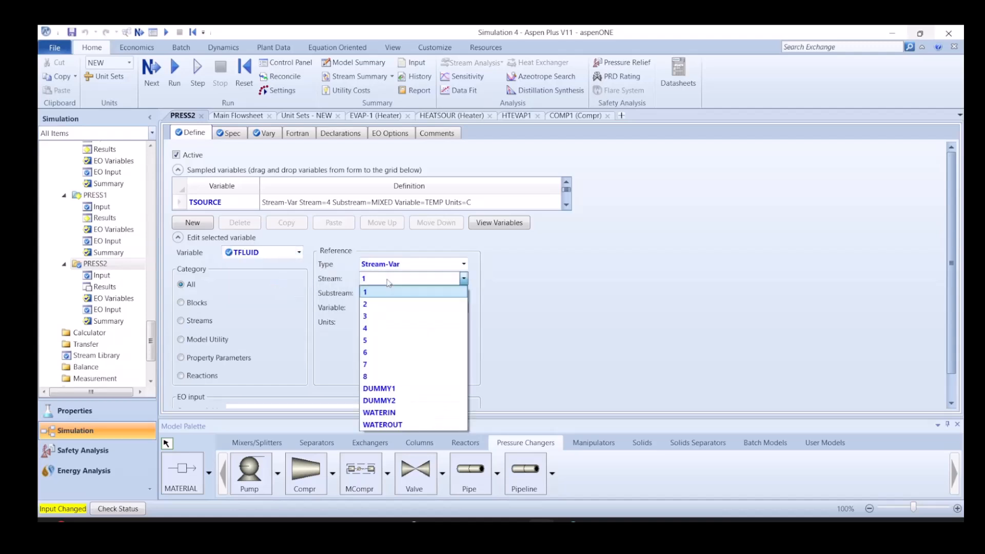
click(377, 339)
click(229, 133)
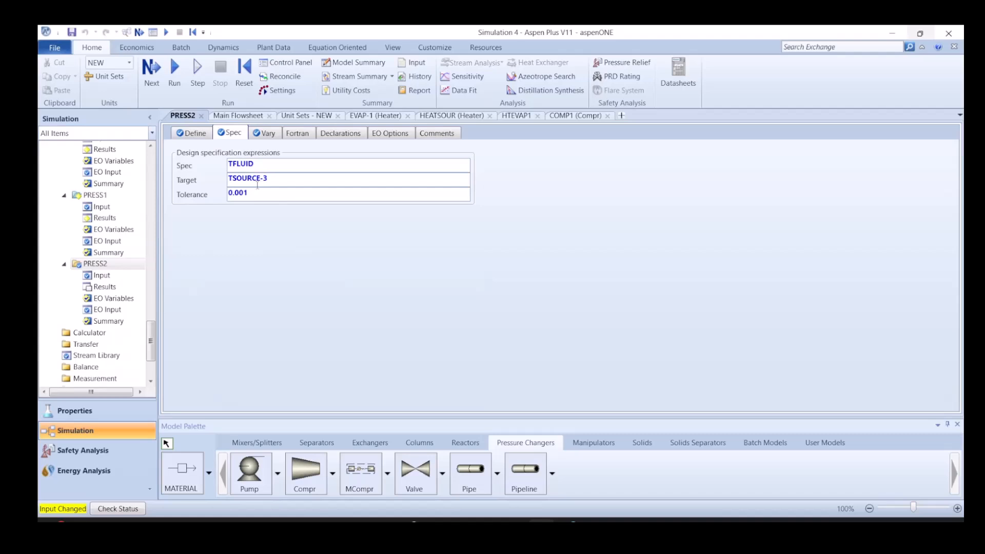
Examine the stream temperatures around EVAP2 and COND1 on the main flowsheet and the inputs of stream 5 against the PRESS2 target
click(231, 116)
scroll(318, 158, up, 2)
scroll(337, 163, down, 5)
scroll(338, 162, up, 4)
scroll(509, 248, down, 6)
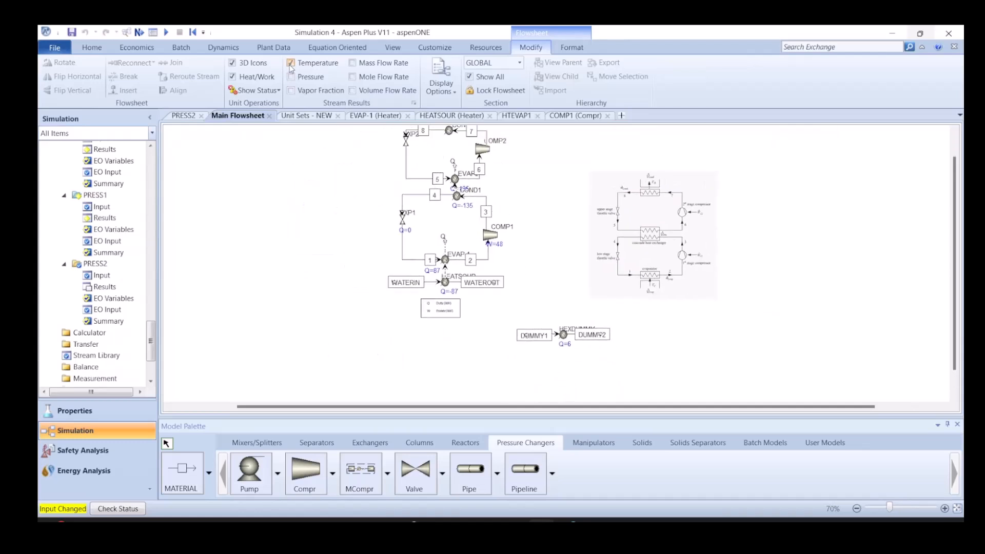
scroll(359, 149, up, 2)
scroll(557, 261, up, 4)
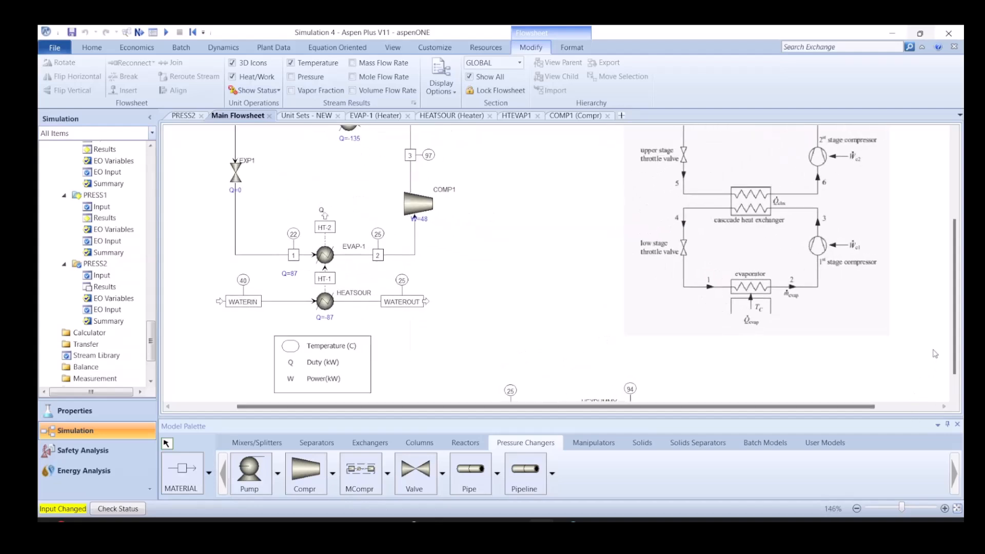
scroll(308, 236, up, 3)
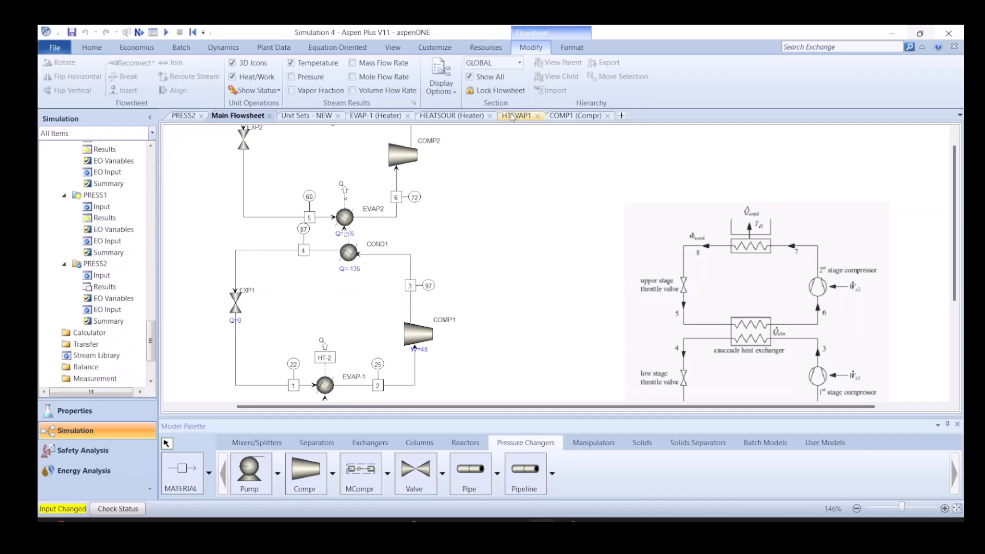
double_click(266, 220)
click(188, 117)
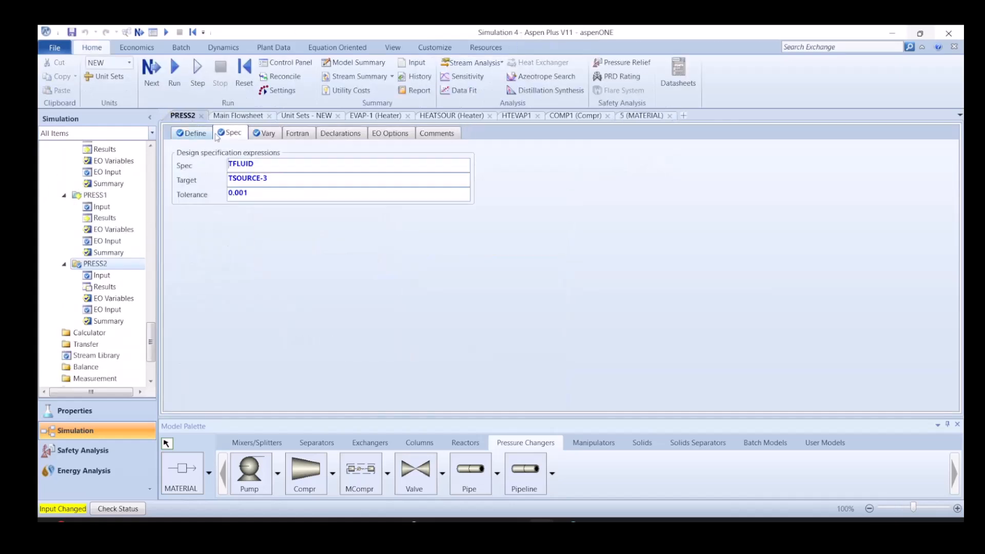
Set the manipulated block of PRESS2 to EXP2 and run the simulation
click(261, 134)
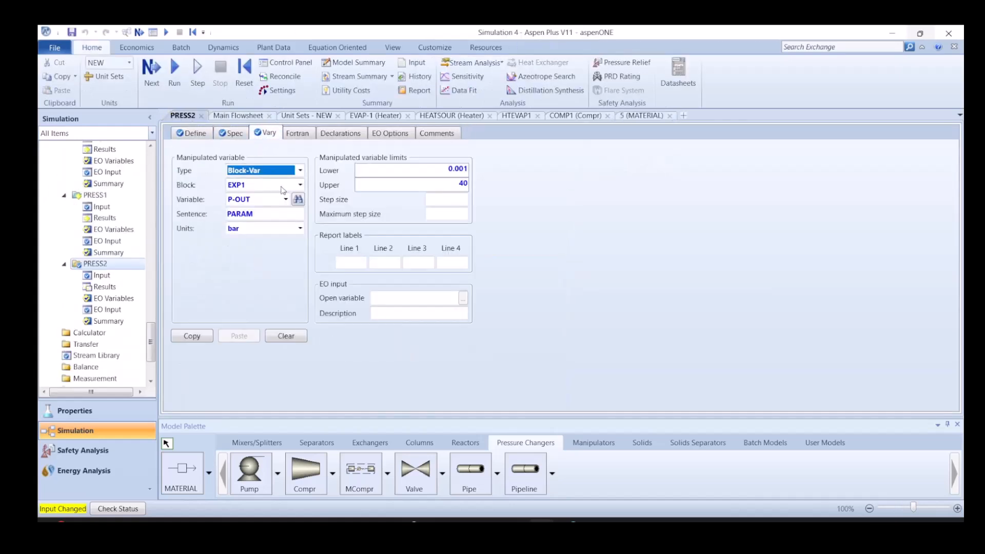
click(300, 186)
click(253, 282)
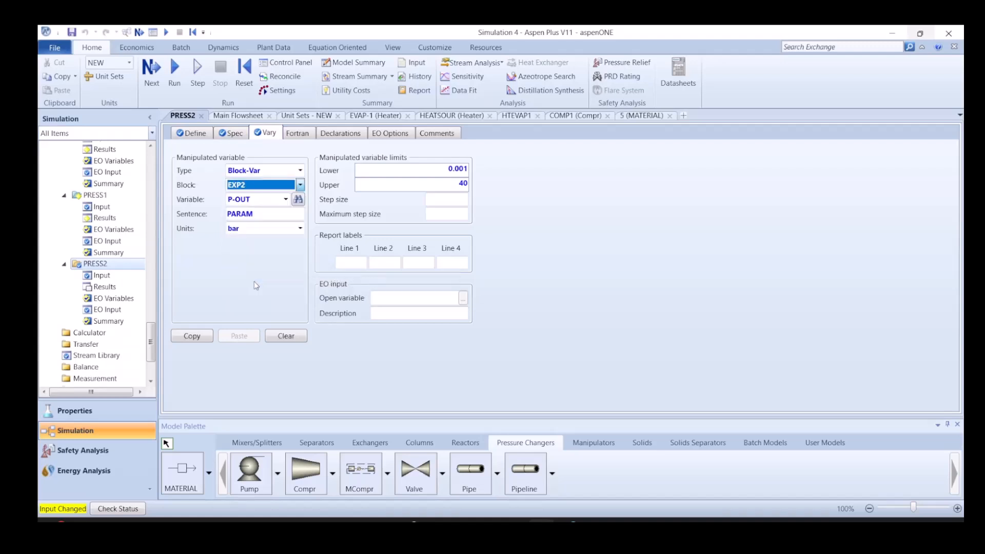
click(151, 85)
click(560, 303)
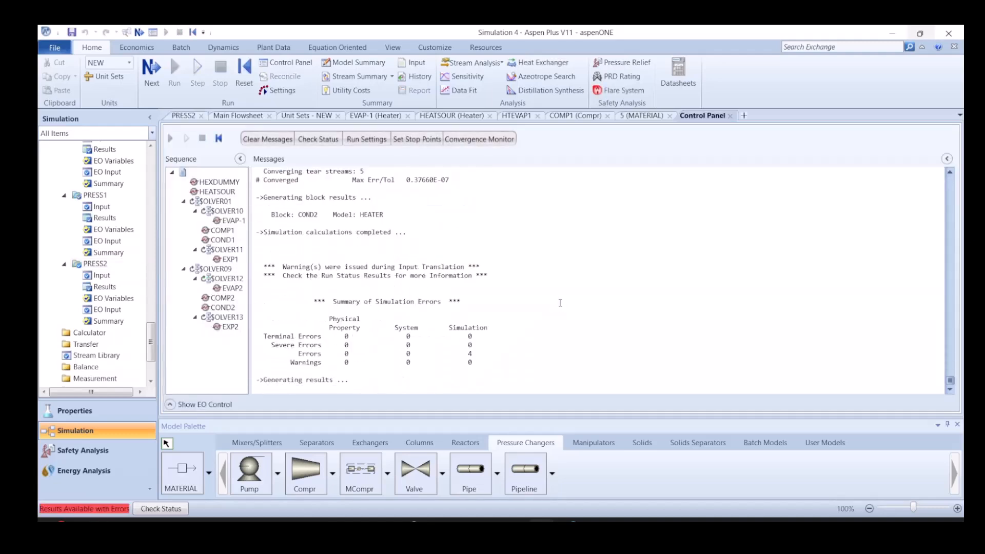
Set the valid phases in COMP2's convergence options to Vapor-Liquid and run the simulation again
click(236, 116)
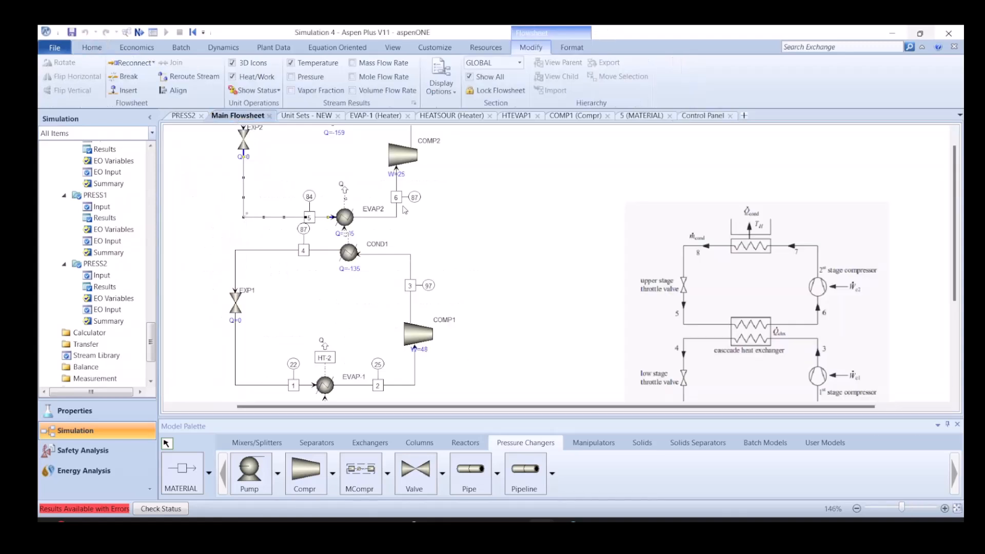
double_click(398, 162)
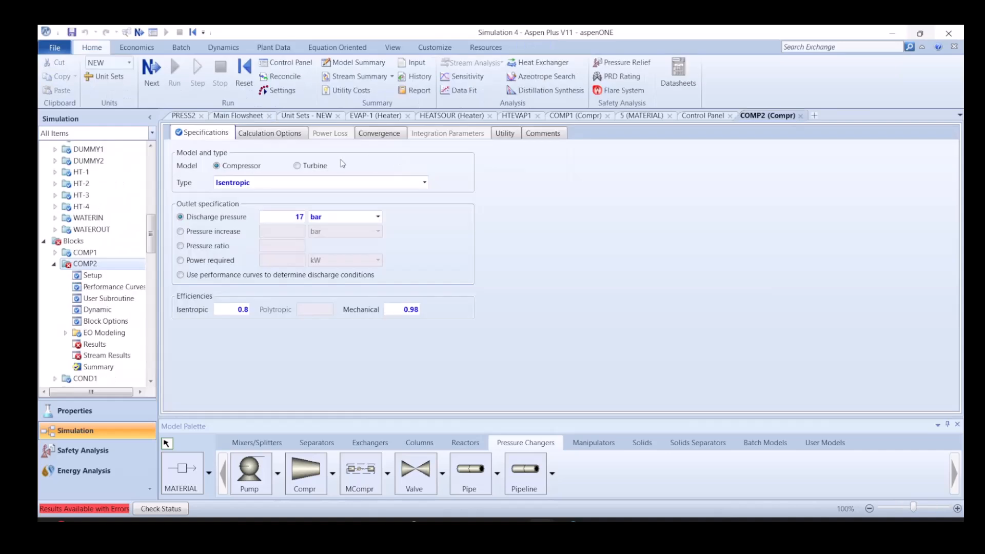
click(380, 134)
click(326, 165)
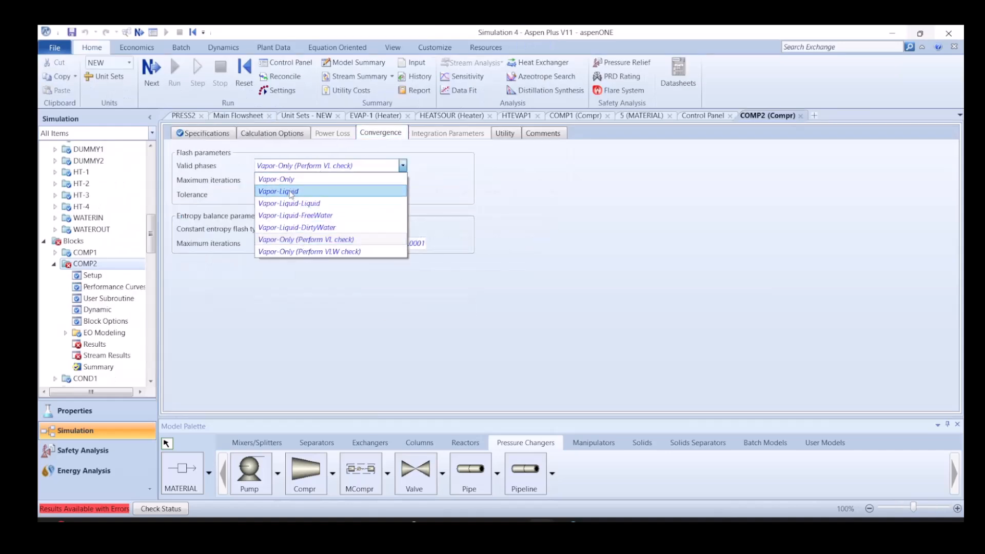
click(278, 190)
click(151, 72)
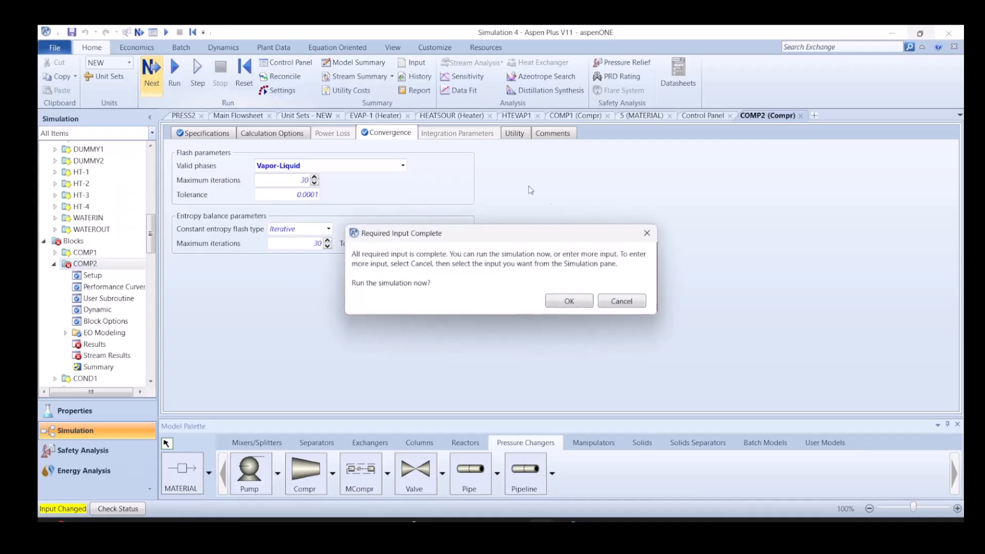
click(579, 302)
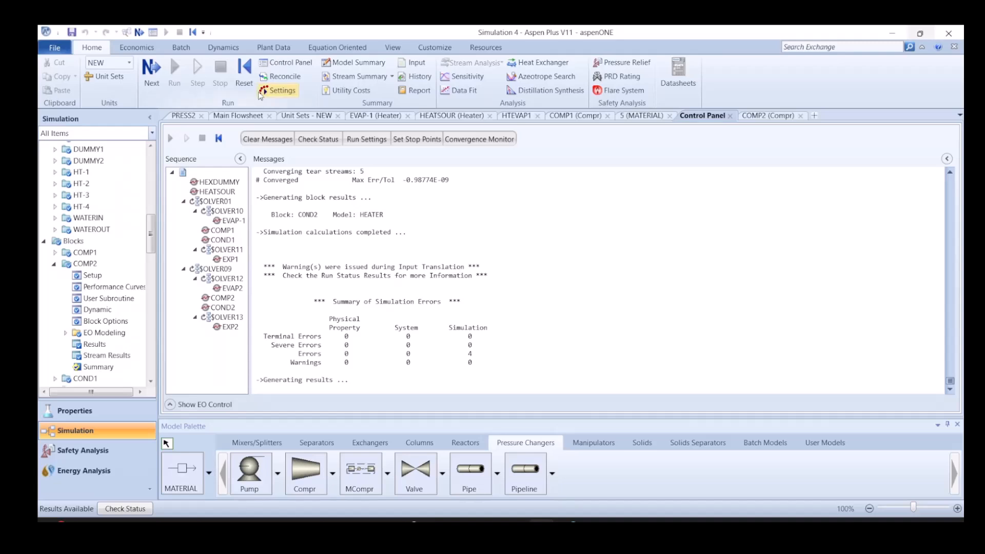
Reinitialize the whole simulation, purging all results, and rerun it
click(244, 69)
click(451, 308)
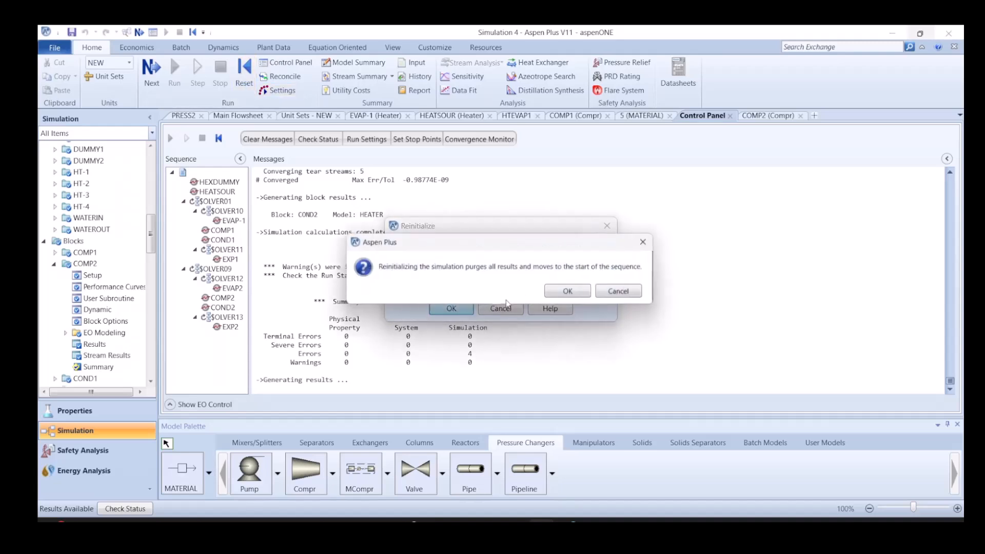
click(566, 295)
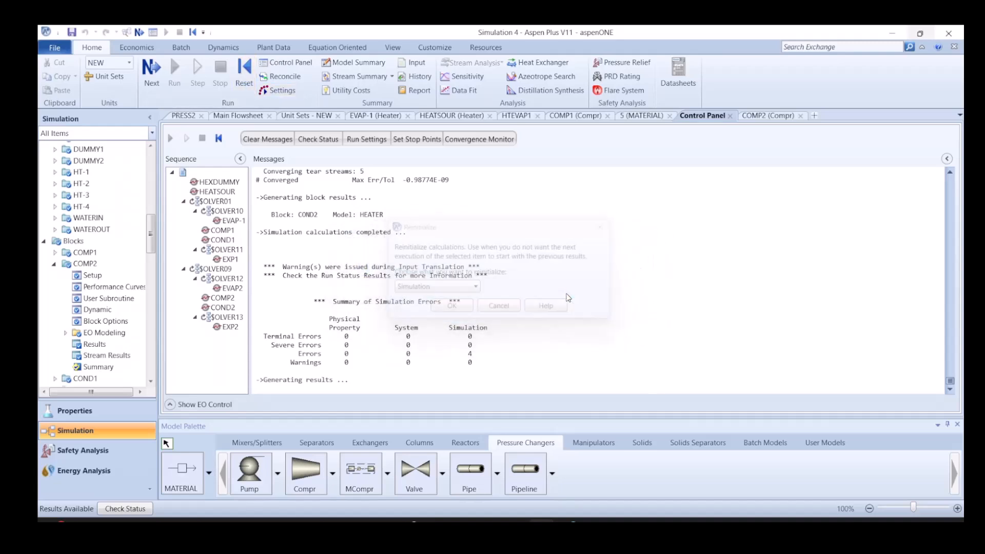
click(154, 77)
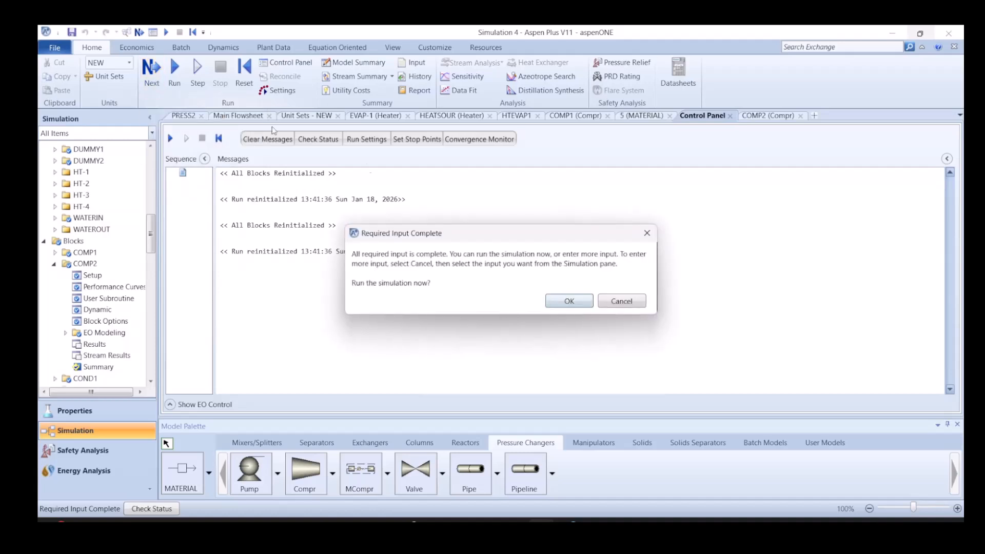
click(565, 300)
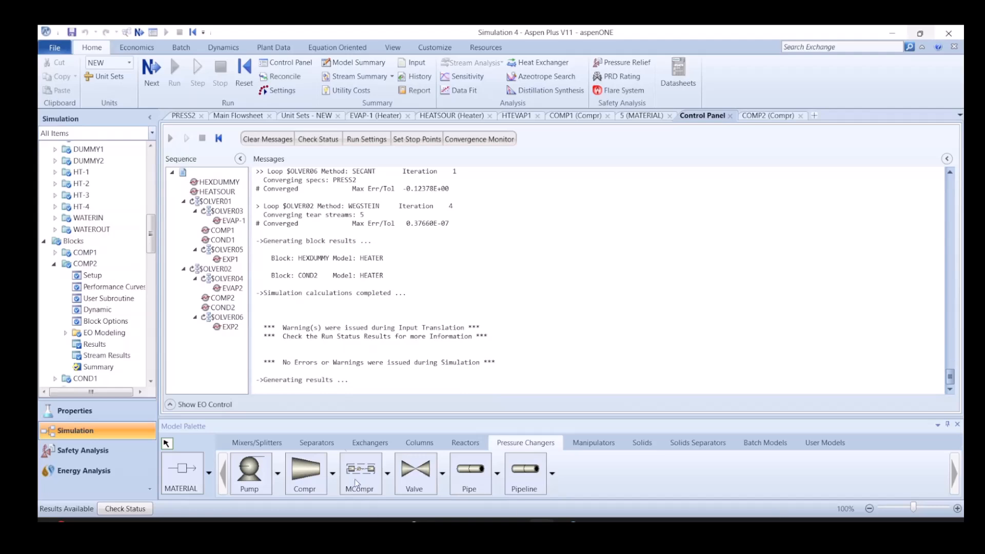
Move the power labels of COMP1 and COMP2 clear of their stream lines on the main flowsheet
click(246, 116)
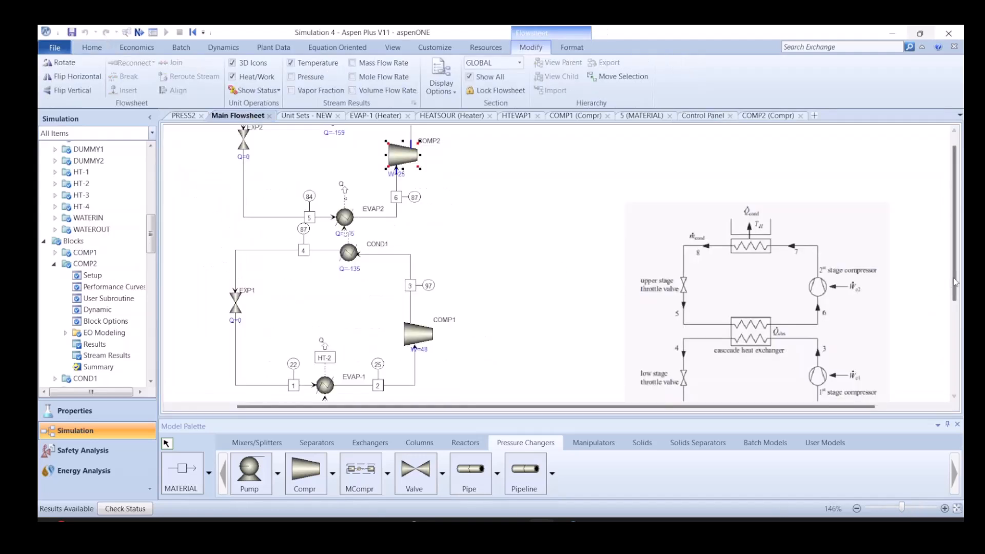
drag(951, 283, 951, 249)
click(492, 232)
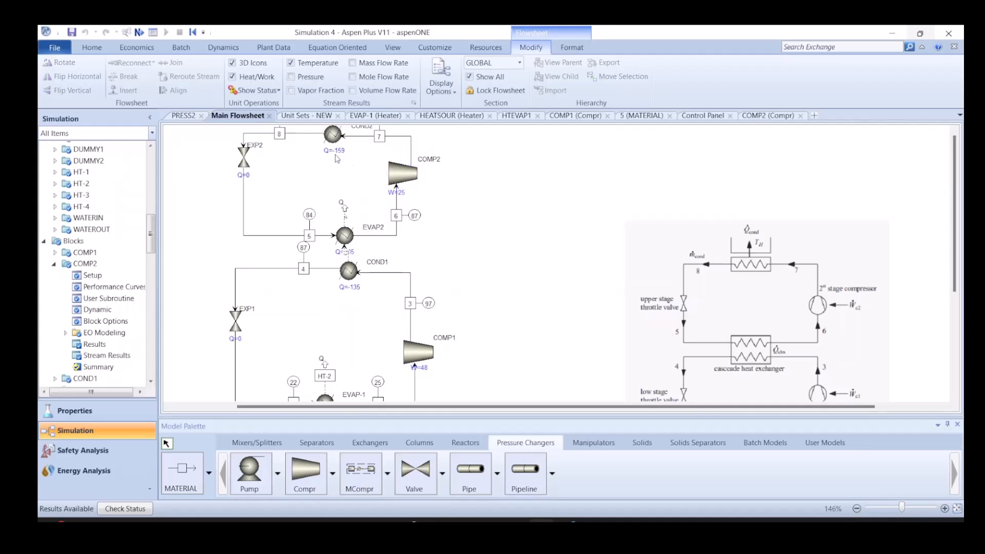
drag(393, 198, 410, 198)
click(463, 214)
scroll(660, 255, up, 1)
scroll(660, 255, down, 3)
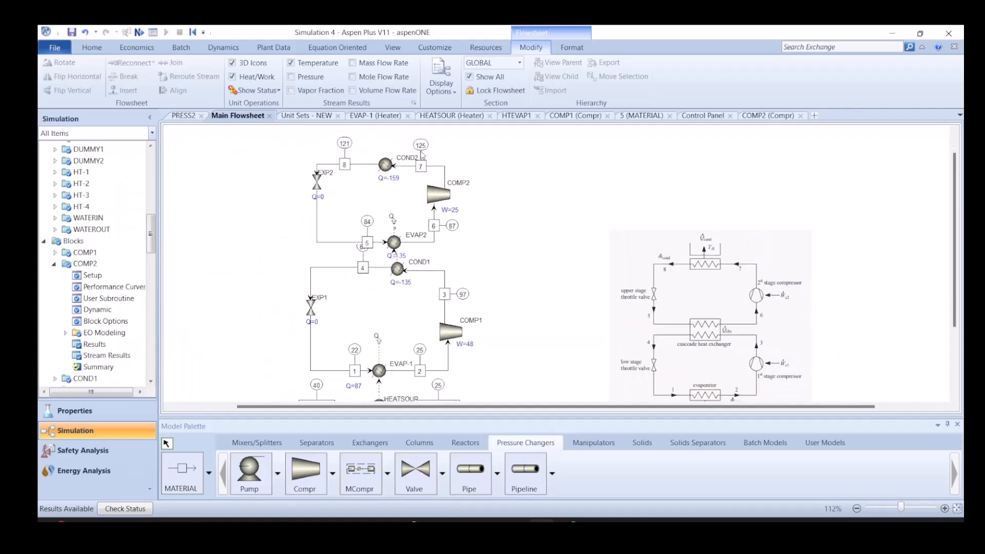
Display stream pressures instead of temperatures on the main flowsheet, and check the inputs of stream 5 and valve EXP2
click(291, 62)
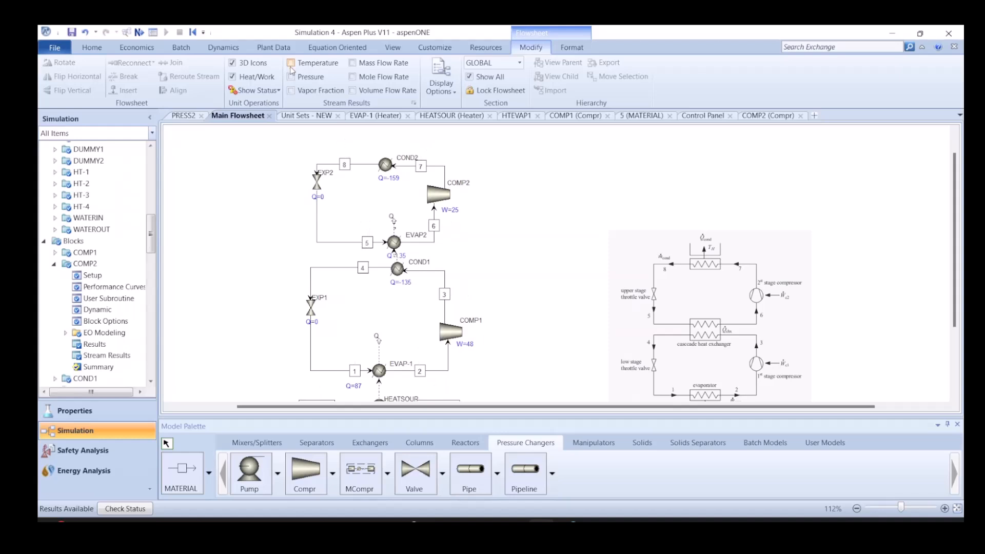
click(290, 77)
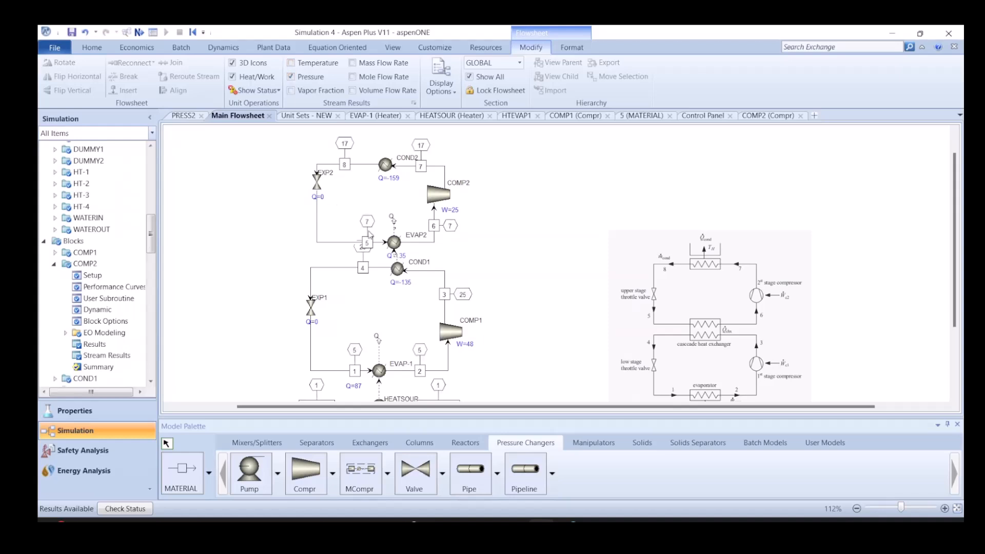
double_click(317, 190)
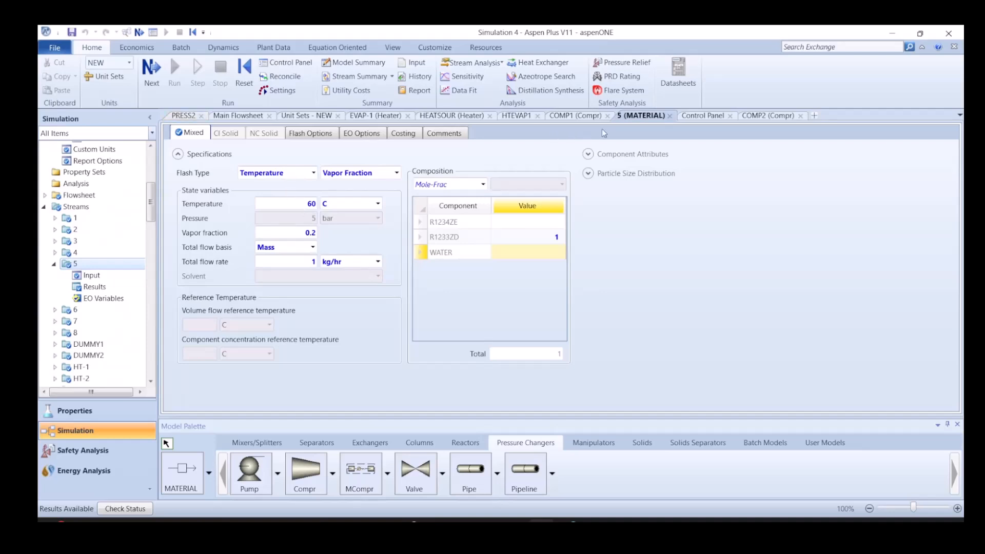
click(670, 116)
double_click(316, 183)
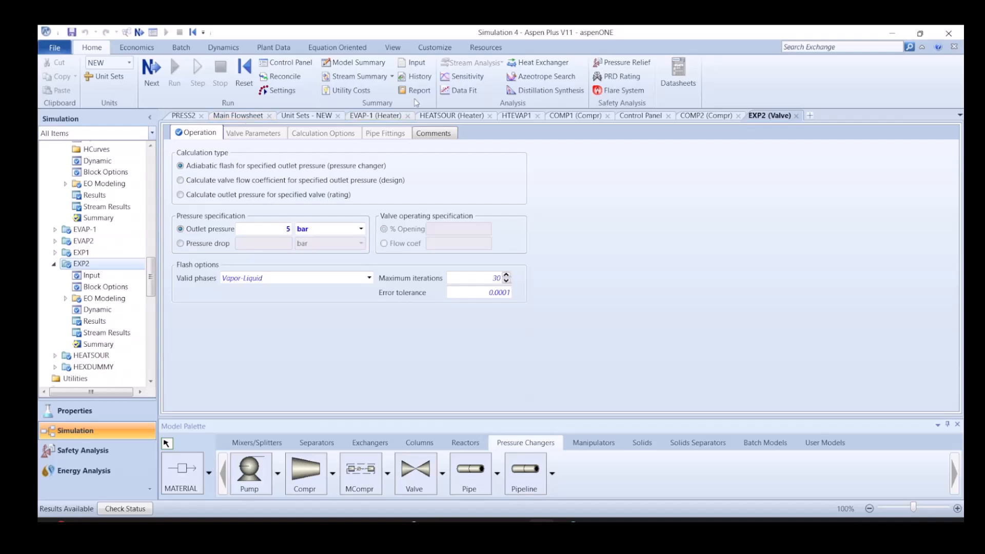
click(238, 115)
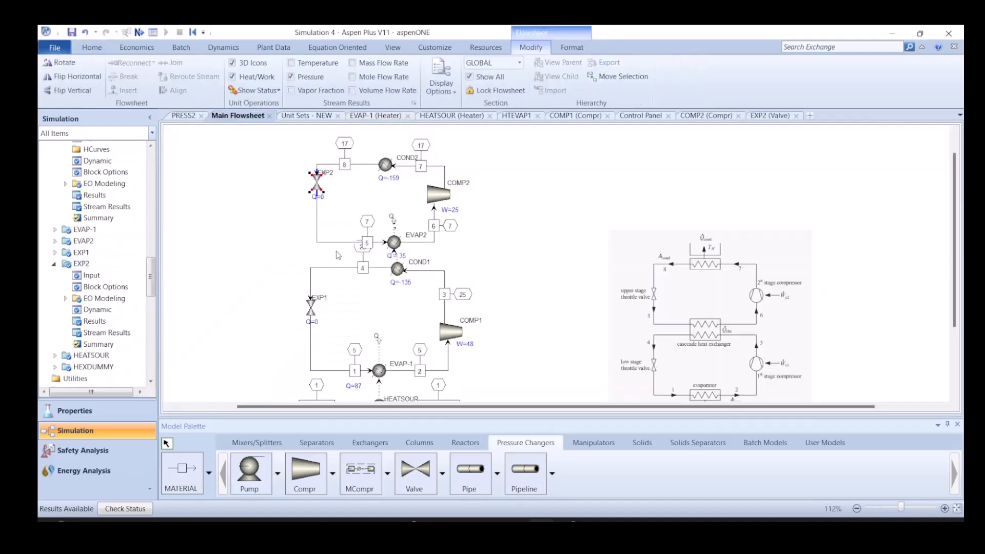
Review the EVAP-1 specifications and the PRESS2 design spec's calculated results
click(369, 116)
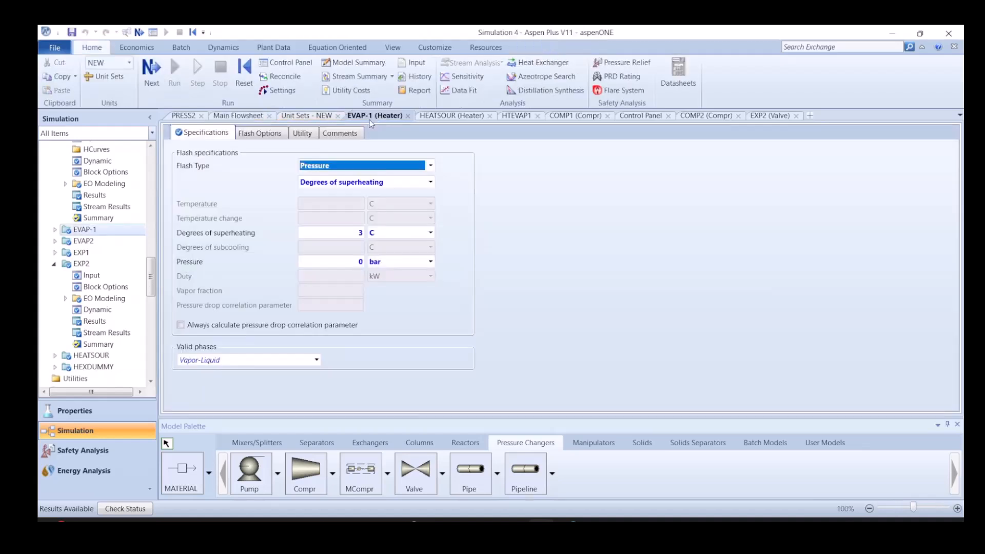
scroll(118, 283, down, 15)
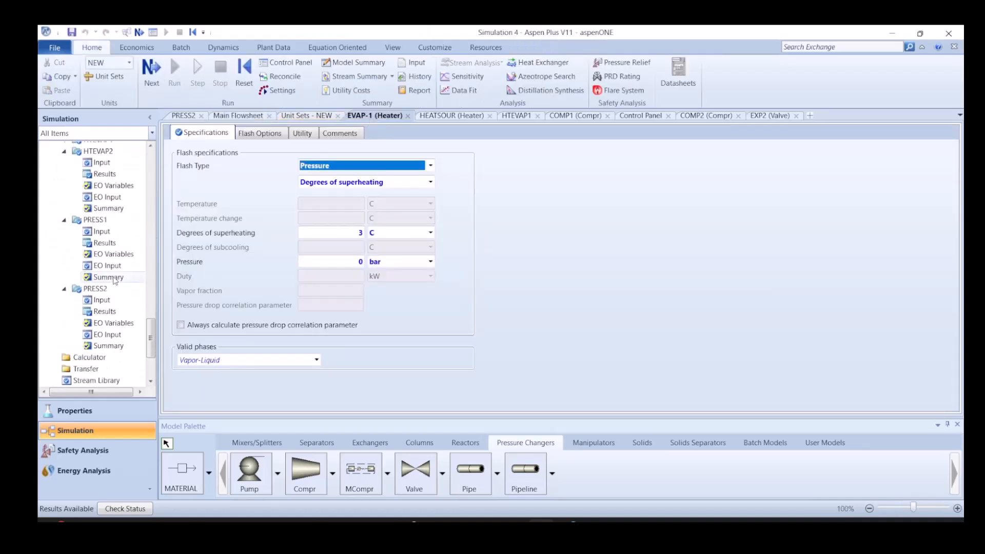
click(177, 118)
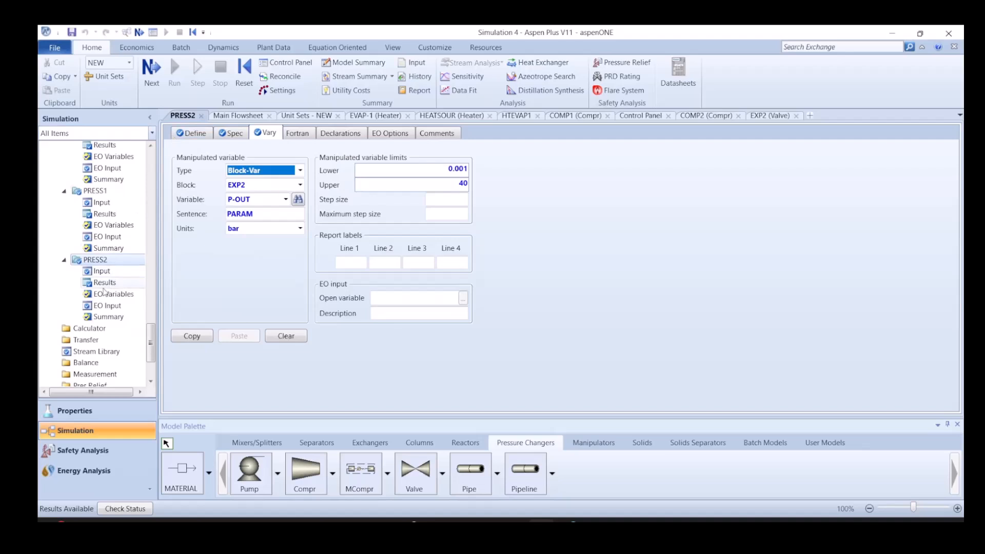
click(104, 284)
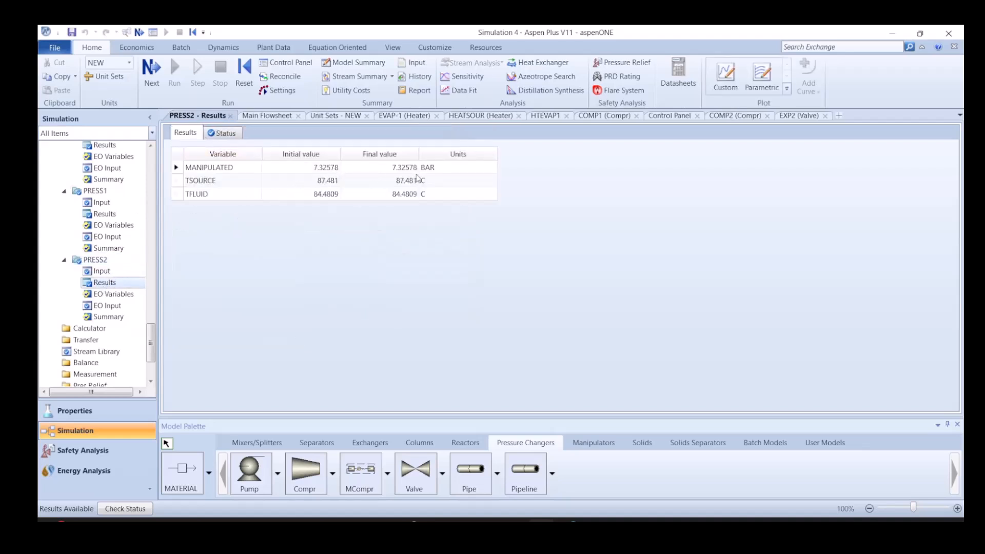
Display the stream vapor fractions on the main flowsheet alongside the pressures
click(264, 118)
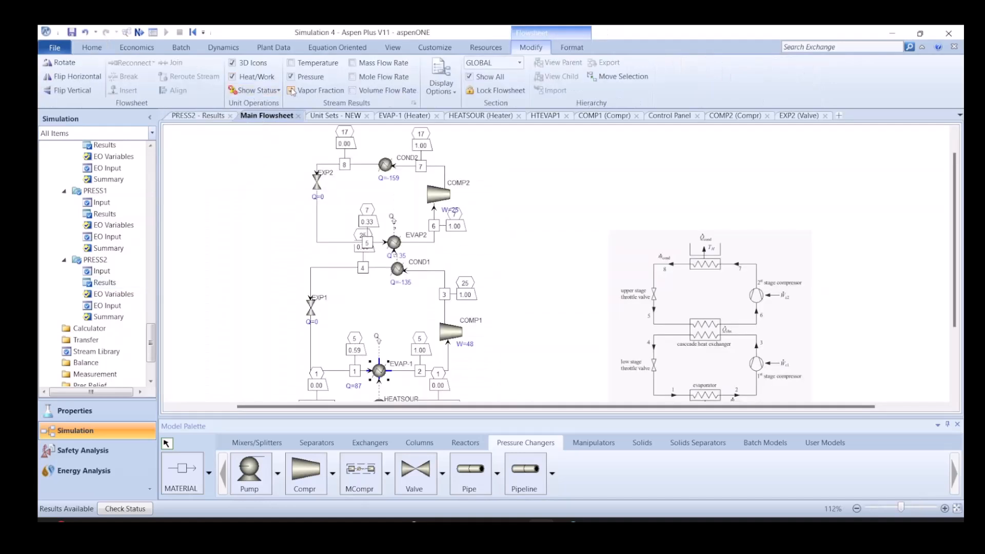
click(291, 91)
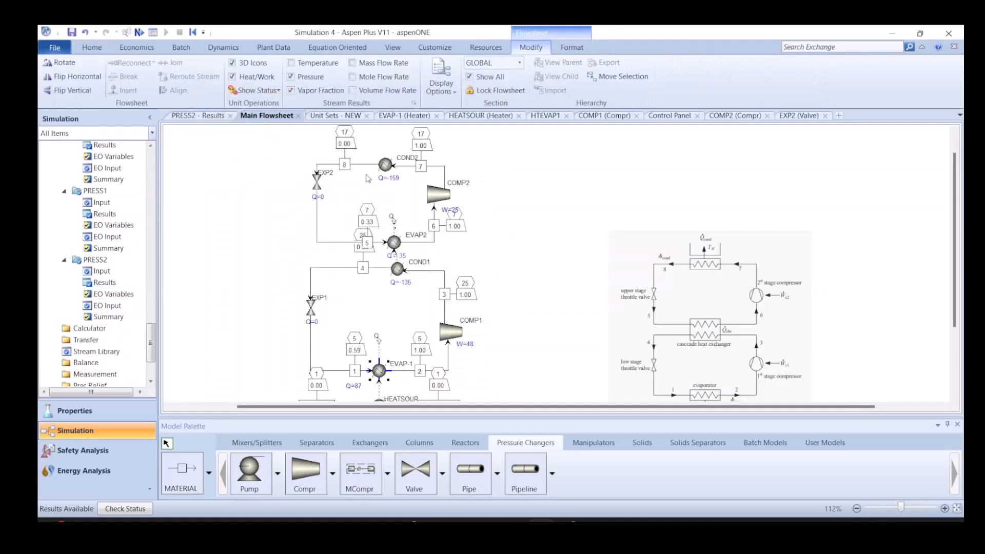
Check the input specifications of stream 5, then return to the main flowsheet
double_click(328, 242)
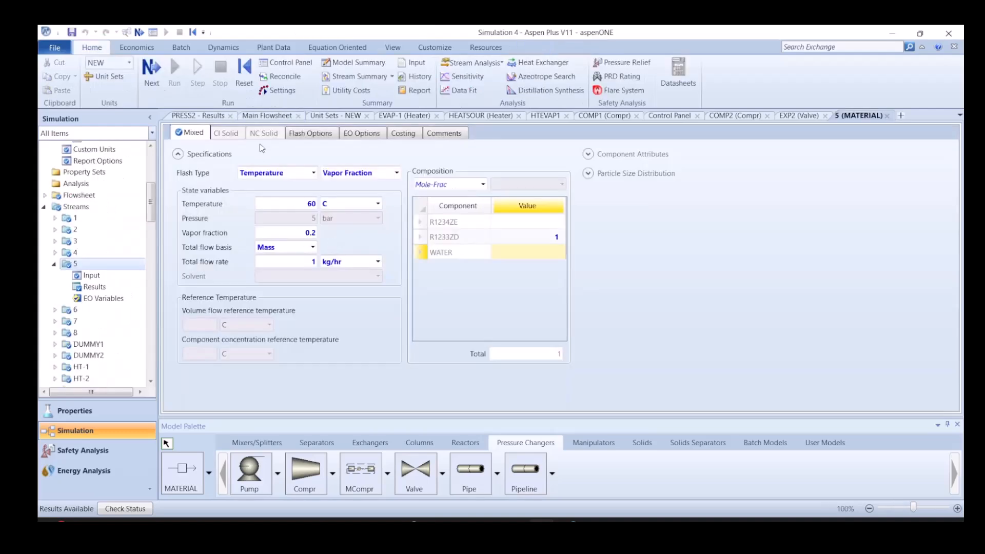
click(258, 119)
click(525, 244)
scroll(373, 313, up, 5)
scroll(359, 312, down, 5)
scroll(360, 313, down, 1)
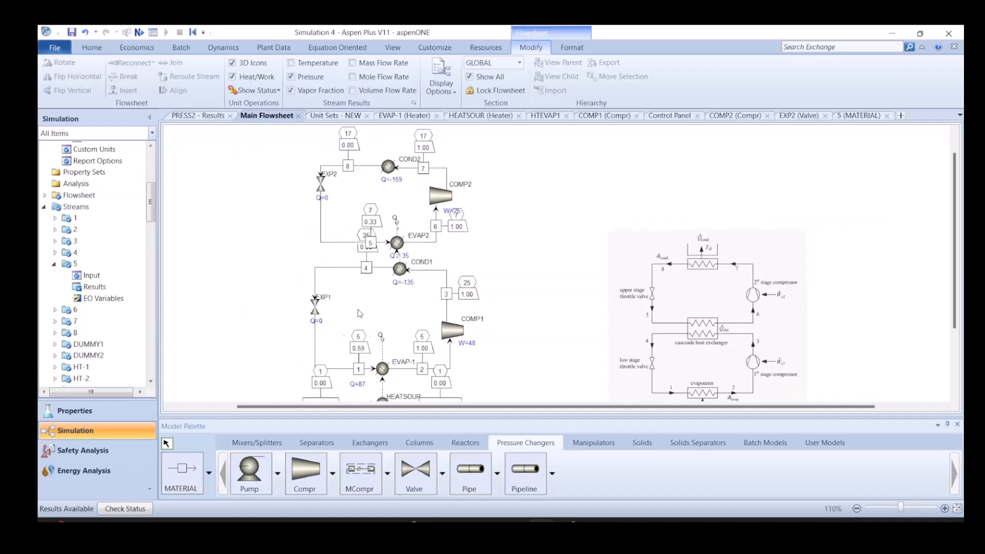
Open the Sensitivity list among the model analysis tools
scroll(120, 329, down, 12)
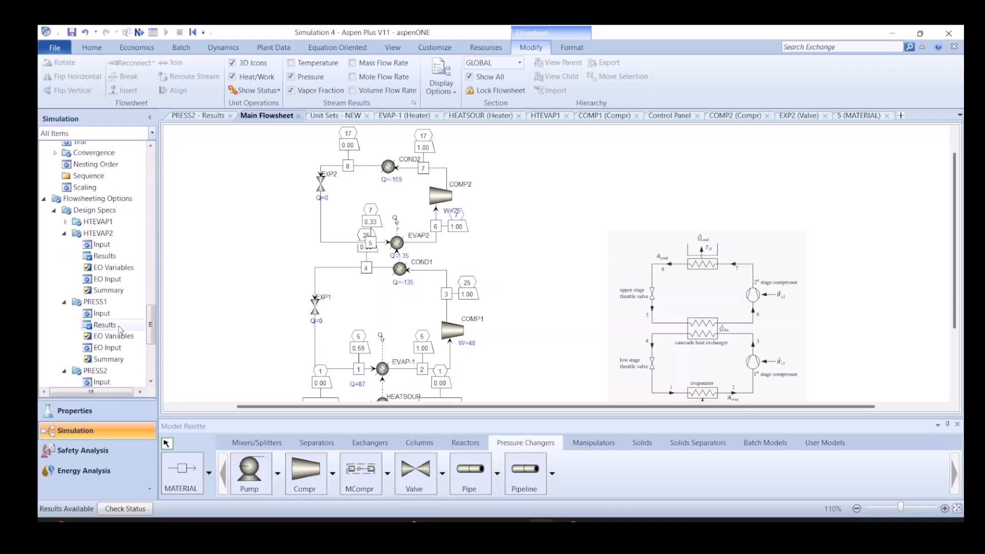
scroll(120, 330, down, 6)
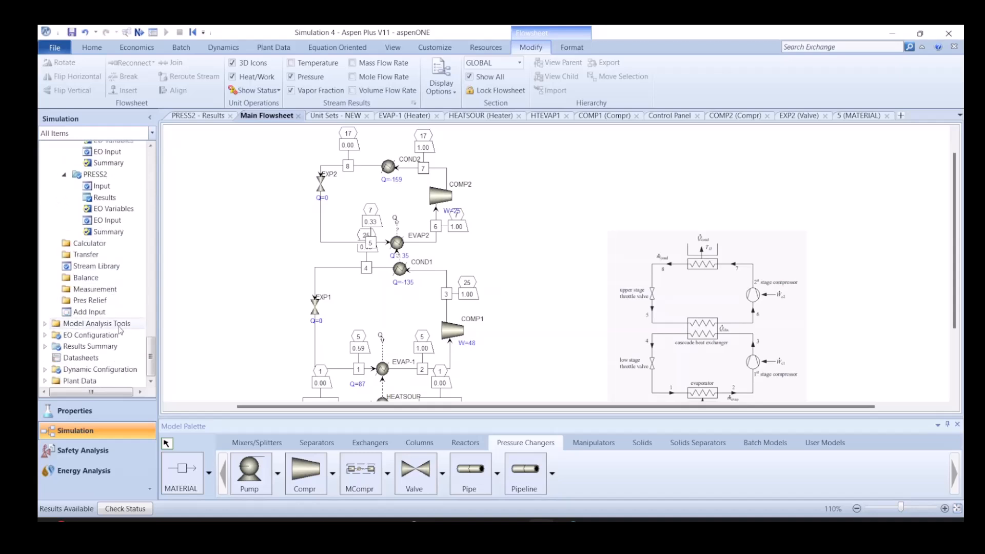
click(45, 323)
double_click(73, 329)
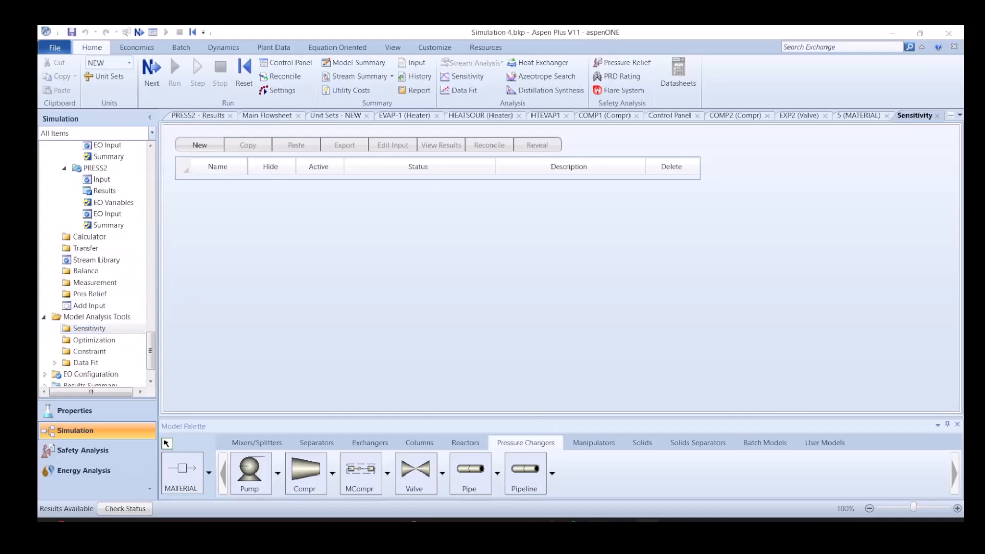
Switch to the PDF paper, examine the economic performance and working fluid charts against heat source temperature, and return to Aspen Plus
drag(779, 332, 472, 148)
double_click(473, 147)
scroll(491, 272, down, 20)
scroll(495, 287, down, 20)
scroll(494, 295, down, 20)
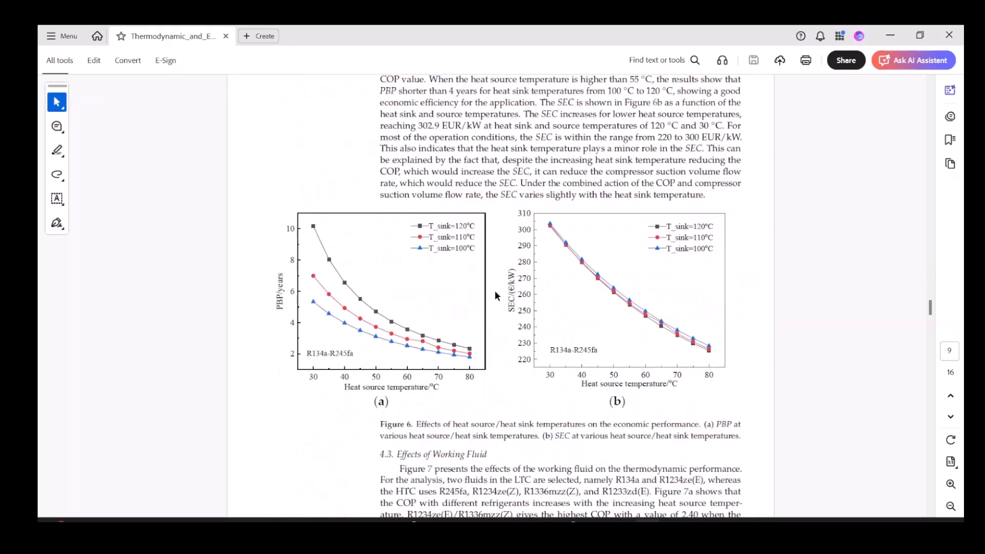
scroll(495, 294, down, 20)
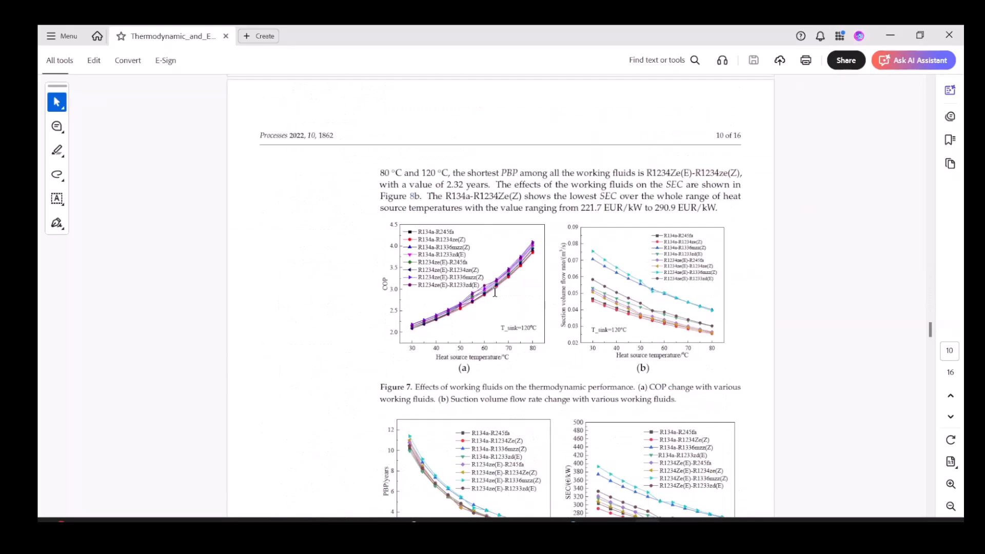
scroll(494, 292, up, 4)
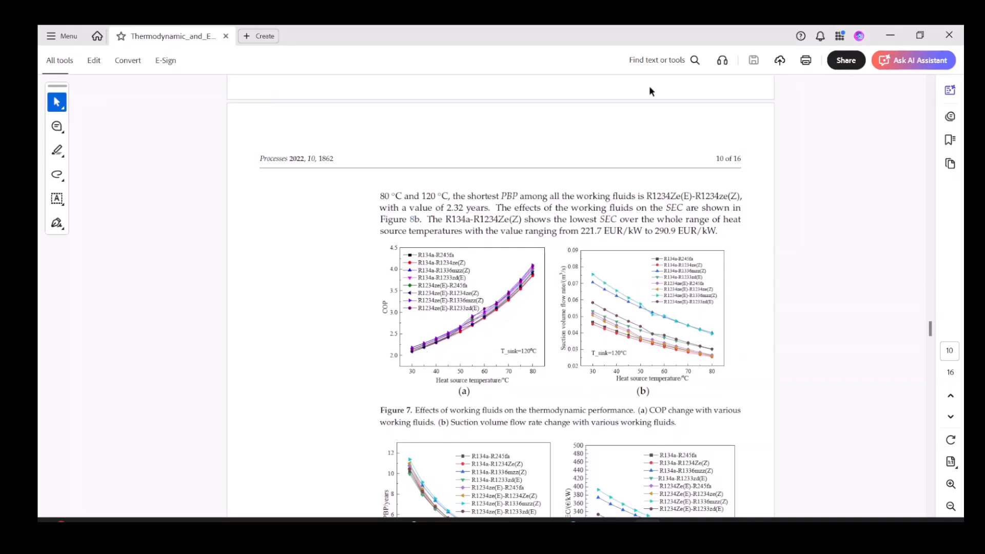
click(891, 35)
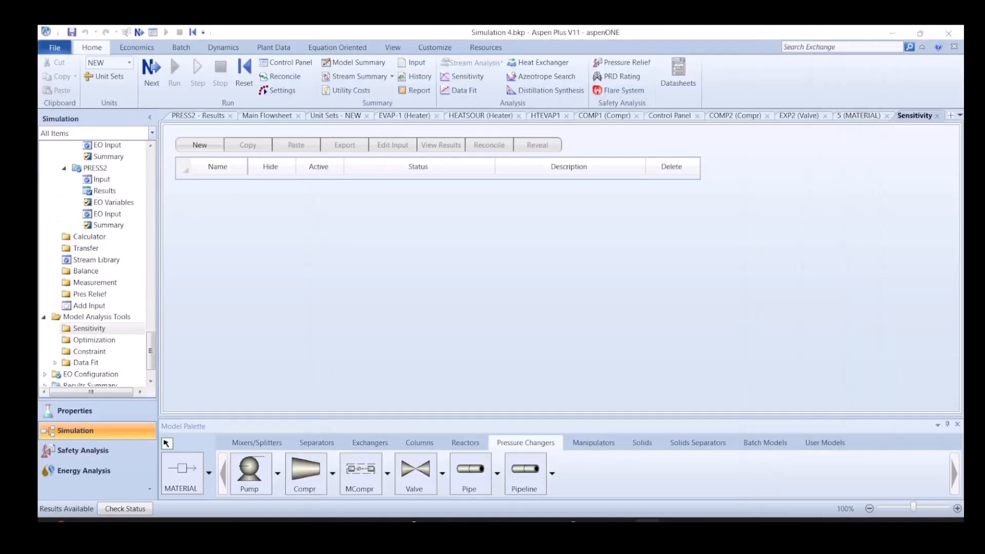
Create a new sensitivity analysis named S-1 and open its input form
click(195, 147)
click(499, 295)
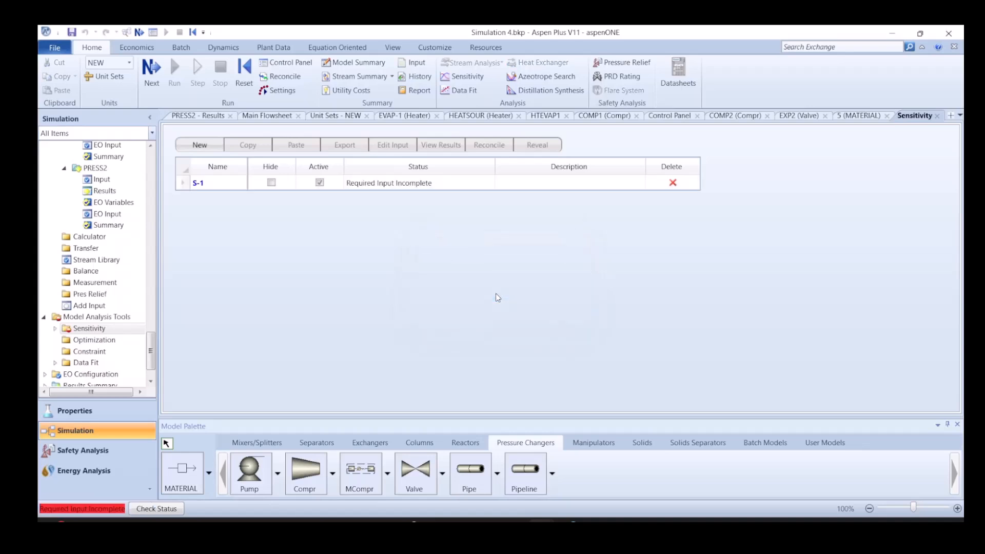
double_click(216, 186)
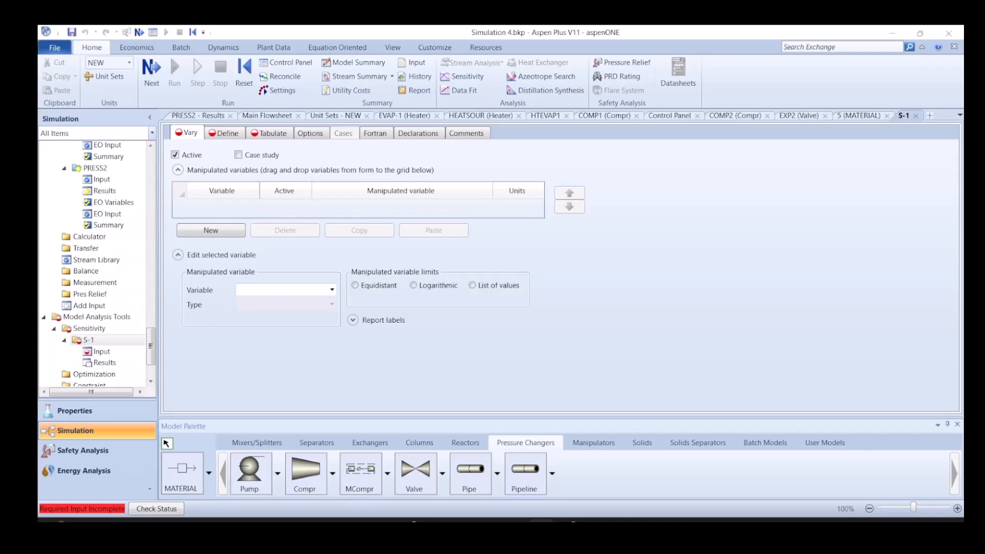
Paste the copied sensitivity analysis into the sensitivity list, resolving the ID conflict by replacing the existing S-1
click(103, 331)
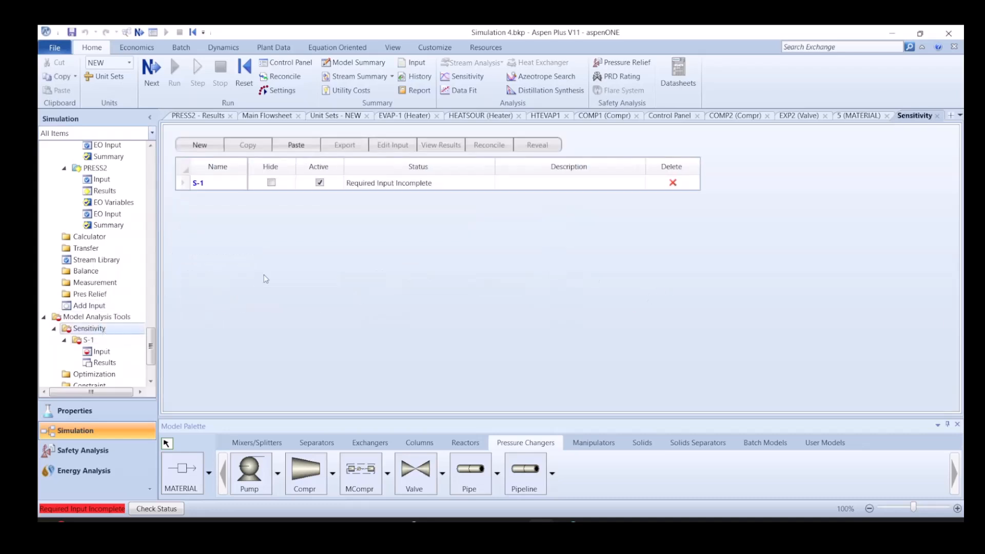
click(306, 145)
click(460, 184)
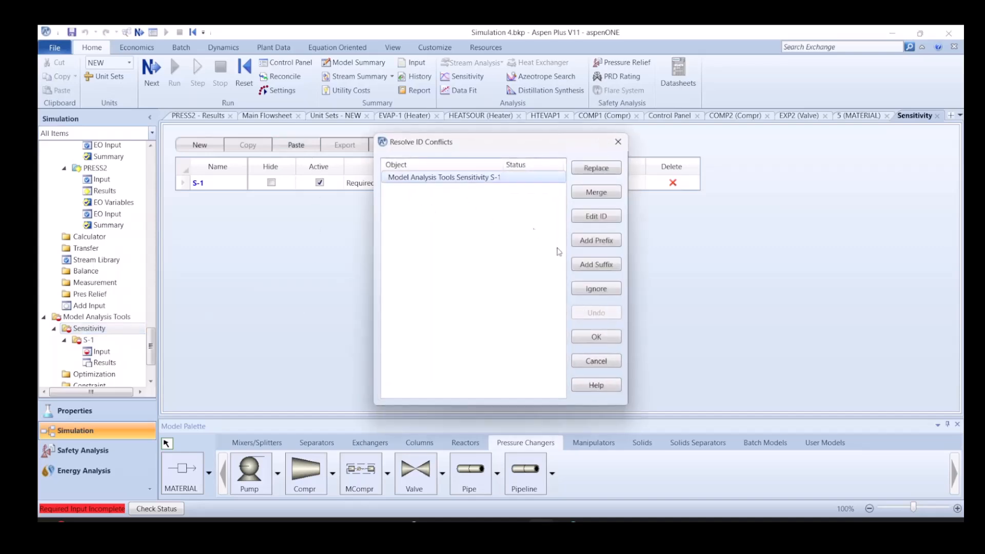
click(605, 218)
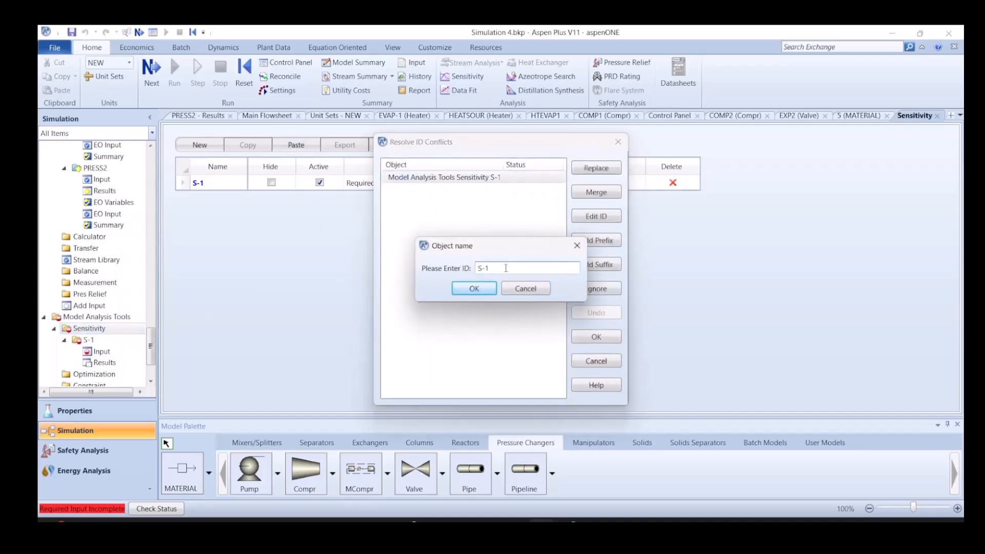
click(475, 288)
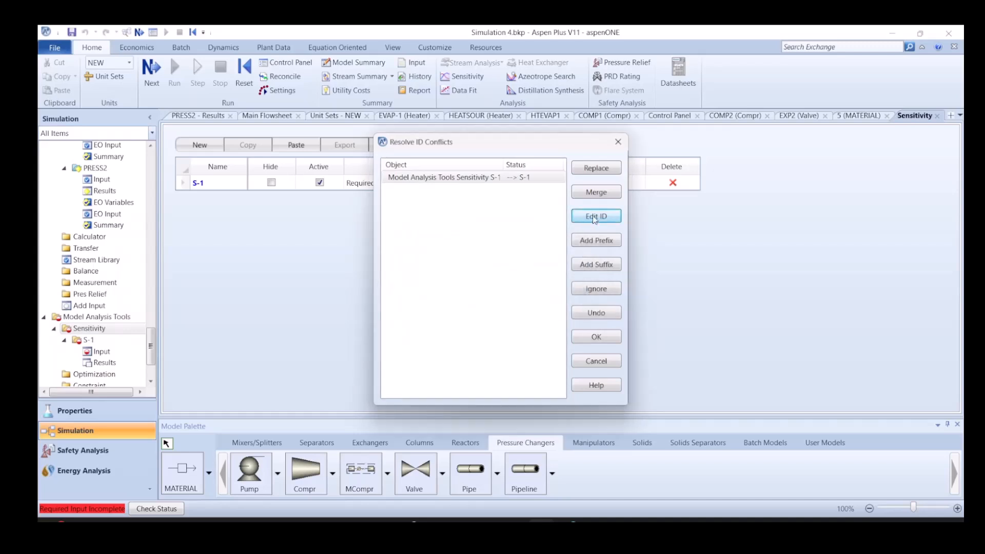
click(597, 171)
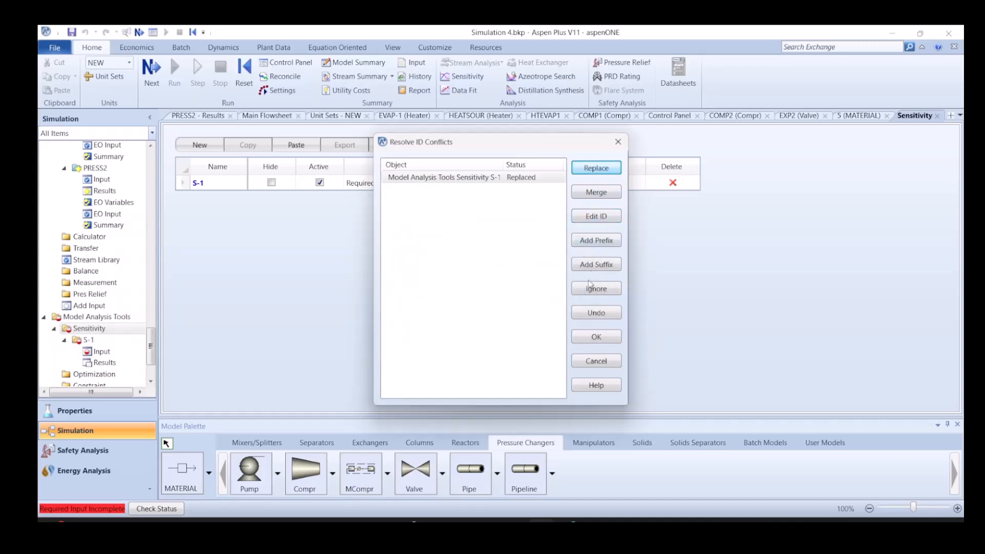
click(597, 338)
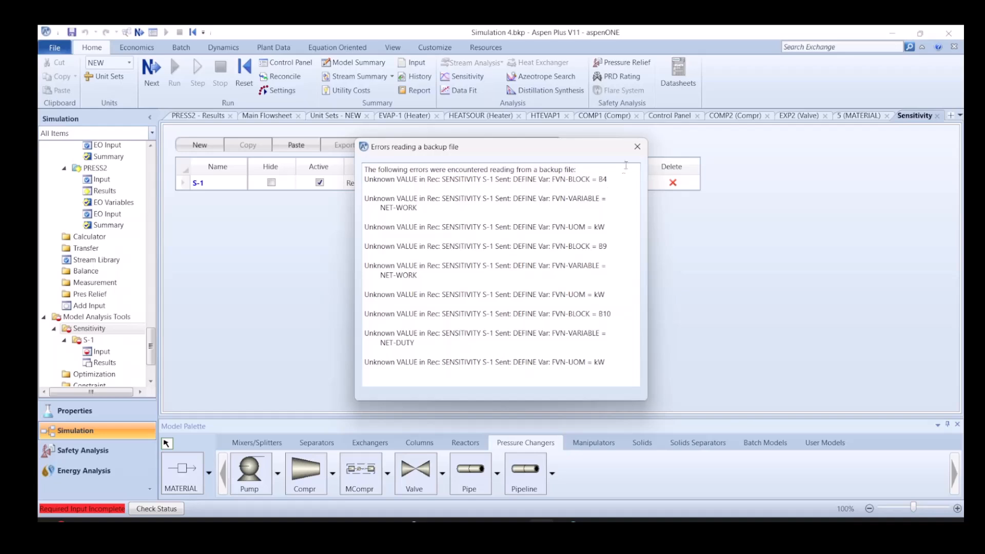
click(636, 146)
Review the manipulated variable of sensitivity S-1, including its stream, temperature limits and number of points
double_click(101, 352)
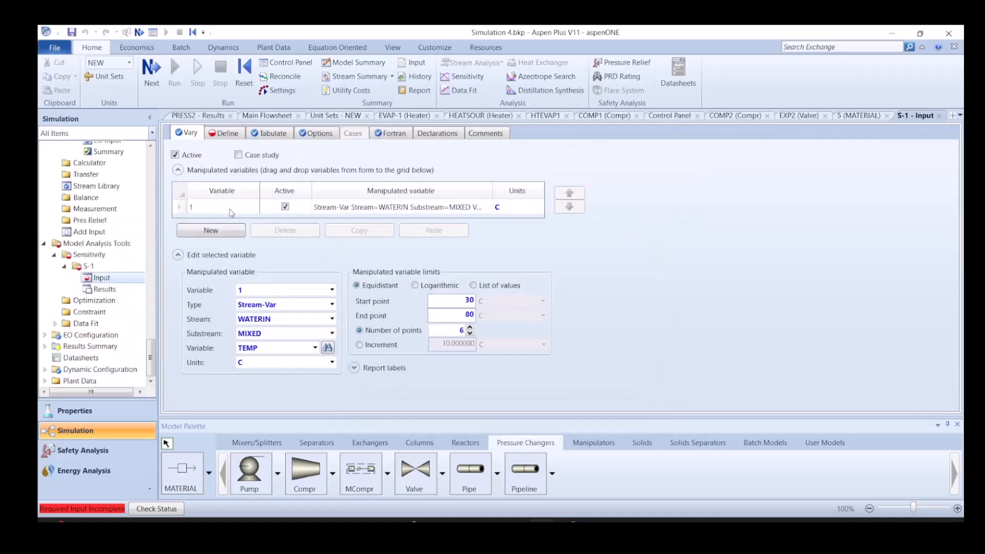
click(231, 208)
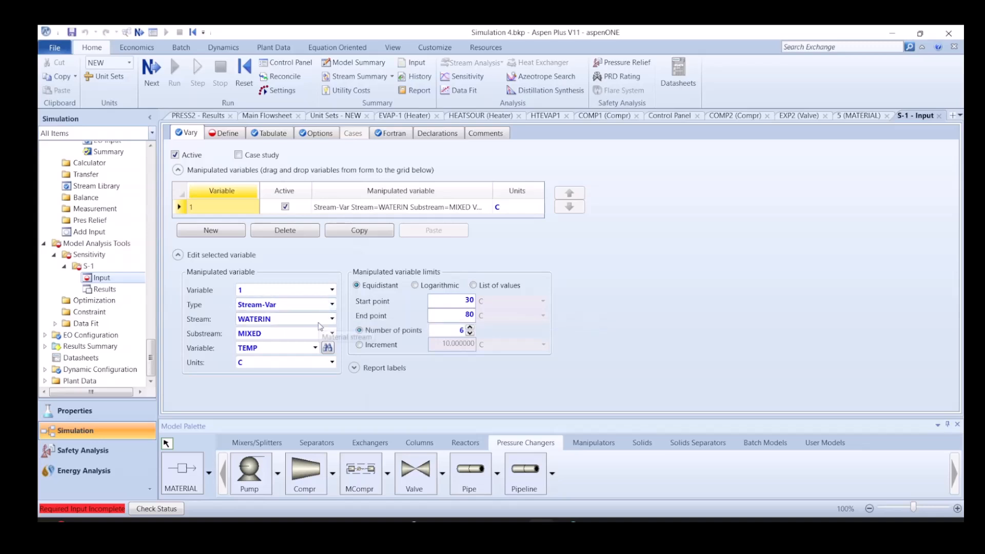
click(460, 302)
click(450, 331)
Define the sampled variable POWER1 in sensitivity S-1 as the NET-WORK of block COMP1
click(223, 136)
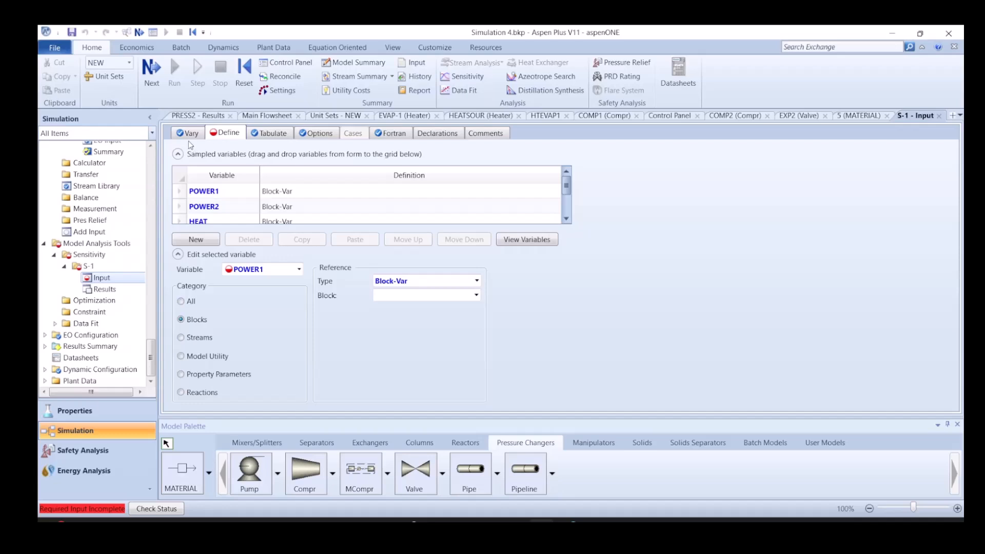
click(220, 192)
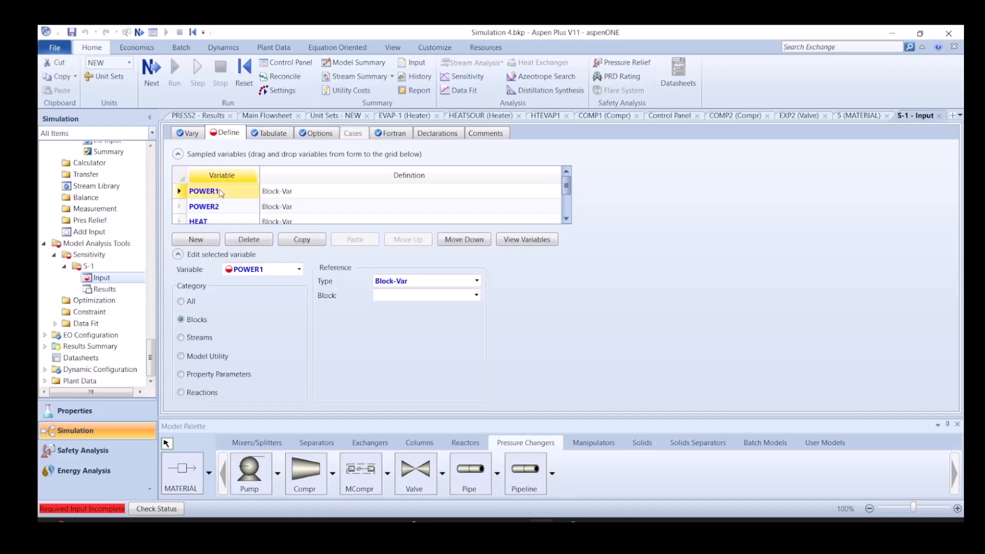
click(476, 295)
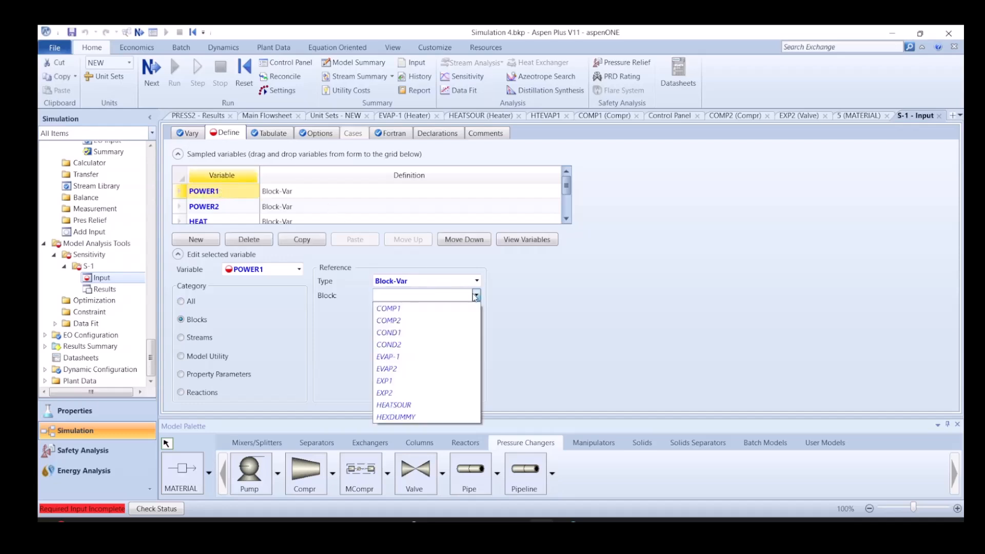
click(428, 309)
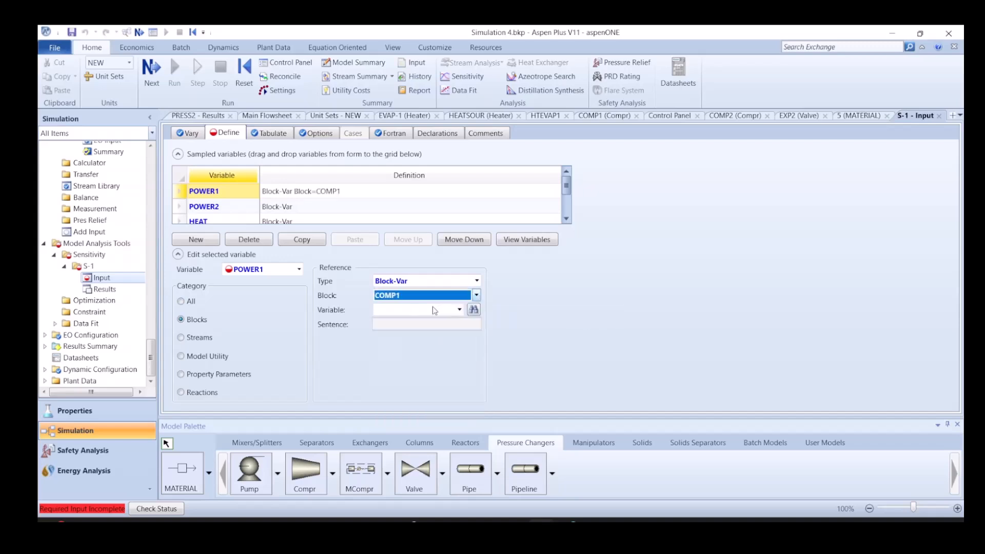
click(459, 310)
scroll(437, 417, down, 12)
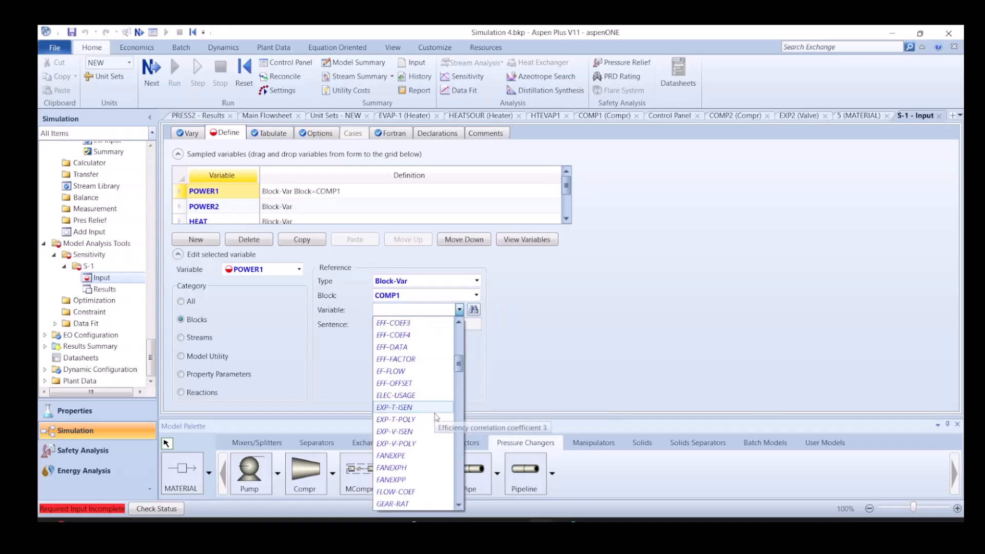
scroll(437, 417, down, 10)
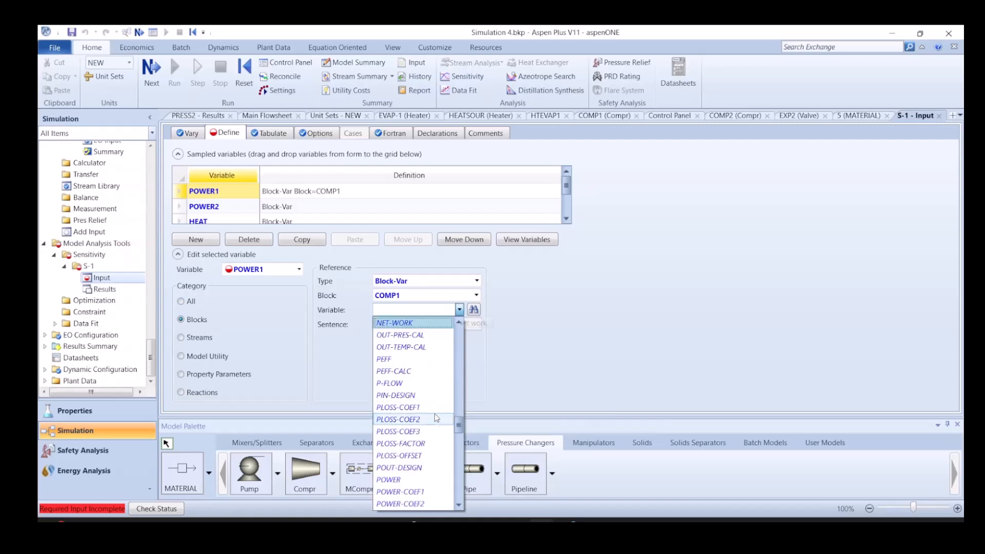
click(407, 323)
Define the sampled variable POWER2 in sensitivity S-1 as the NET-WORK of block COMP2
click(360, 207)
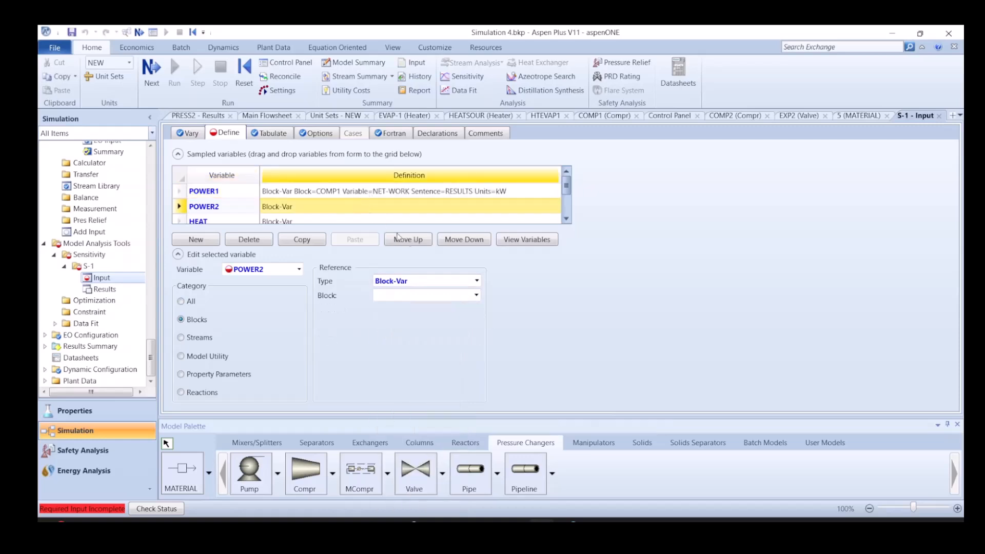
click(476, 296)
click(410, 308)
click(415, 319)
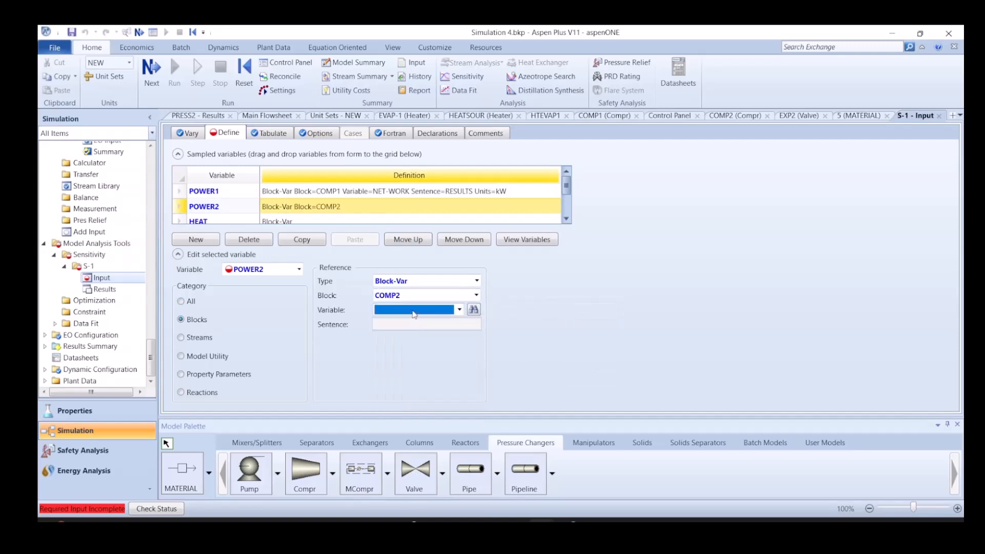
click(414, 310)
scroll(407, 461, down, 5)
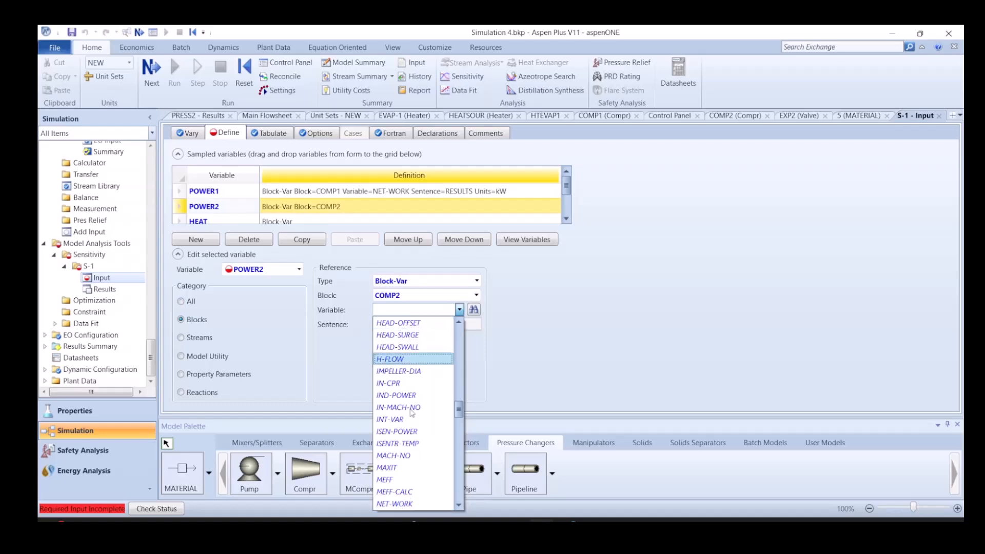
click(410, 502)
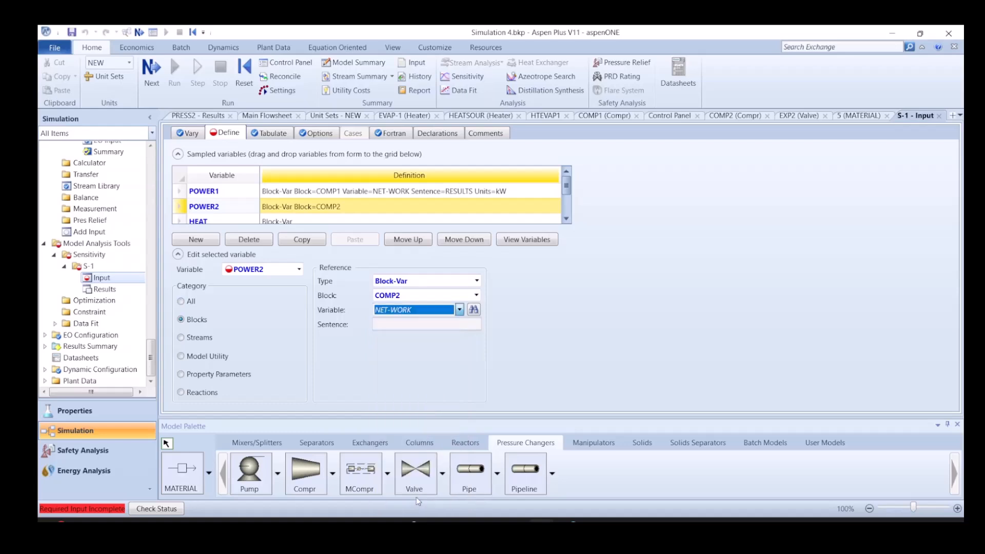
Define the sampled variable HEAT in sensitivity S-1 as the NET-DUTY of block COND2
click(334, 223)
click(468, 297)
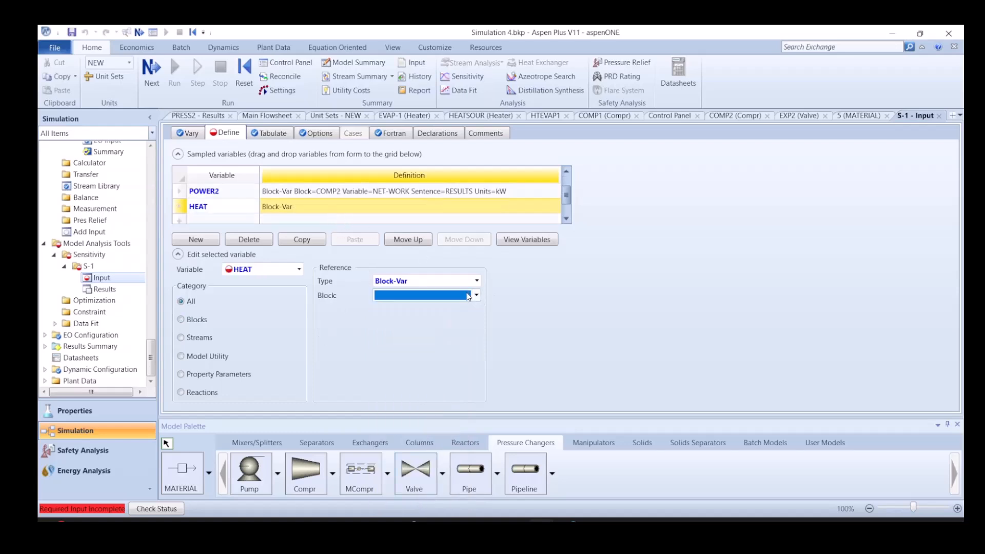
click(431, 331)
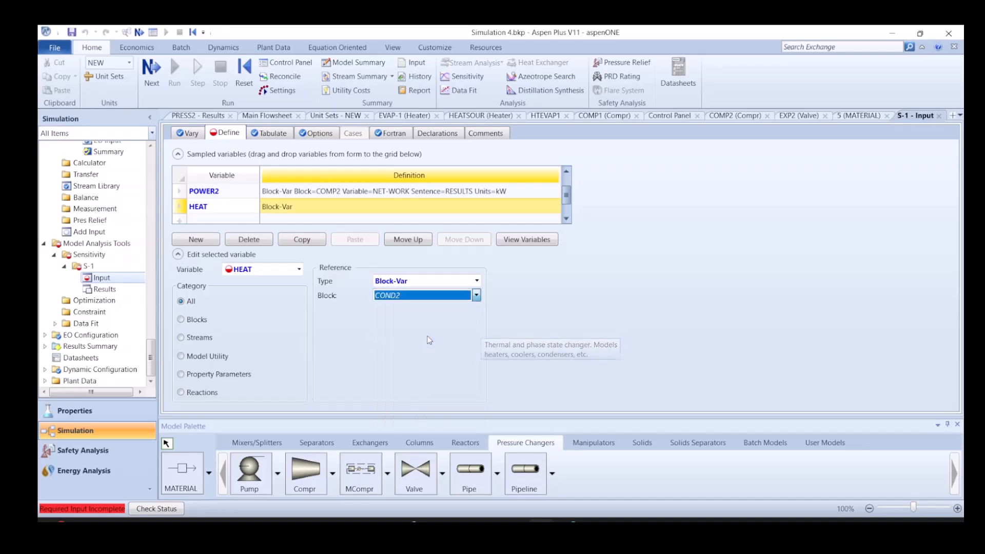
click(459, 309)
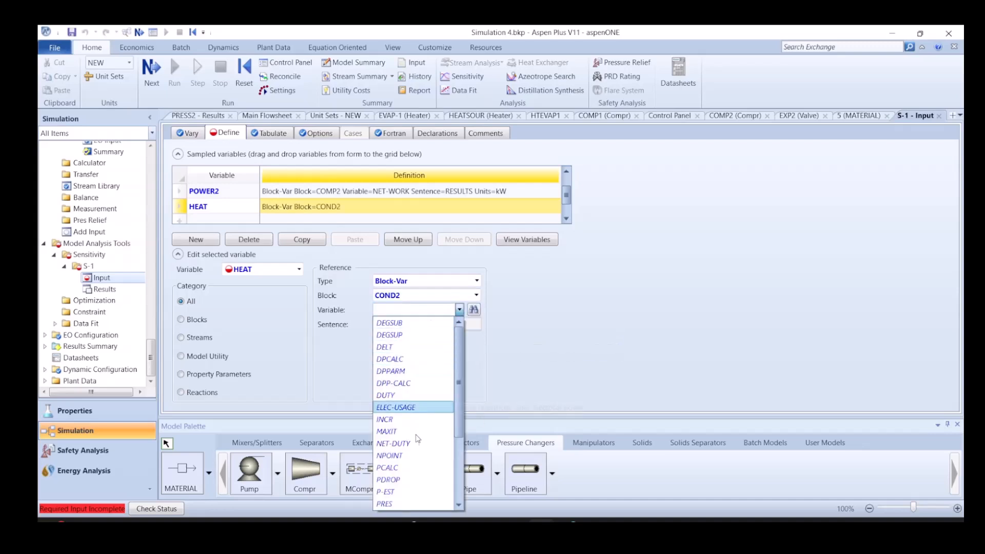
click(412, 444)
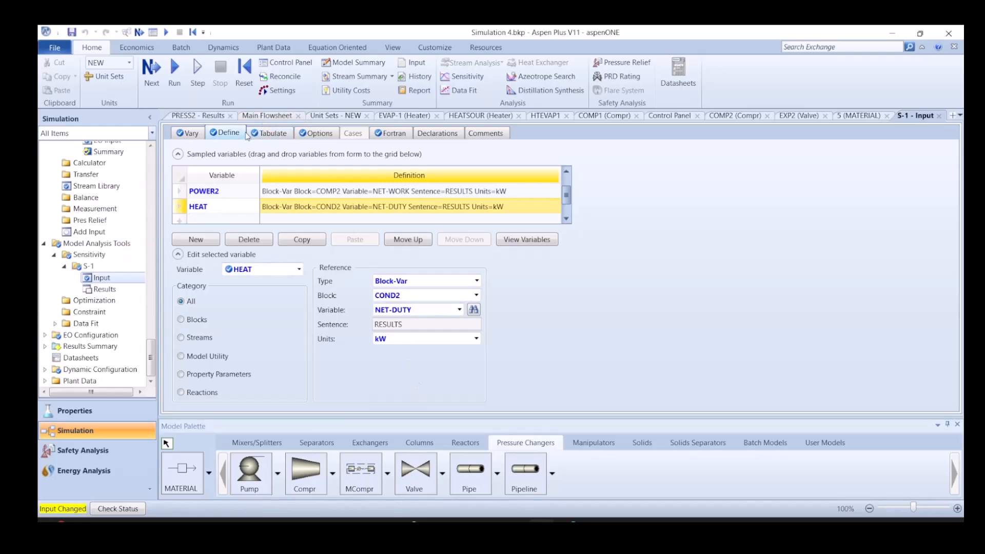
Review the tabulated variables of sensitivity S-1 and its Fortran statement for COP
click(283, 138)
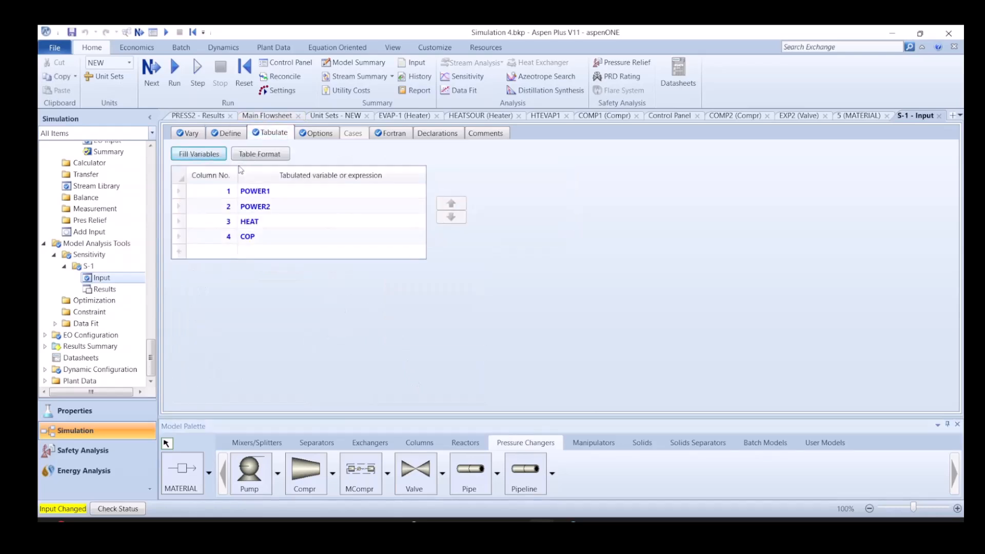
click(388, 134)
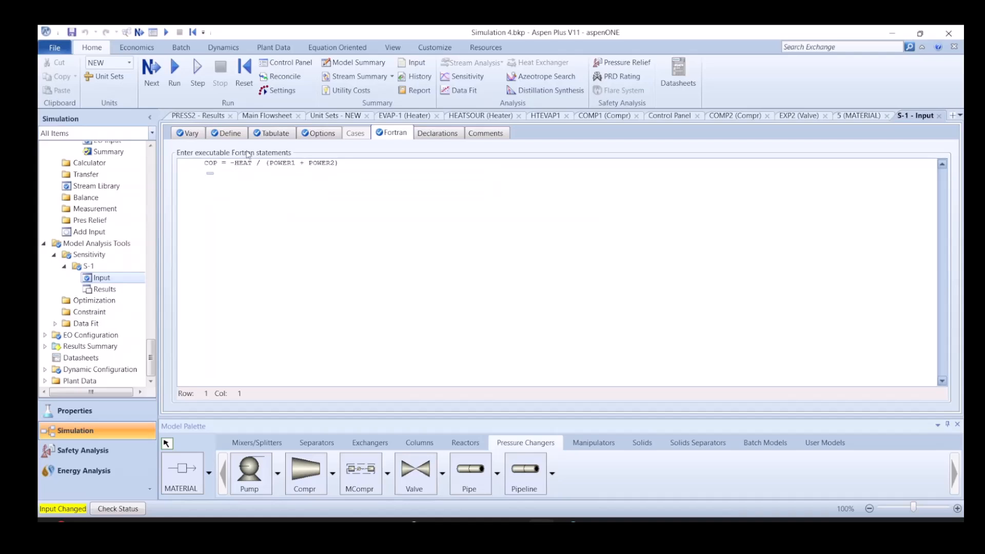
Check the tabulated variables, Fortran statement and options of sensitivity S-1, and run the simulation
click(268, 135)
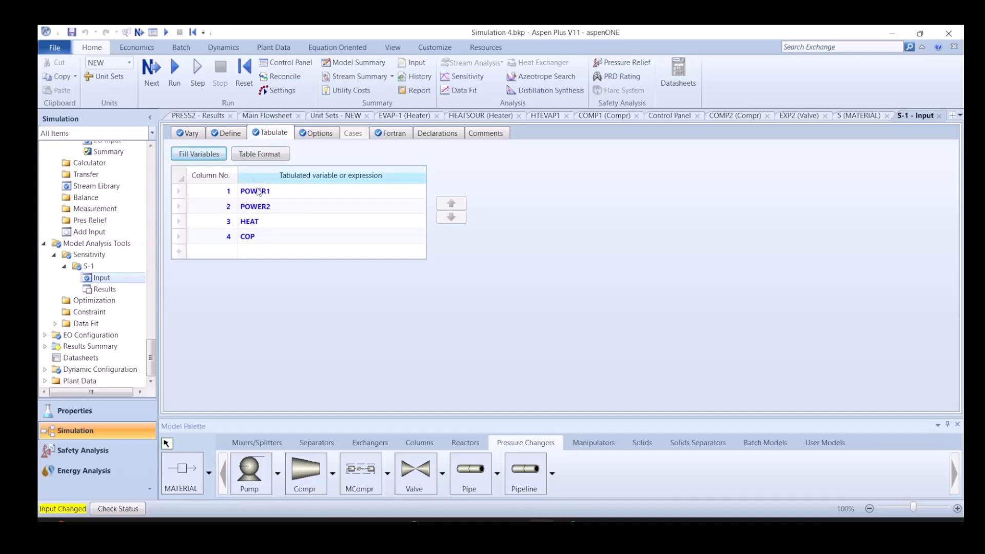
click(160, 83)
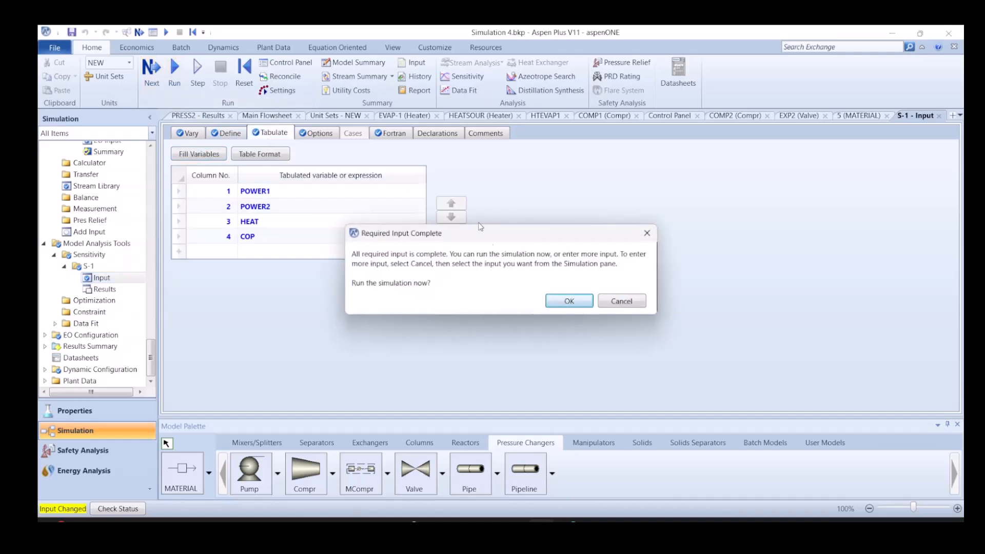
click(617, 301)
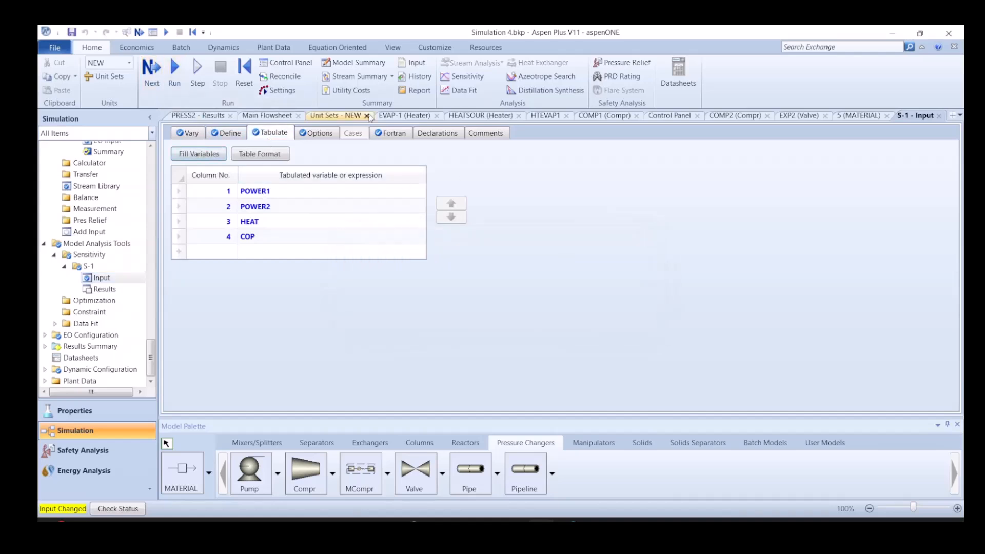
click(392, 135)
click(329, 135)
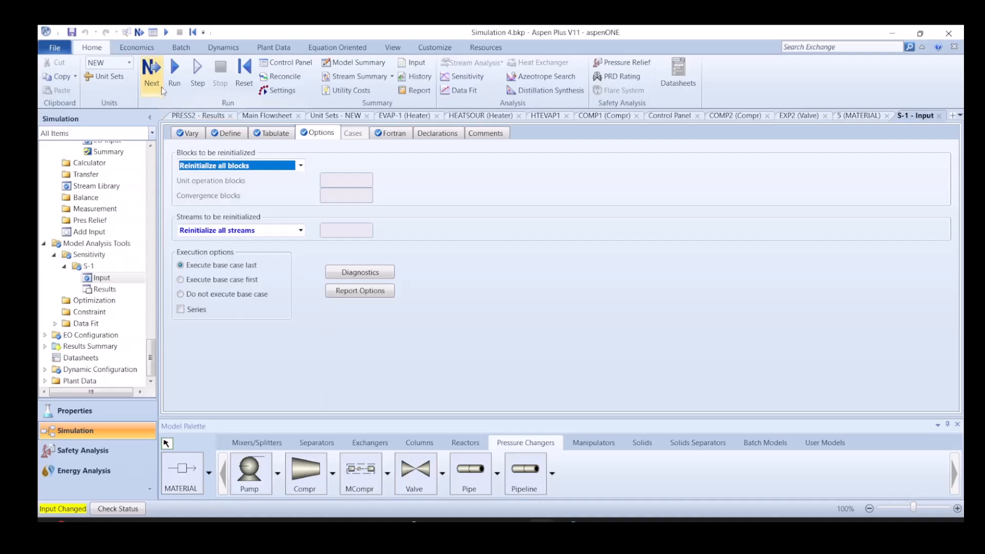
click(152, 72)
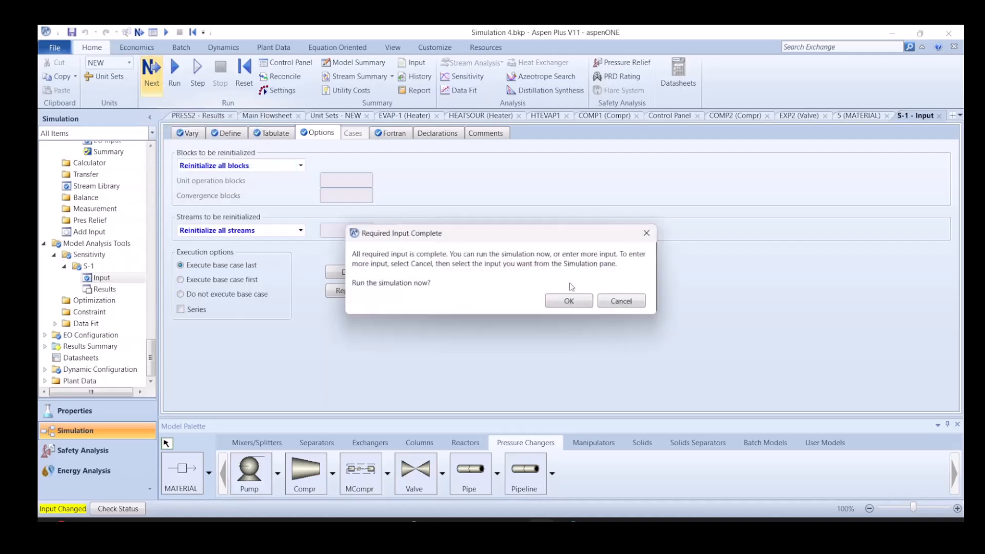
click(569, 301)
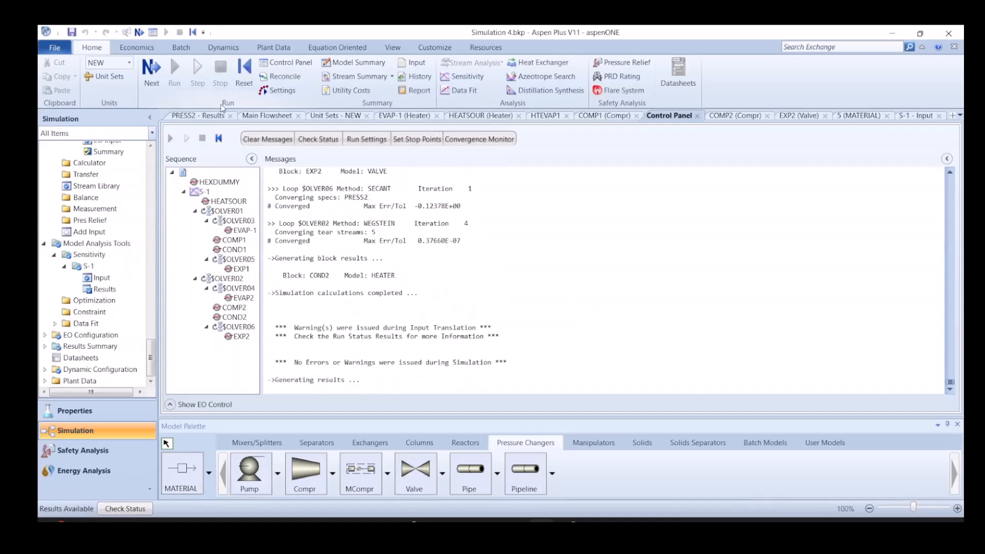
Open the results summary of sensitivity S-1 and examine COP across the WATERIN temperature cases
click(260, 115)
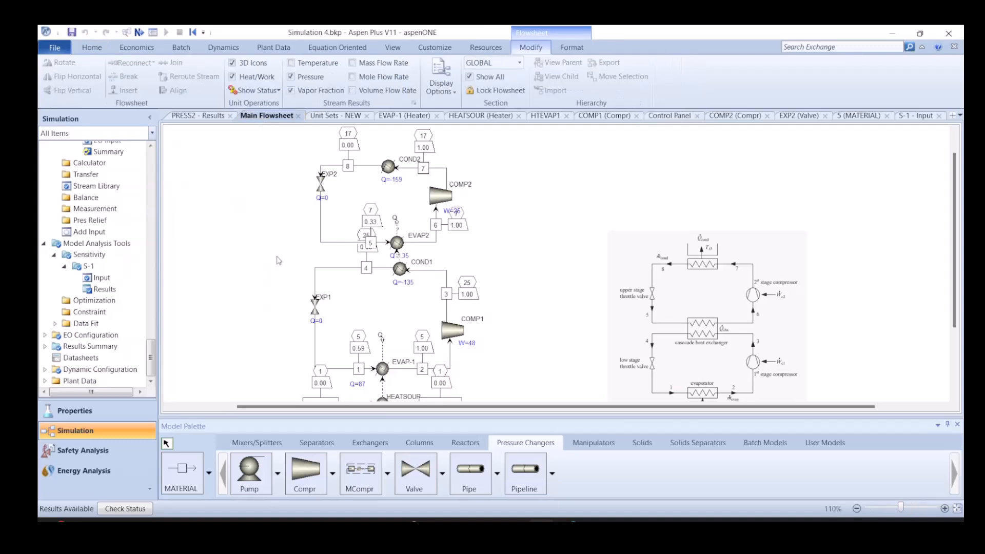
double_click(104, 290)
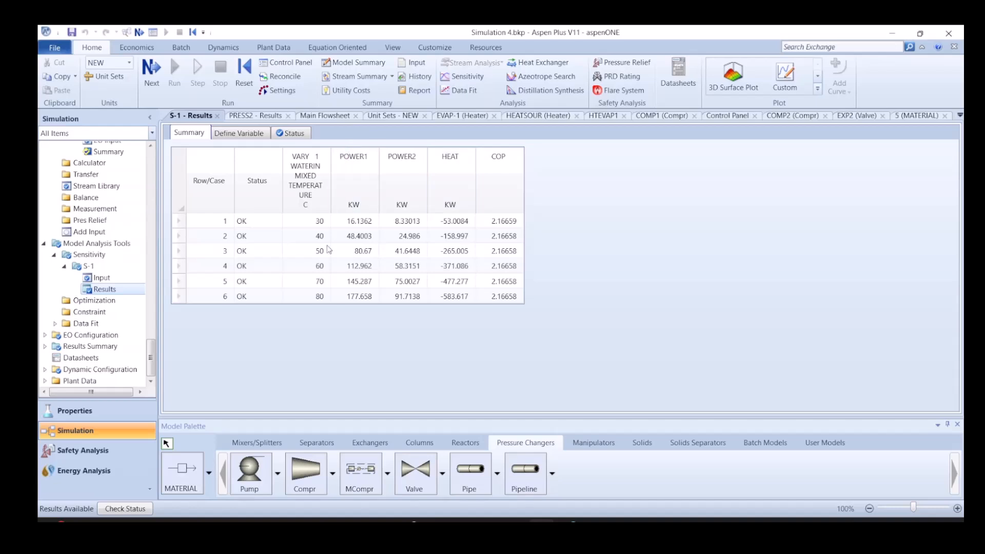
drag(506, 220, 517, 301)
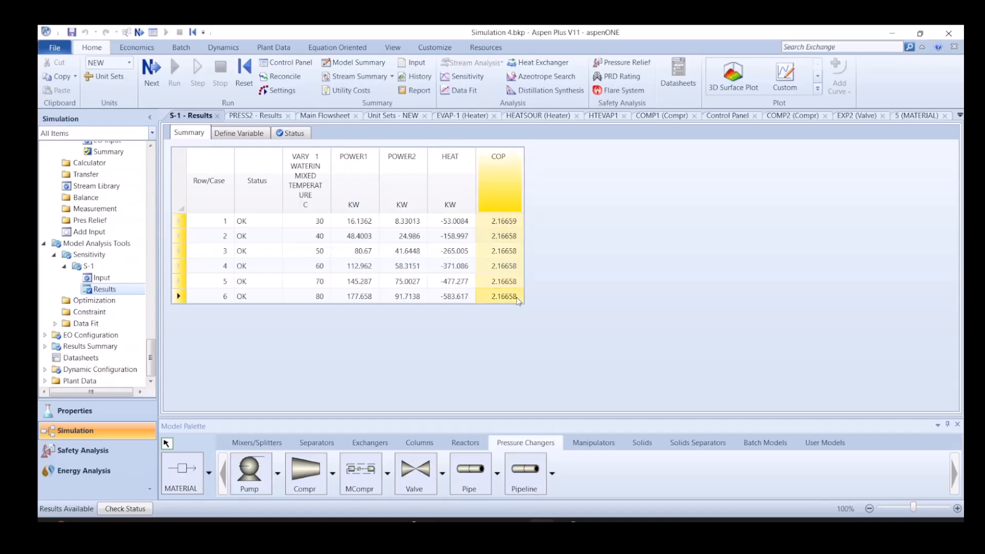
Show temperature instead of pressure and vapor fraction as the stream results on the main flowsheet
click(316, 117)
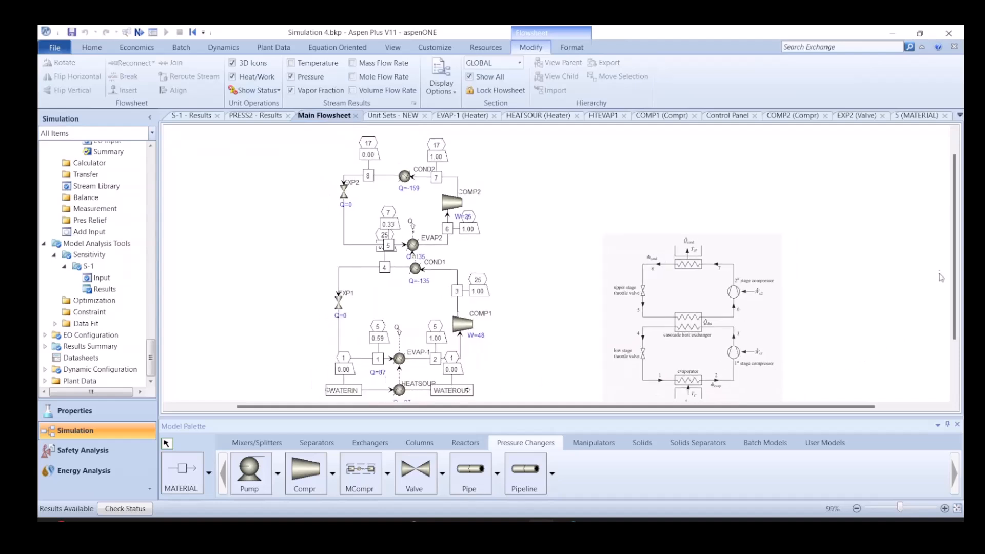
drag(955, 235, 958, 311)
scroll(398, 319, up, 1)
click(291, 90)
click(291, 77)
click(291, 62)
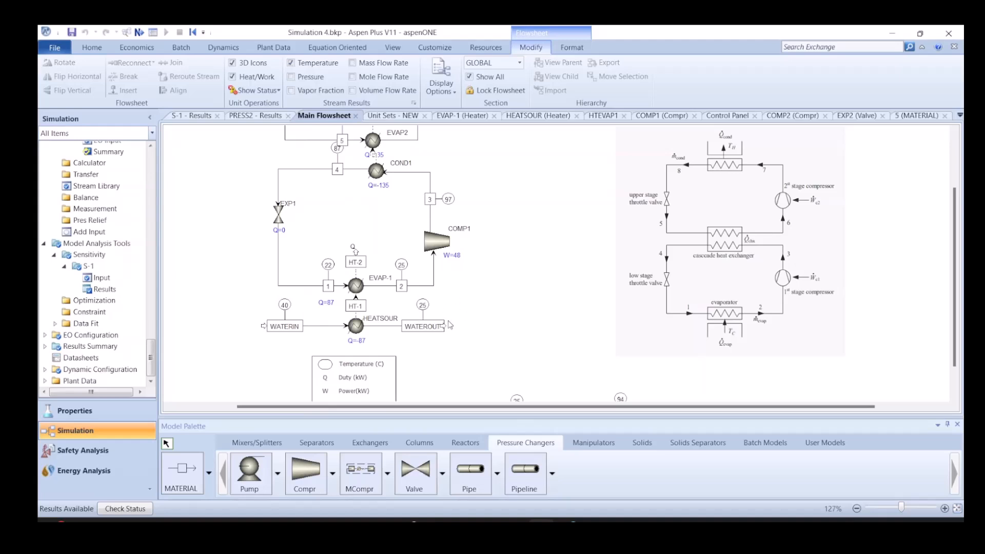
Switch block HEATSOUR's flash specification from temperature to temperature change and set it to -15 C
double_click(357, 329)
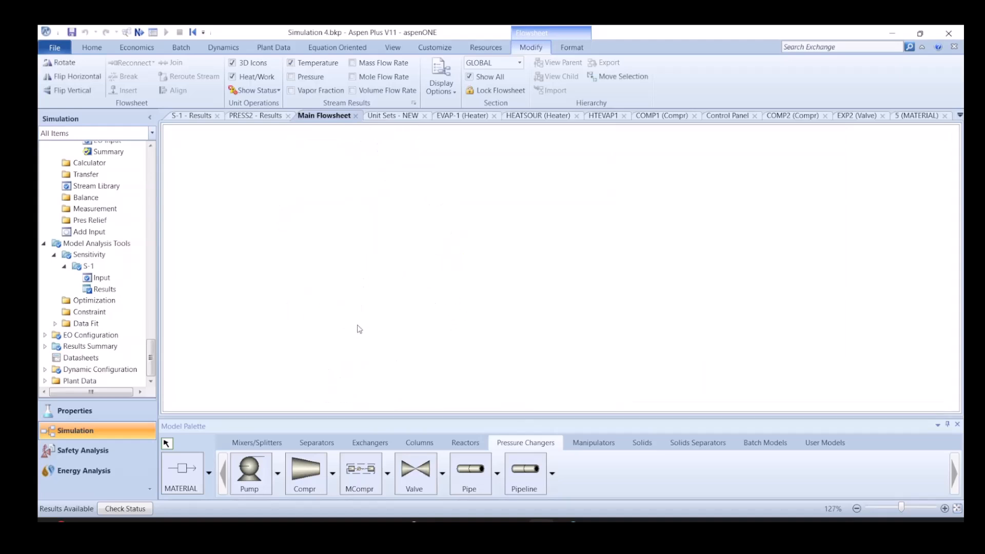
click(347, 166)
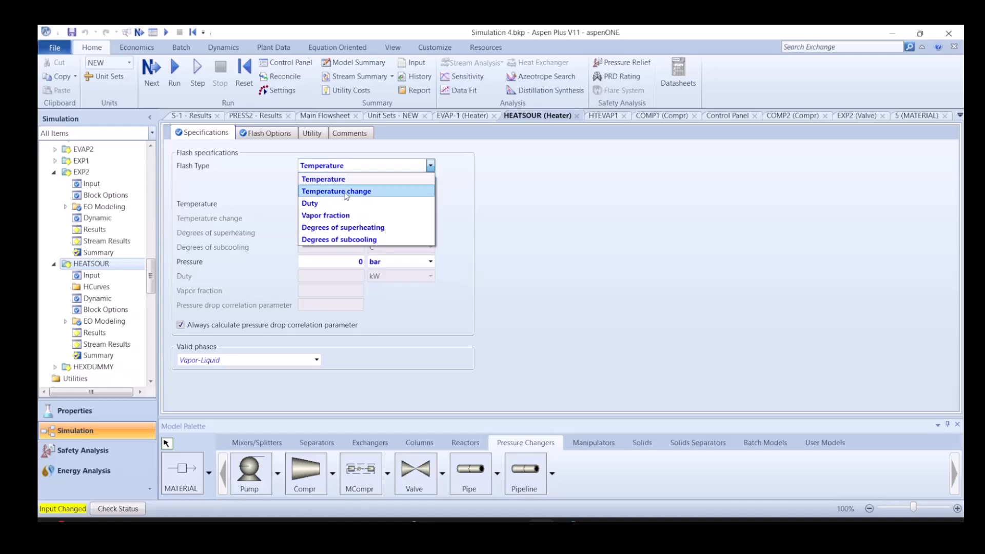
click(336, 192)
click(346, 216)
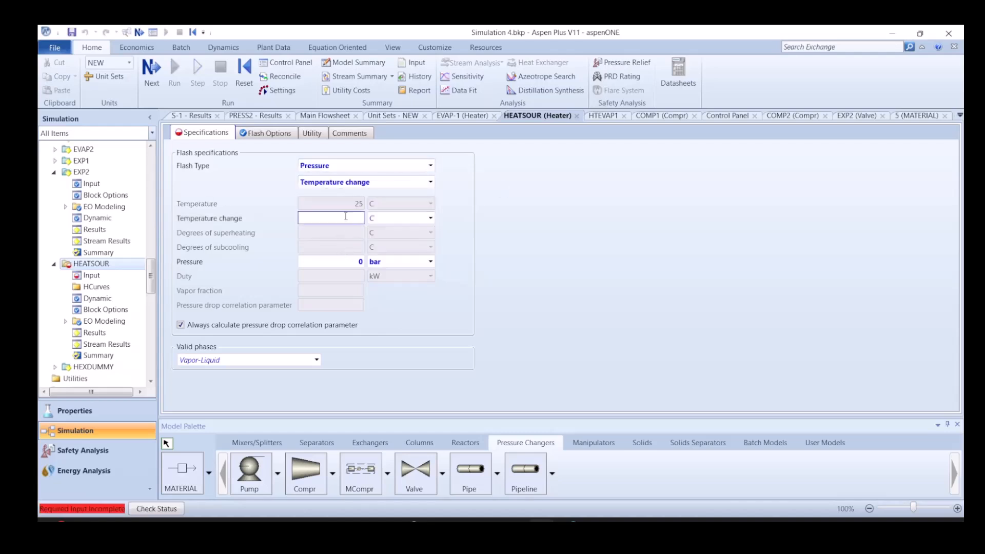
click(558, 251)
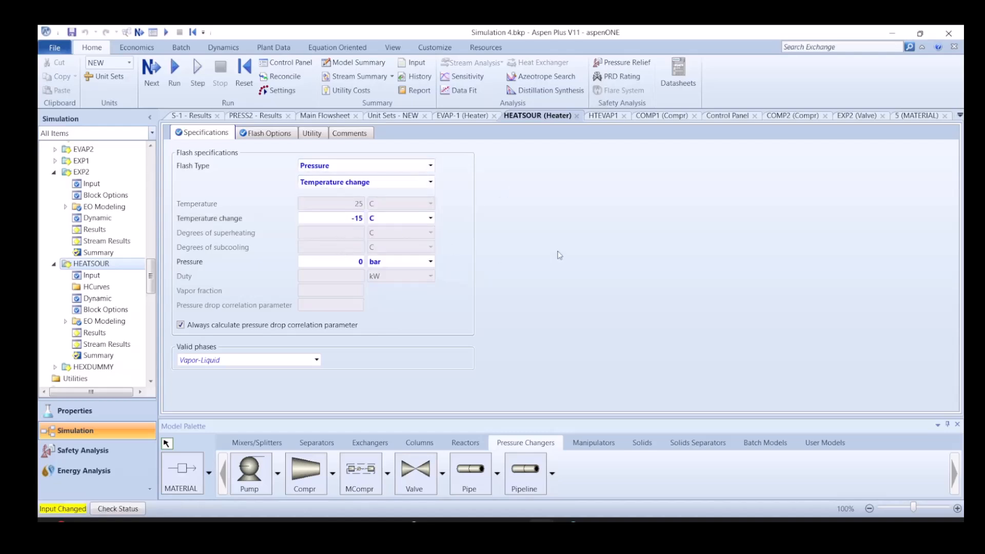
Return to the main flowsheet and rerun the simulation with the changed HEATSOUR specification
click(313, 117)
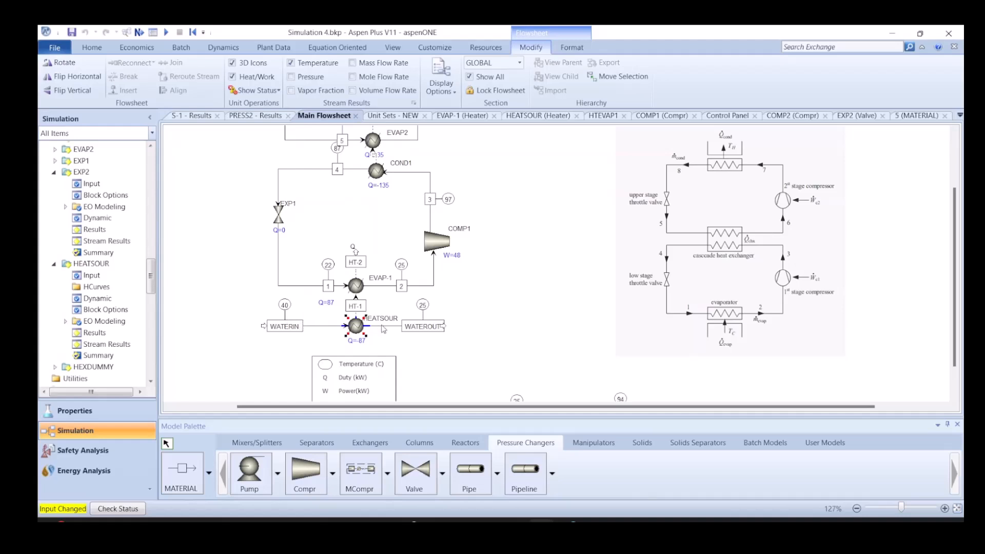
click(140, 33)
click(556, 302)
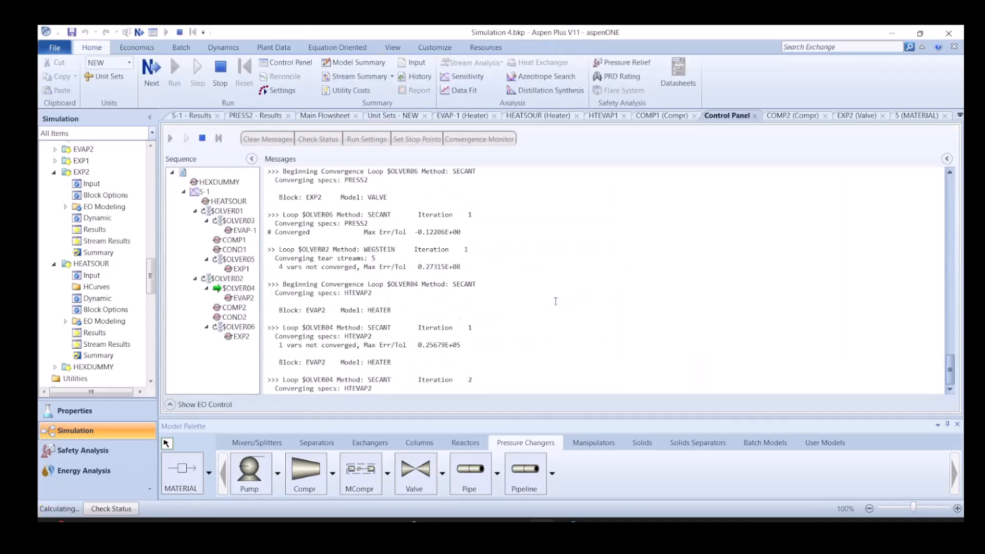
Examine the recalculated COP column in the S-1 sensitivity results
click(196, 118)
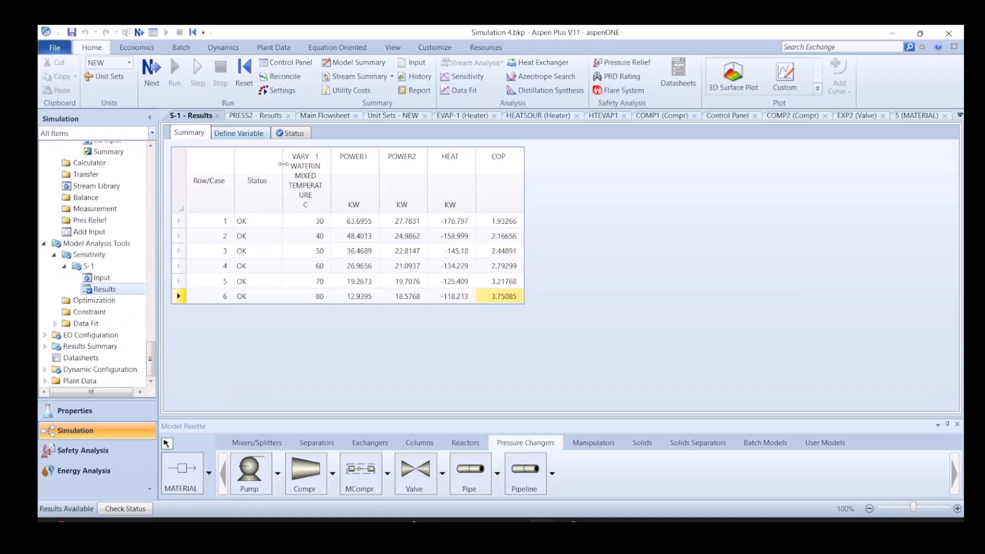
click(504, 225)
drag(505, 226, 510, 297)
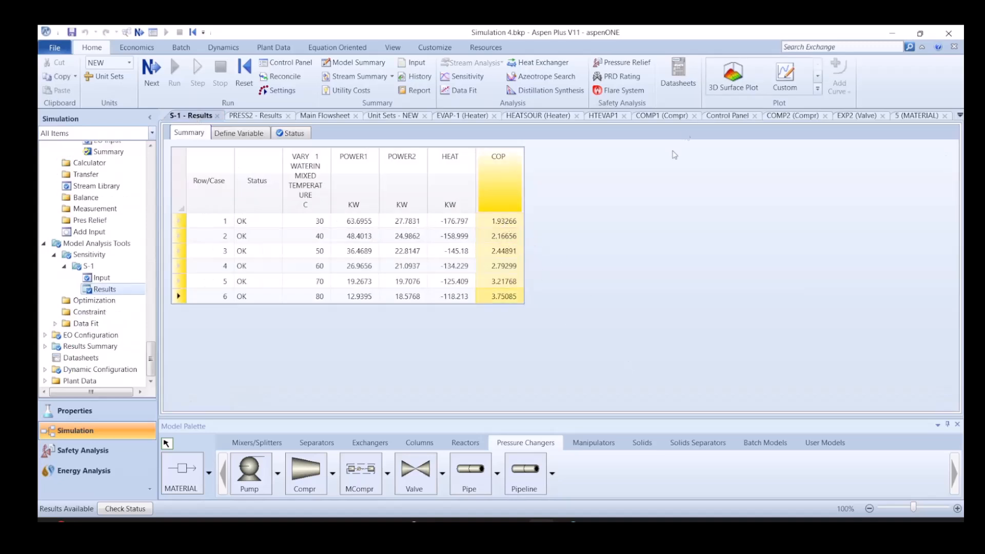
Plot a results curve of only COP against the WATERIN temperature, leaving out POWER1, POWER2 and HEAT
click(818, 96)
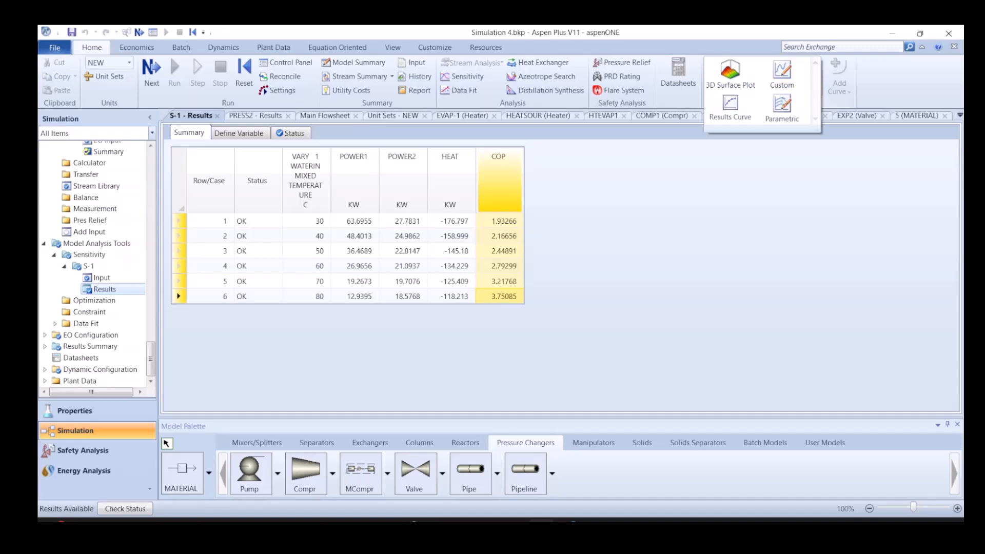
click(739, 102)
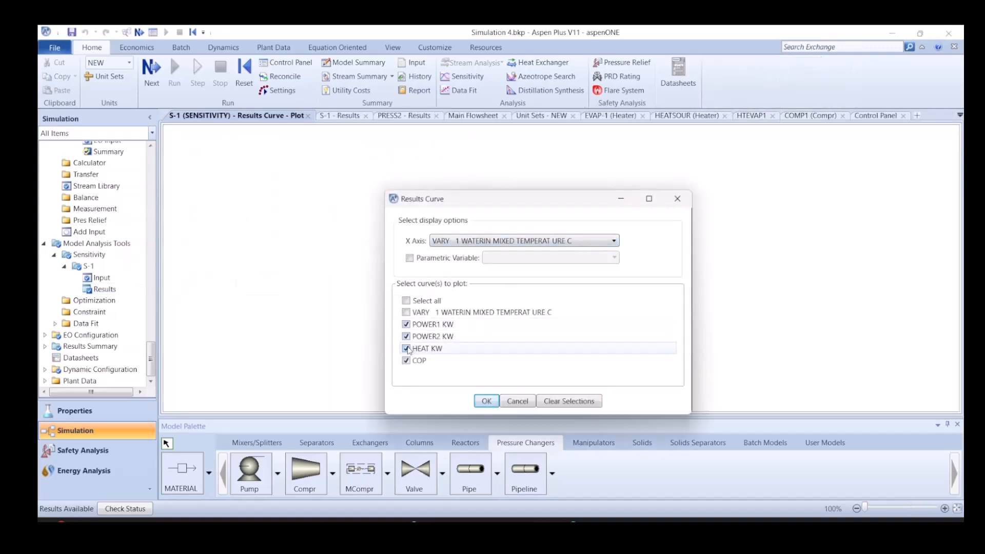
click(406, 348)
click(406, 336)
click(406, 324)
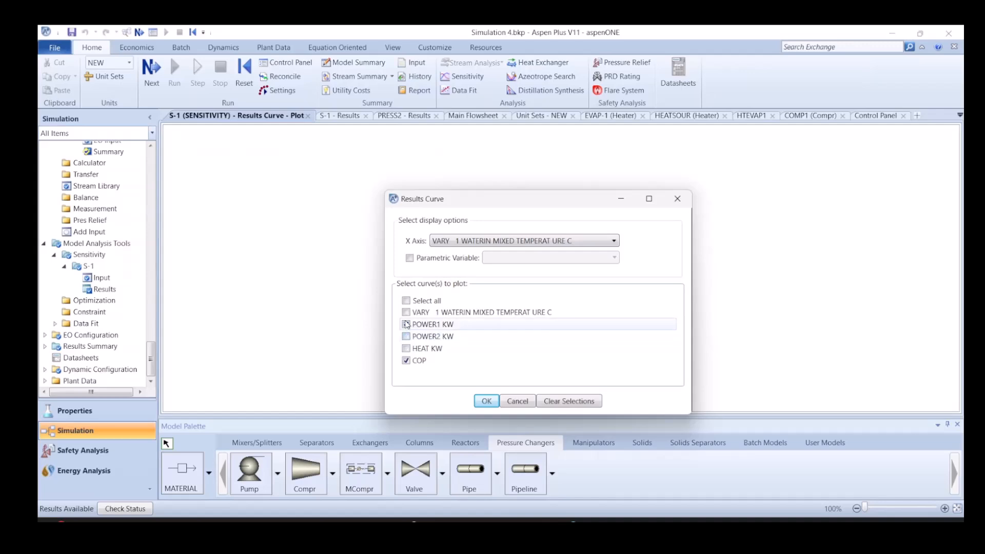
click(486, 400)
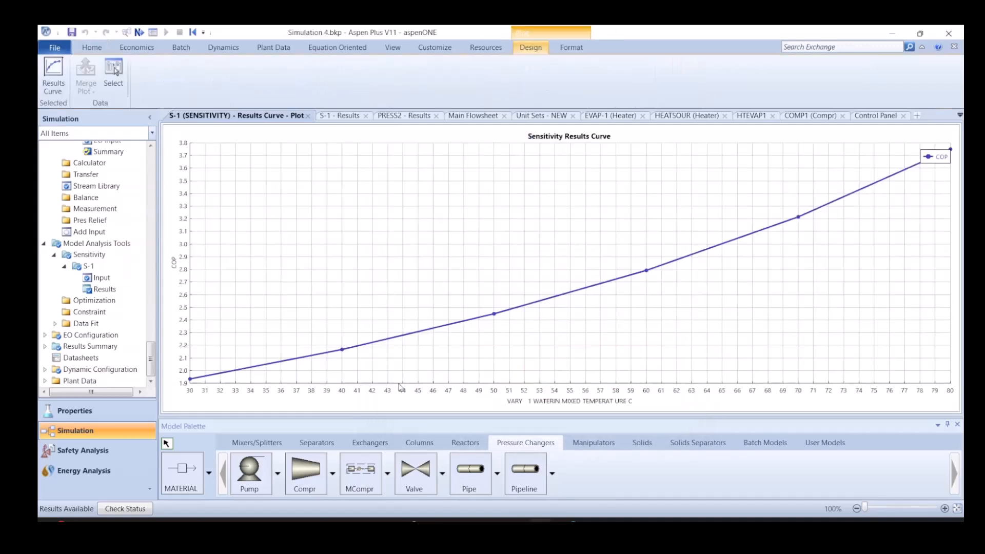
Shrink the reference paper's PDF window over the plot and bring its chart of COP against heat source temperature into view
drag(963, 85, 635, 182)
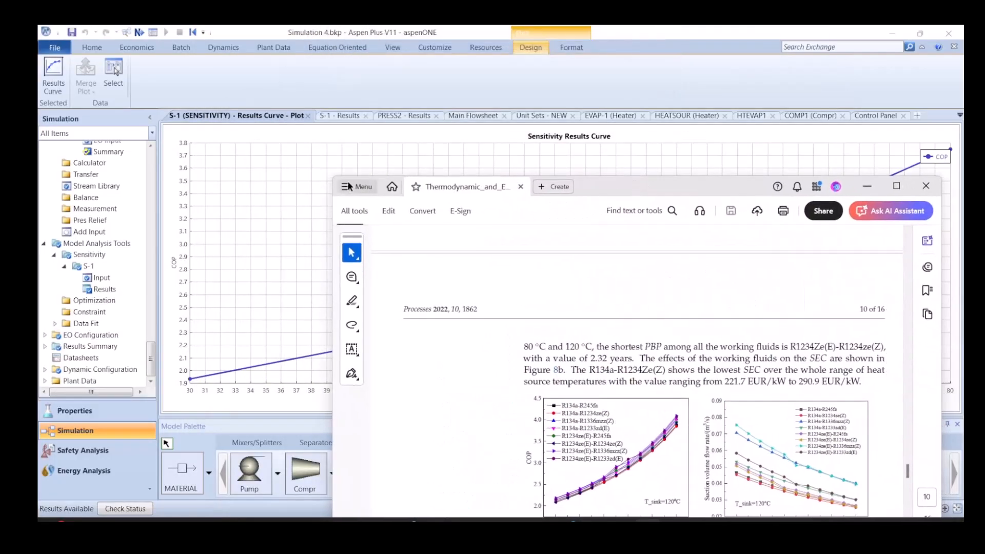
drag(336, 176, 629, 323)
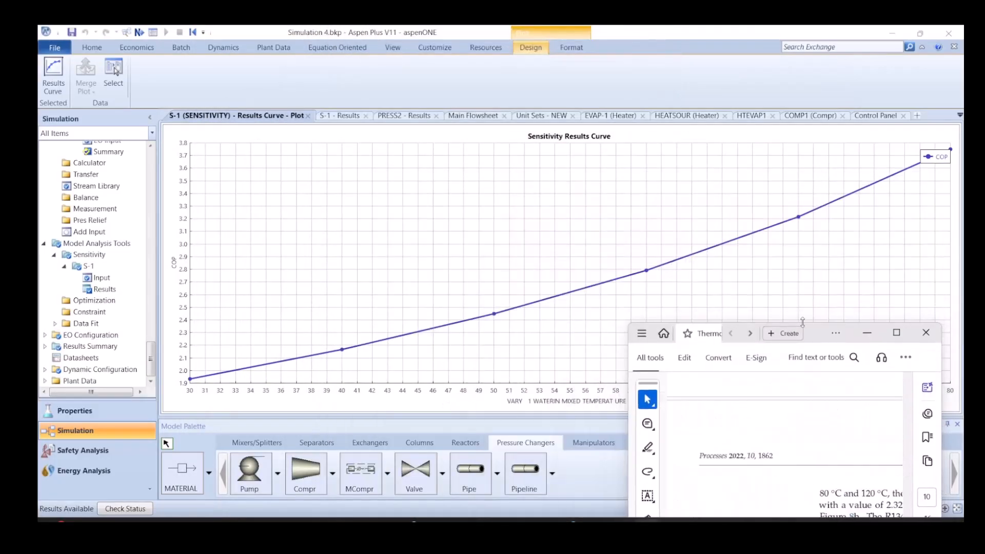
drag(815, 339, 573, 133)
scroll(405, 308, down, 1)
drag(398, 363, 436, 363)
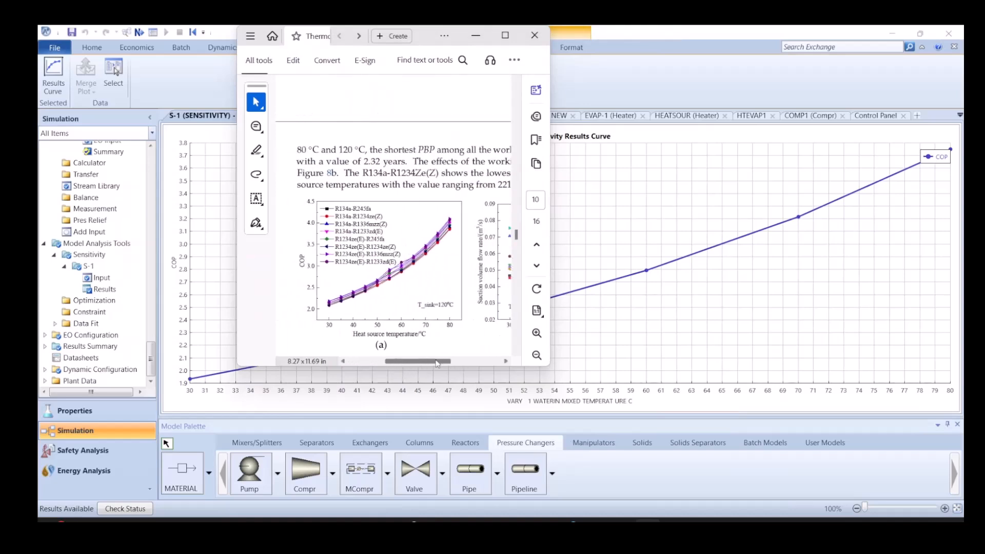
Compare the paper's COP chart with the sensitivity results curve by moving the PDF window aside, and close the PDF
drag(418, 37, 658, 119)
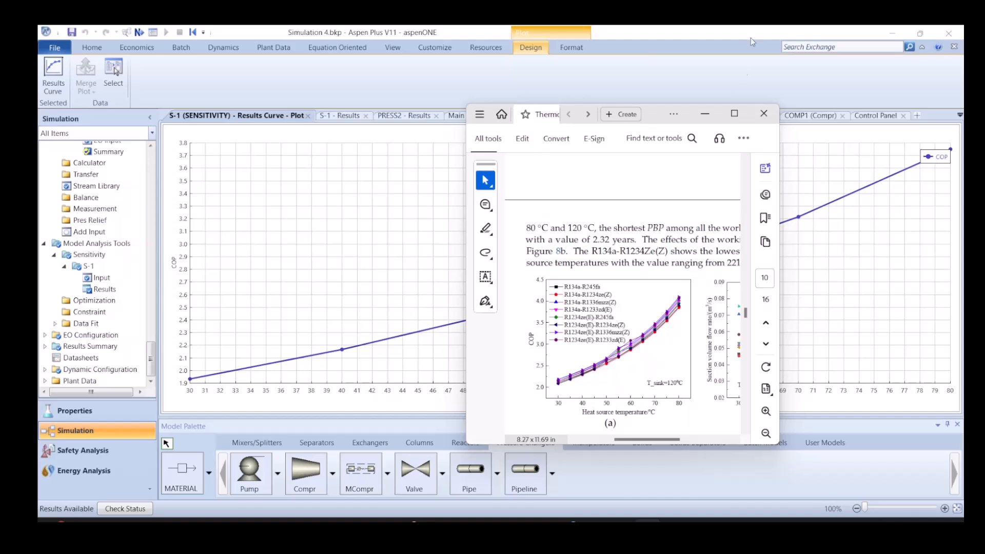
click(627, 115)
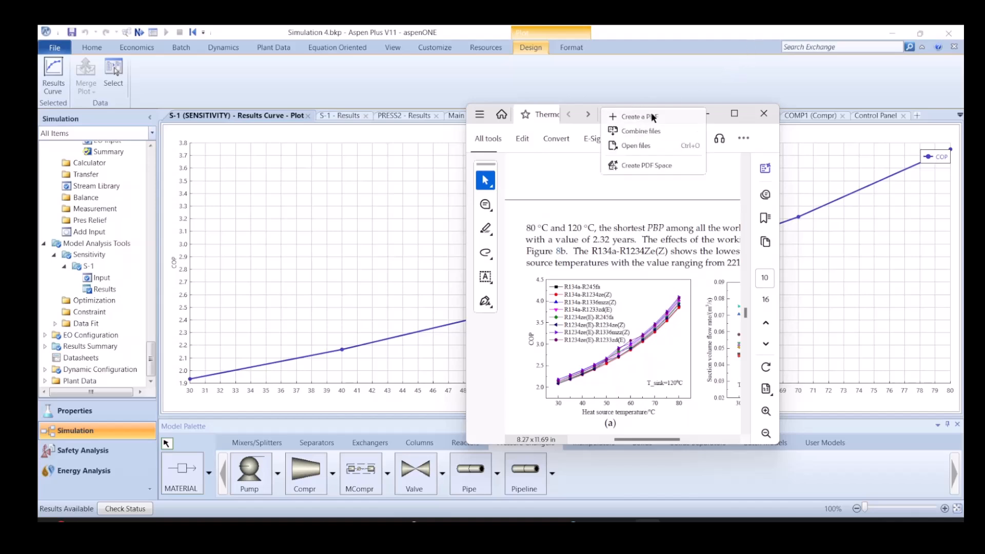
click(749, 143)
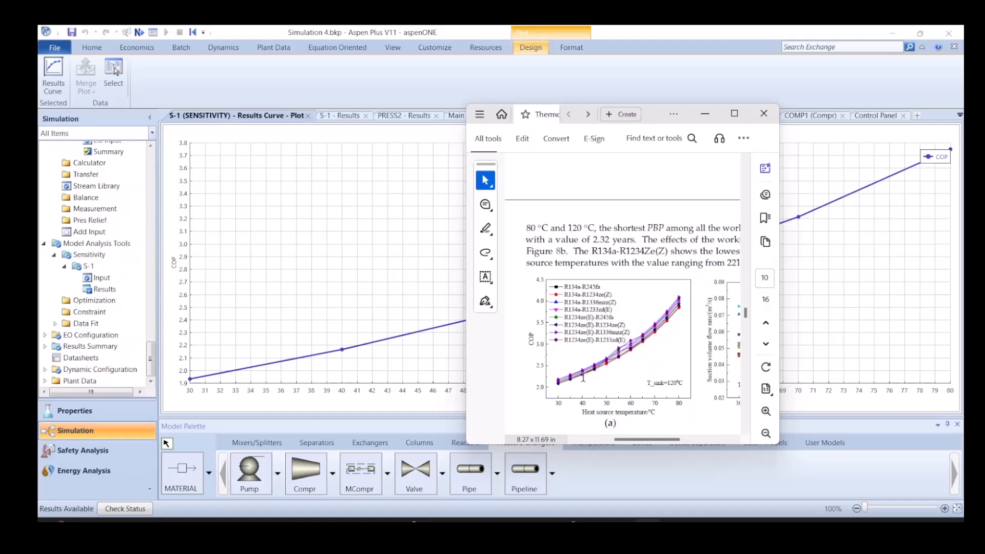
drag(651, 115, 381, 107)
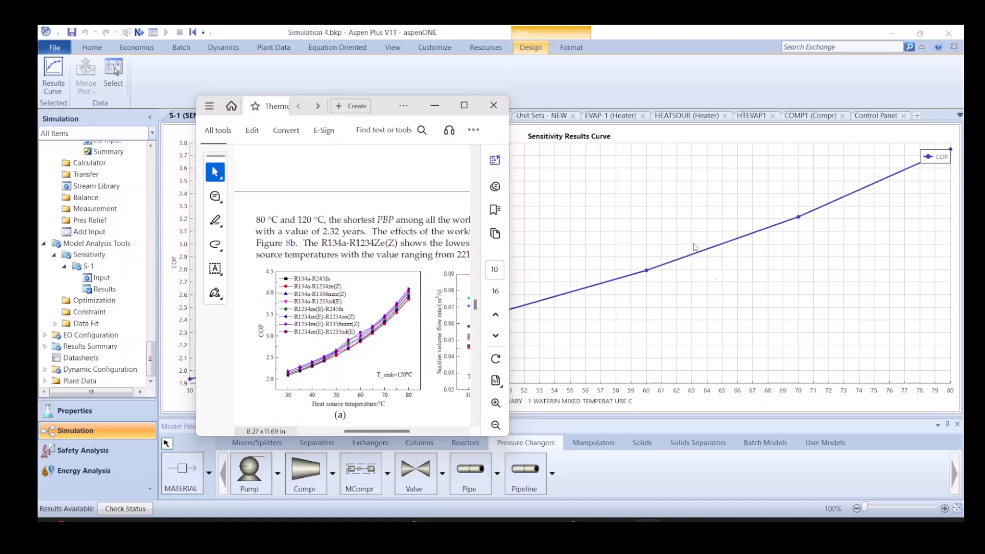
drag(380, 108, 390, 153)
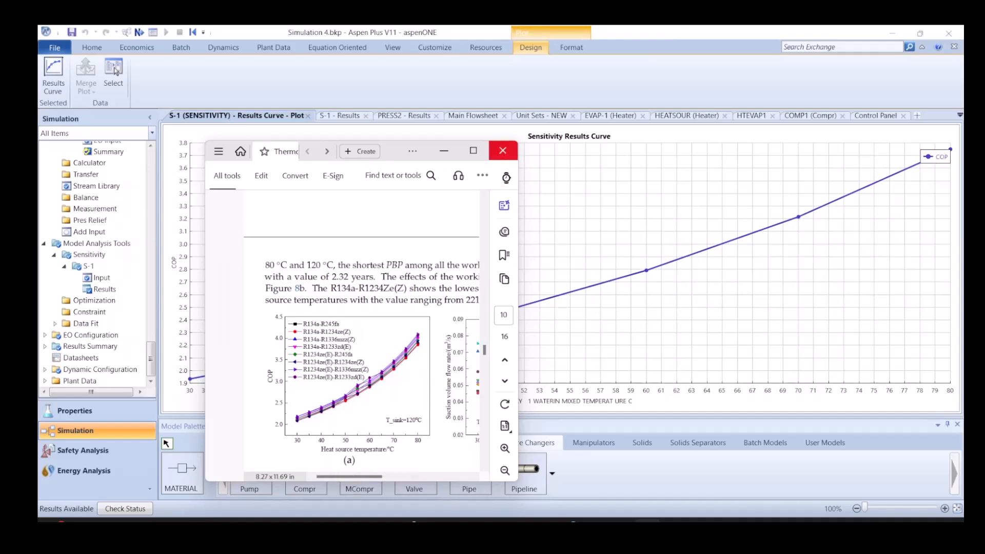
click(505, 153)
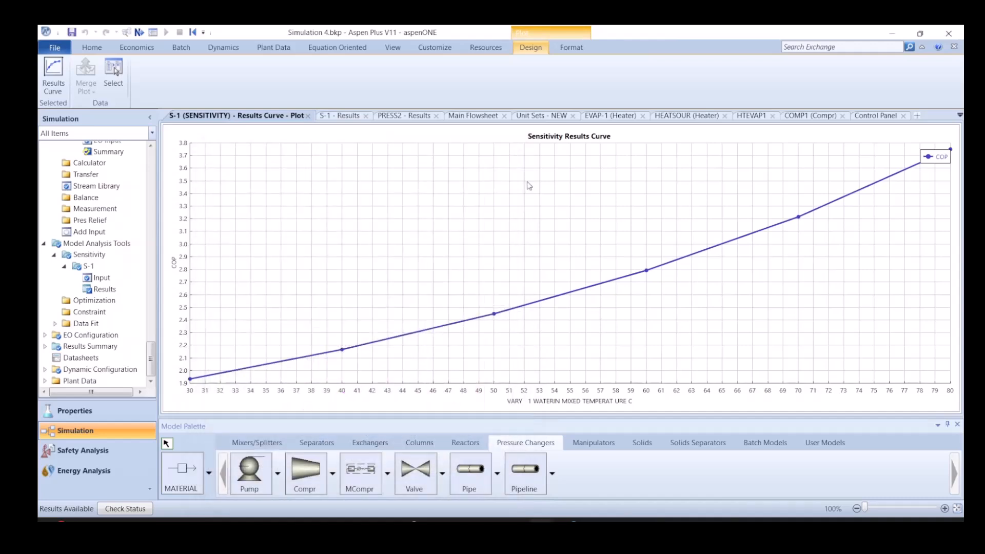
Return to the main flowsheet and open the component specifications in the Properties environment to review the working fluids
click(456, 118)
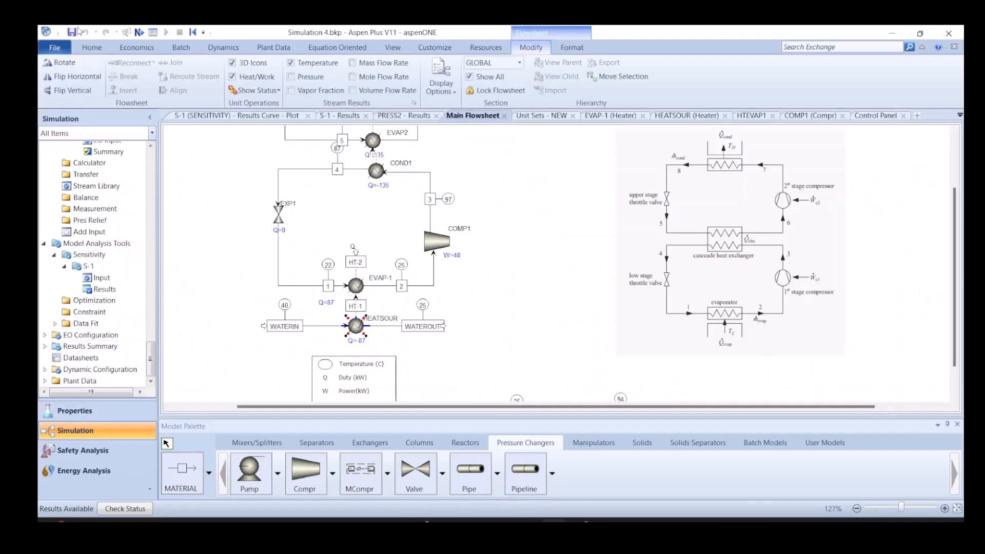
click(87, 421)
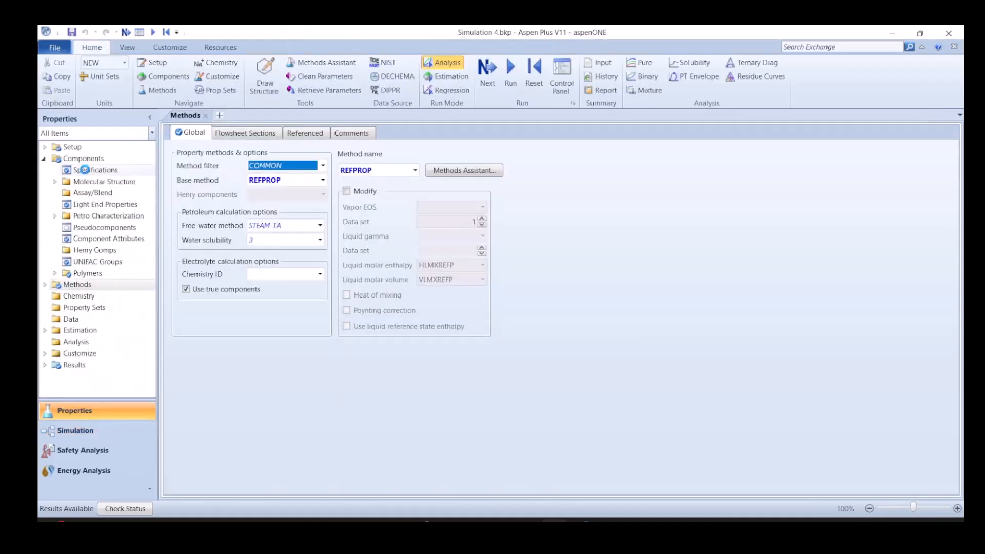
click(85, 171)
click(432, 239)
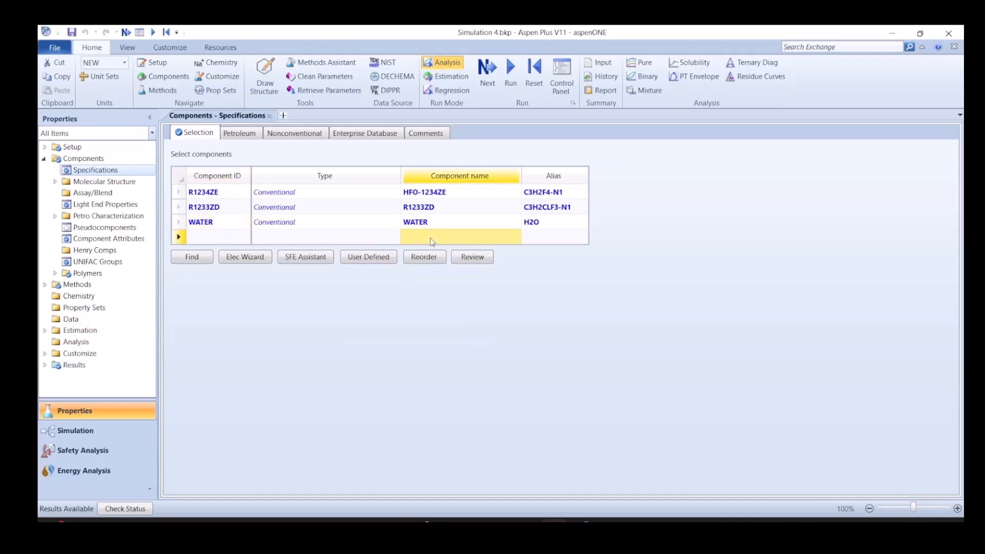
Search the compound databanks for R134A and add the matching compound to the component list
text(R134A)
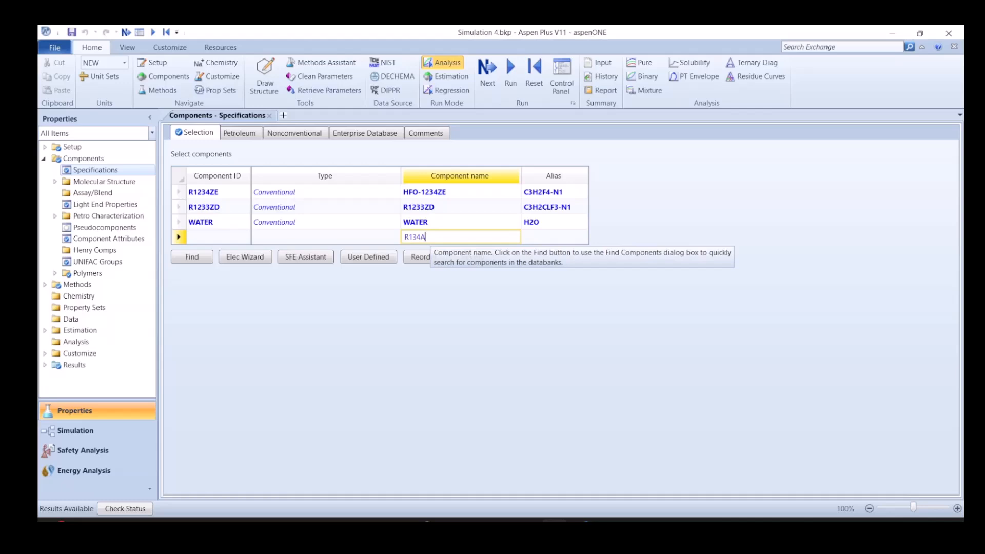
key(Return)
click(599, 178)
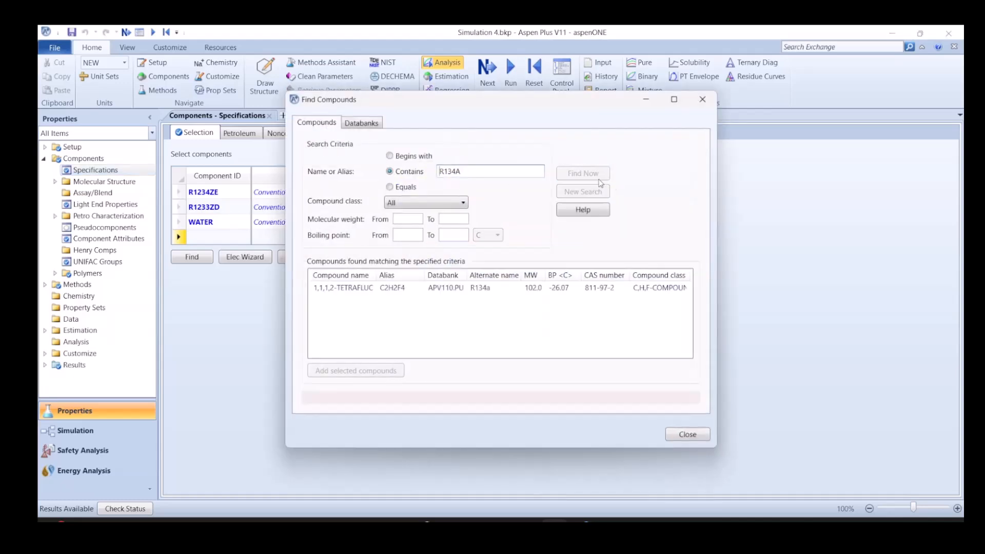
click(386, 288)
click(377, 372)
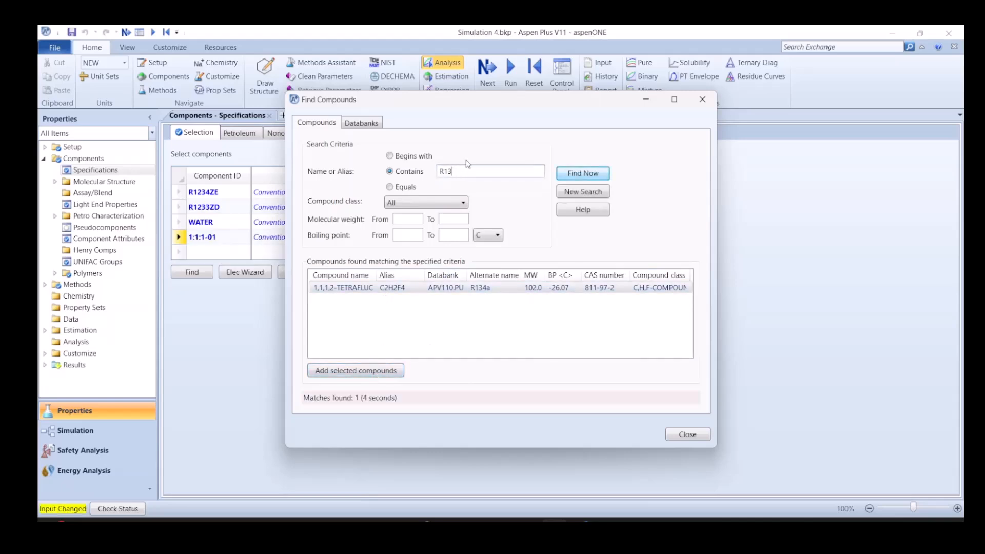
Search the compound databanks for R245fa, select the match and return to the component list
text(R245fa)
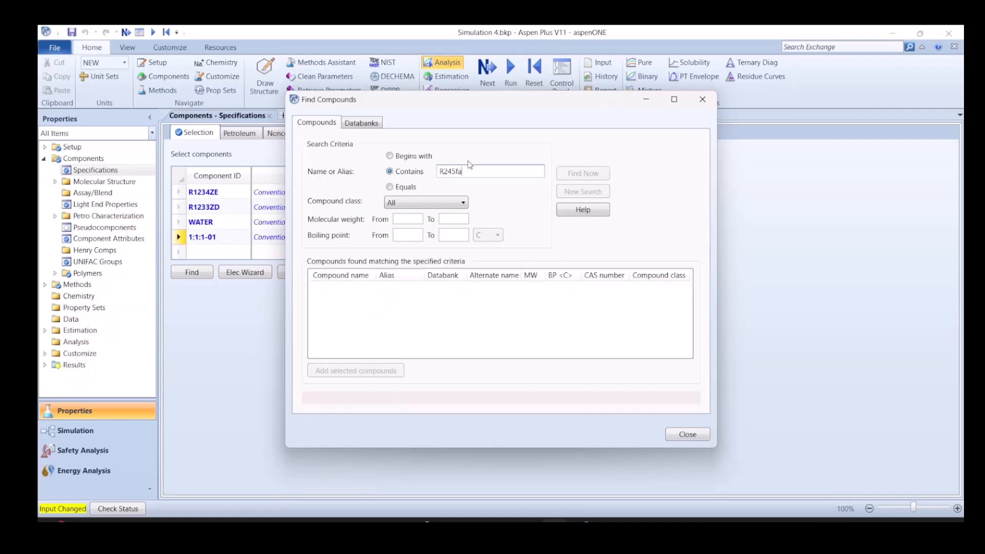
click(468, 290)
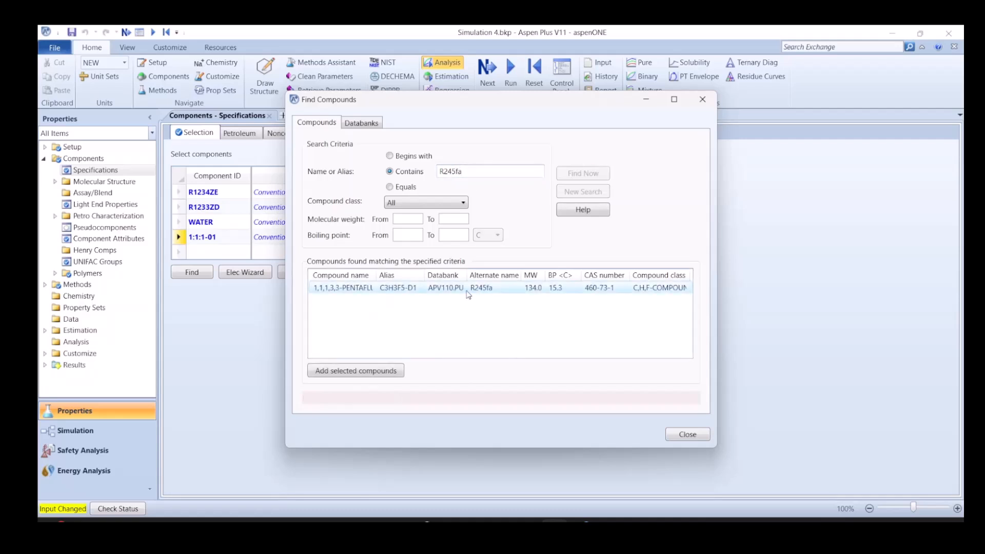
click(700, 434)
click(209, 239)
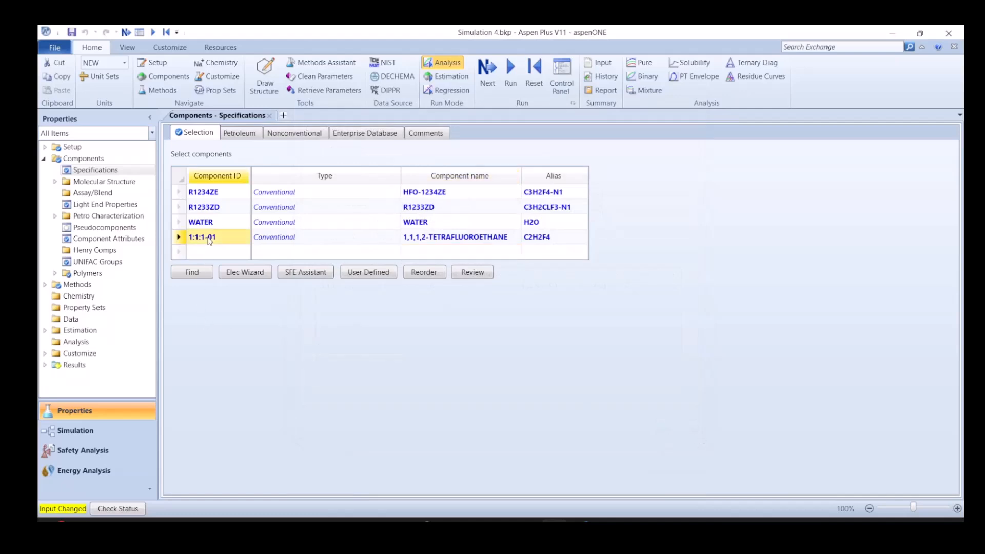
click(217, 255)
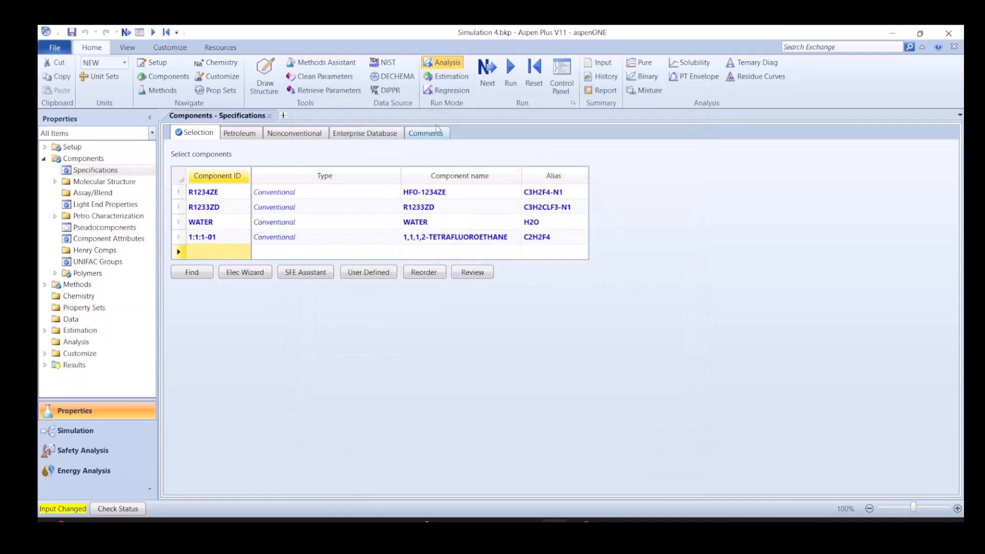
Search for R134A again from the empty component row and add the match as another component
click(461, 251)
text(R134A)
key(Return)
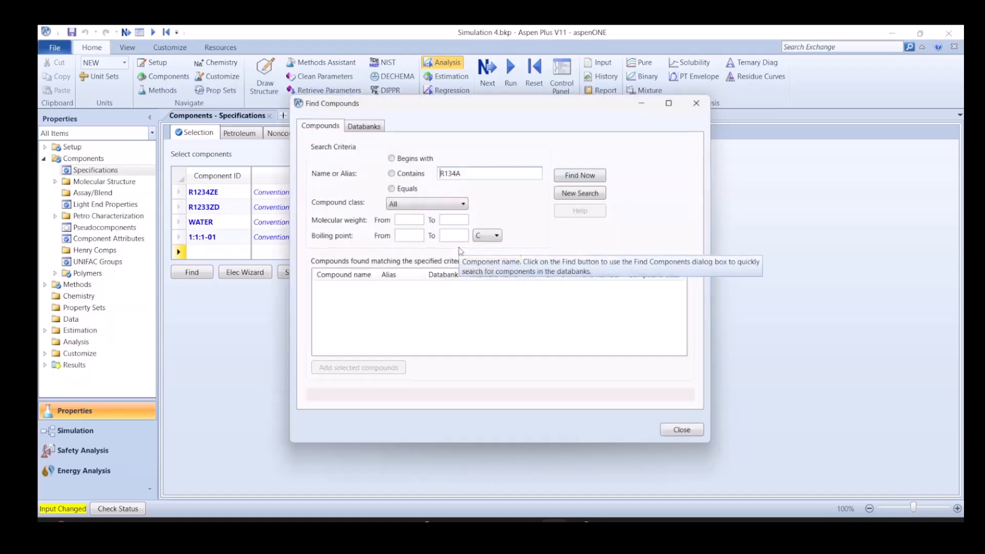
click(583, 174)
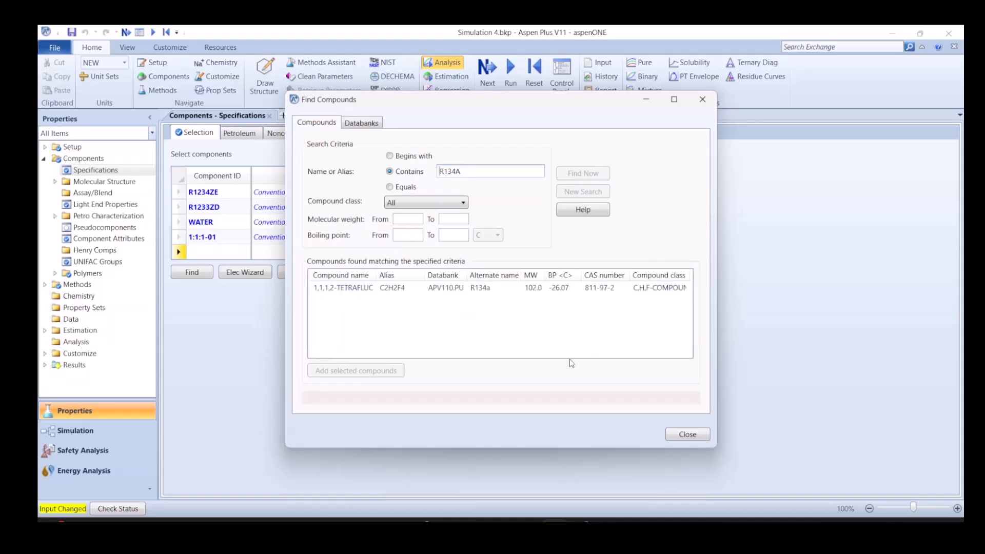
click(372, 289)
click(391, 370)
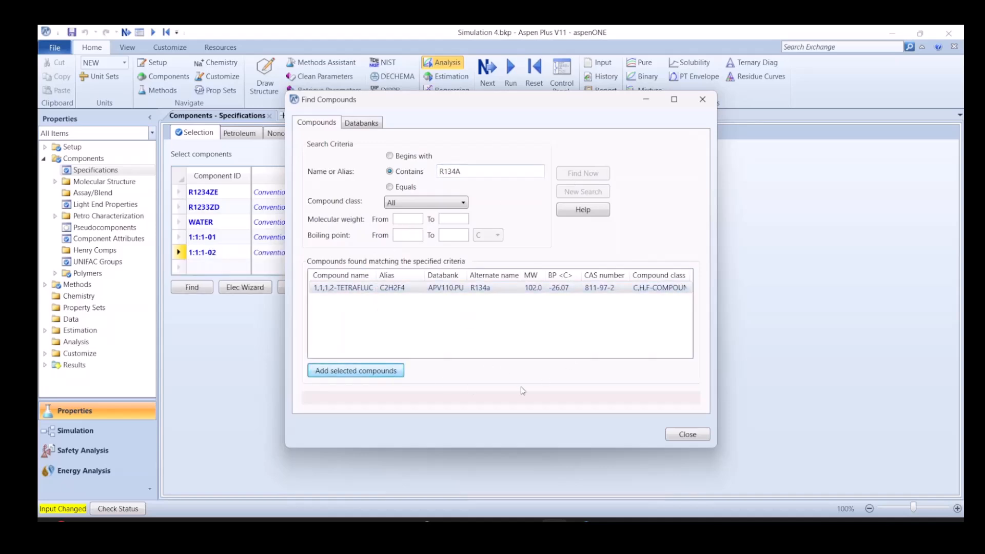
click(687, 434)
Rename the first added tetrafluoroethane component as R245FA and the second one as R134A
click(207, 237)
text(R245)
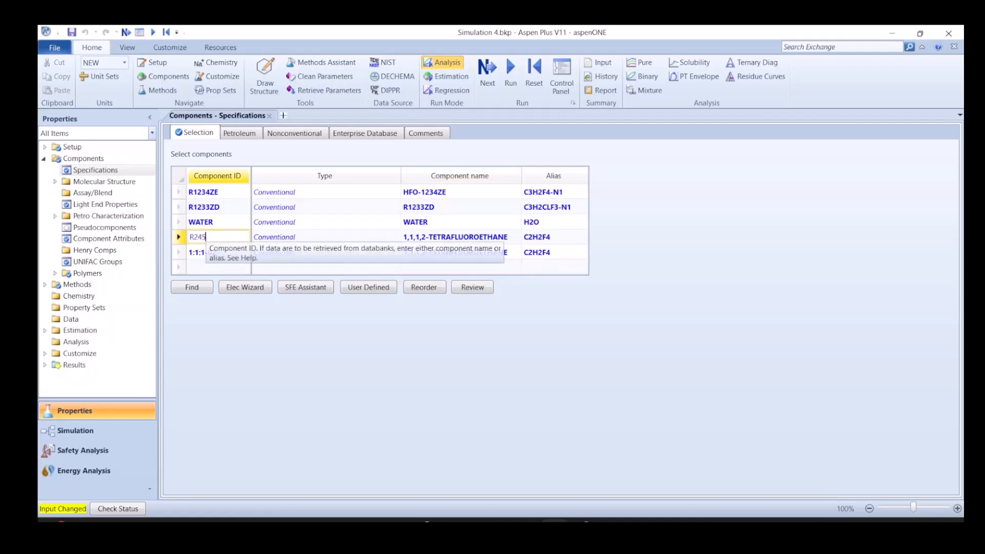
text(FA)
key(Return)
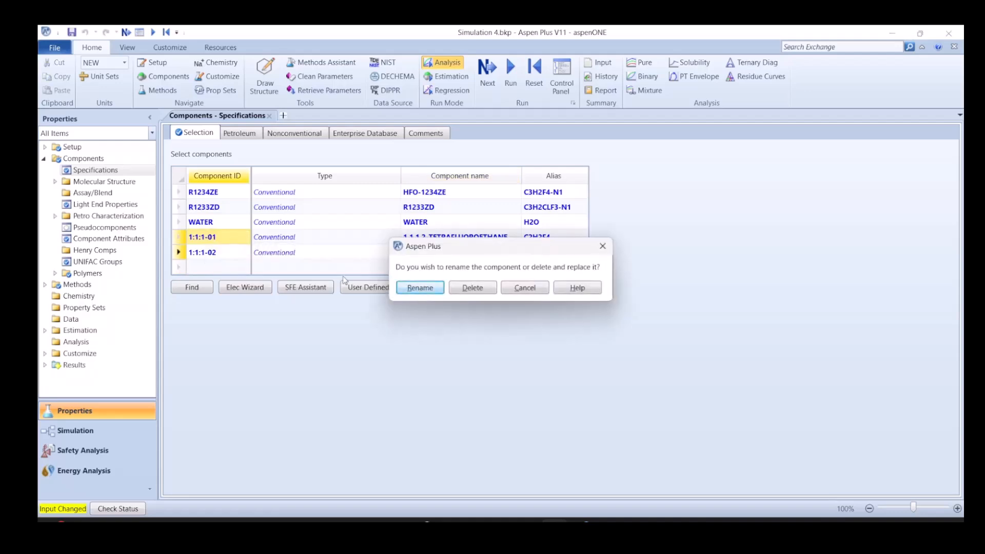
click(417, 288)
text(R134)
key(Return)
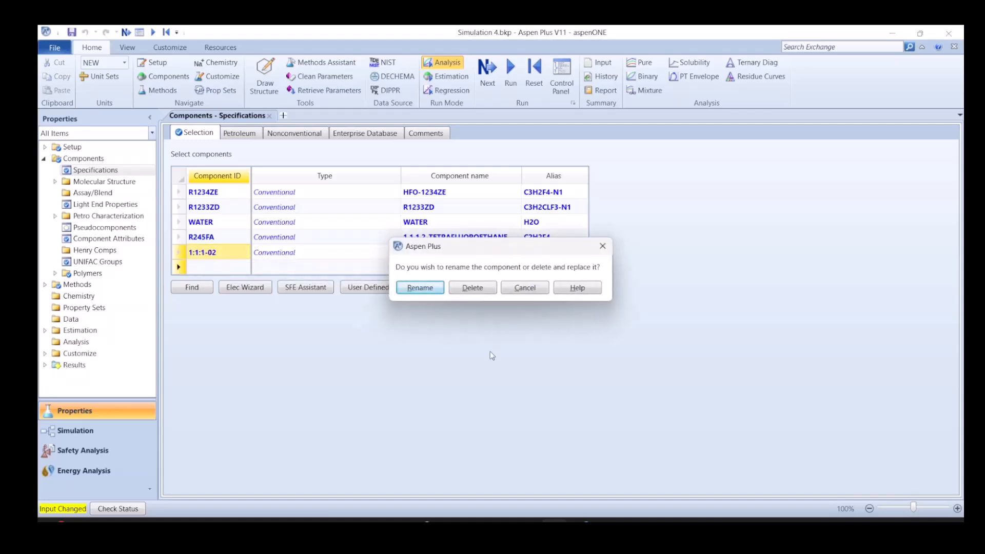
click(436, 291)
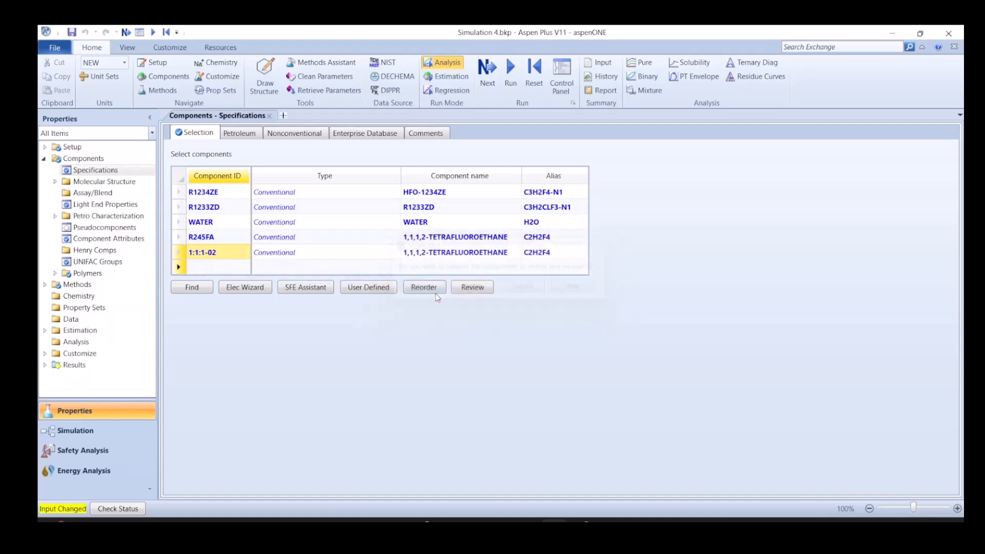
In the Simulation environment, set stream 1's mole fractions to 0 for R1234ZE and 1 for R134A
click(86, 432)
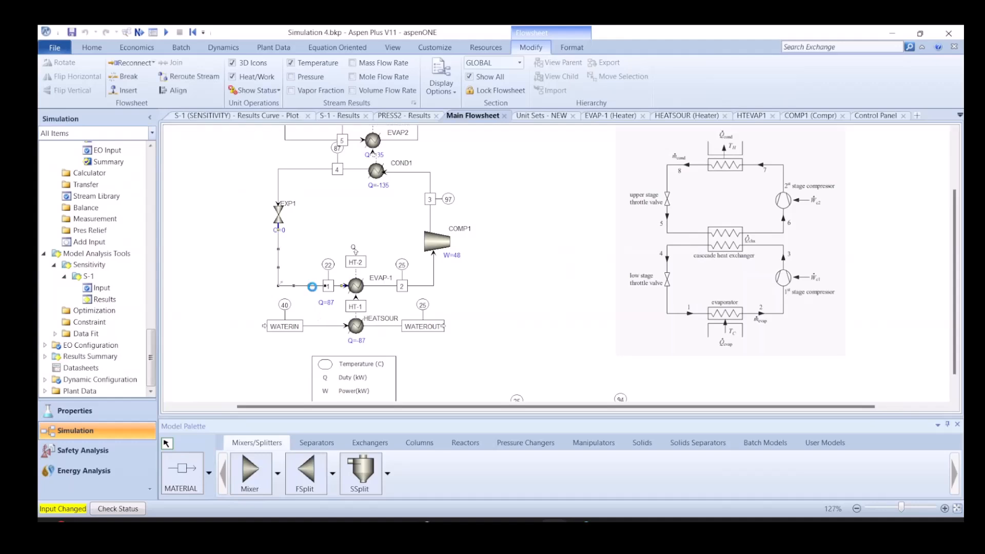
double_click(312, 286)
click(524, 222)
text(0)
click(523, 282)
text(1)
key(Return)
Close stream 1's form and set stream 5's mole fractions to 0 for R1233ZD and 1 for R245FA
click(222, 116)
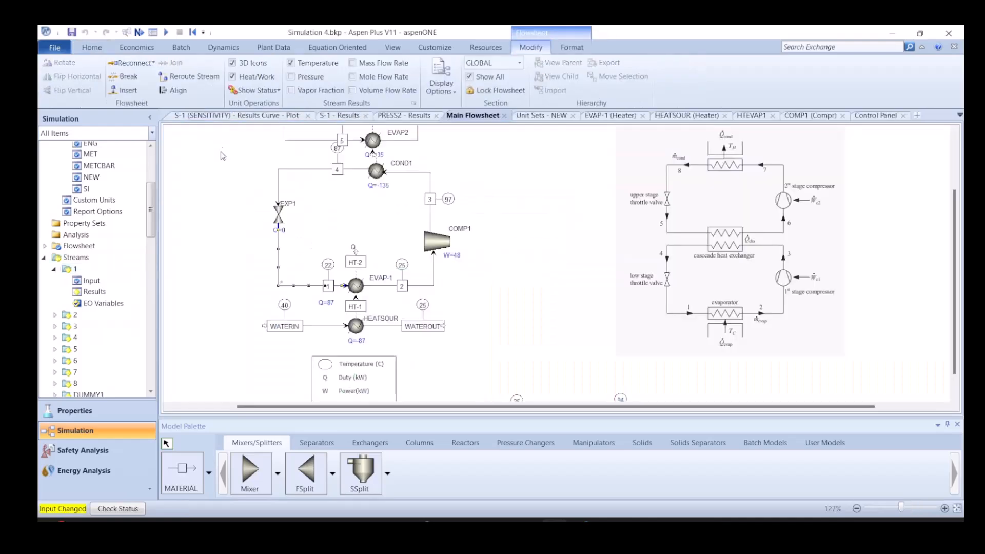
double_click(309, 142)
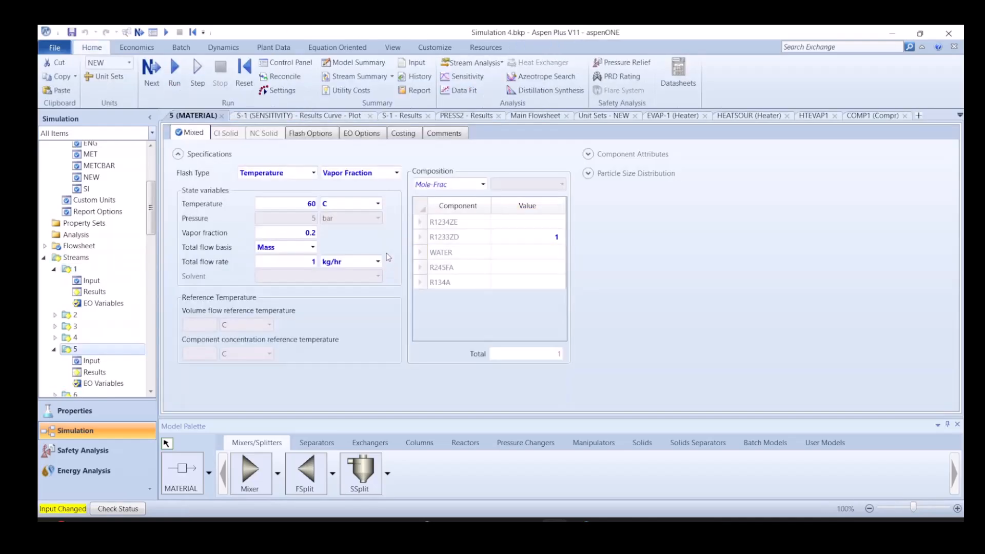
click(522, 237)
text(0)
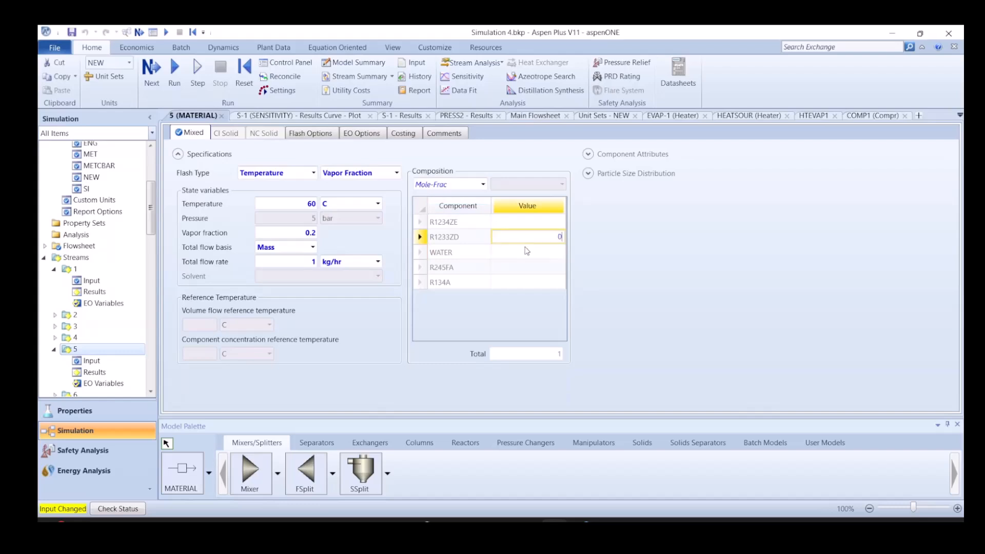
click(526, 268)
text(1)
click(692, 289)
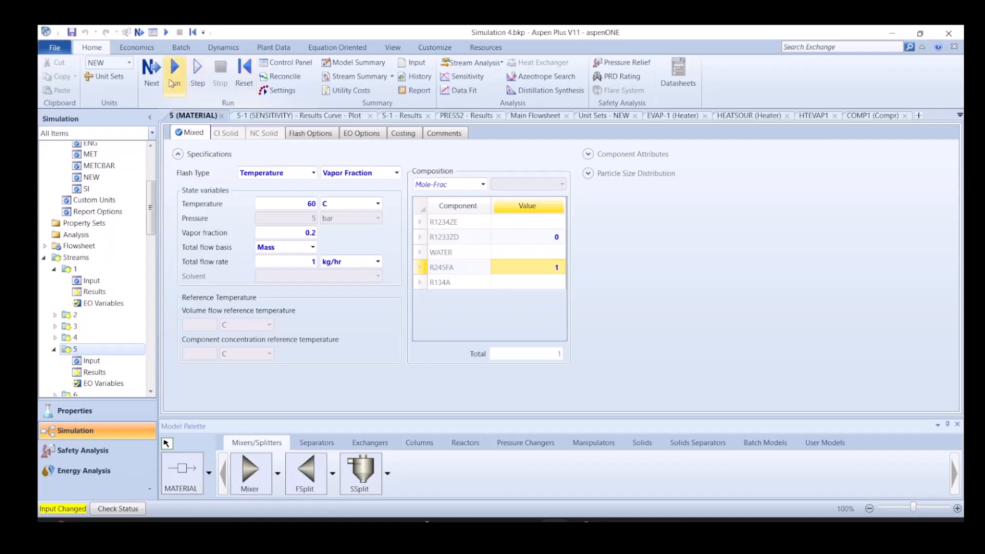
Reinitialize the whole simulation and run it with the new working fluids
click(242, 81)
click(451, 308)
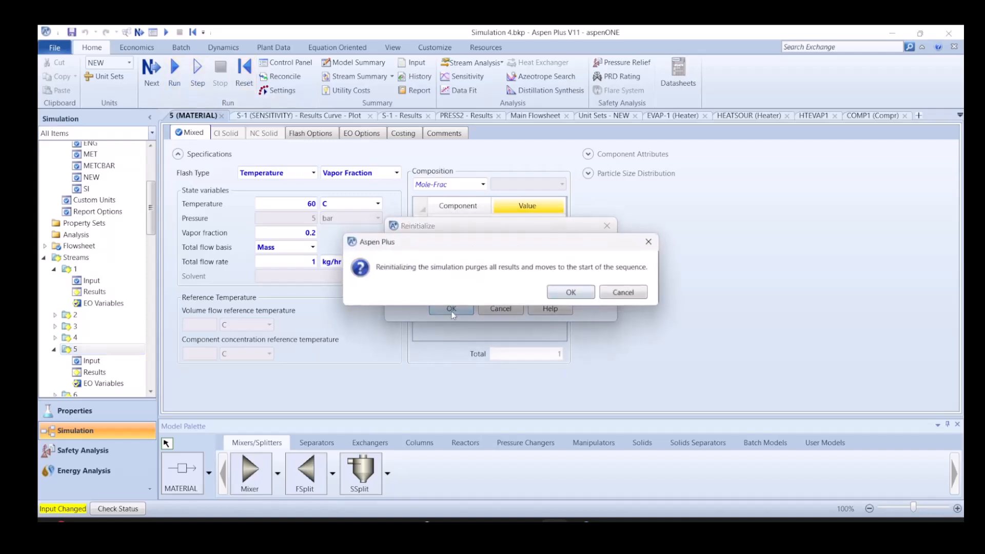
click(566, 290)
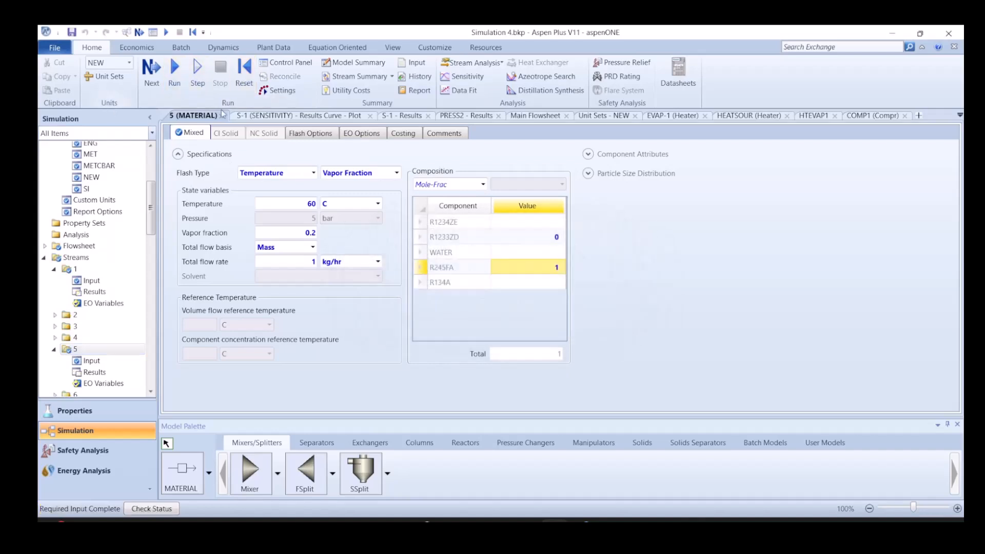
click(248, 114)
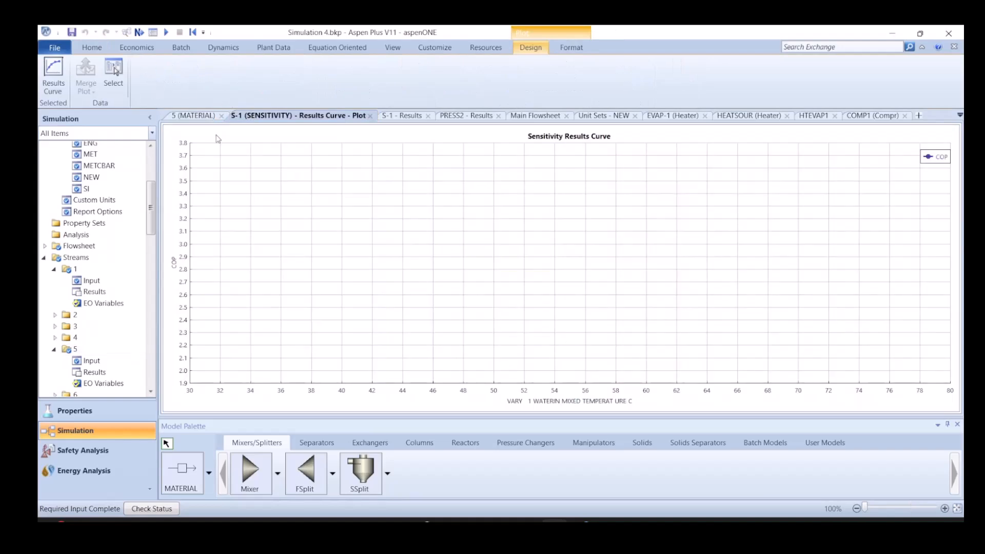
click(193, 117)
click(149, 84)
click(559, 297)
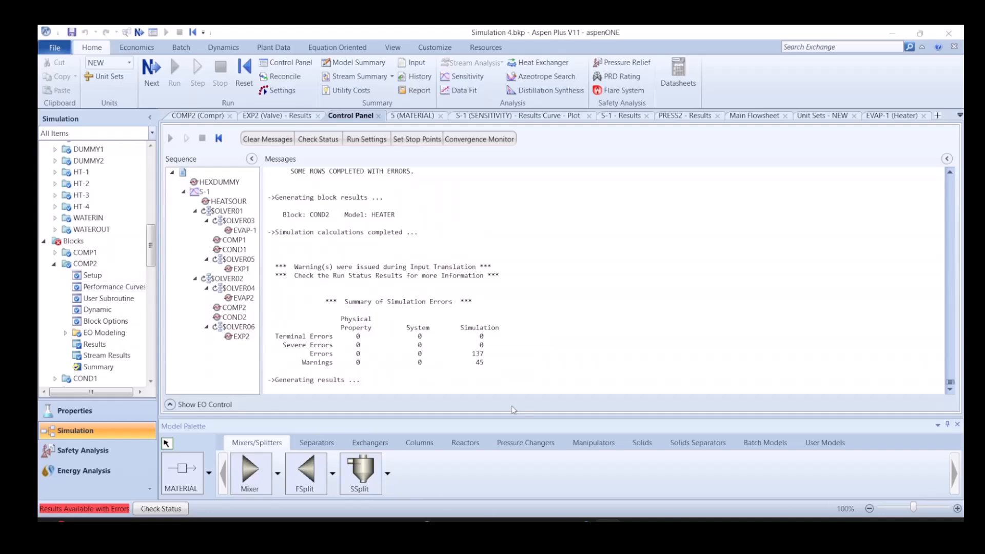
Check the upper cycle on the main flowsheet and set COMP2's discharge pressure to 30 bar
scroll(100, 281, down, 7)
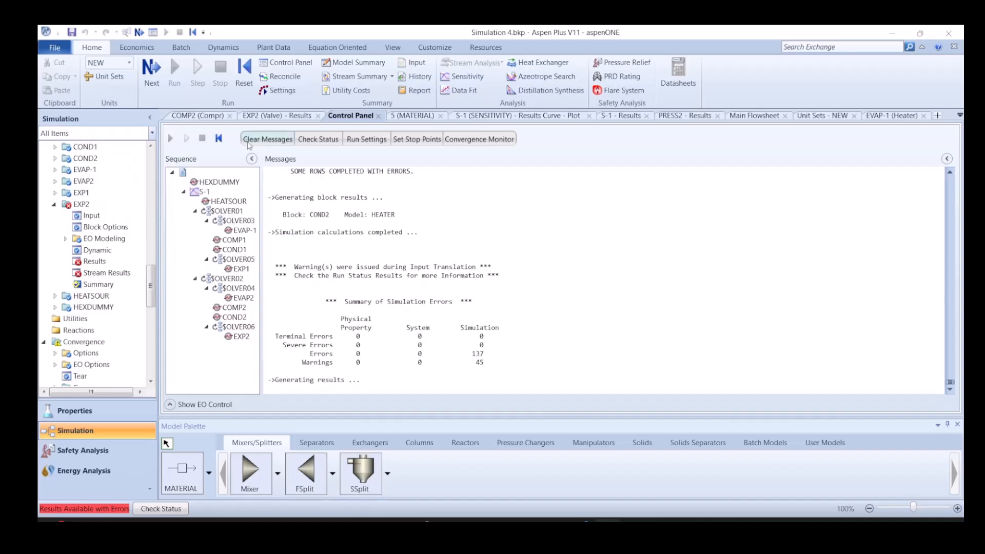
click(754, 117)
scroll(508, 229, up, 2)
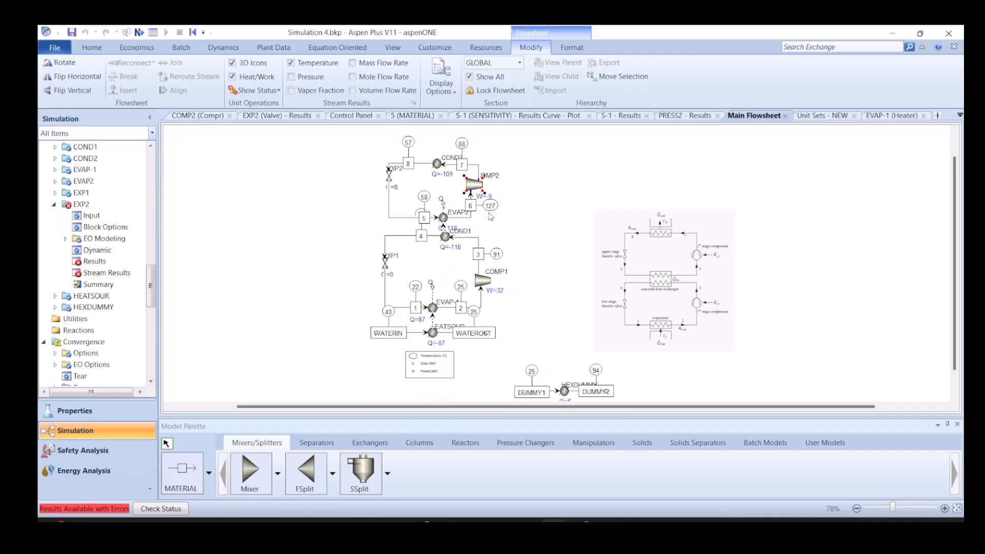
scroll(487, 213, up, 2)
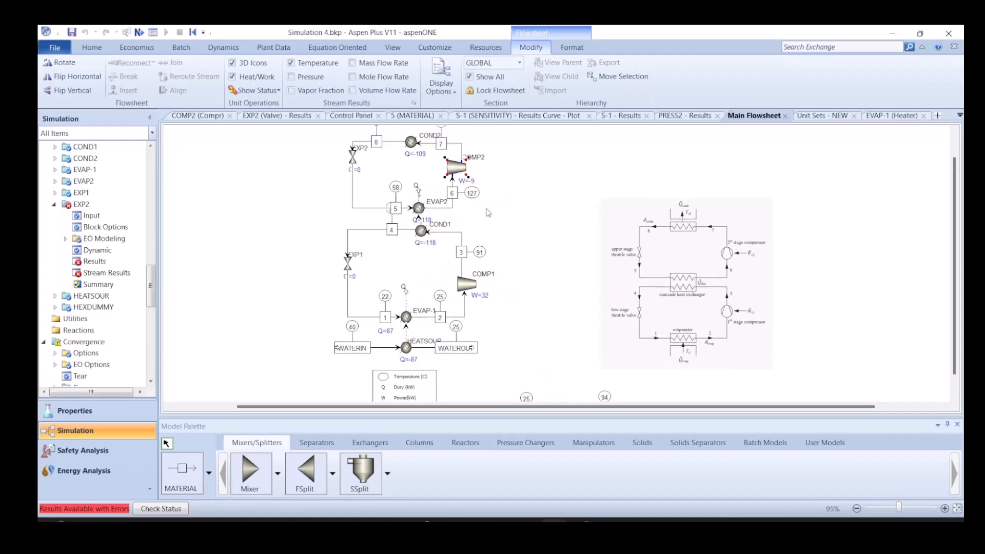
double_click(451, 176)
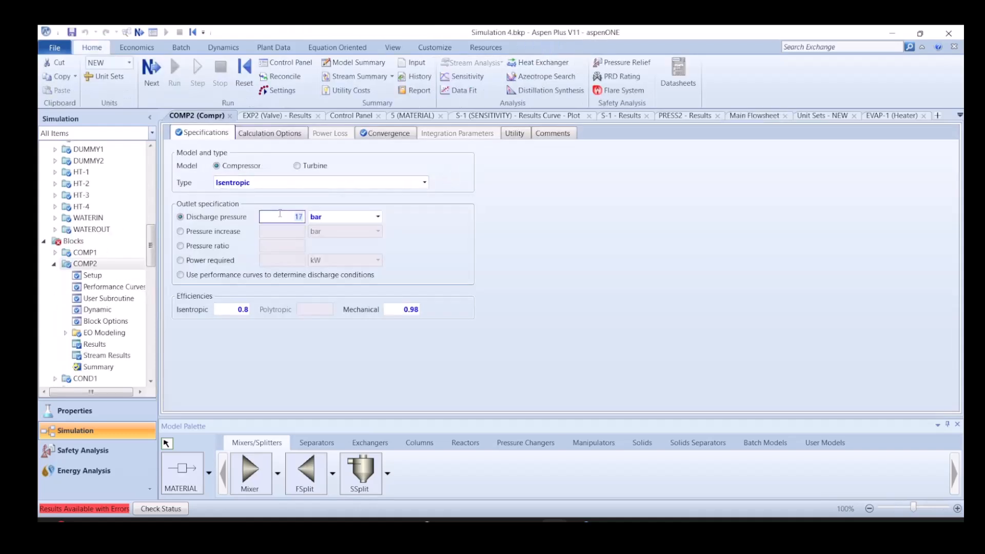
text(30)
Reinitialize and rerun the simulation with COMP2 discharging at 30 bar
click(244, 69)
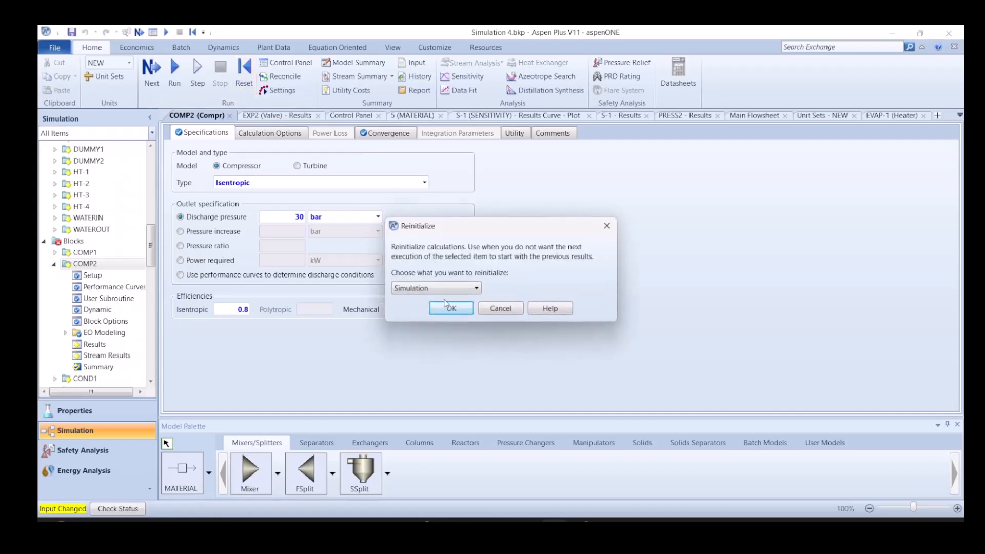
click(450, 307)
click(557, 292)
click(174, 72)
click(564, 300)
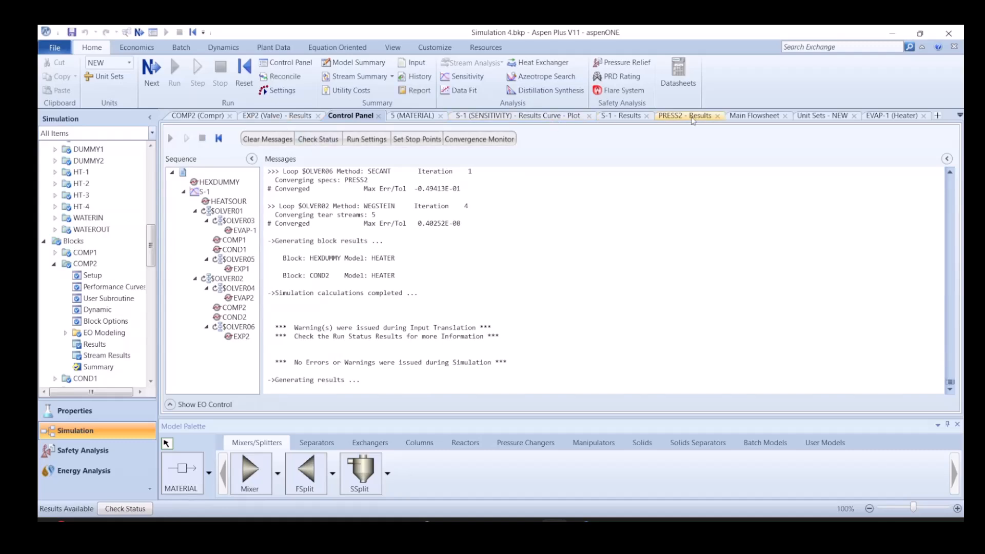
Review the stream temperatures on the main flowsheet and set COMP2's discharge pressure to 35 bar
click(742, 116)
scroll(550, 223, down, 3)
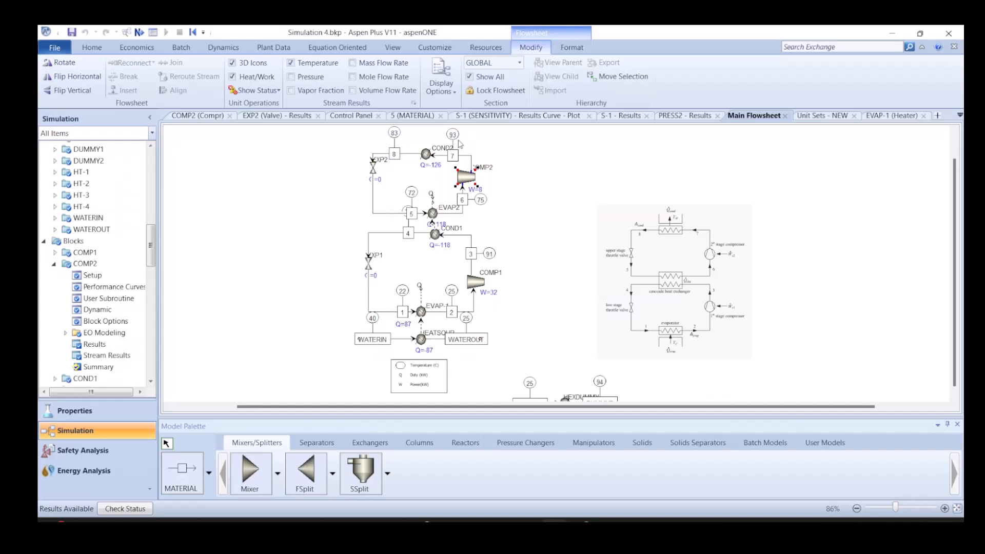
double_click(468, 181)
click(294, 216)
text(3)
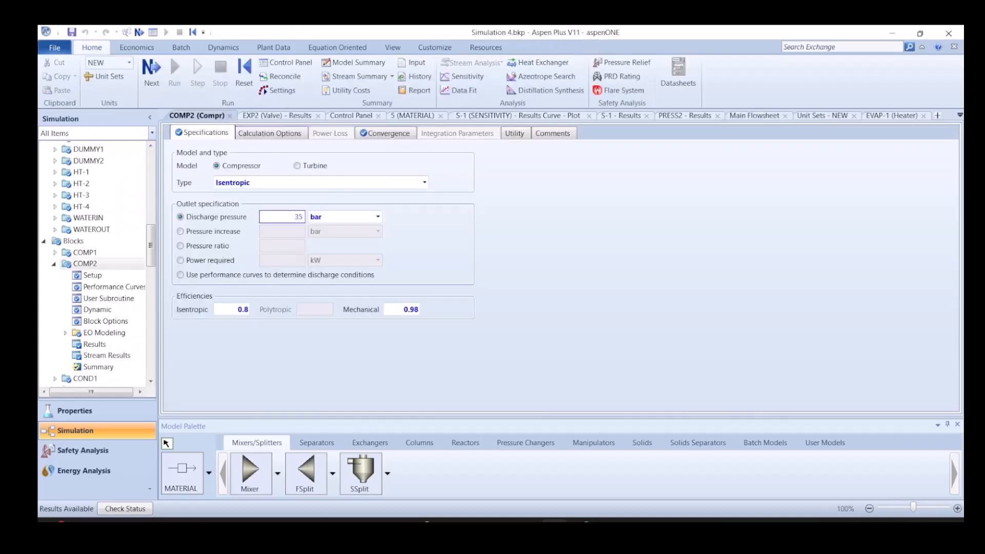
text(5)
key(Return)
Reinitialize and rerun the simulation with COMP2 discharging at 35 bar, and return to the main flowsheet
click(245, 77)
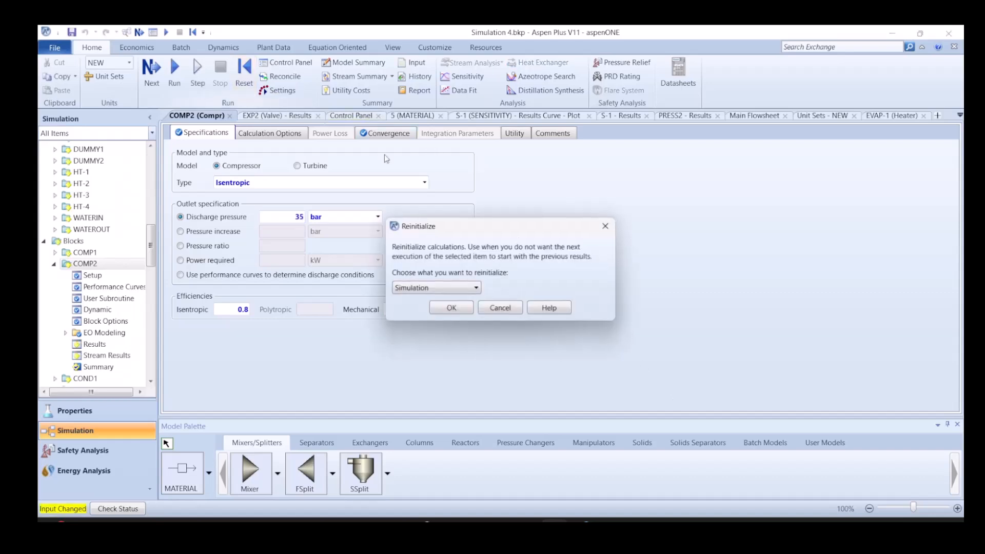
click(456, 309)
click(570, 292)
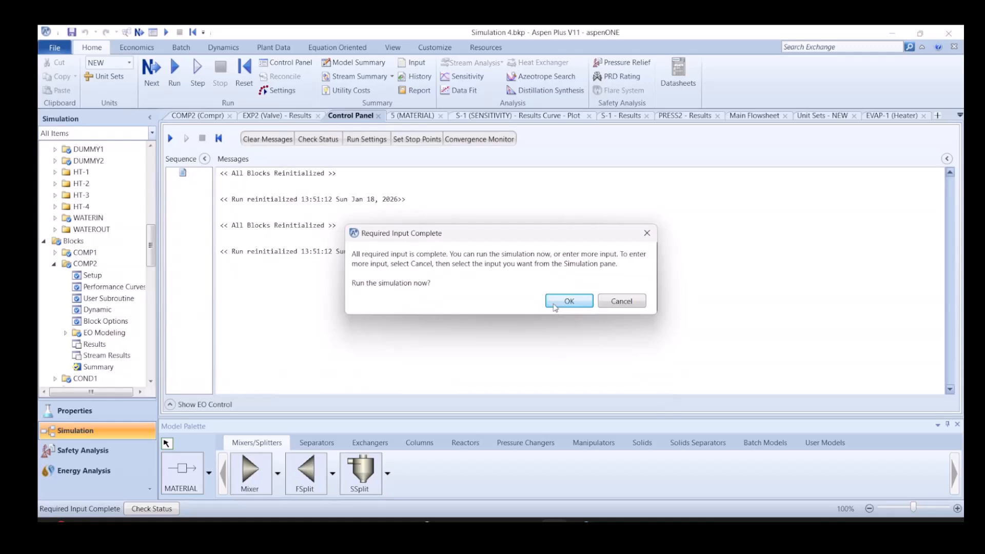
click(568, 302)
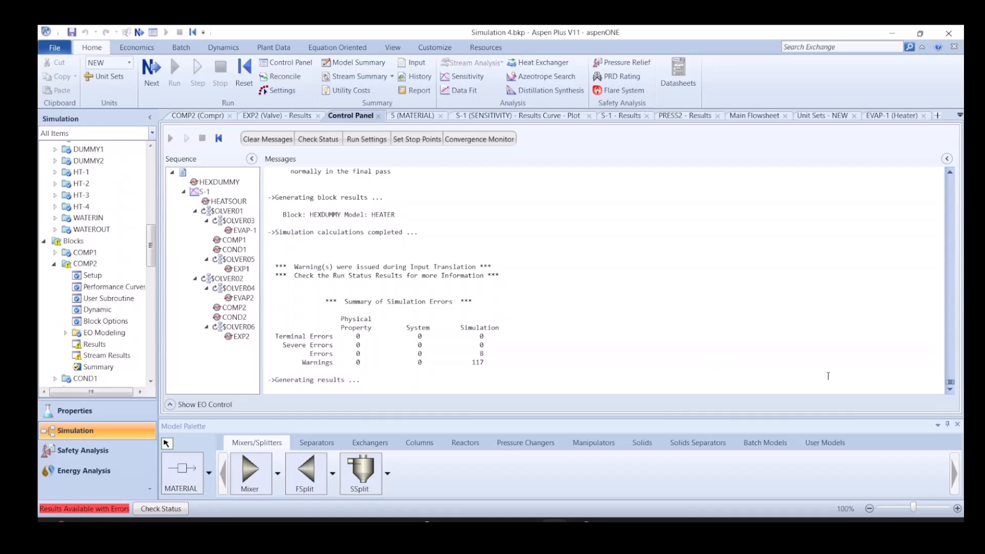
click(753, 116)
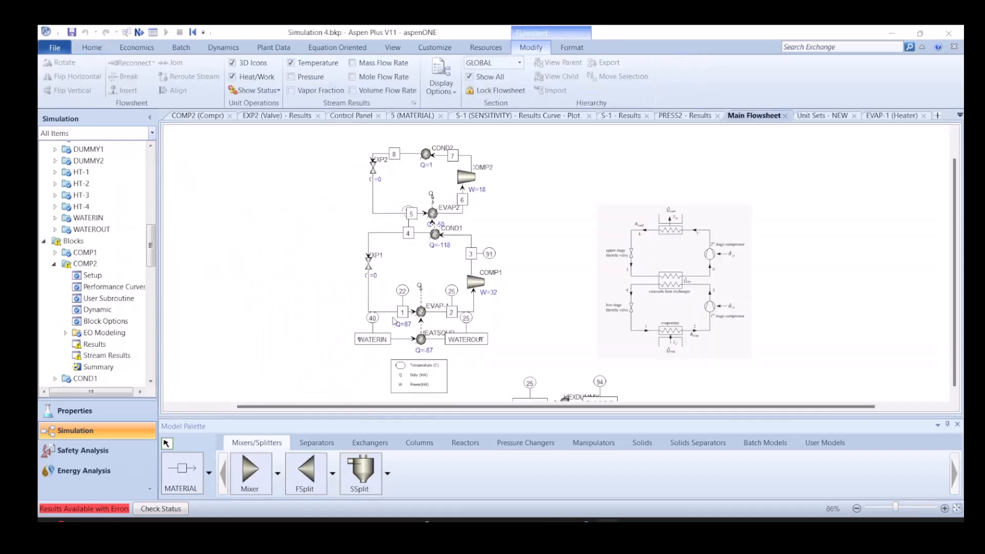
Set stream 1's composition to a mole fraction of 1 for R245FA and 0 for R134A
click(382, 312)
double_click(382, 312)
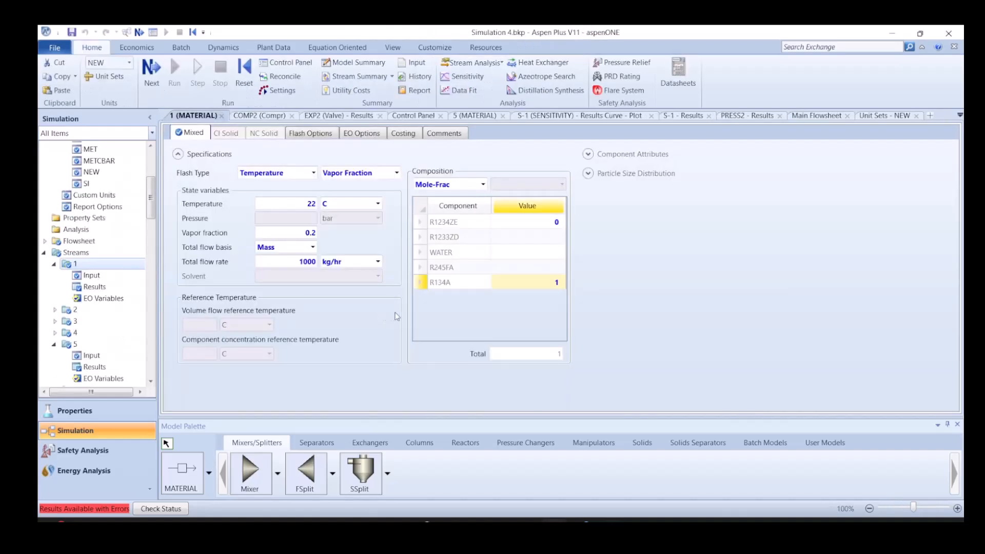
click(519, 267)
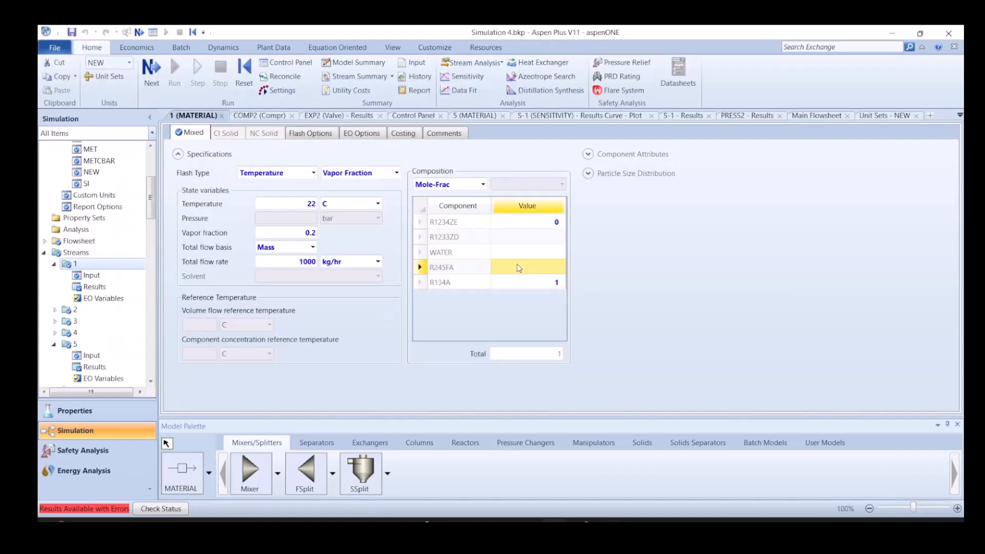
text(1)
text(0)
key(Return)
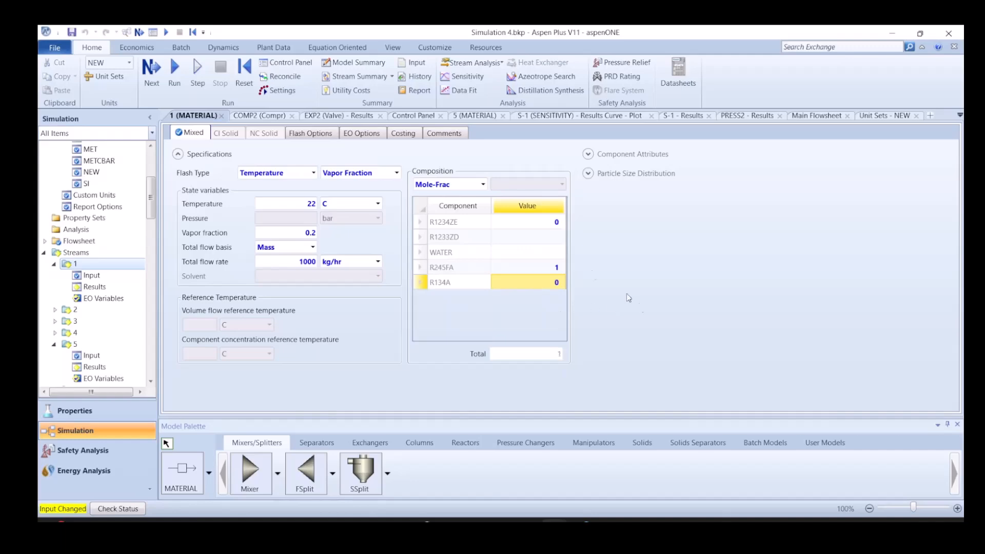
Set COMP2's discharge pressure to 25 bar and return to the main flowsheet
click(819, 115)
double_click(469, 176)
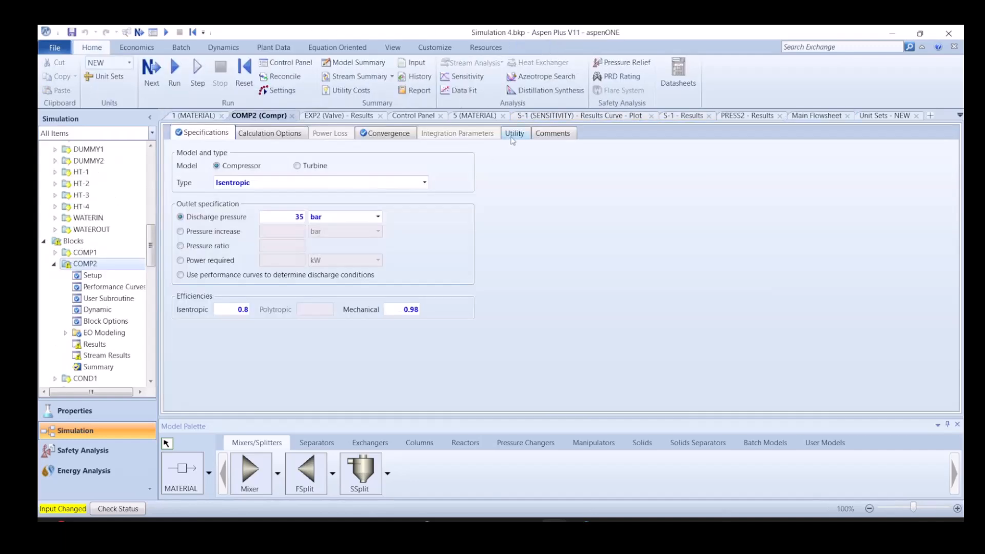
double_click(277, 221)
text(25)
key(Return)
click(818, 115)
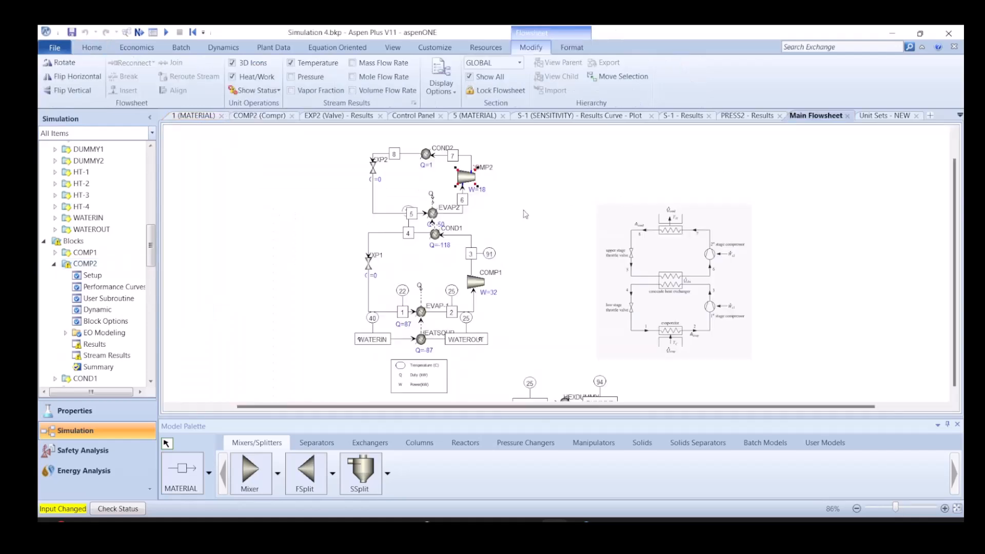
Set stream 5's composition to a mole fraction of 0 for R245FA and 1 for R134A
double_click(385, 219)
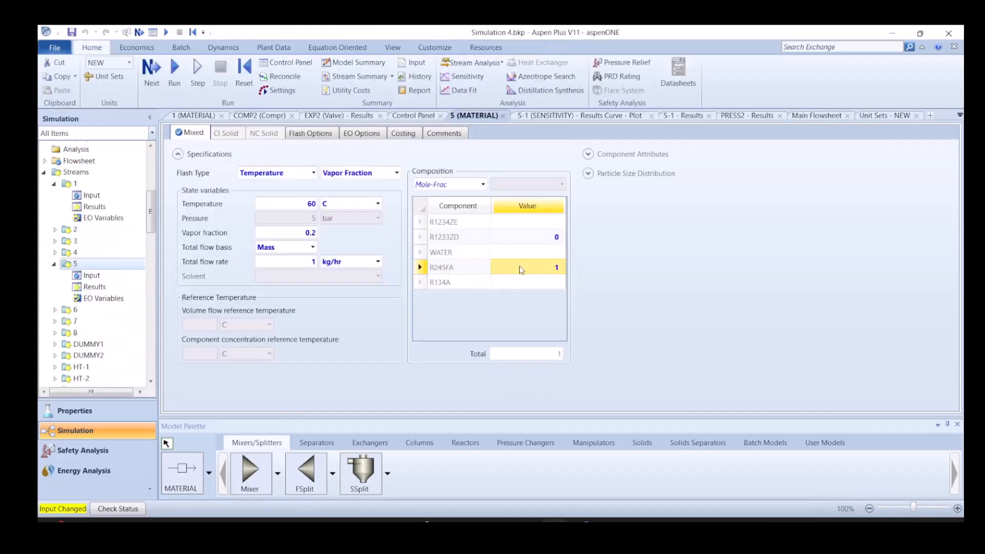
text(0)
click(528, 282)
text(1)
key(Return)
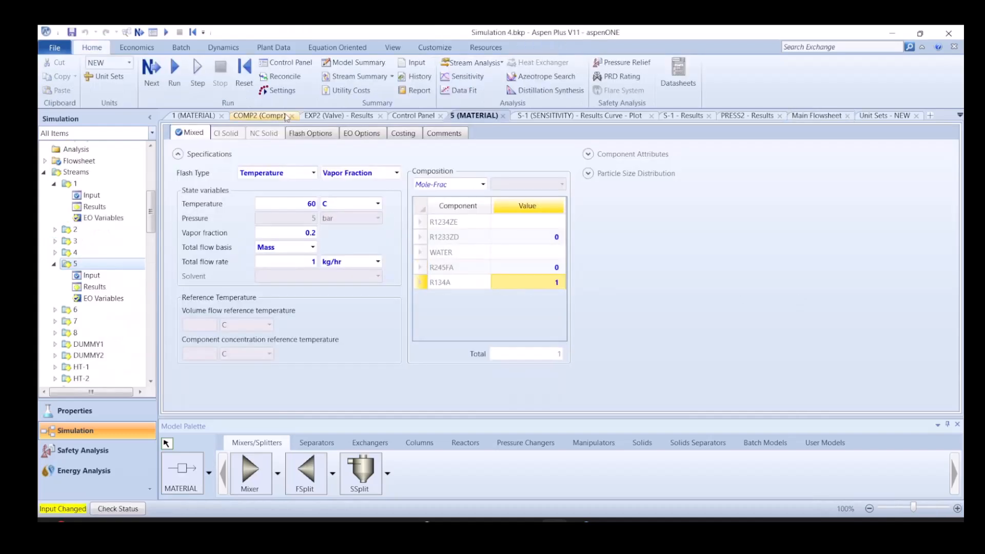
Reinitialize and rerun the simulation with the swapped working fluids, and return to the main flowsheet
click(251, 84)
click(451, 309)
click(569, 291)
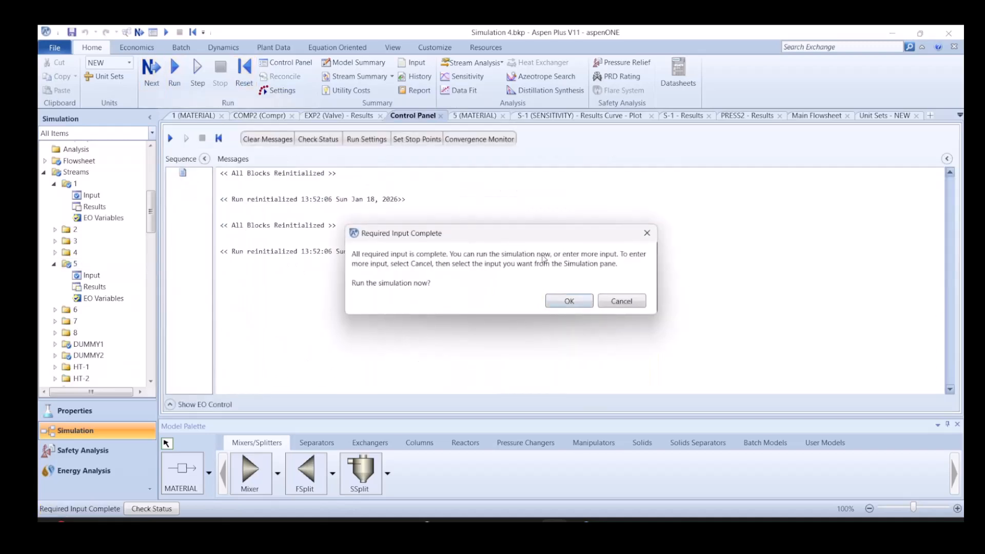
click(569, 301)
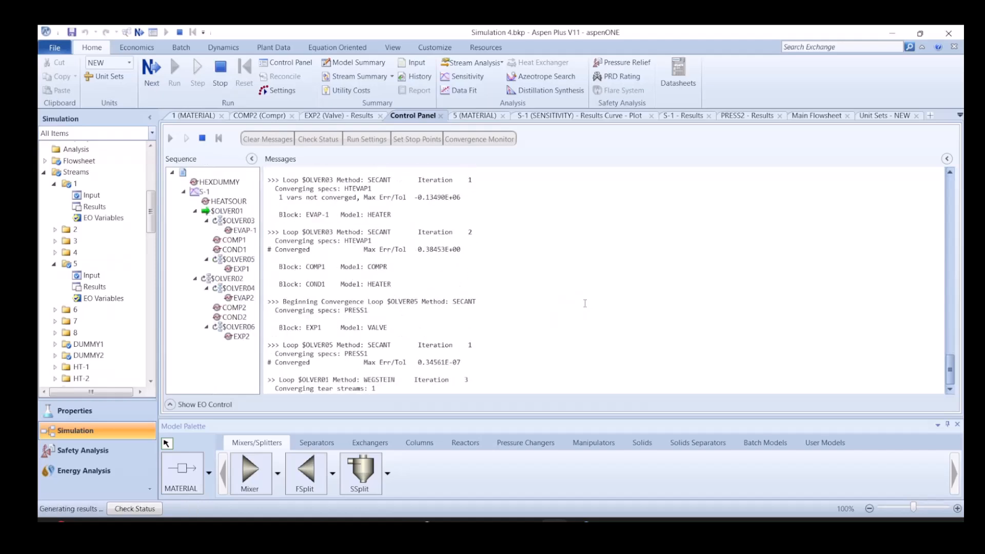
click(813, 118)
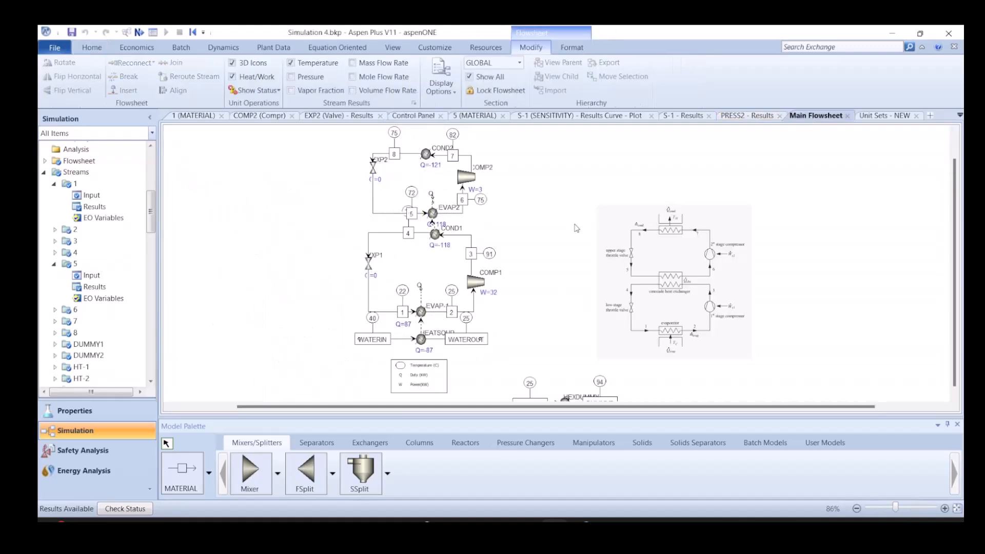
Check the stream temperatures and duties of both cycles, and examine the COP column in the S-1 sensitivity results
scroll(483, 317, up, 1)
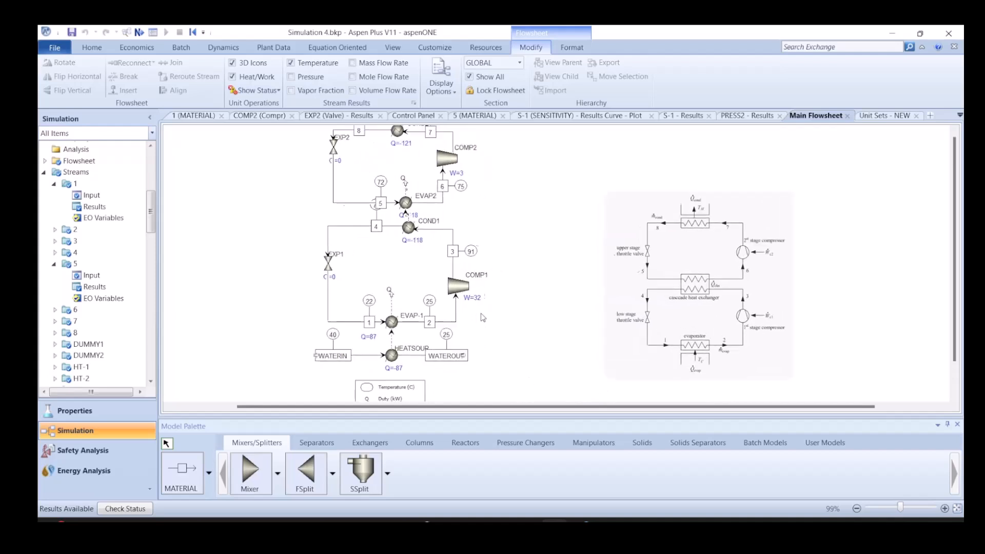
scroll(482, 317, up, 1)
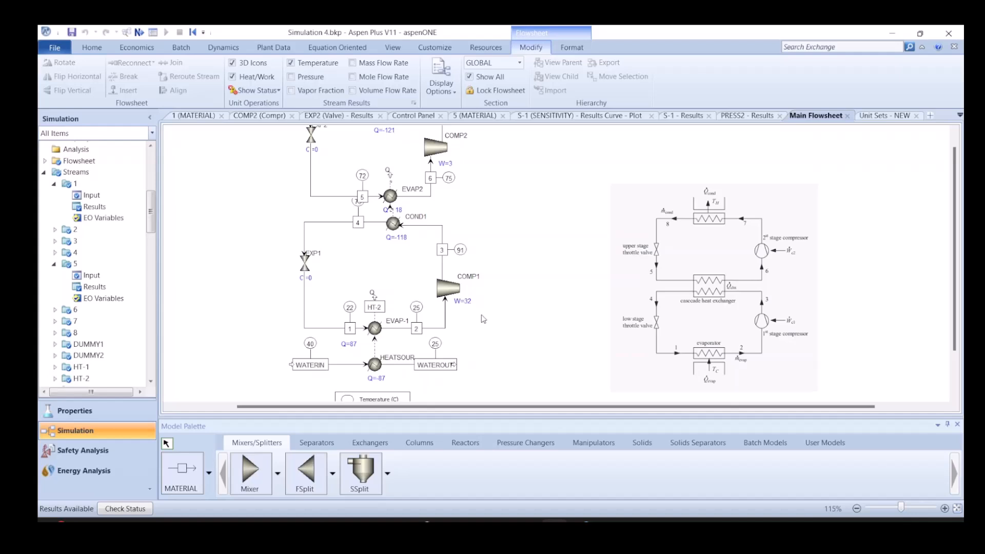
scroll(483, 317, down, 2)
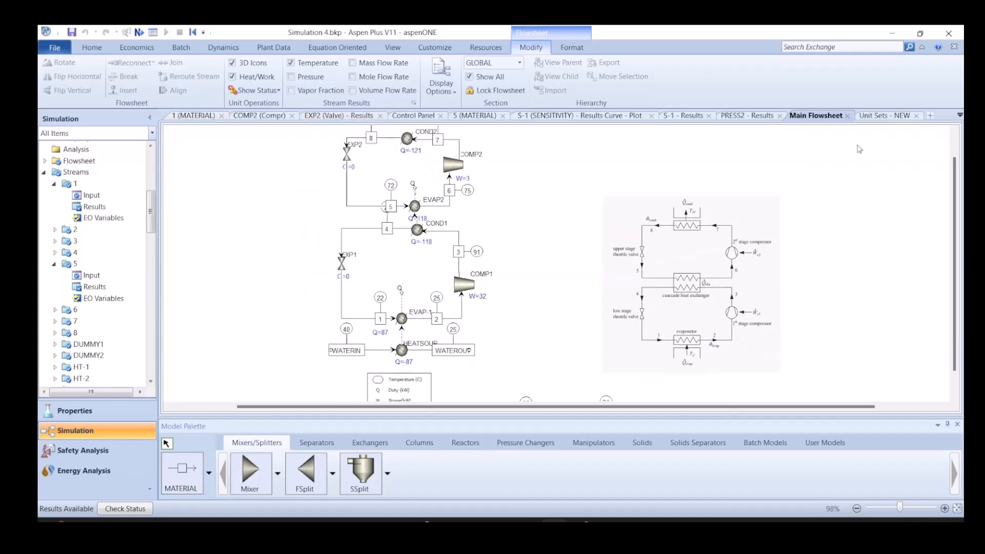
click(676, 117)
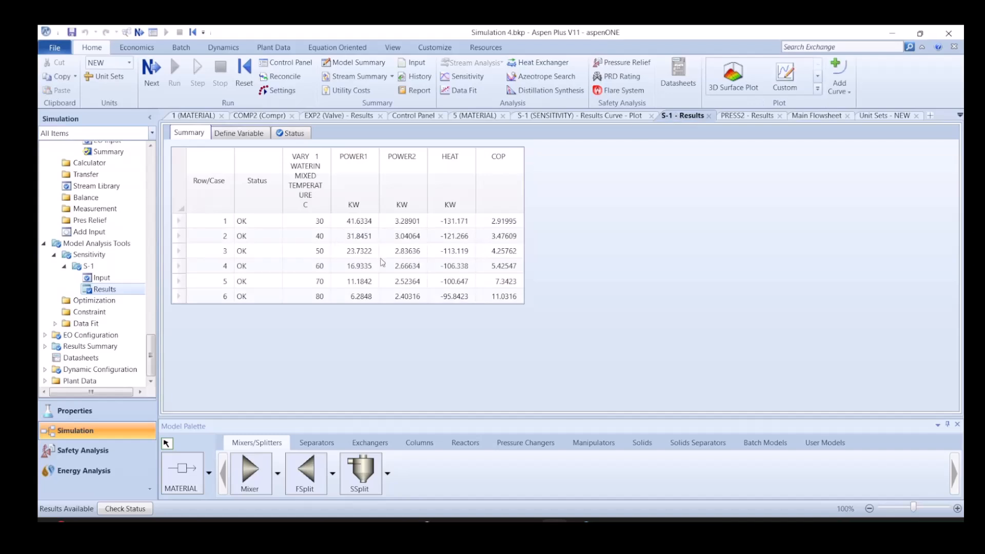
drag(506, 221, 505, 297)
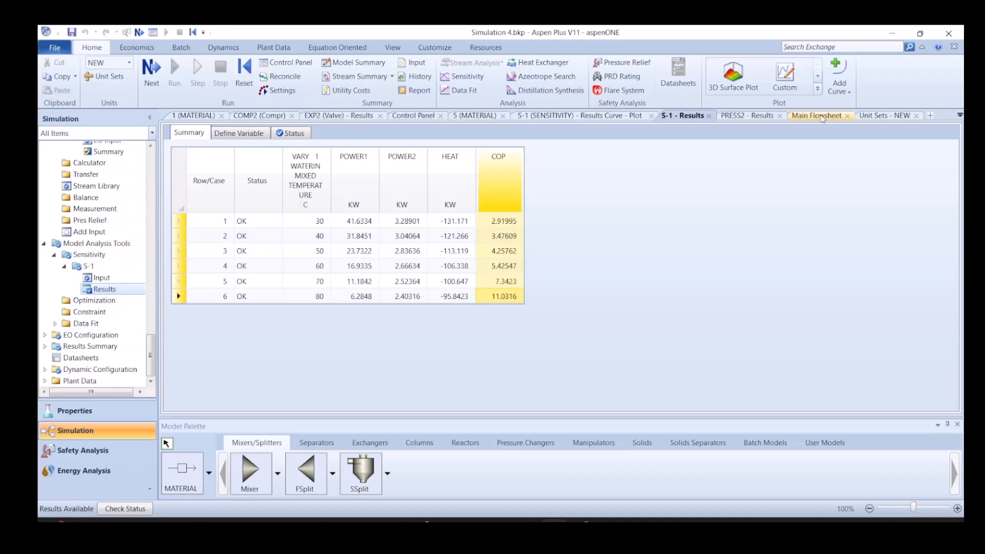
Plot only the COP against the WATERIN temperature from the S-1 results, and close the plot after viewing it
click(817, 88)
click(730, 105)
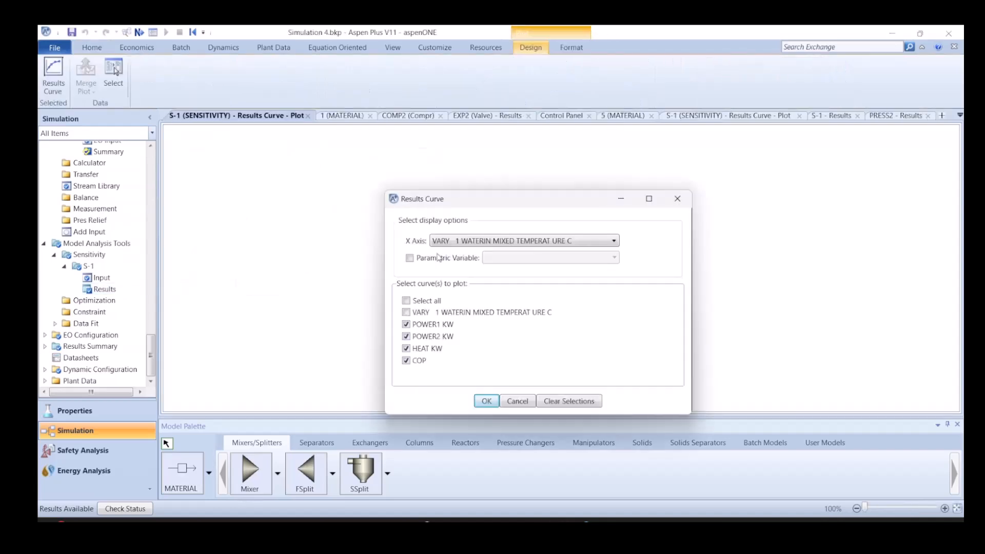
click(421, 324)
click(421, 336)
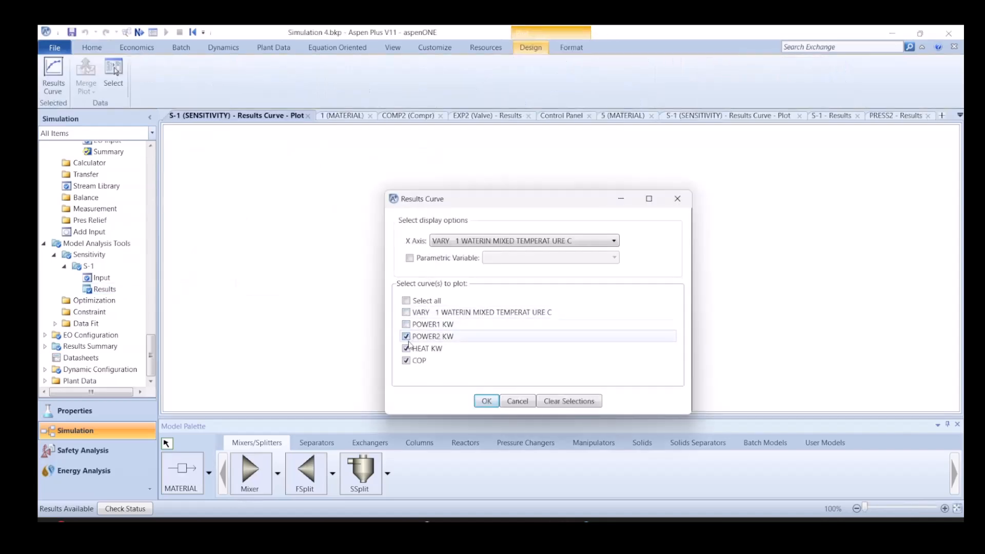
click(420, 348)
click(486, 401)
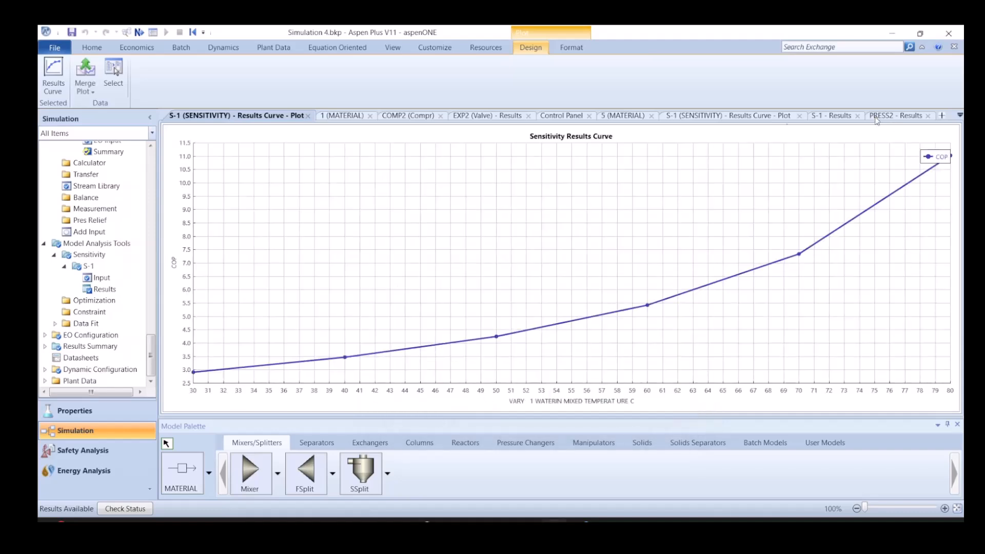
click(308, 116)
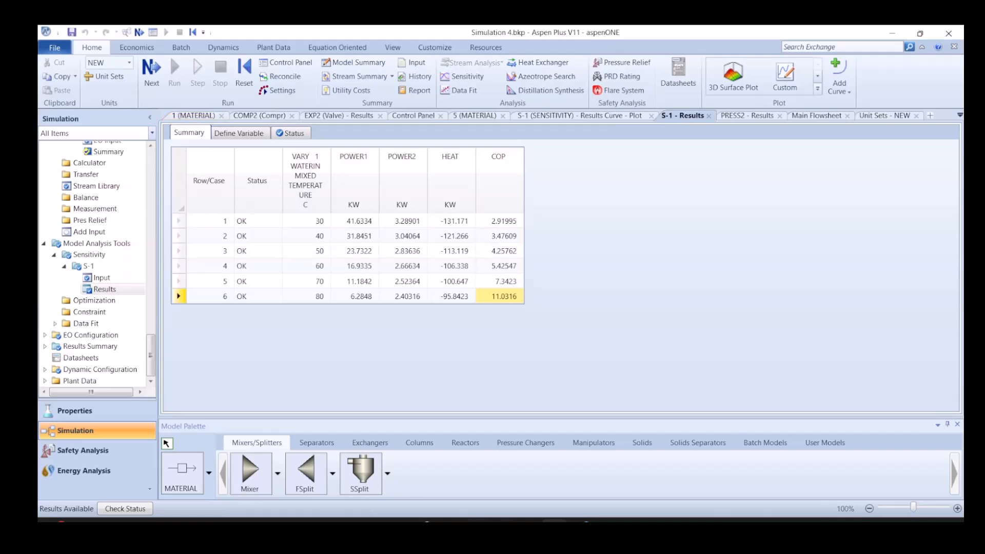
Set stream 1's mole fractions back to 0 for R245FA and 1 for R134A, and close its form
click(823, 118)
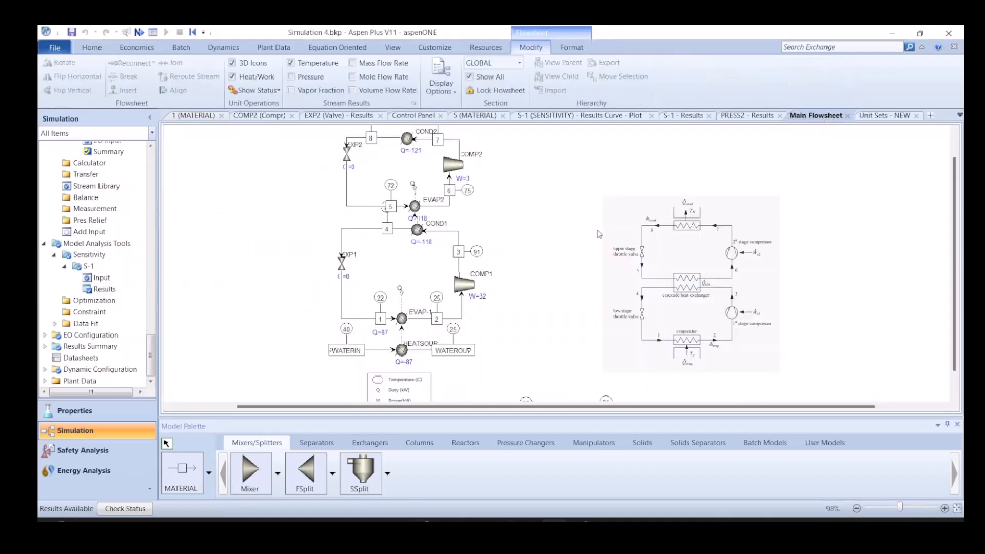
double_click(363, 320)
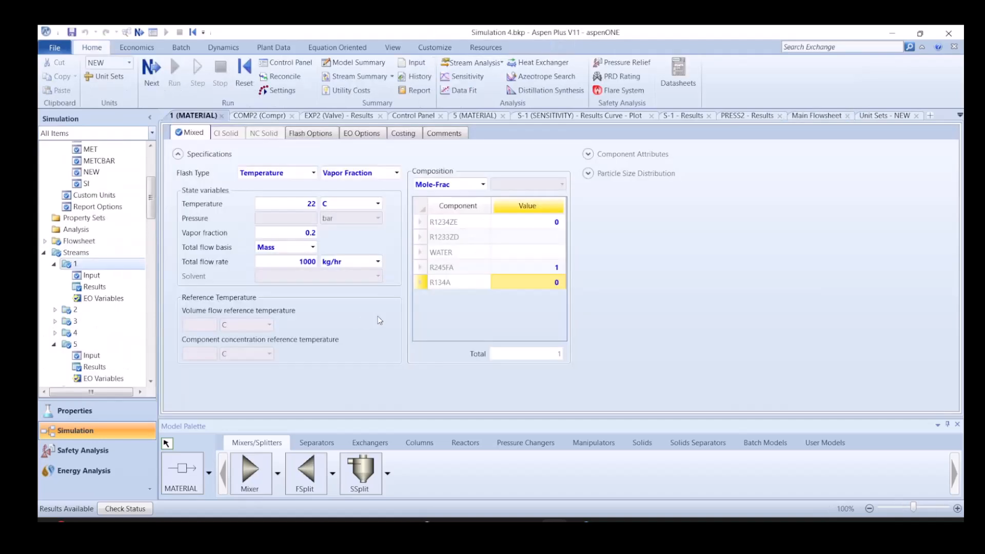
click(529, 270)
text(0)
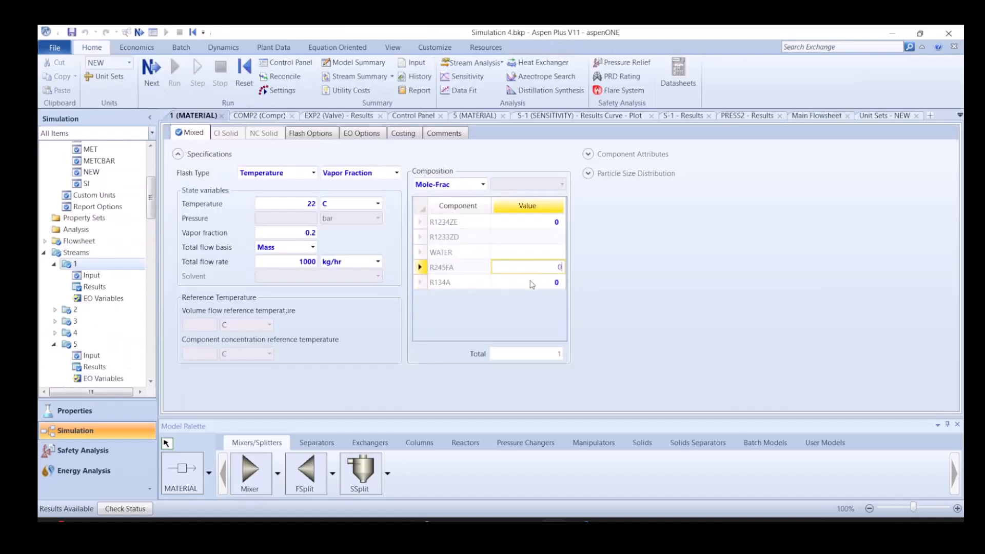
click(530, 280)
text(1)
click(741, 315)
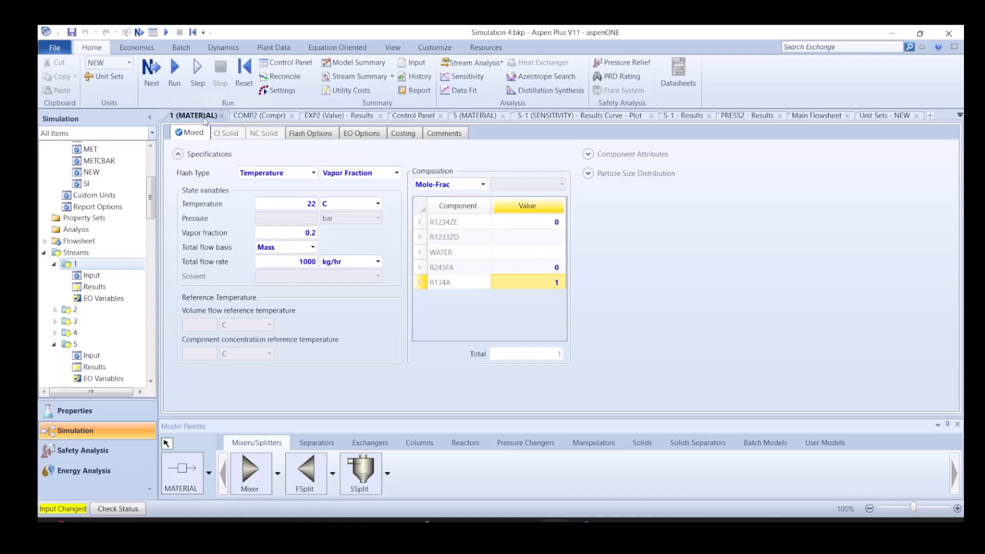
click(222, 116)
Set stream 5's mole fractions back to 1 for R245FA and 0 for R134A
click(331, 199)
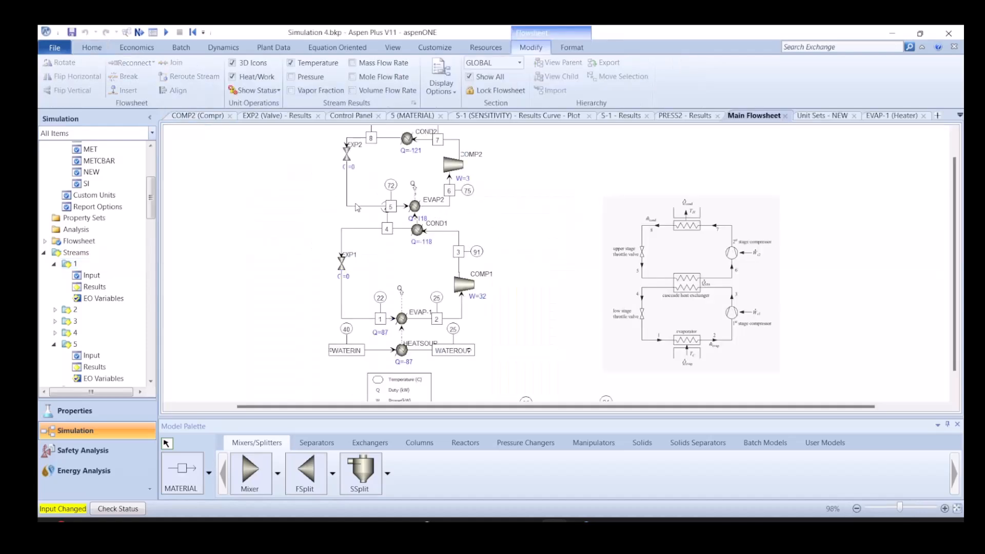
double_click(359, 208)
click(538, 267)
text(1)
click(537, 285)
text(0)
key(Return)
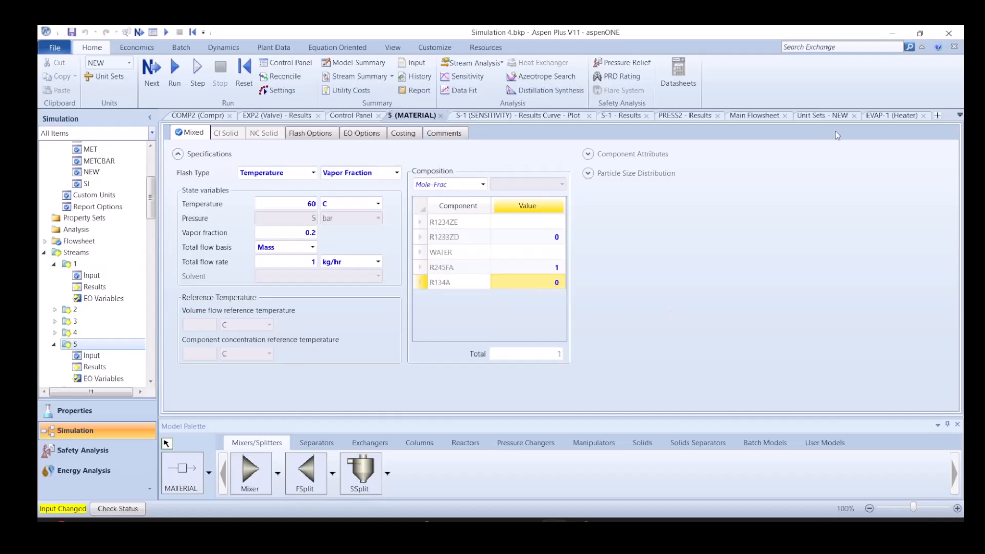
Open COMP2 from the main flowsheet and set its discharge pressure to 30 bar
click(766, 119)
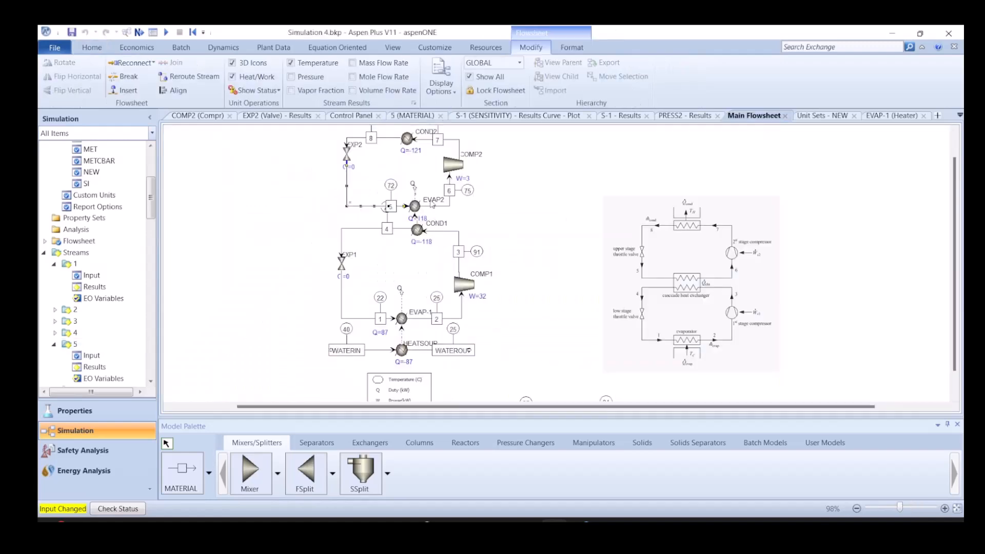
double_click(451, 164)
double_click(301, 218)
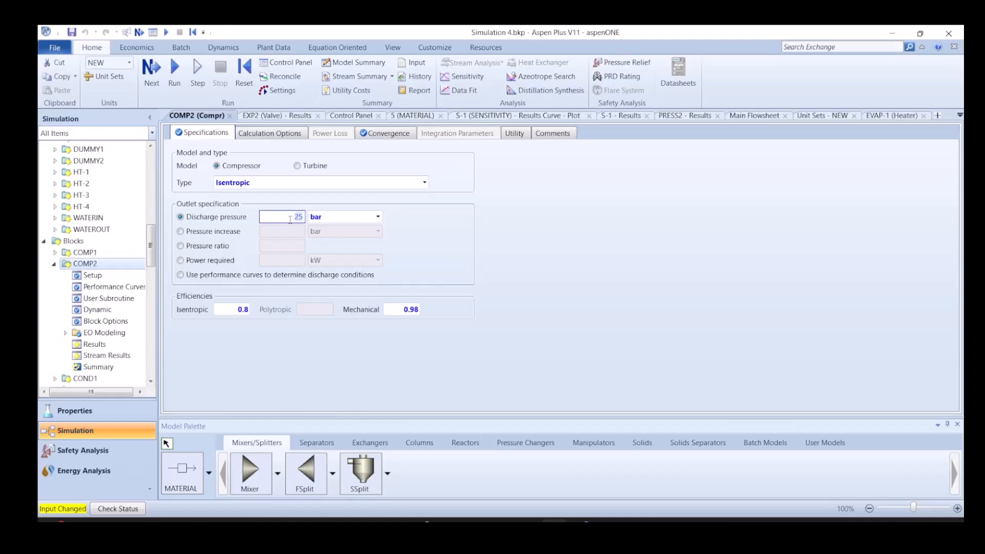
text(30)
click(493, 269)
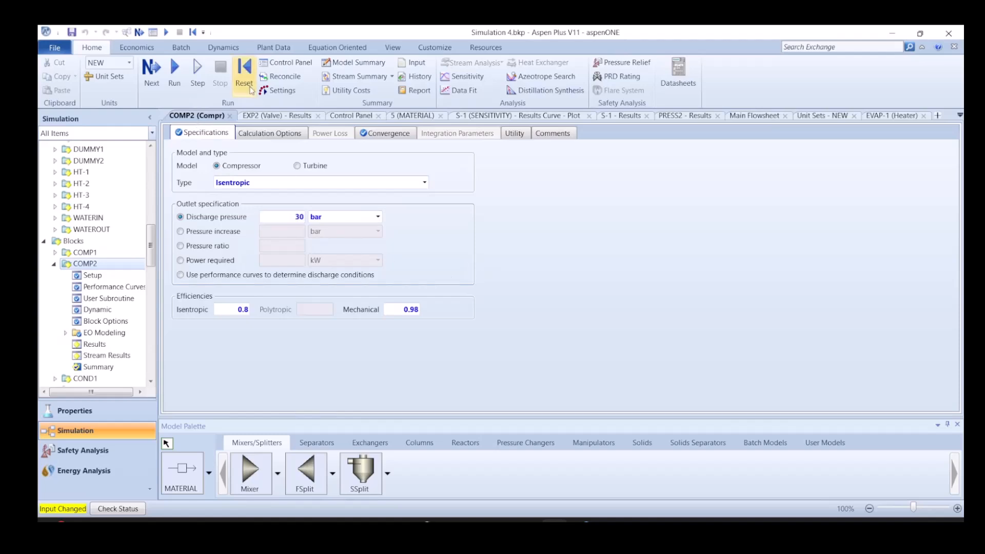
Rerun the simulation from the main flowsheet and open the S-1 sensitivity results to check the COP values
click(744, 117)
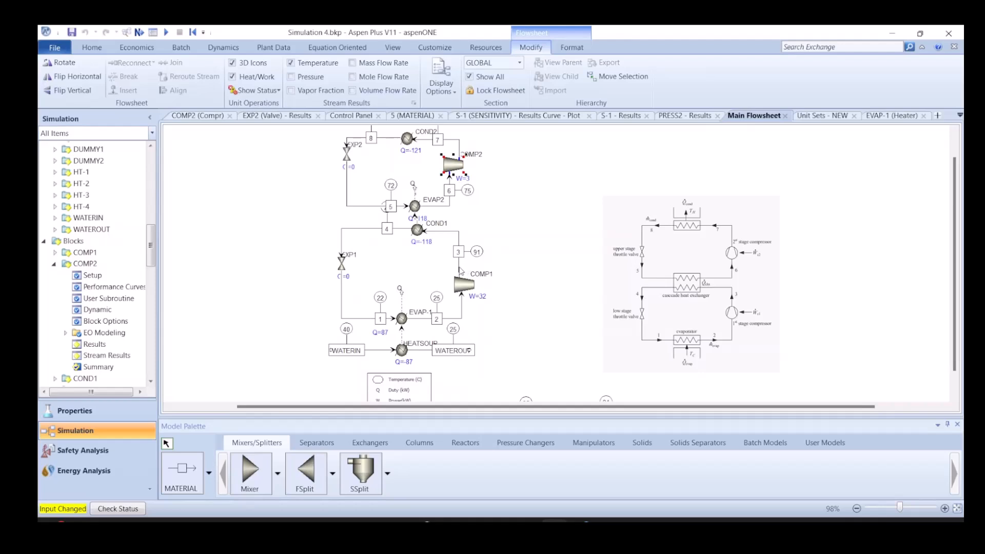
click(539, 263)
click(136, 33)
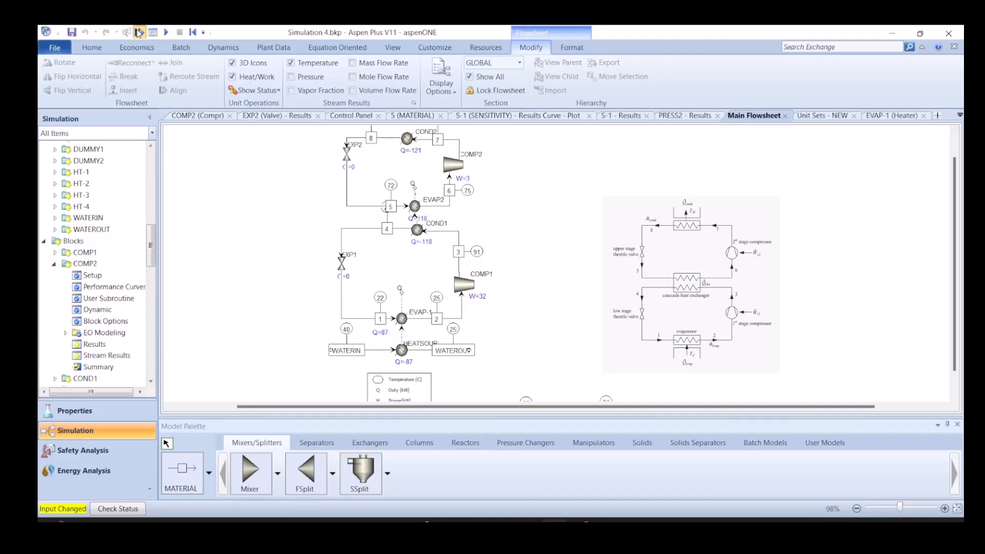
click(572, 304)
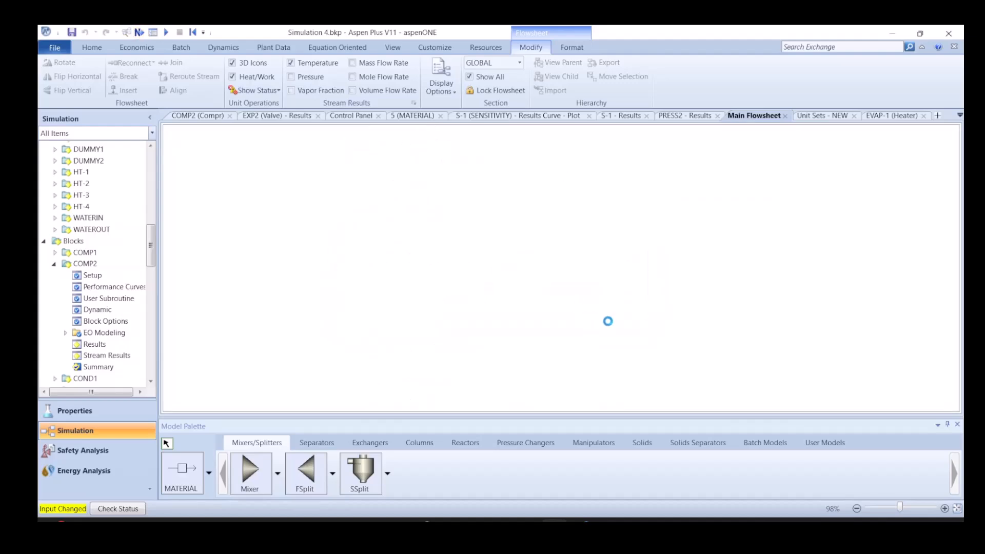
click(617, 116)
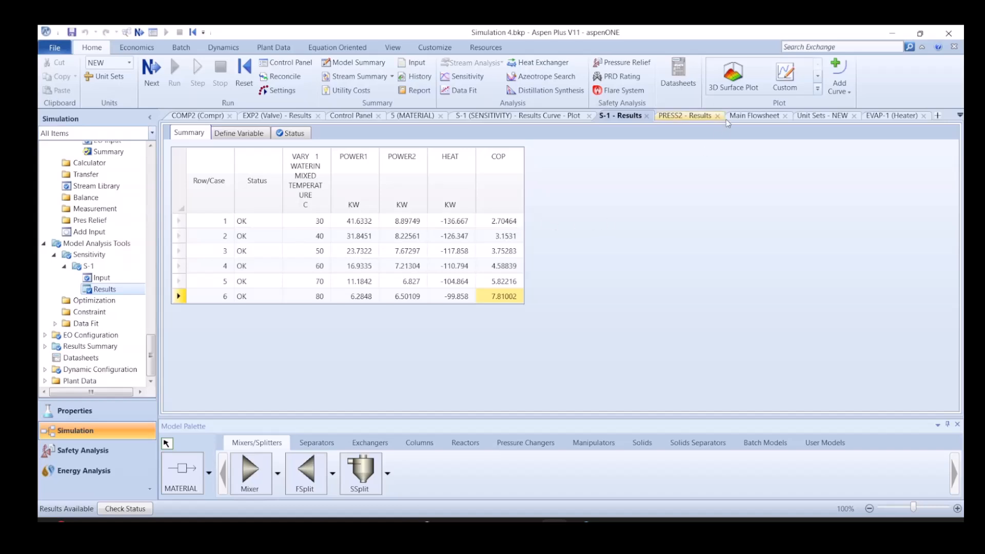
Examine the EVAP-1 and HEATSOUR heater pair on the main flowsheet and the available heat exchanger models
click(738, 117)
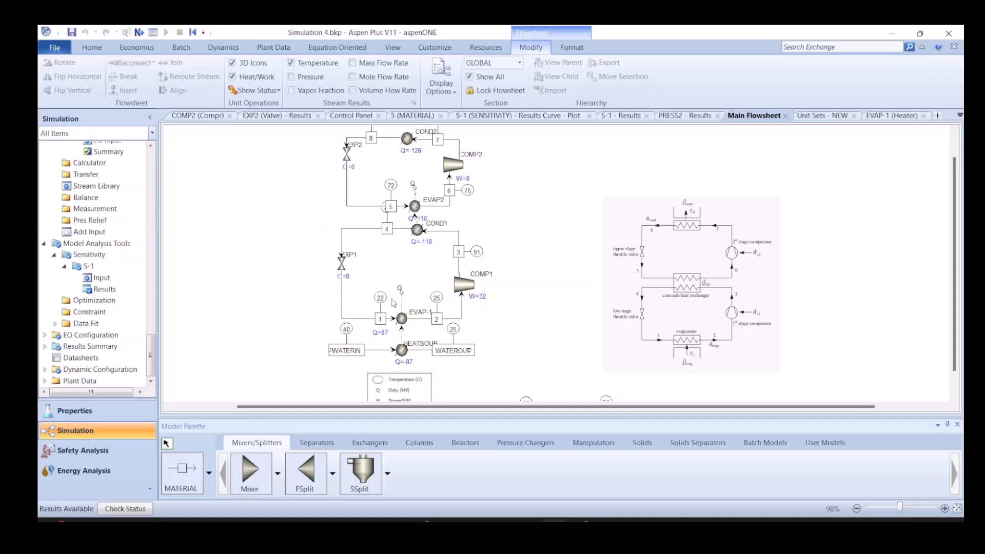
drag(305, 293, 505, 376)
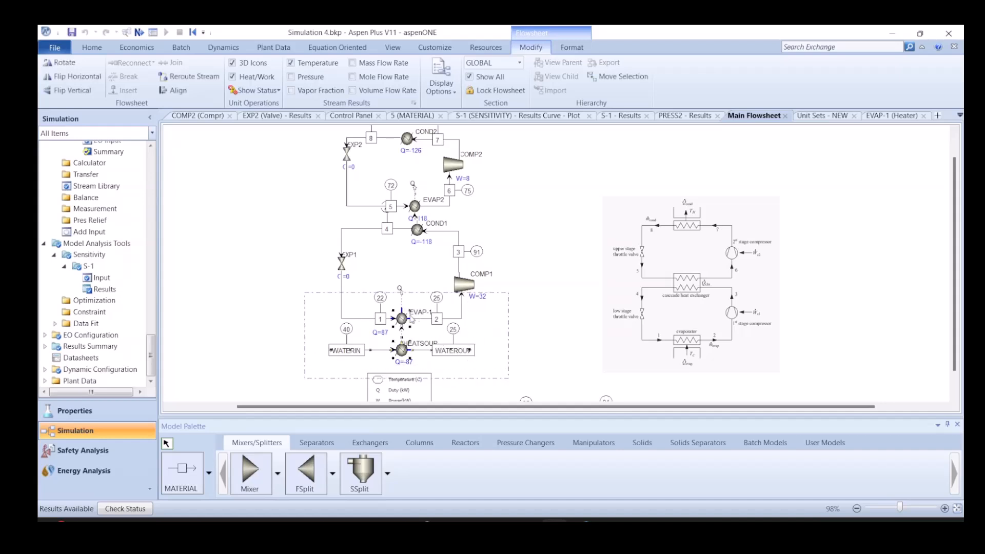
click(354, 444)
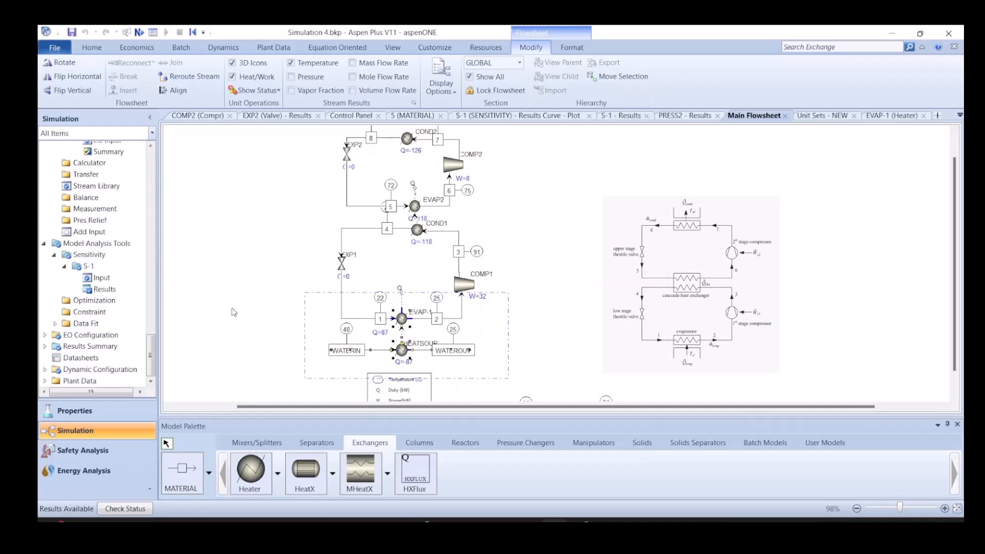
click(290, 319)
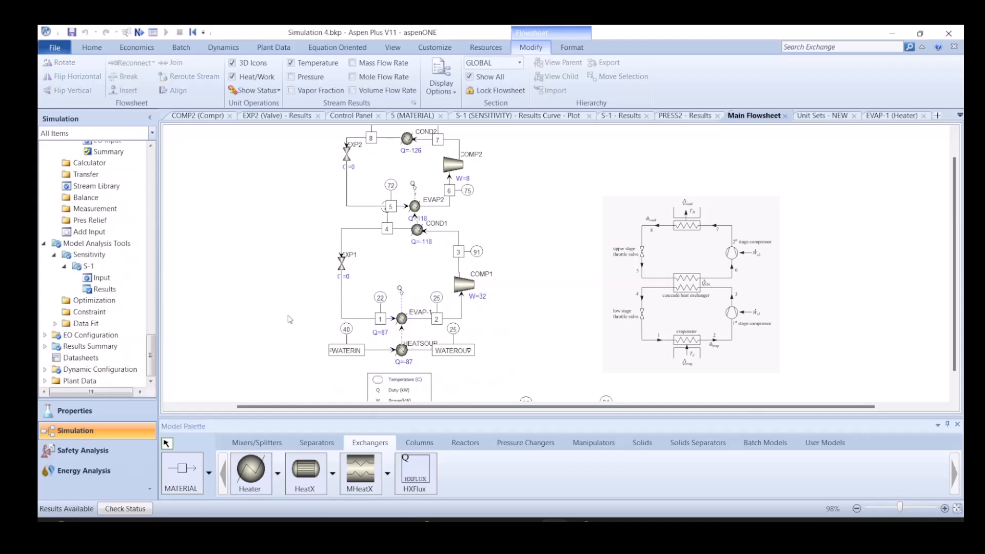